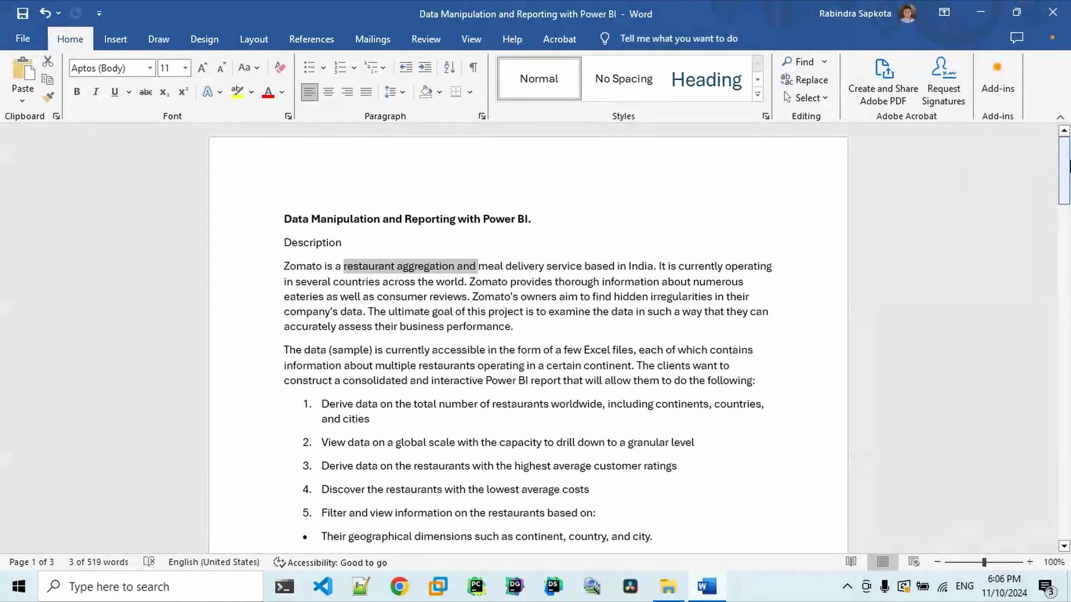
Step: Read the project description of Zomato's business, the sample Excel data and the clients' request for a Power BI report
{"action": "left_click_drag", "start_coordinate": [304, 277], "coordinate": [630, 268]}
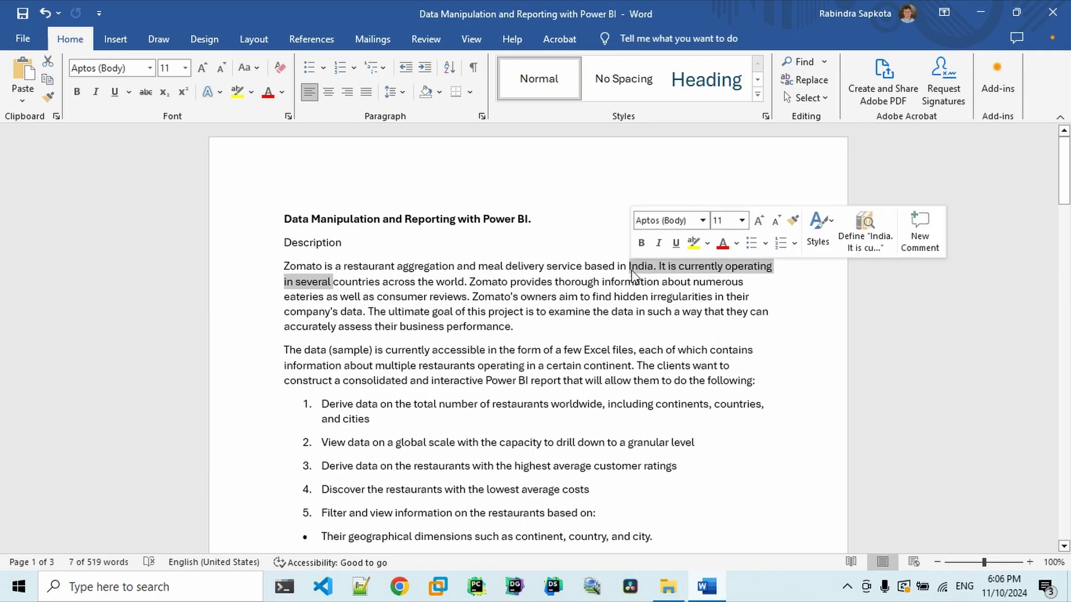
{"action": "left_click_drag", "start_coordinate": [360, 285], "coordinate": [637, 284]}
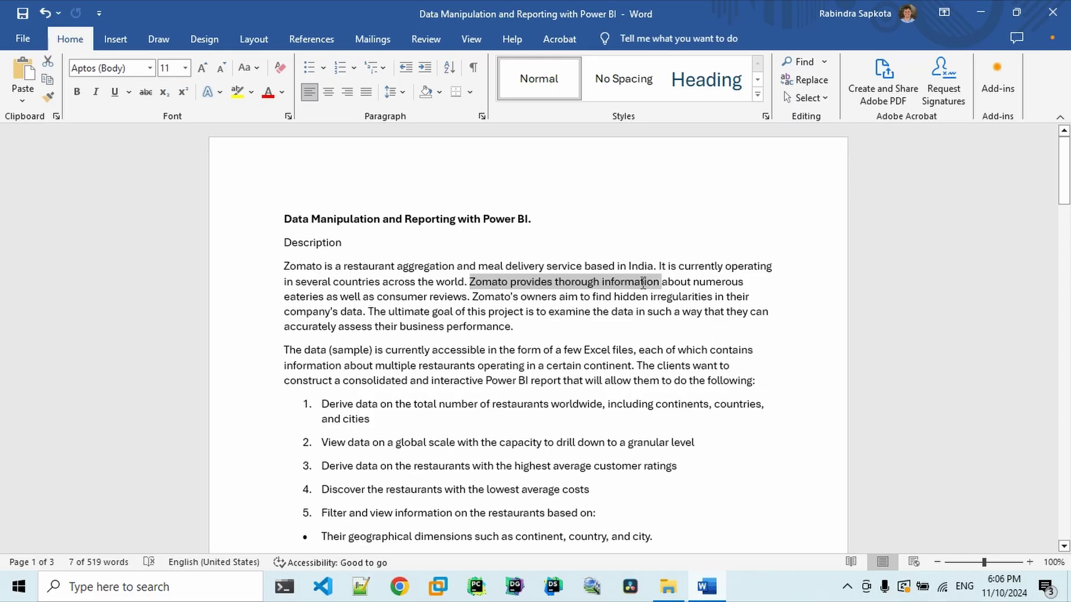
{"action": "left_click_drag", "start_coordinate": [397, 299], "coordinate": [579, 334]}
{"action": "left_click", "coordinate": [597, 369]}
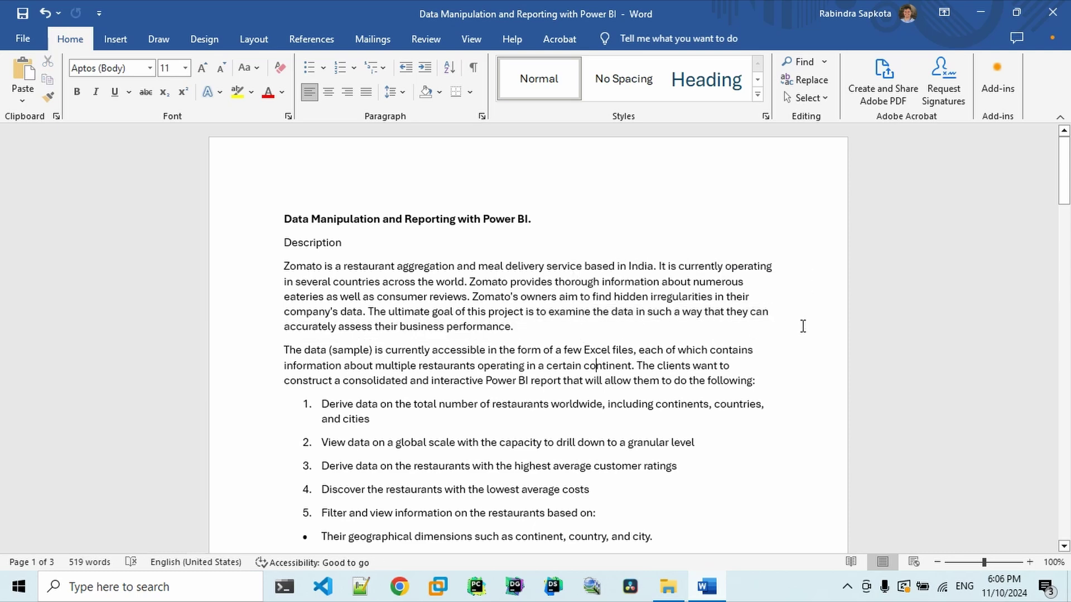
{"action": "left_click_drag", "start_coordinate": [1064, 198], "coordinate": [1064, 213]}
{"action": "left_click_drag", "start_coordinate": [520, 266], "coordinate": [729, 270]}
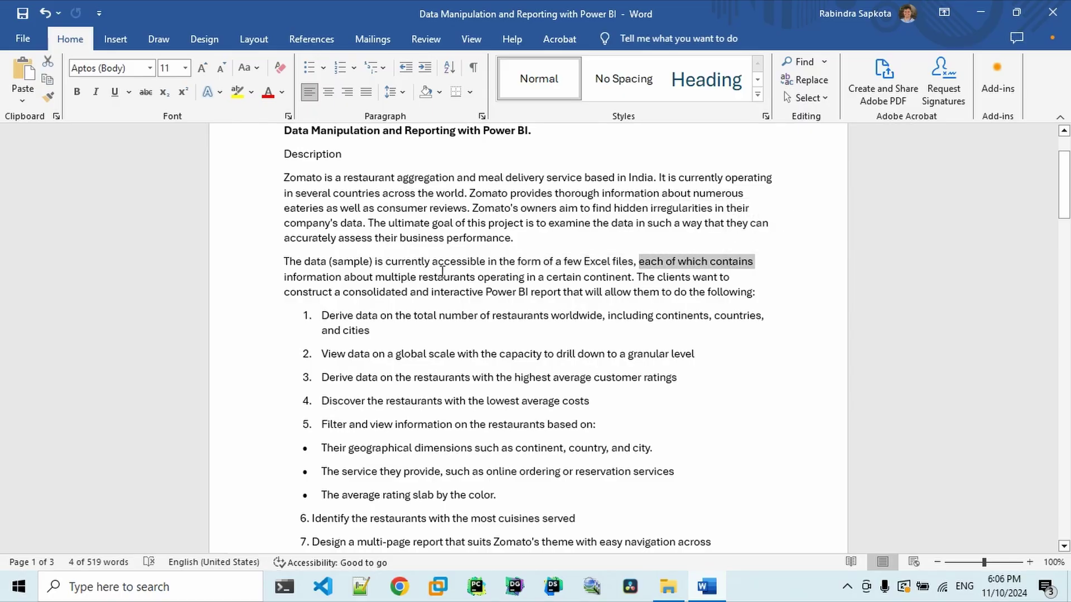
{"action": "left_click_drag", "start_coordinate": [338, 275], "coordinate": [717, 283]}
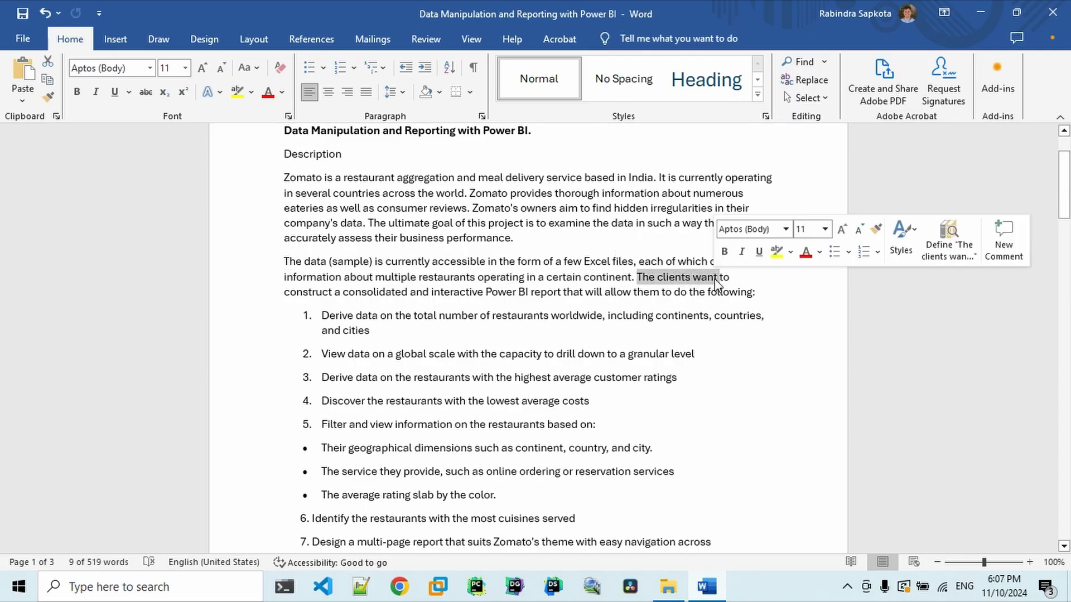
{"action": "left_click_drag", "start_coordinate": [313, 300], "coordinate": [659, 299]}
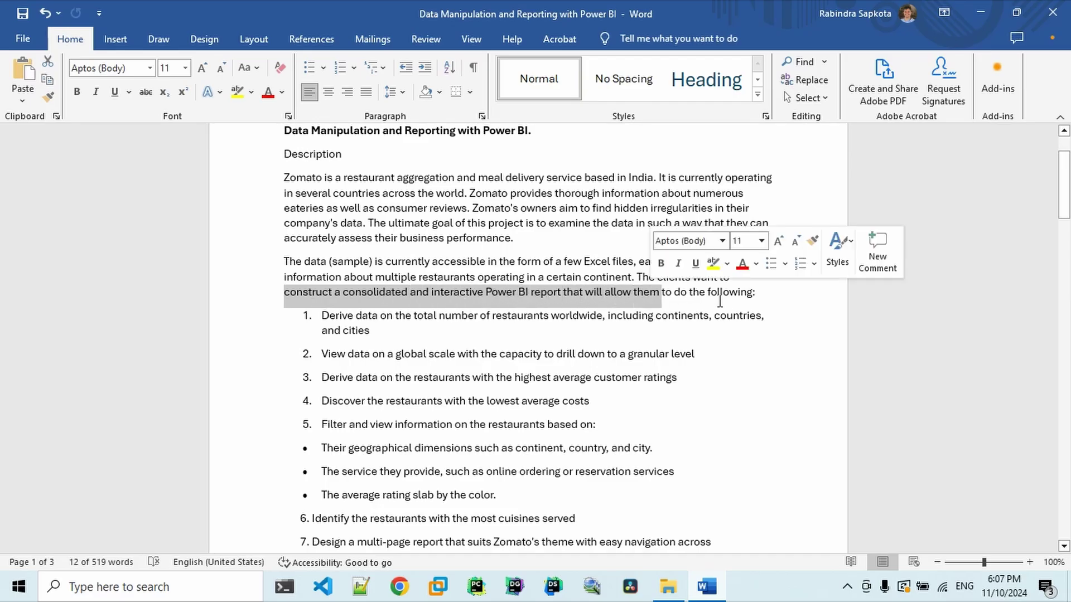
Step: Review the eight numbered report requirements, including the geography, service and rating filter criteria
{"action": "left_click_drag", "start_coordinate": [1067, 206], "coordinate": [1067, 218]}
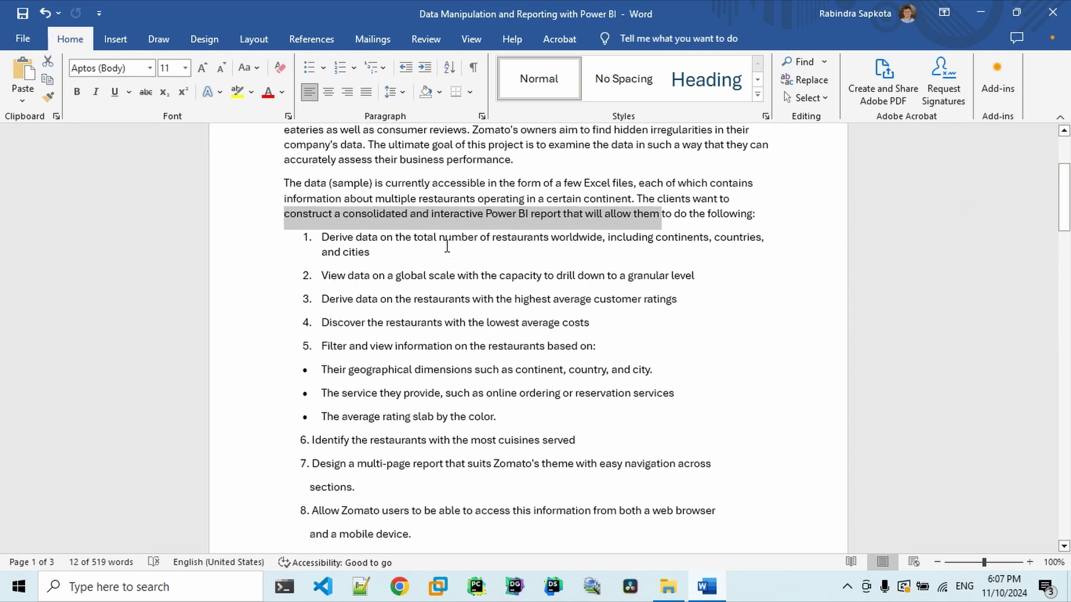
{"action": "left_click_drag", "start_coordinate": [481, 238], "coordinate": [685, 239]}
{"action": "left_click_drag", "start_coordinate": [345, 277], "coordinate": [645, 276]}
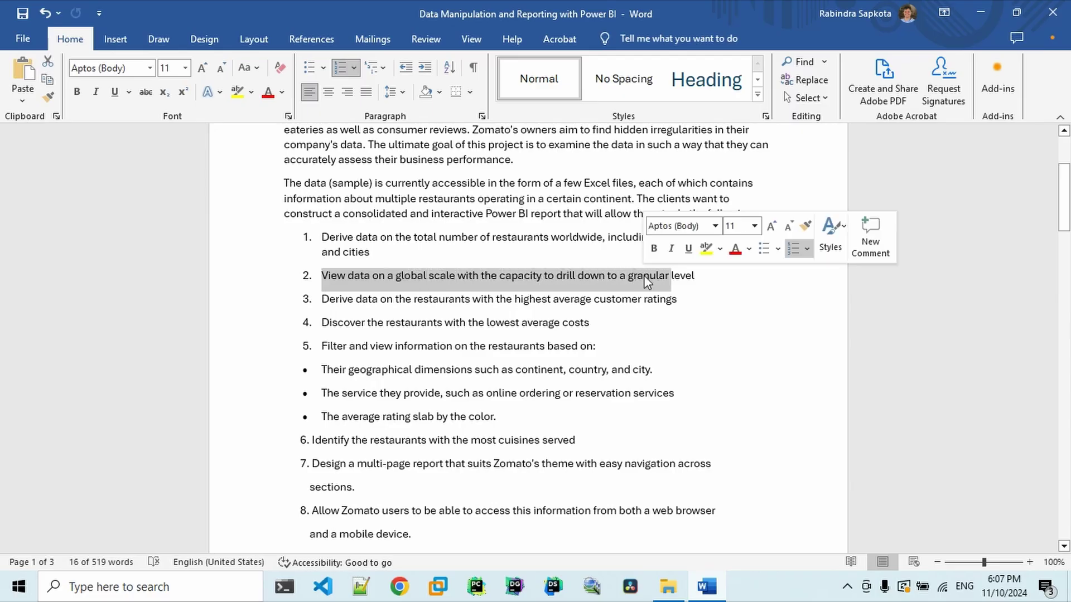
{"action": "left_click", "coordinate": [558, 338]}
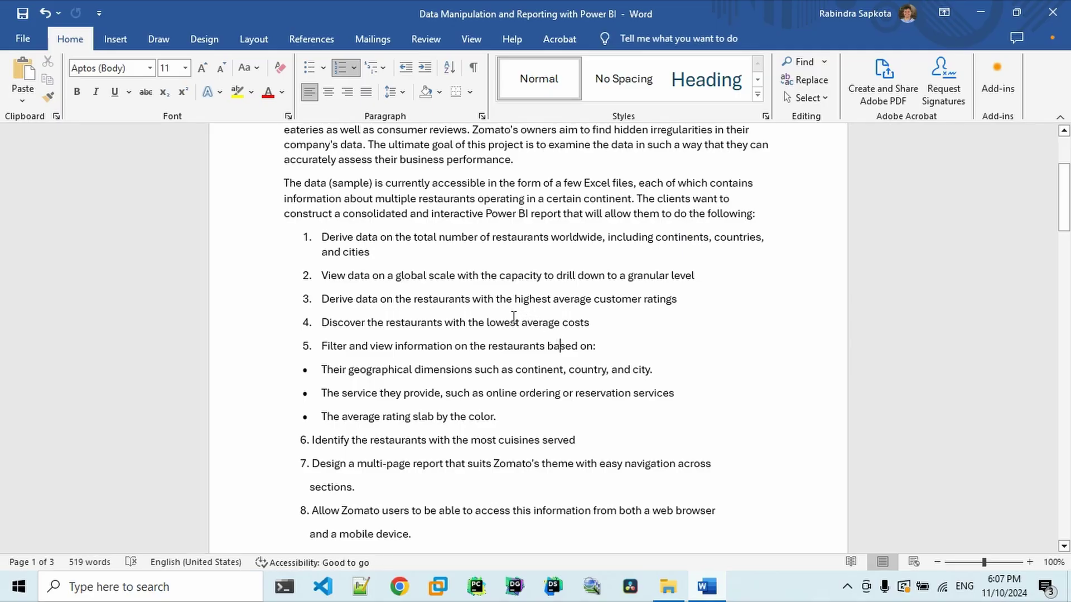
{"action": "left_click_drag", "start_coordinate": [367, 303], "coordinate": [558, 301]}
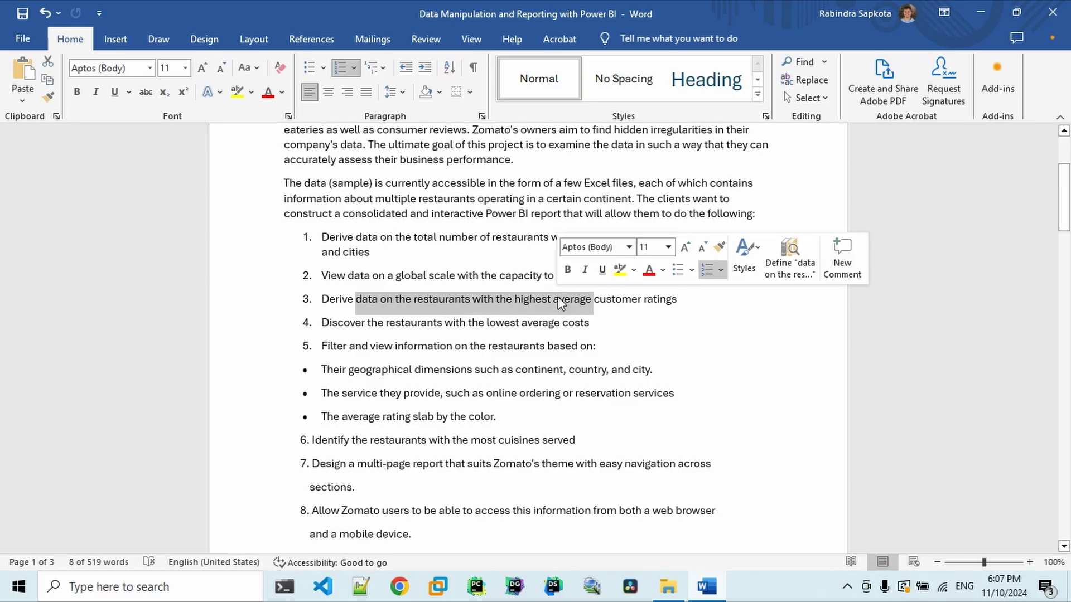
{"action": "left_click", "coordinate": [490, 303]}
{"action": "left_click_drag", "start_coordinate": [534, 303], "coordinate": [640, 310]}
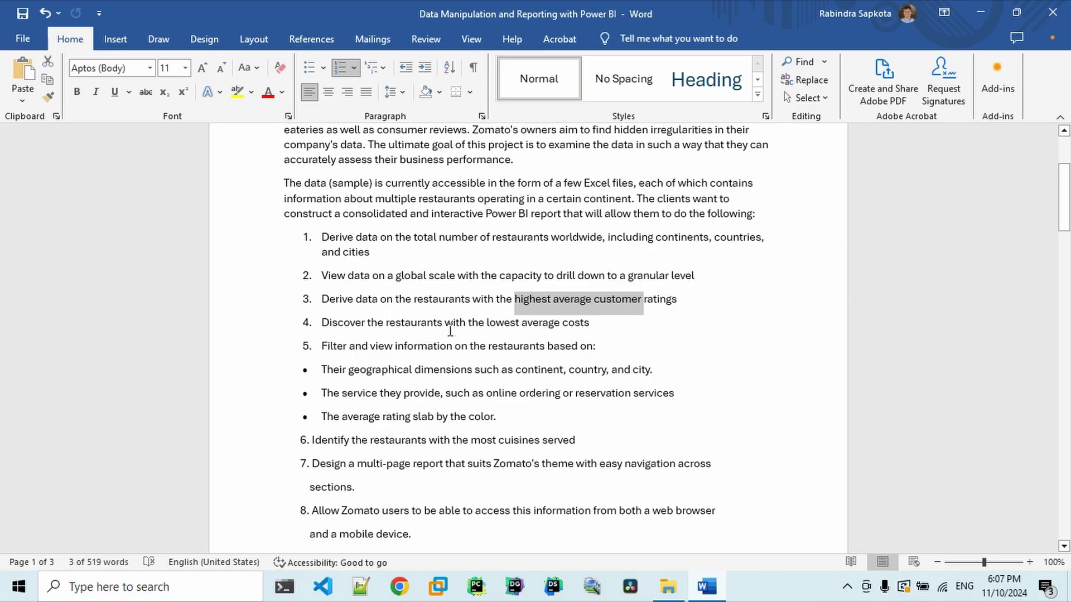
{"action": "left_click_drag", "start_coordinate": [450, 329], "coordinate": [589, 326]}
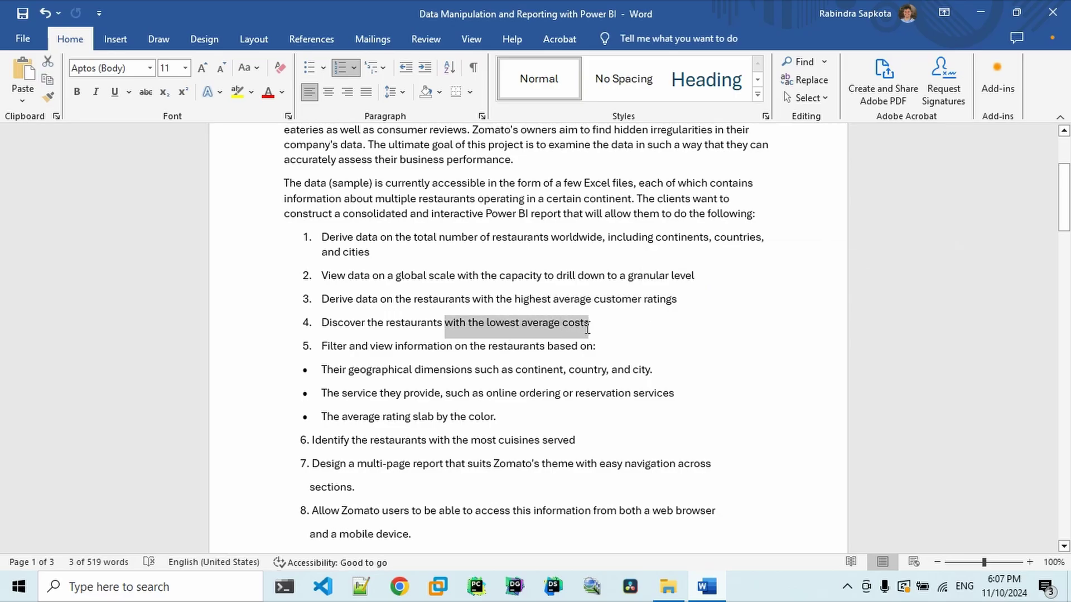
{"action": "left_click", "coordinate": [355, 355]}
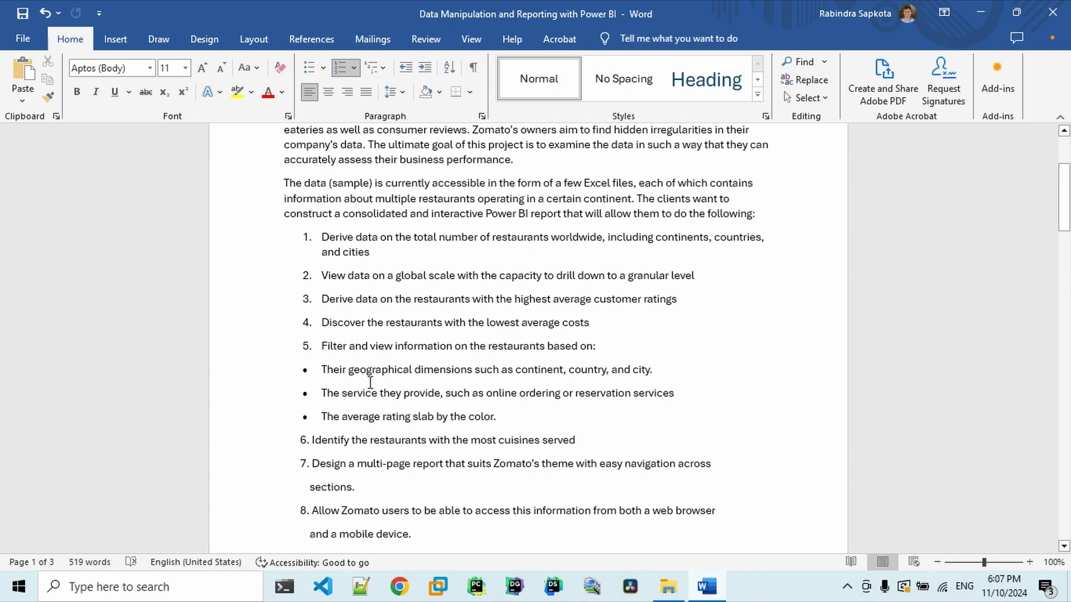
{"action": "left_click_drag", "start_coordinate": [341, 377], "coordinate": [597, 374]}
{"action": "left_click", "coordinate": [356, 395]}
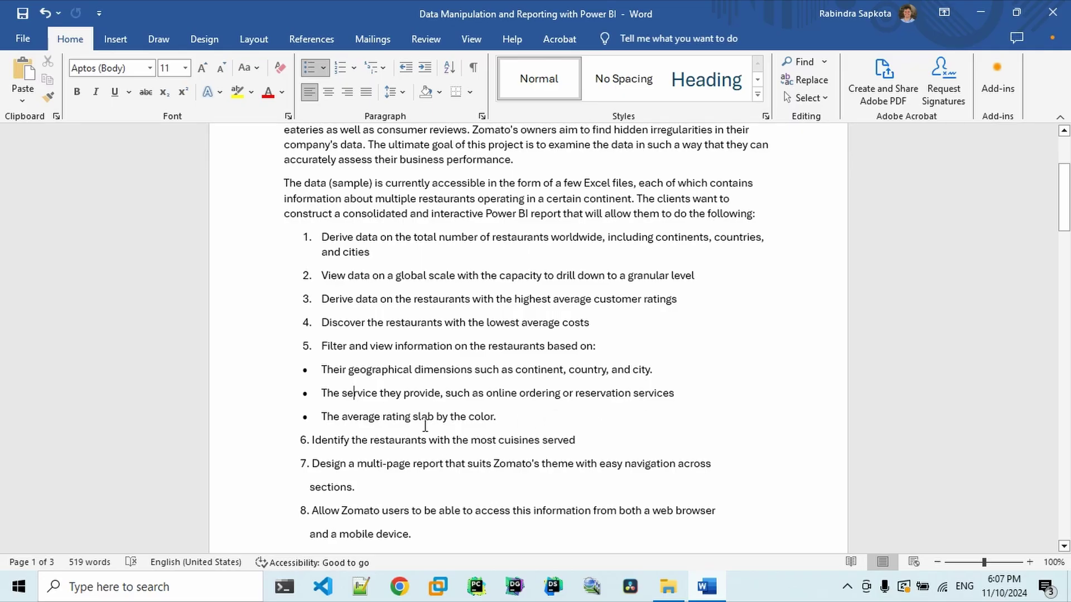
{"action": "left_click_drag", "start_coordinate": [336, 416], "coordinate": [467, 420]}
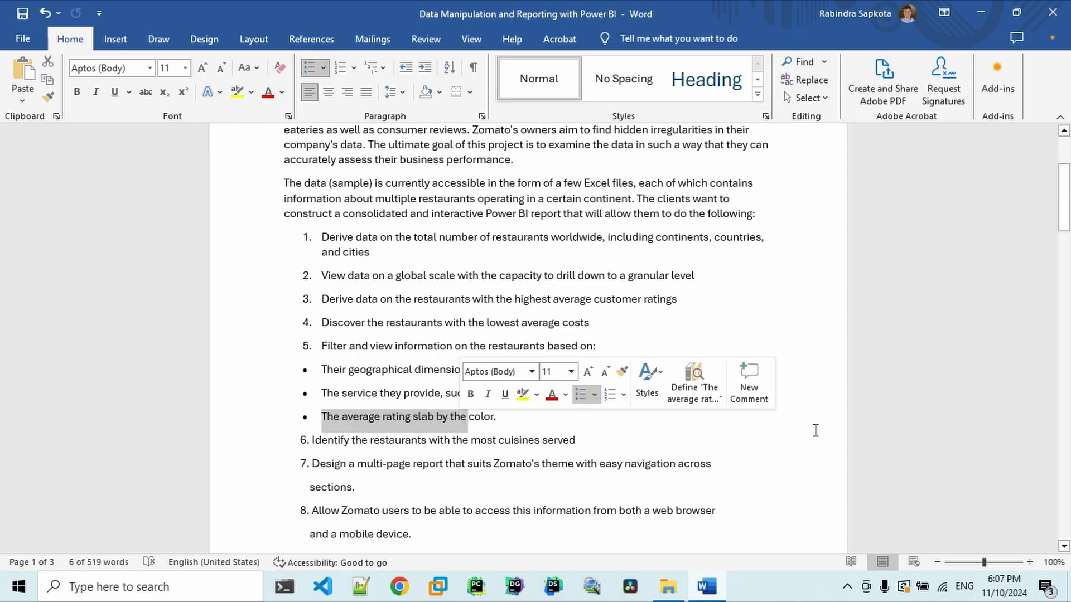
{"action": "left_click_drag", "start_coordinate": [1063, 241], "coordinate": [1063, 261]}
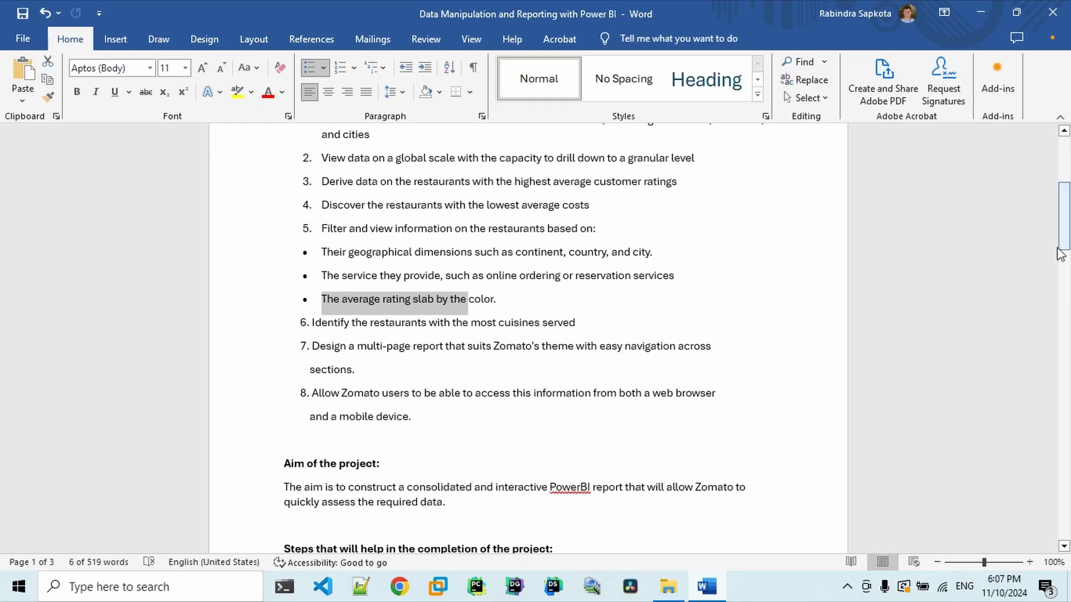
{"action": "left_click", "coordinate": [364, 326]}
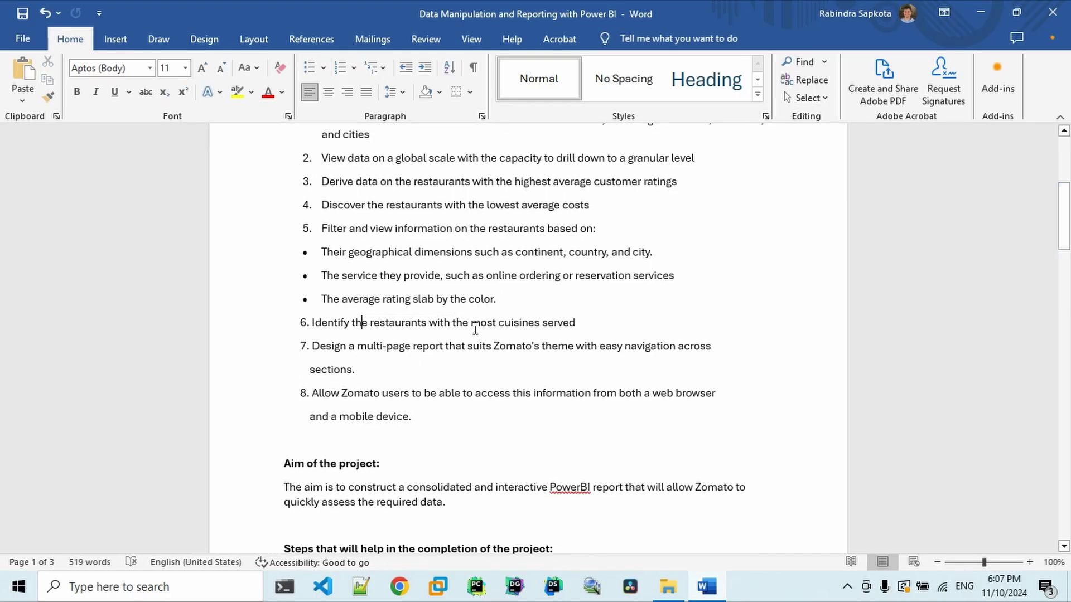
{"action": "left_click_drag", "start_coordinate": [330, 347], "coordinate": [583, 372]}
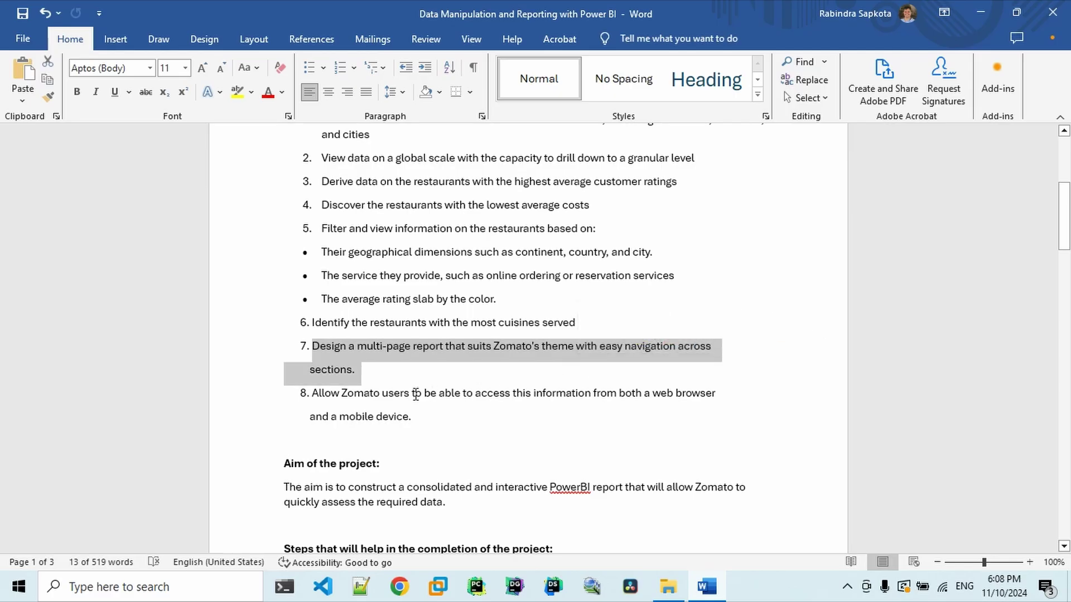
{"action": "left_click_drag", "start_coordinate": [388, 394], "coordinate": [500, 414]}
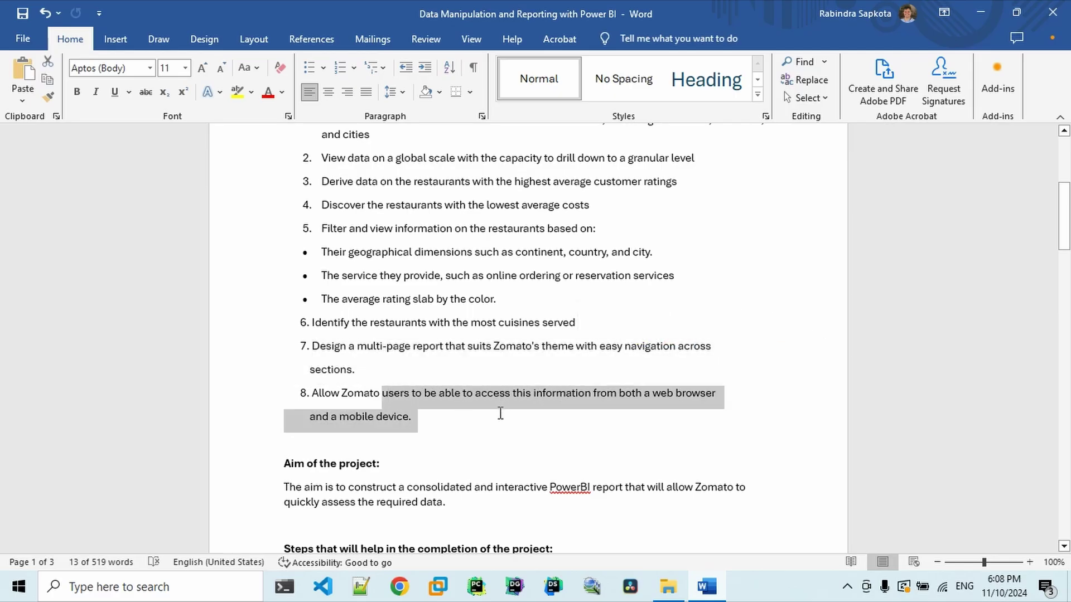
{"action": "left_click", "coordinate": [582, 434]}
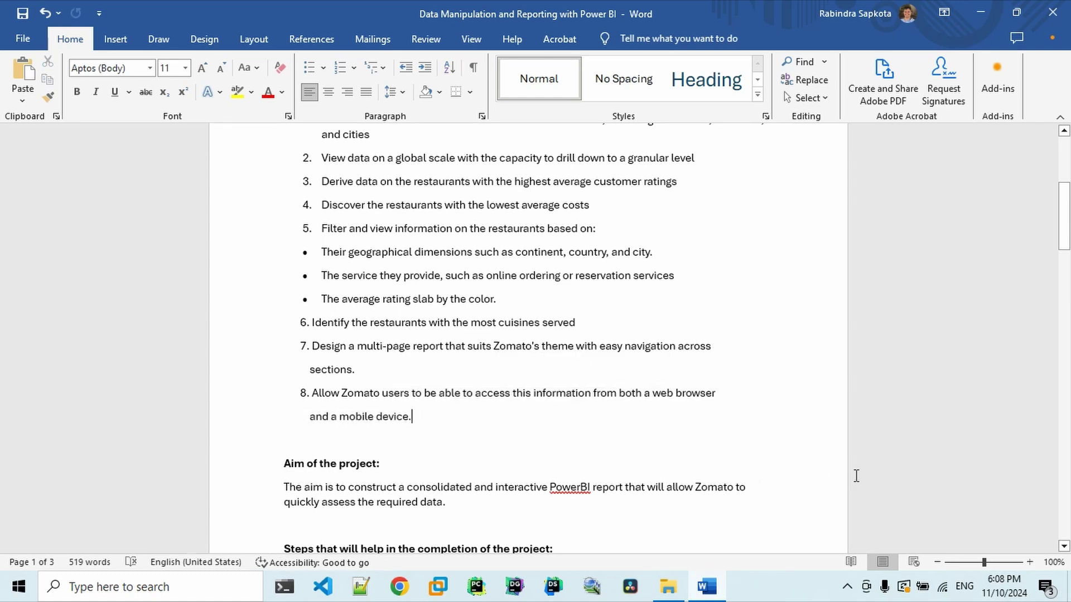
Step: Copy the GitHub dataset link under "Files Required for the Project" and open it in Chrome
{"action": "left_click_drag", "start_coordinate": [1066, 246], "coordinate": [1067, 495]}
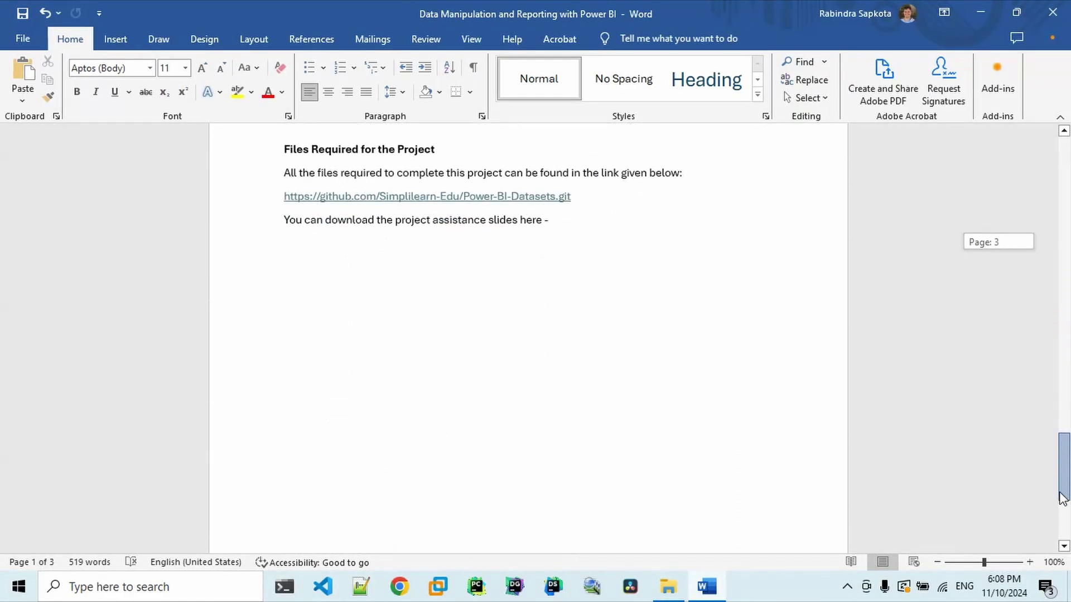
{"action": "left_click_drag", "start_coordinate": [591, 203], "coordinate": [263, 199]}
{"action": "key", "text": "ctrl+c"}
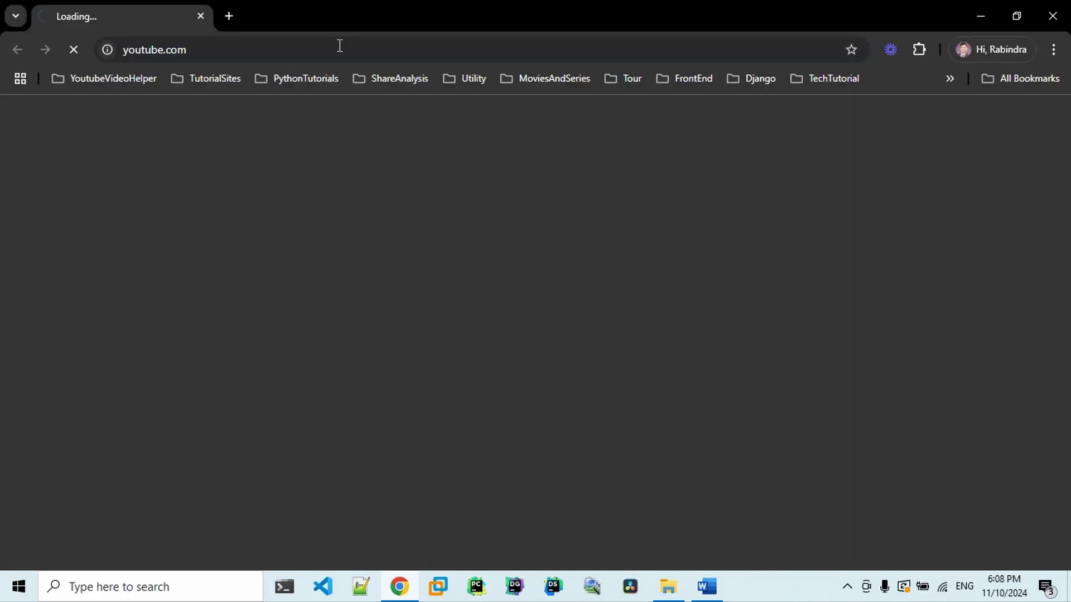
{"action": "left_click", "coordinate": [340, 46]}
{"action": "key", "text": "ctrl+v"}
{"action": "key", "text": "Return"}
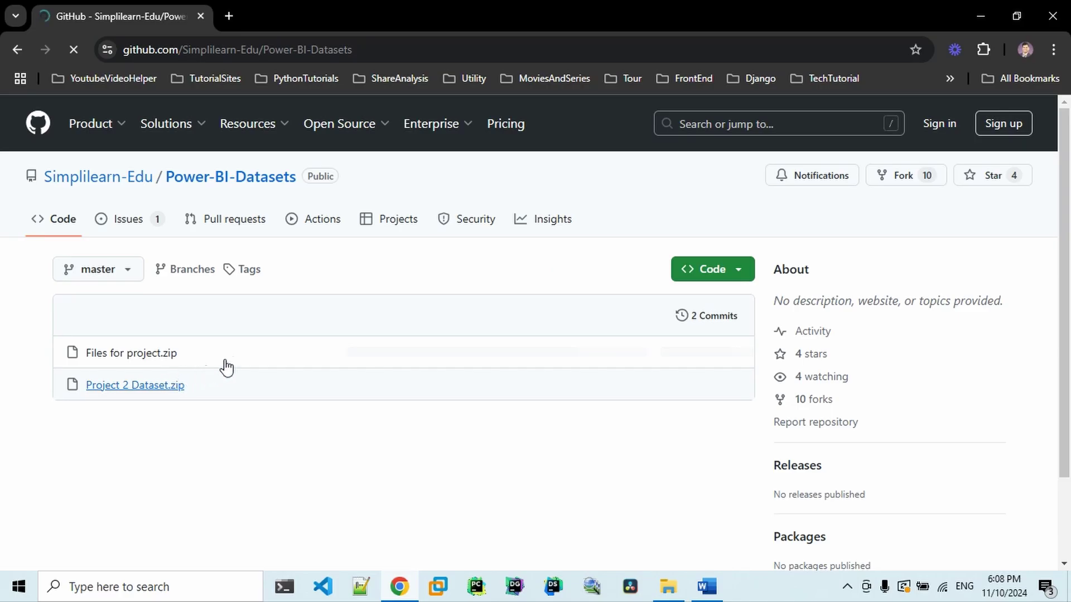
Step: Download "Files for project.zip" from the Power-BI-Datasets repository
{"action": "left_click", "coordinate": [143, 354]}
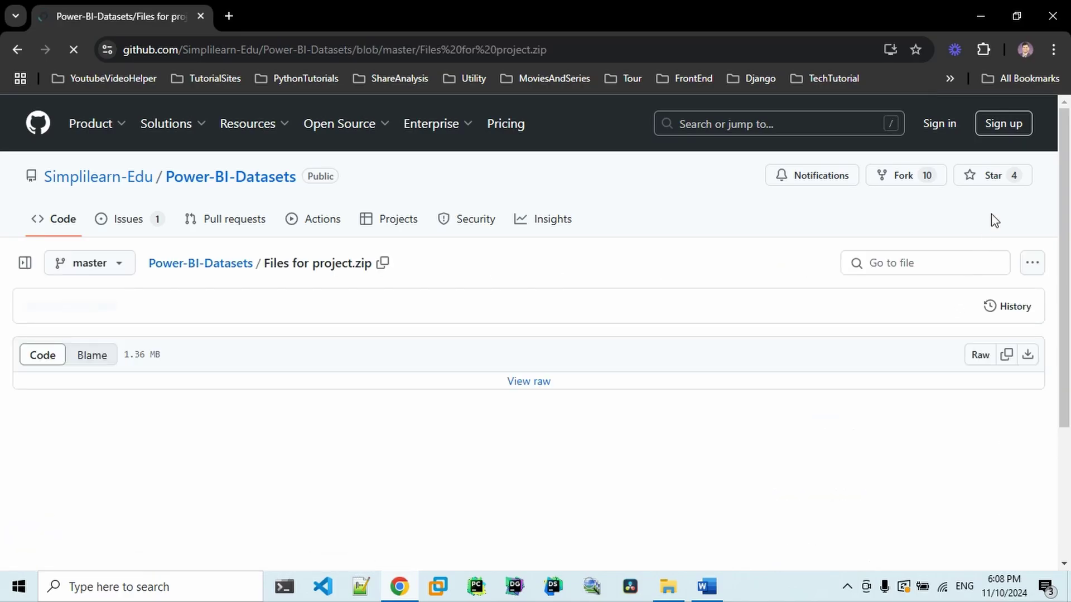
{"action": "left_click", "coordinate": [1033, 265]}
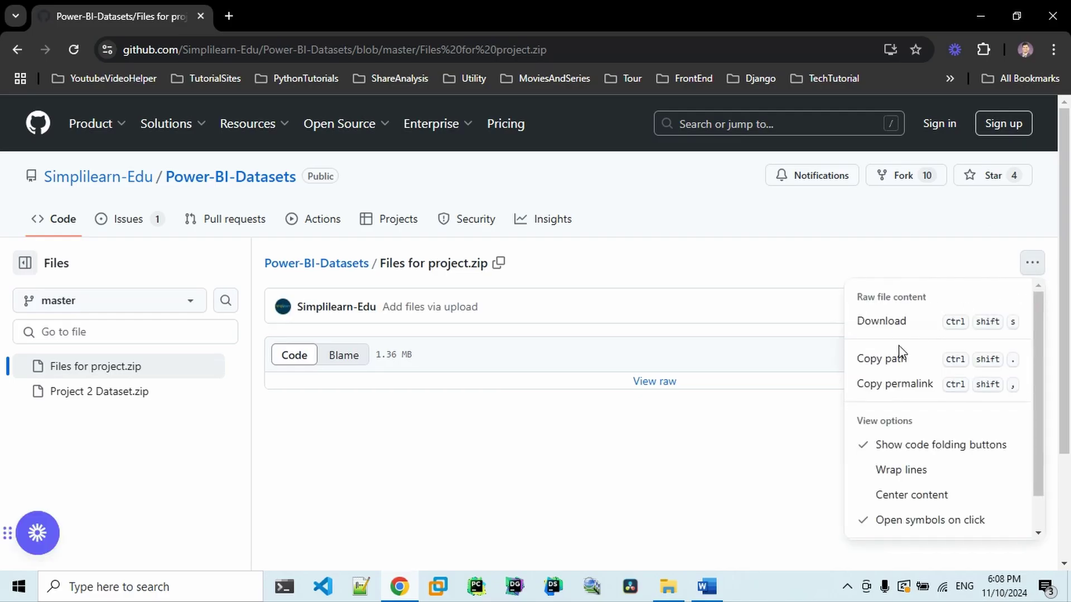
{"action": "left_click", "coordinate": [898, 329]}
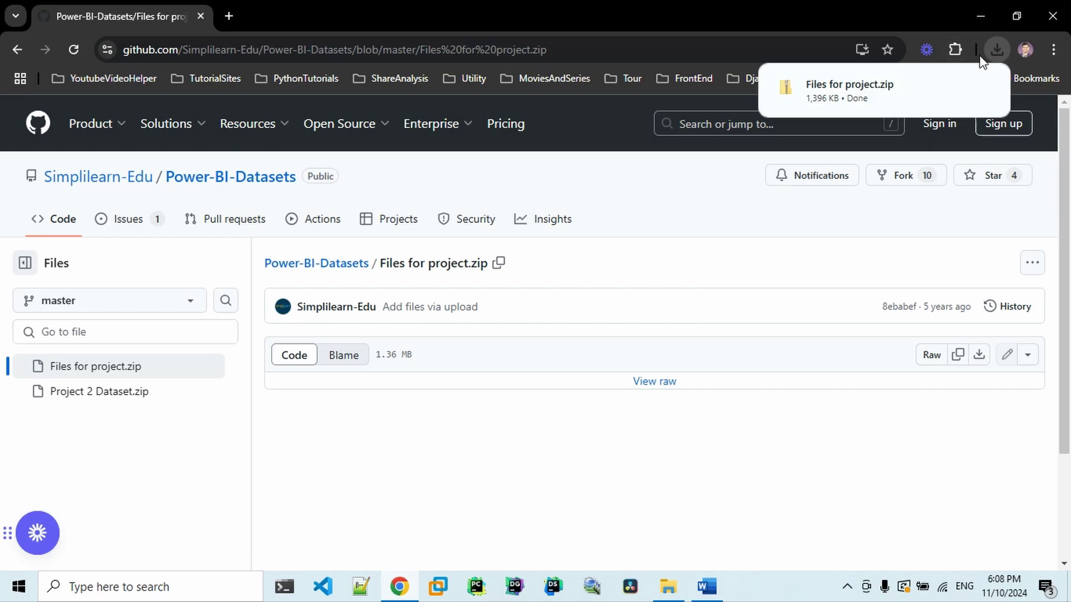
Step: Show the downloaded archive in File Explorer and create a folder named "Zomato Analysis" in Downloads
{"action": "left_click", "coordinate": [955, 88]}
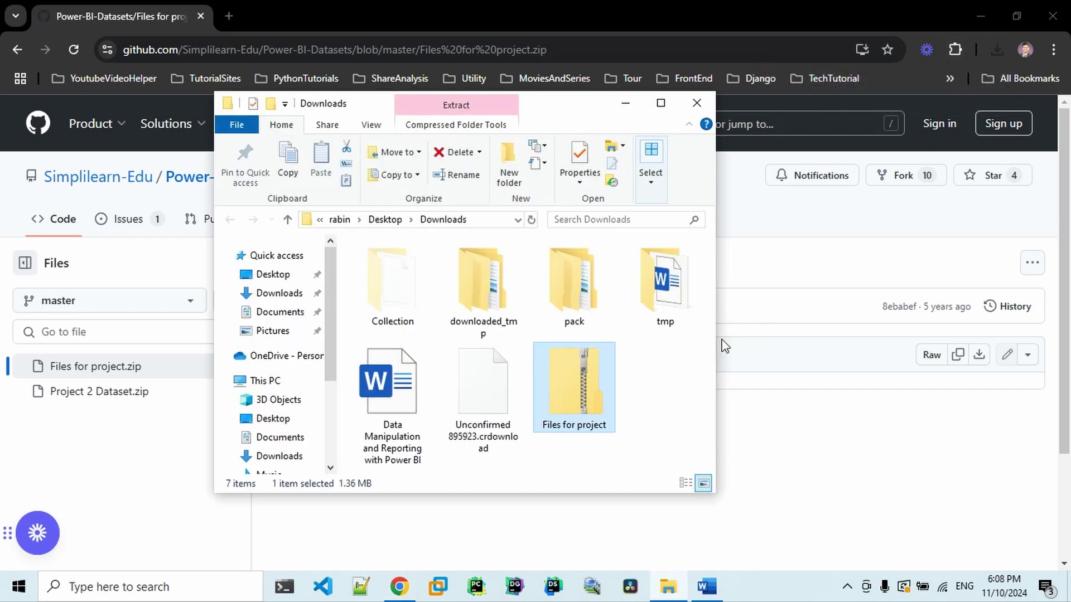
{"action": "left_click", "coordinate": [660, 103]}
{"action": "left_click", "coordinate": [702, 382]}
{"action": "key", "text": "ctrl+shift+n"}
{"action": "type", "text": "Zo"}
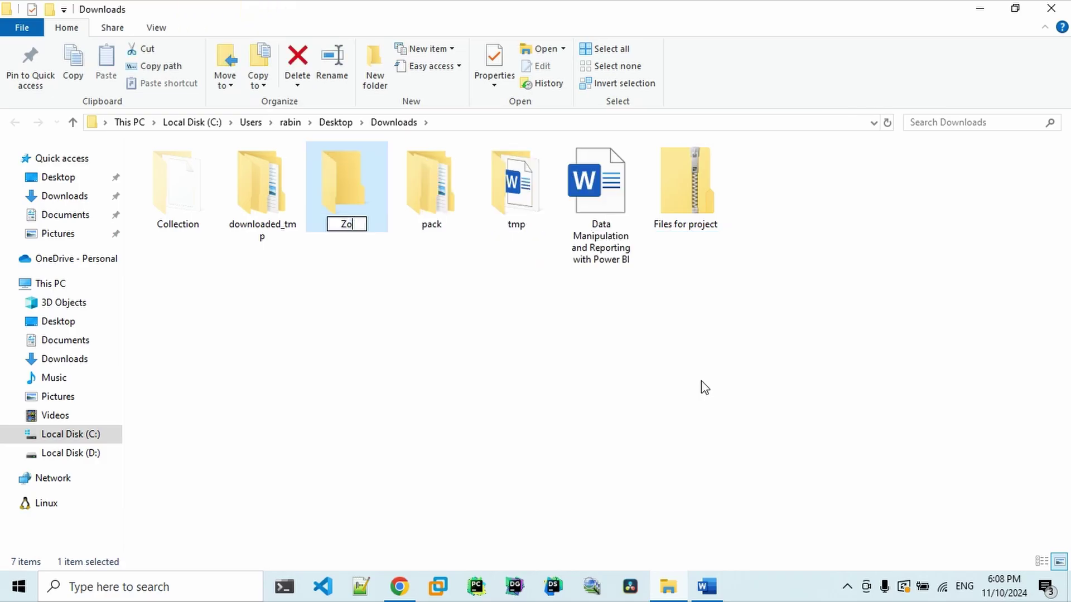
{"action": "type", "text": "mato A"}
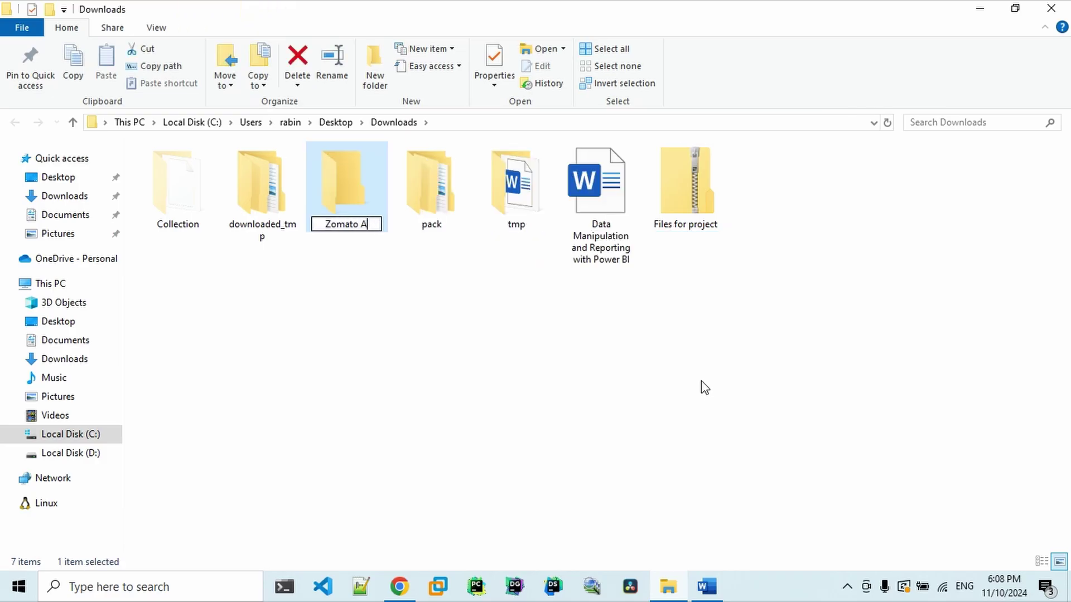
{"action": "type", "text": "nalysis"}
{"action": "key", "text": "Return"}
Step: Move the "Files for project" archive into the Zomato Analysis folder and extract all its contents there
{"action": "left_click_drag", "start_coordinate": [689, 182], "coordinate": [349, 215]}
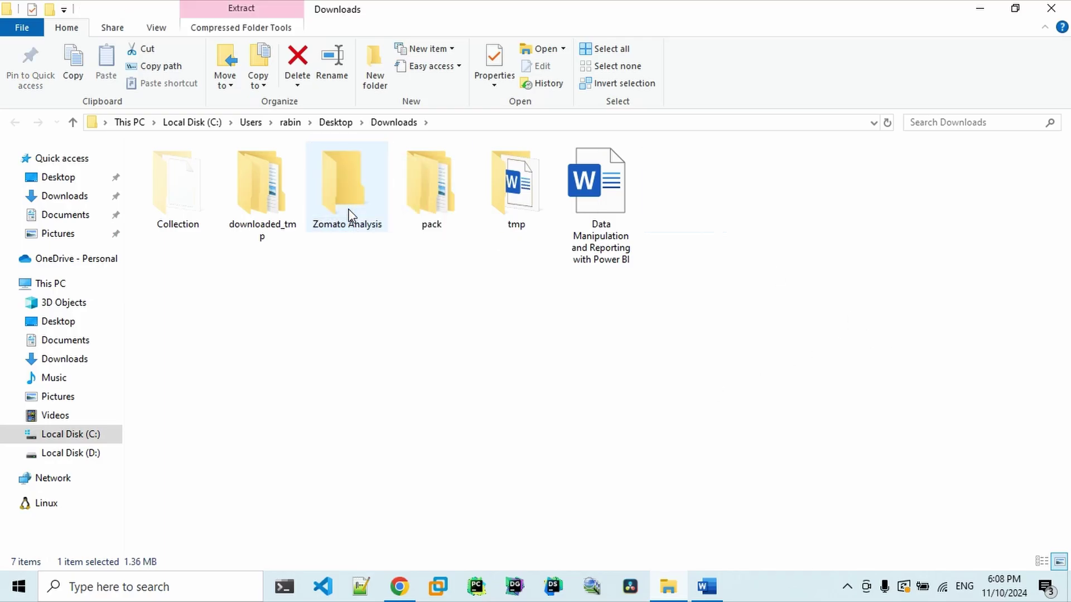
{"action": "double_click", "coordinate": [350, 214]}
{"action": "left_click", "coordinate": [188, 184]}
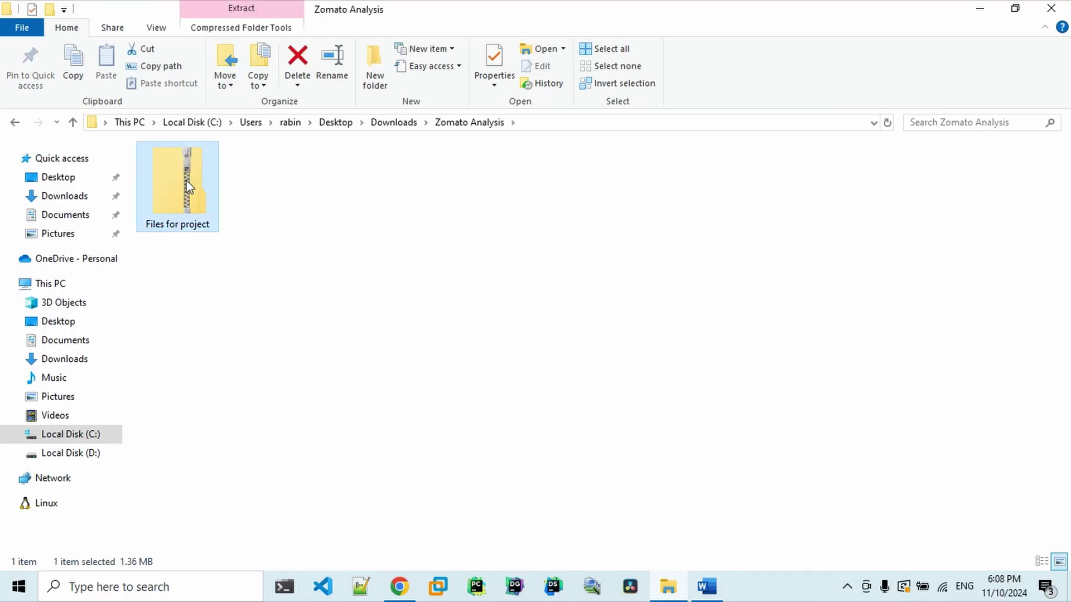
{"action": "right_click", "coordinate": [189, 186]}
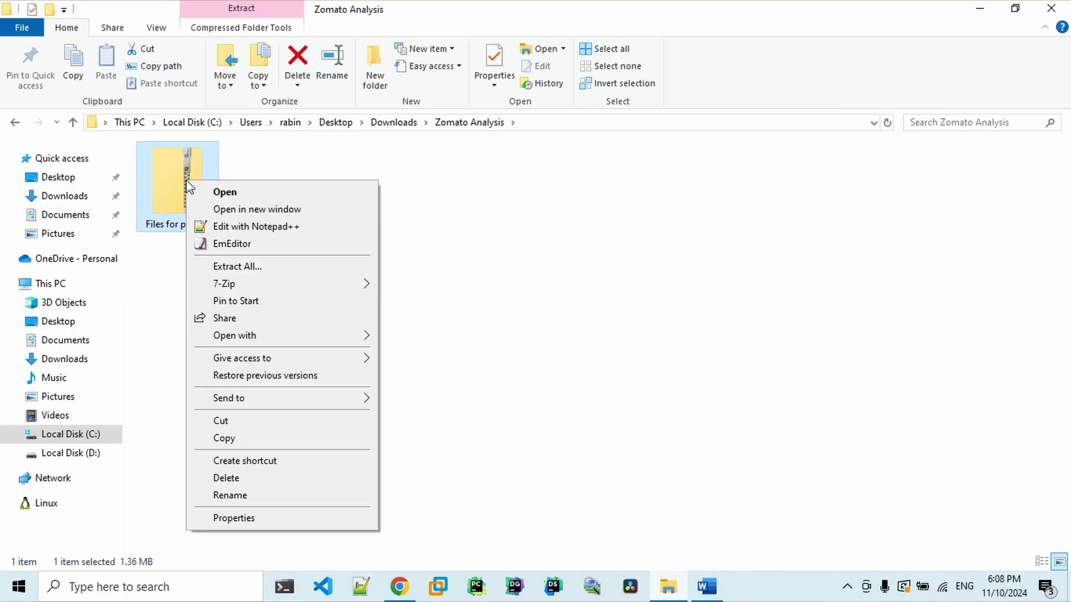
{"action": "left_click", "coordinate": [340, 272]}
{"action": "left_click", "coordinate": [683, 447]}
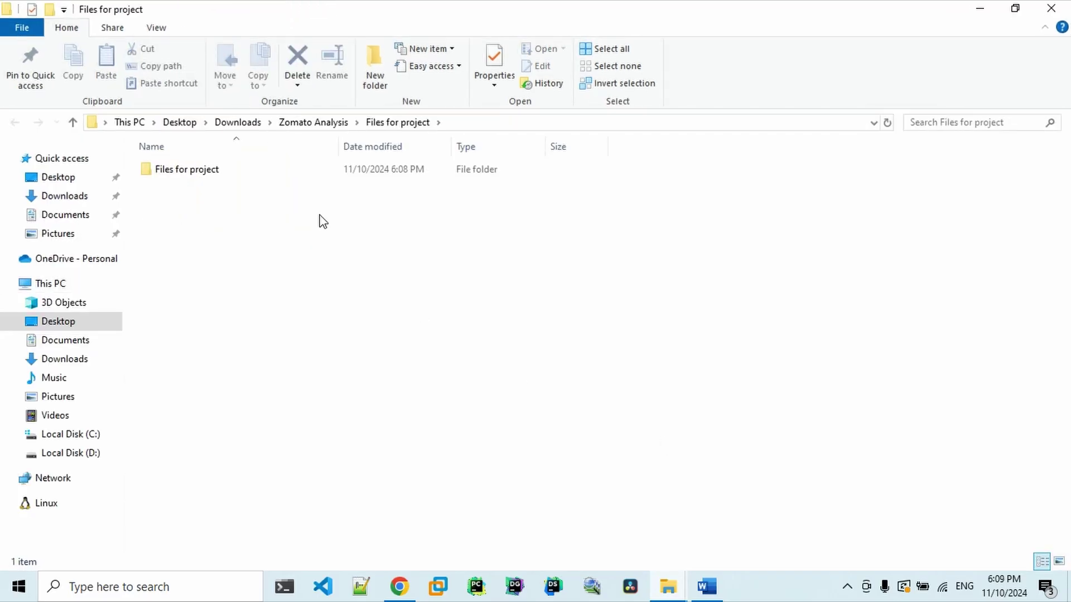
Step: Delete the compressed "Files for project" archive from the Zomato Analysis folder, keeping the extracted folder
{"action": "left_click", "coordinate": [326, 123]}
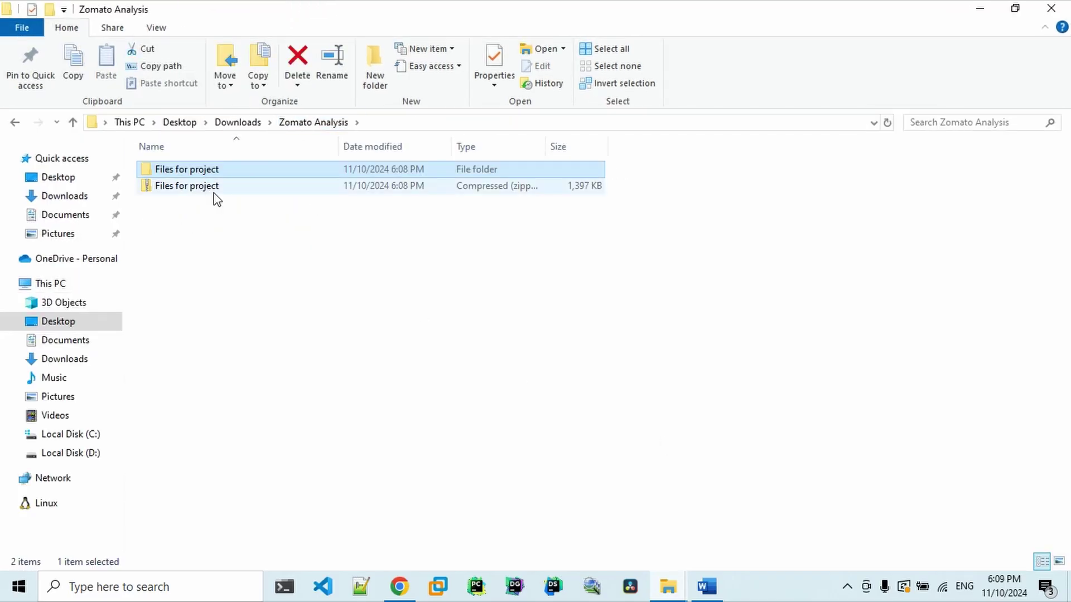
{"action": "left_click", "coordinate": [214, 189]}
{"action": "key", "text": "Delete"}
{"action": "key", "text": "Return"}
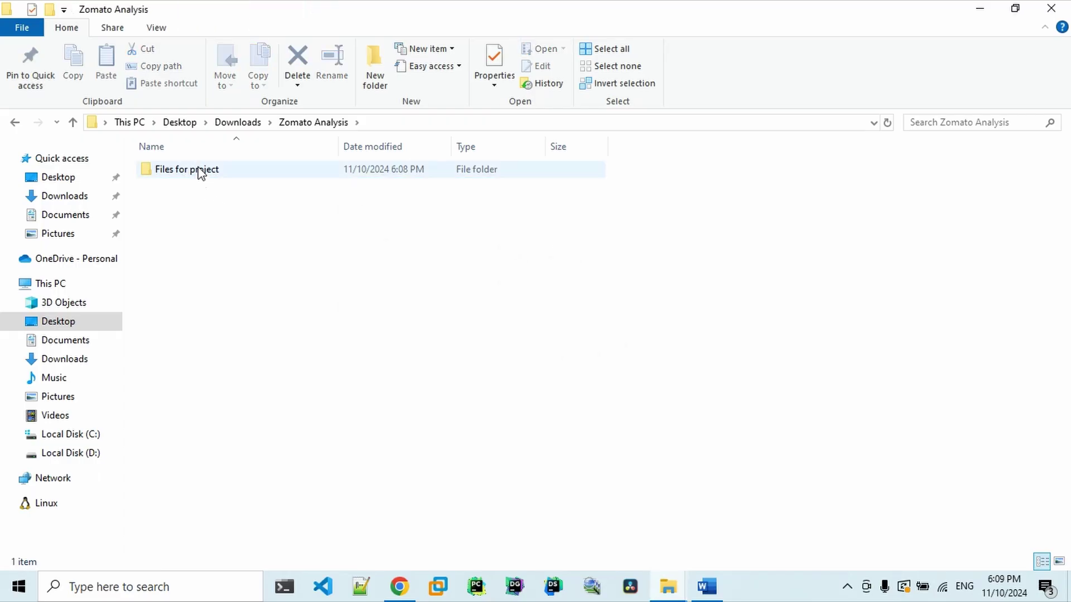
Step: Move the Datasets and Images folders from the nested "Files for project" folder into Zomato Analysis and delete the leftover "Files for project" folder
{"action": "double_click", "coordinate": [200, 171]}
{"action": "double_click", "coordinate": [197, 169]}
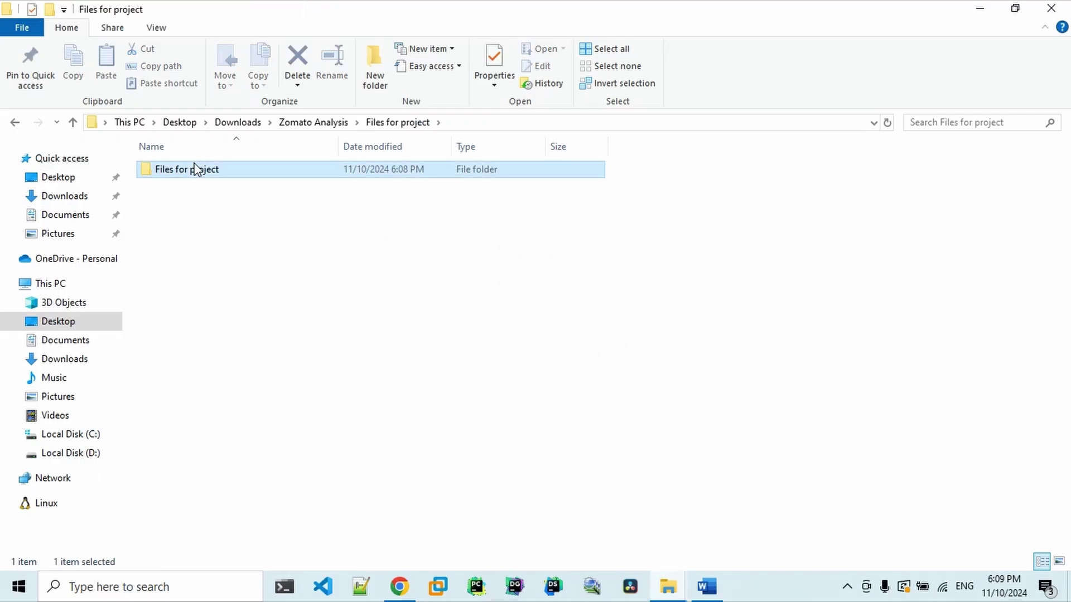
{"action": "left_click", "coordinate": [196, 169]}
{"action": "key", "text": "ctrl+a"}
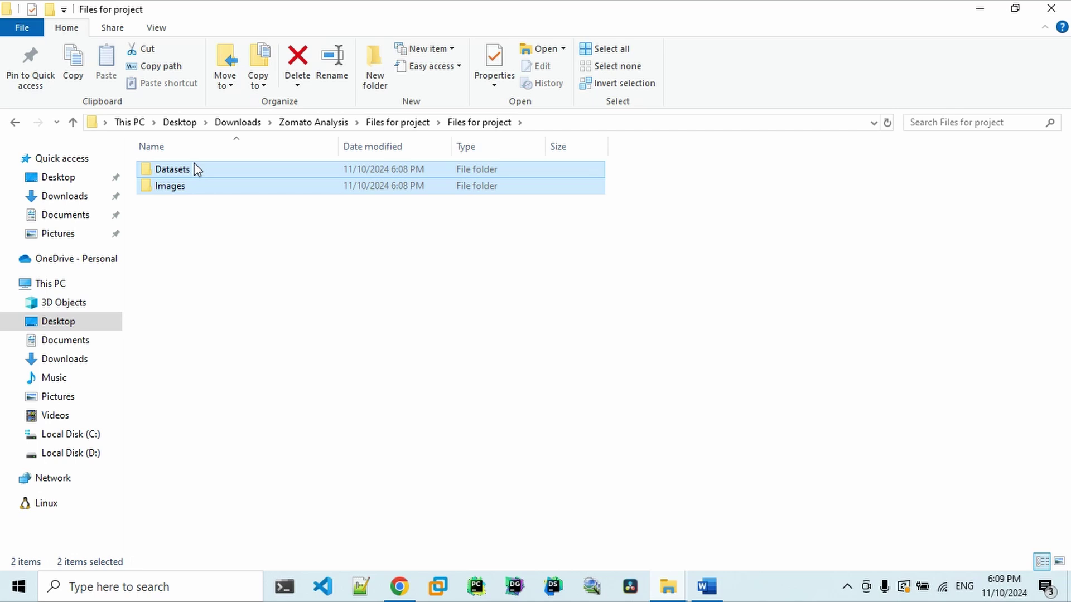
{"action": "key", "text": "ctrl+x"}
{"action": "left_click", "coordinate": [323, 126]}
{"action": "key", "text": "ctrl+v"}
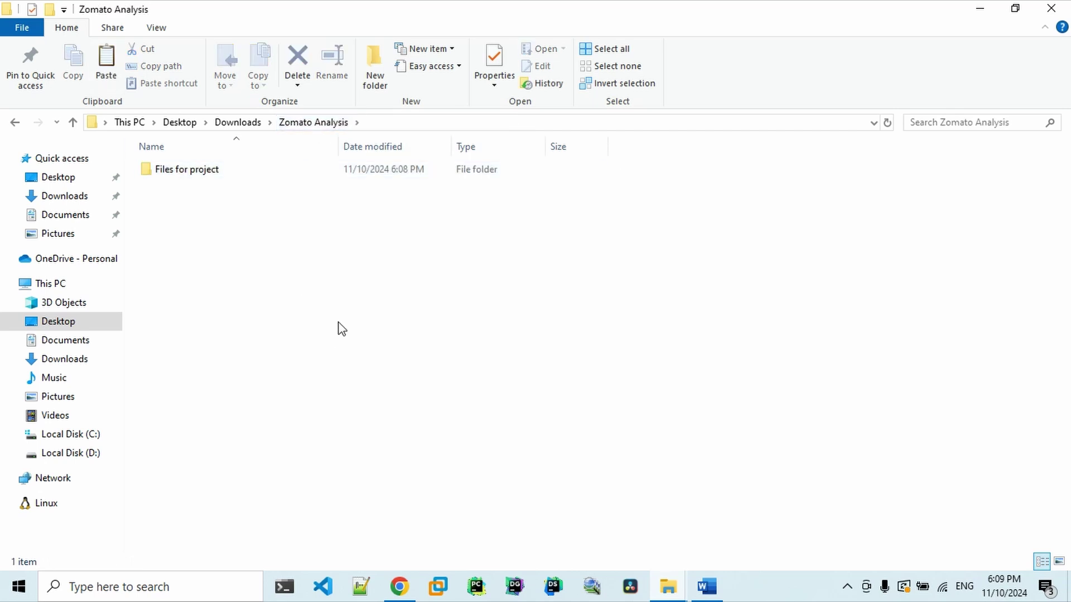
{"action": "left_click", "coordinate": [211, 187]}
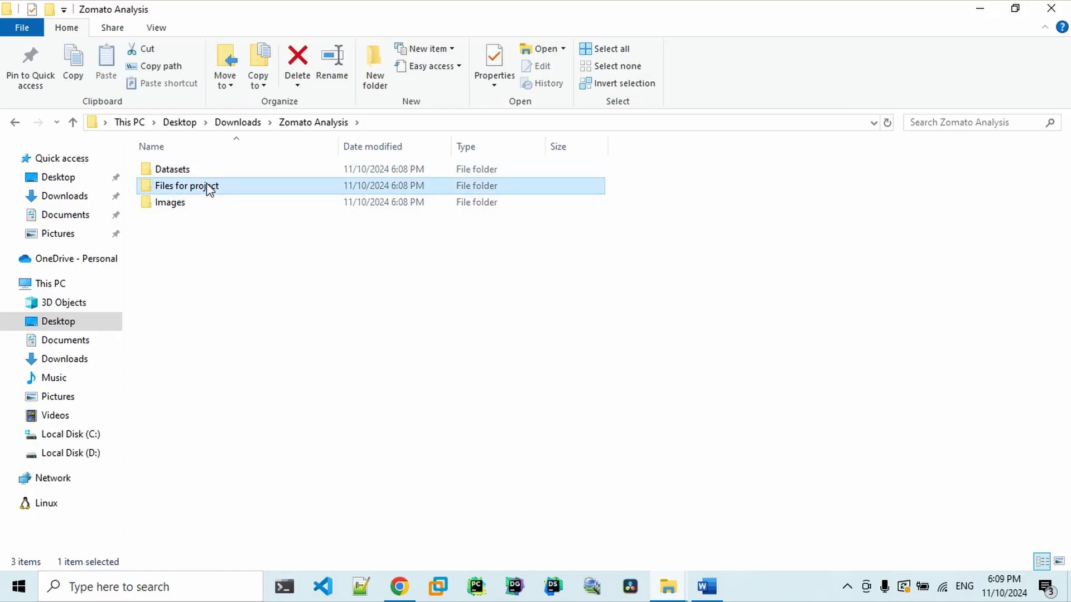
{"action": "key", "text": "Delete"}
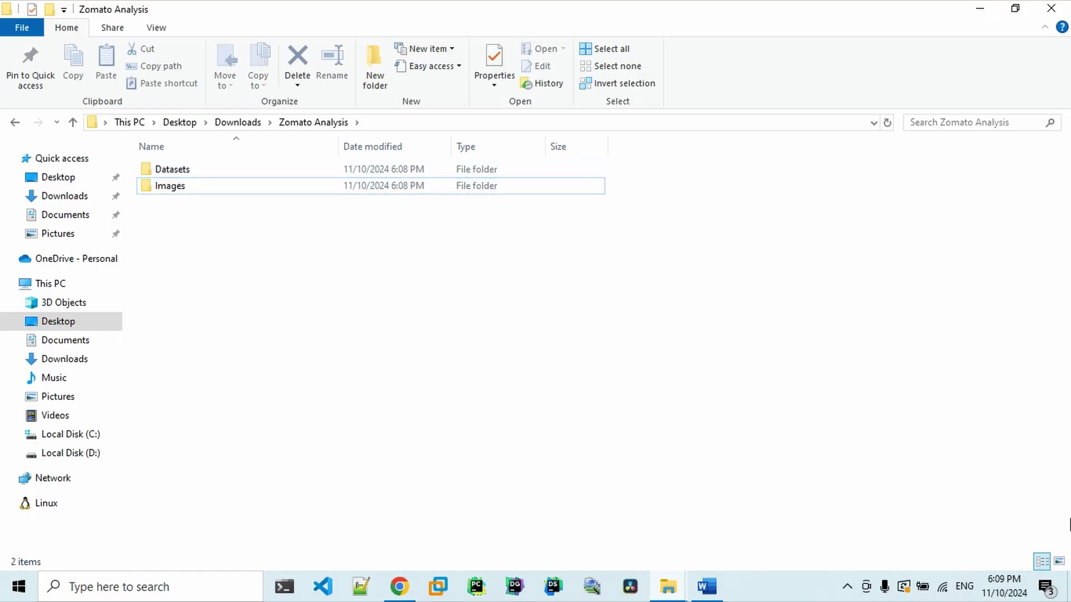
Step: Show the Zomato Analysis contents as large thumbnails and open the Images folder to view its pictures
{"action": "left_click", "coordinate": [1059, 561]}
{"action": "left_click", "coordinate": [261, 198]}
{"action": "double_click", "coordinate": [262, 198]}
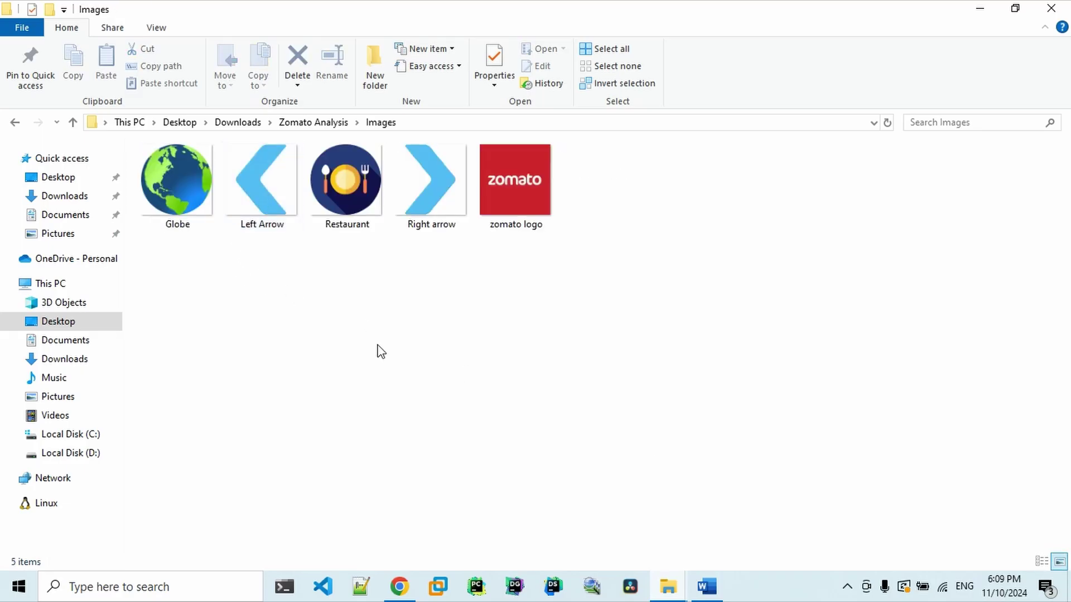
Step: Go back to Zomato Analysis, open the Datasets folder and show its workbooks as large thumbnails
{"action": "key", "text": "alt+Left"}
{"action": "key", "text": "Left"}
{"action": "key", "text": "Return"}
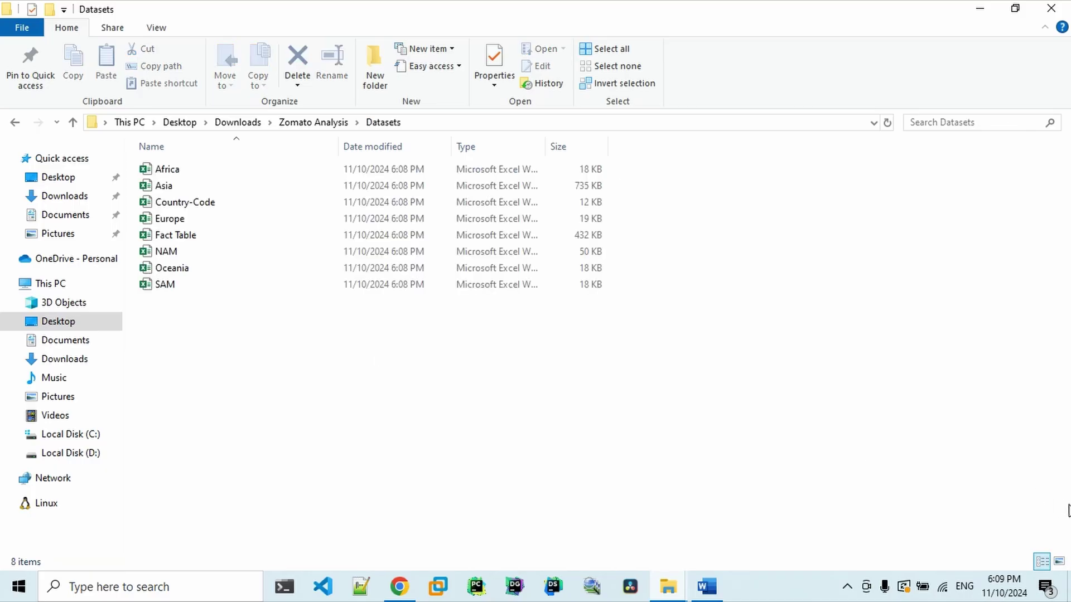
{"action": "left_click", "coordinate": [1059, 562]}
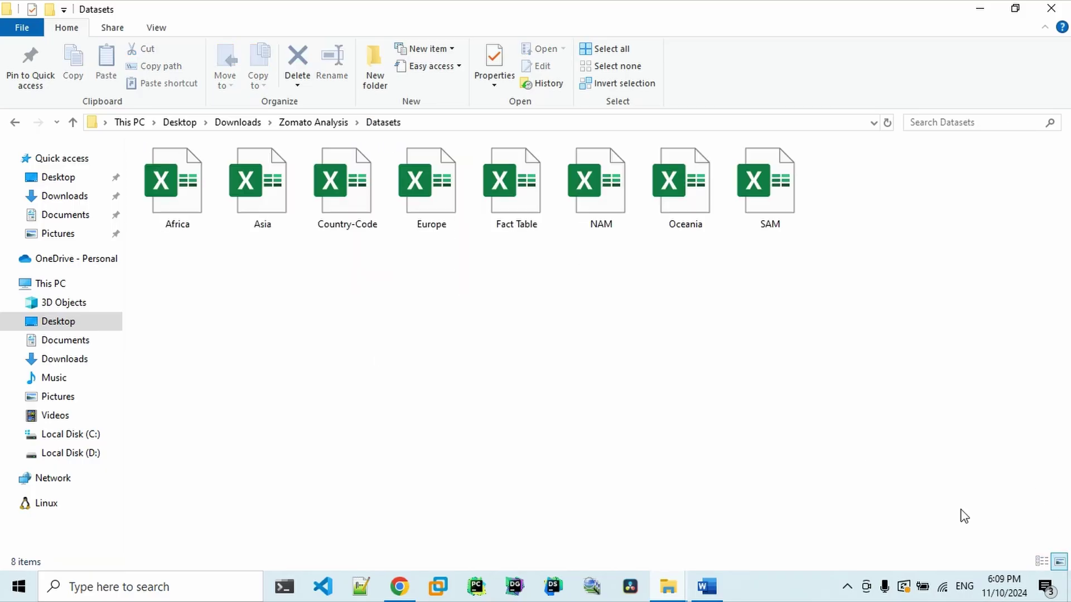
Step: Open the Africa workbook, examine its column headers from Restaurant ID through Cuisines, and close it
{"action": "double_click", "coordinate": [149, 189]}
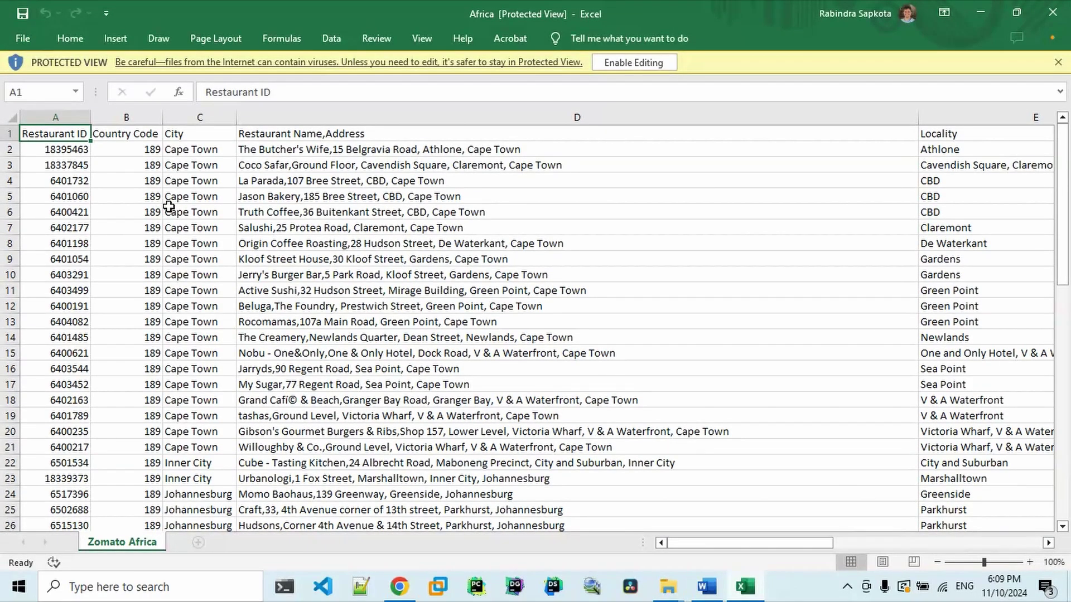
{"action": "left_click", "coordinate": [92, 165]}
{"action": "key", "text": "Up"}
{"action": "key", "text": "Up"}
{"action": "key", "text": "Right"}
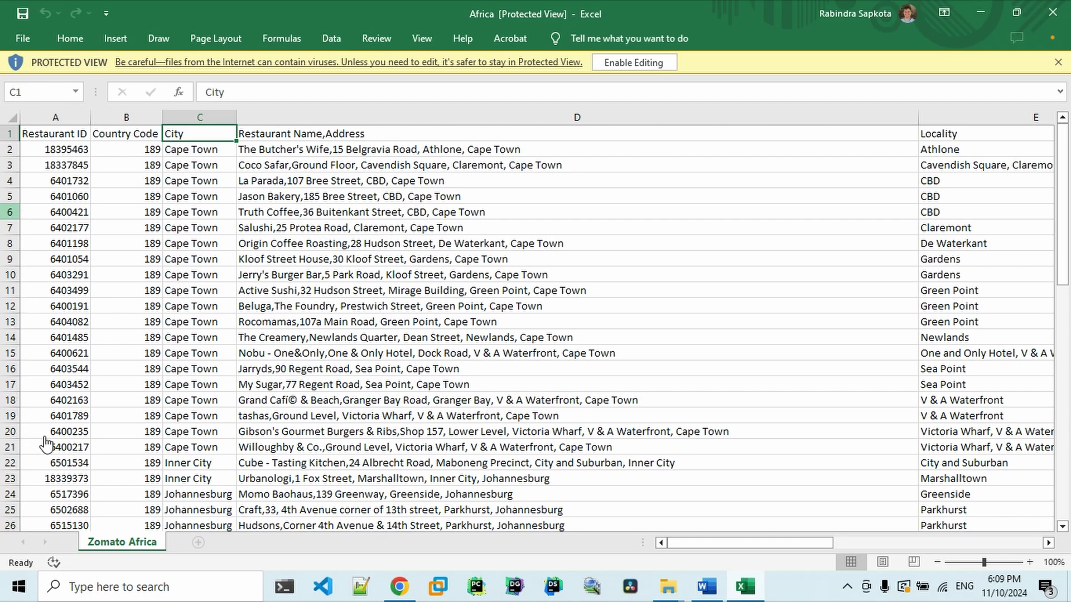
{"action": "key", "text": "Right"}
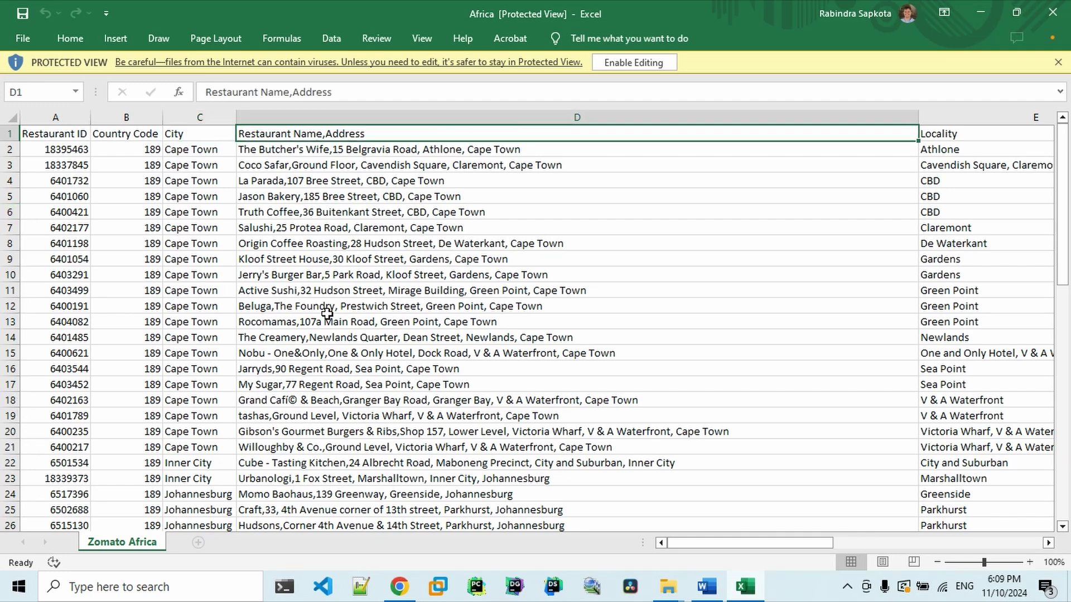
{"action": "key", "text": "Right"}
{"action": "key", "text": "Right"}
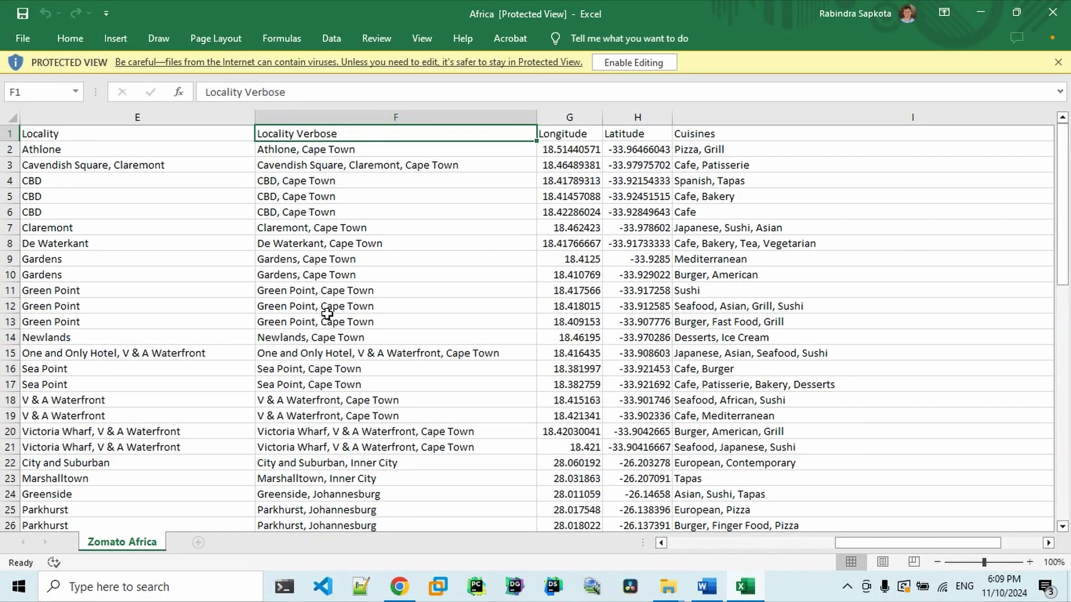
{"action": "key", "text": "Right"}
{"action": "key", "text": "Right"}
{"action": "key", "text": "Right"}
{"action": "key", "text": "Right"}
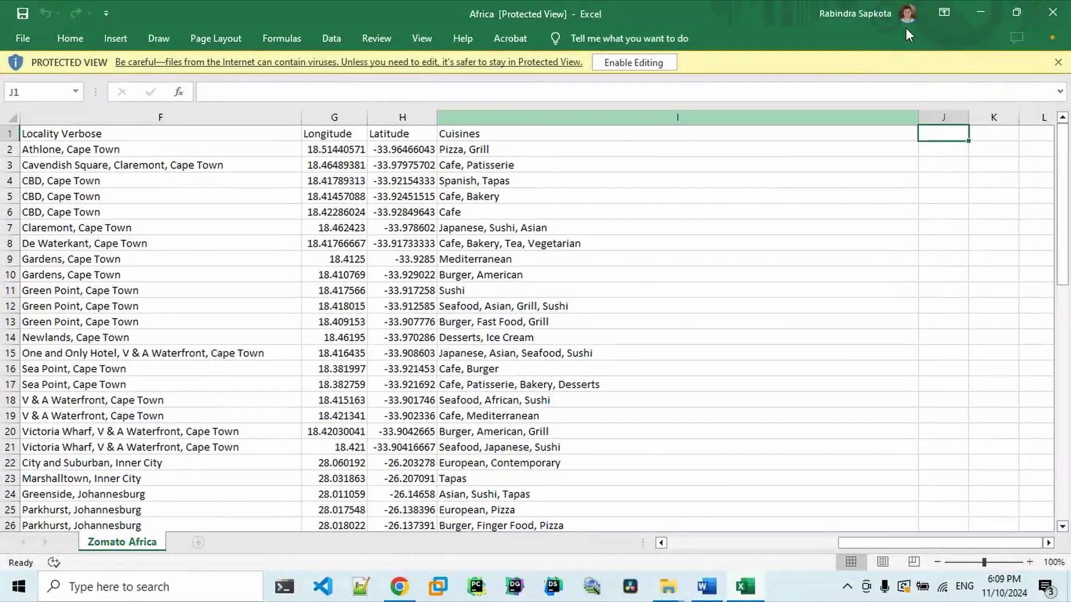
{"action": "left_click", "coordinate": [581, 203]}
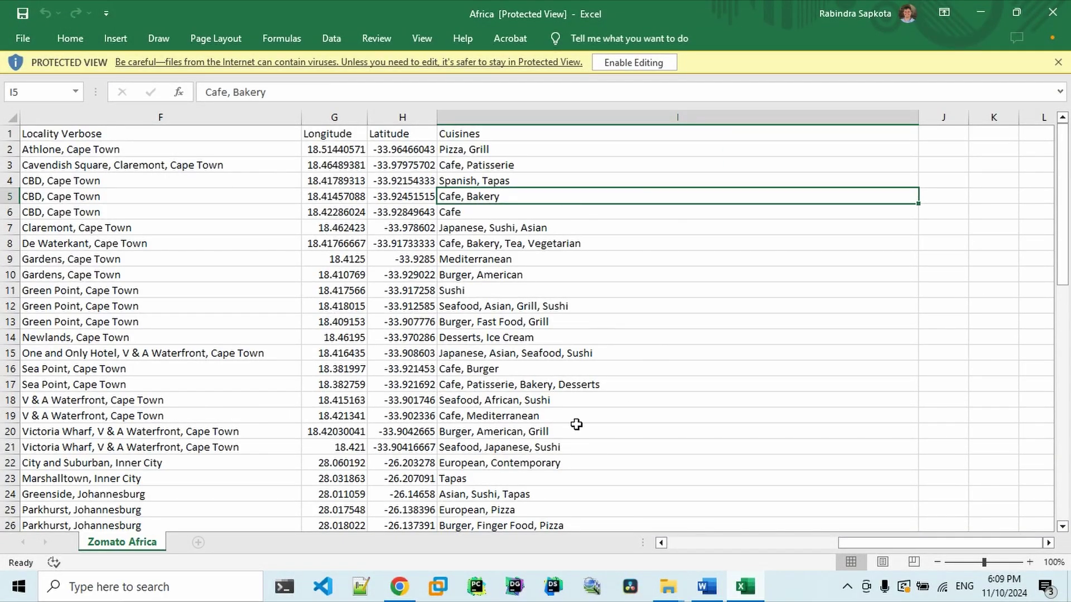
{"action": "left_click", "coordinate": [1059, 16]}
Step: Open the Asia workbook, compare its column headers with the Africa data, and close it
{"action": "key", "text": "Right"}
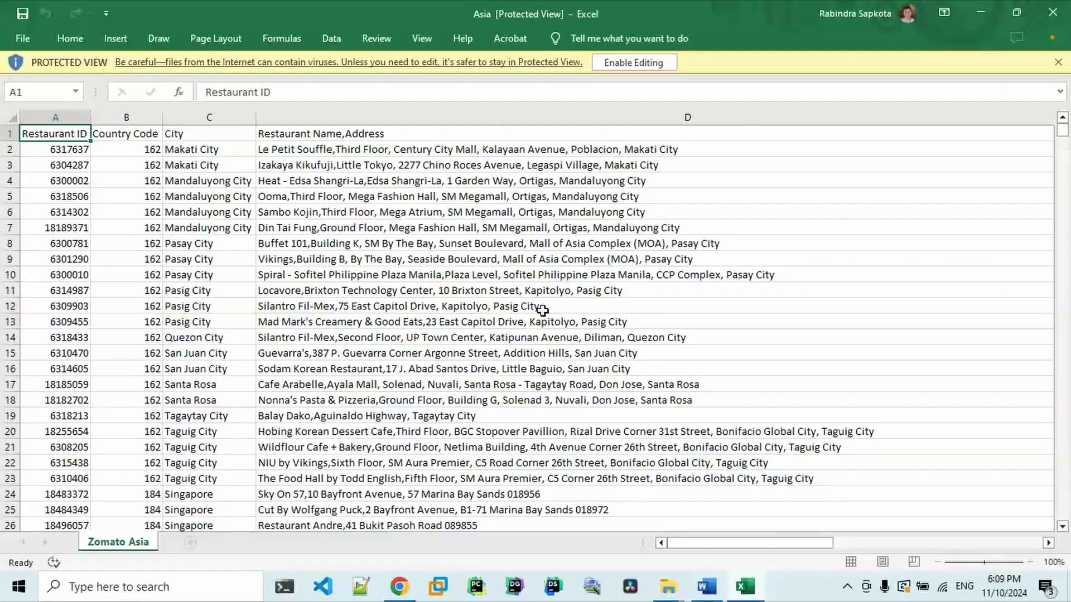
{"action": "left_click", "coordinate": [543, 311]}
{"action": "key", "text": "Up"}
{"action": "key", "text": "Up"}
{"action": "key", "text": "Up"}
{"action": "key", "text": "Up"}
{"action": "key", "text": "Up"}
{"action": "key", "text": "Up"}
{"action": "key", "text": "Up"}
{"action": "key", "text": "Up"}
{"action": "key", "text": "Up"}
{"action": "key", "text": "Up"}
{"action": "key", "text": "Up"}
{"action": "key", "text": "Right"}
{"action": "key", "text": "Right"}
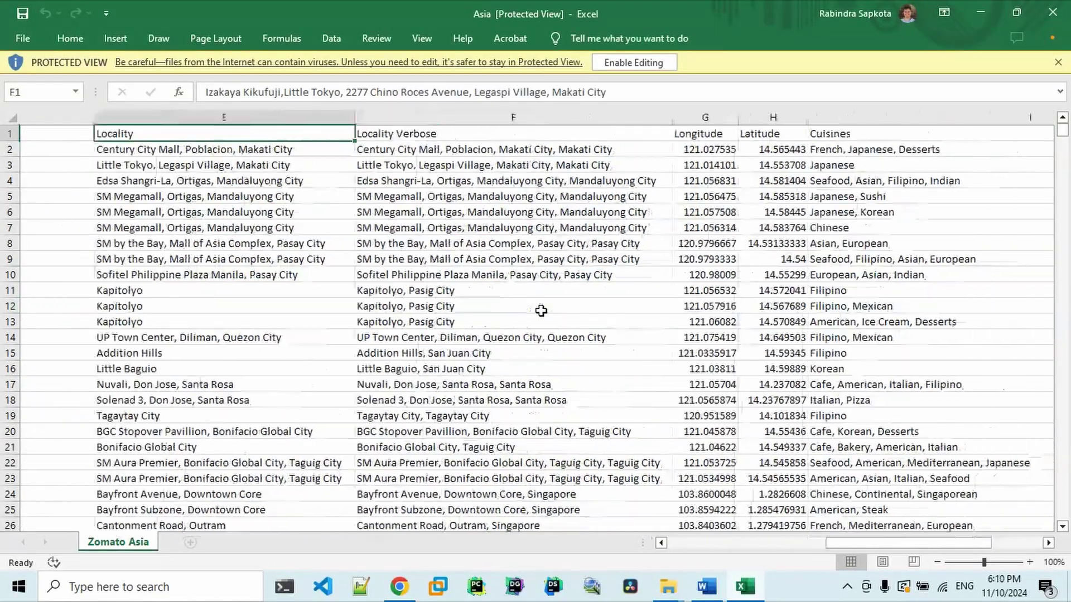
{"action": "key", "text": "Right"}
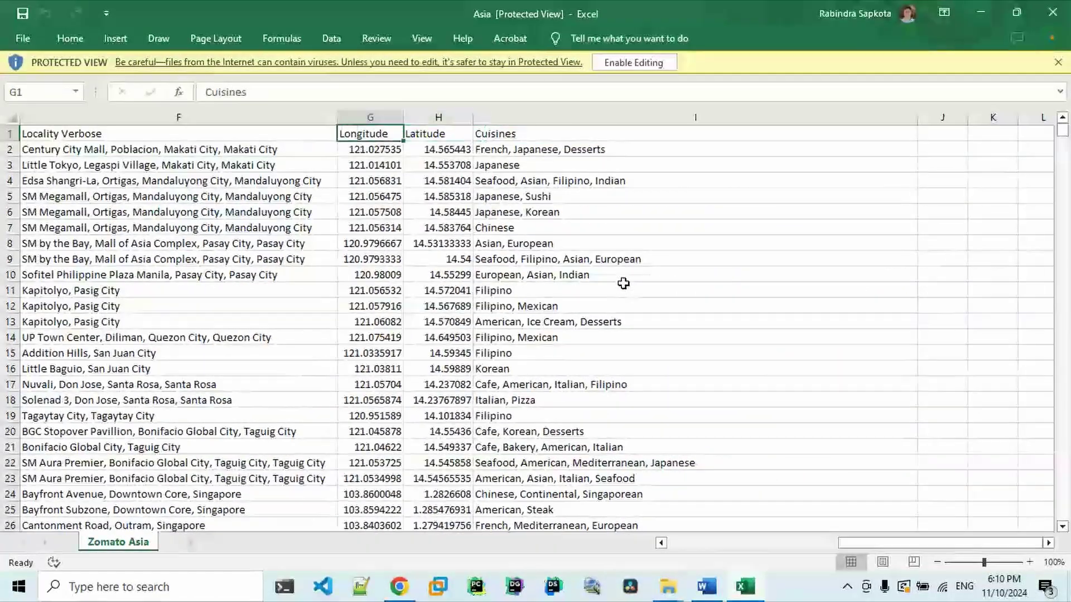
{"action": "key", "text": "Left"}
{"action": "key", "text": "Left"}
{"action": "key", "text": "Left"}
{"action": "key", "text": "Left"}
{"action": "key", "text": "Left"}
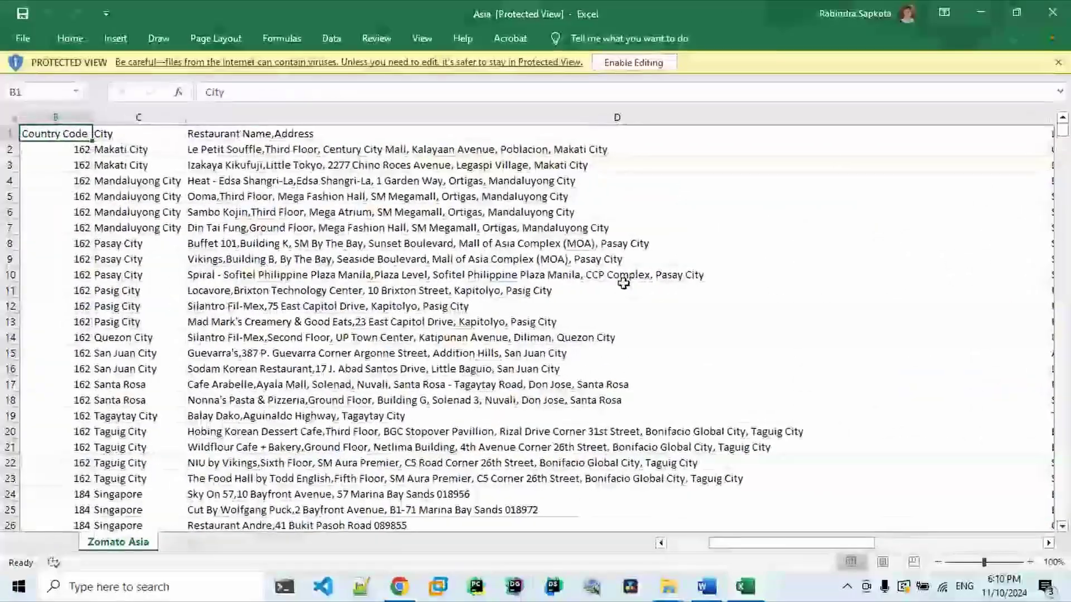
{"action": "key", "text": "Left"}
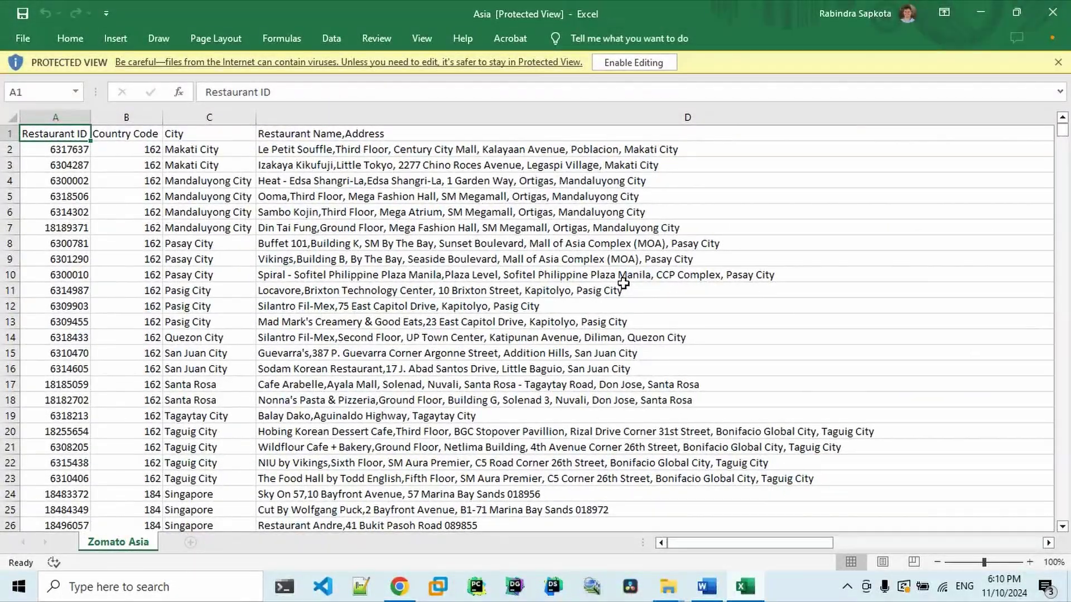
{"action": "key", "text": "Right"}
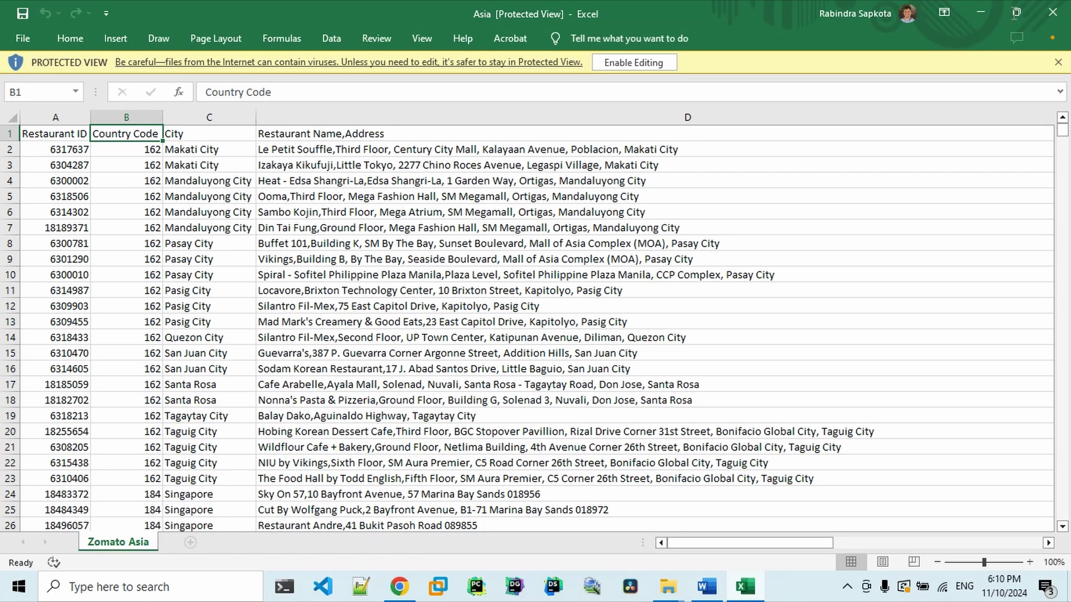
{"action": "left_click", "coordinate": [1052, 11]}
Step: Open the Fact Table workbook, examine its KPI column headers from Average Cost for two through Rating text, and close it
{"action": "key", "text": "Right"}
{"action": "key", "text": "Right"}
{"action": "key", "text": "Right"}
{"action": "key", "text": "Right"}
{"action": "key", "text": "Right"}
{"action": "key", "text": "Left"}
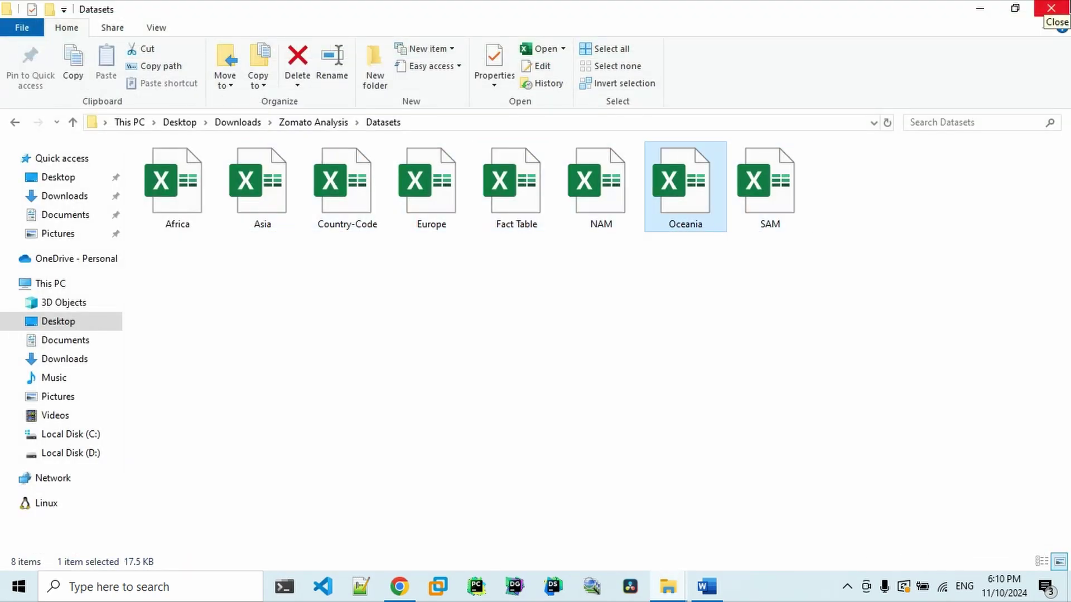
{"action": "key", "text": "Left"}
{"action": "key", "text": "Left"}
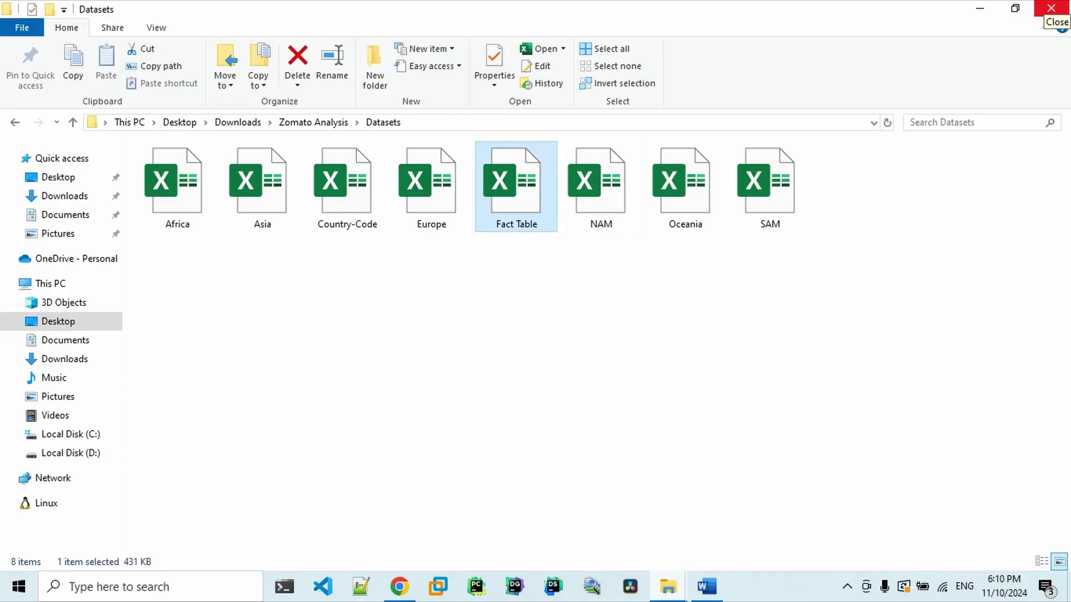
{"action": "key", "text": "Return"}
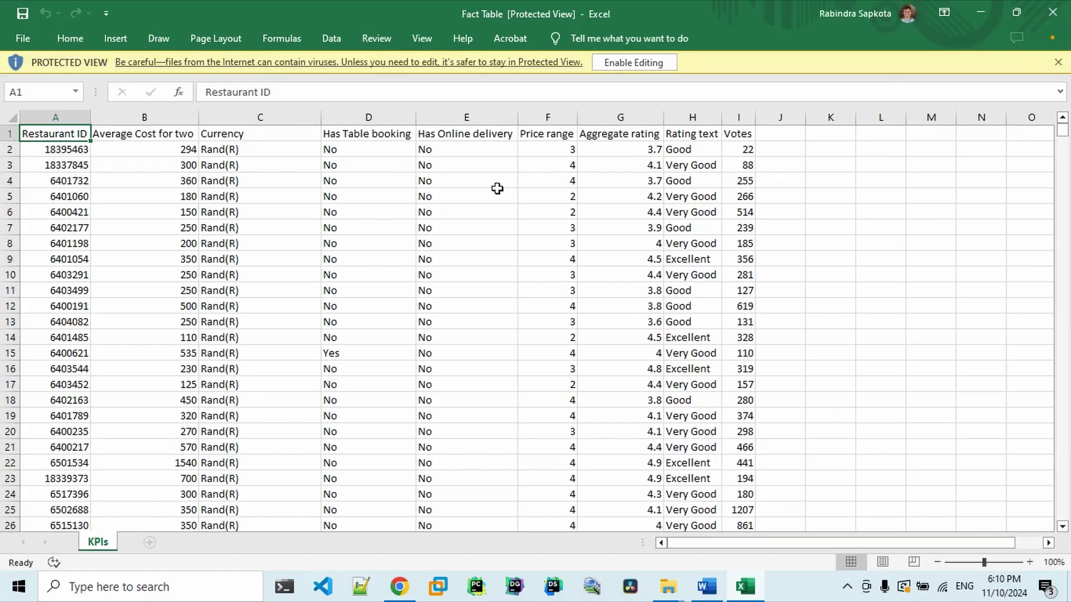
{"action": "left_click", "coordinate": [176, 211]}
{"action": "key", "text": "Up"}
{"action": "key", "text": "Up"}
{"action": "key", "text": "Up"}
{"action": "key", "text": "Up"}
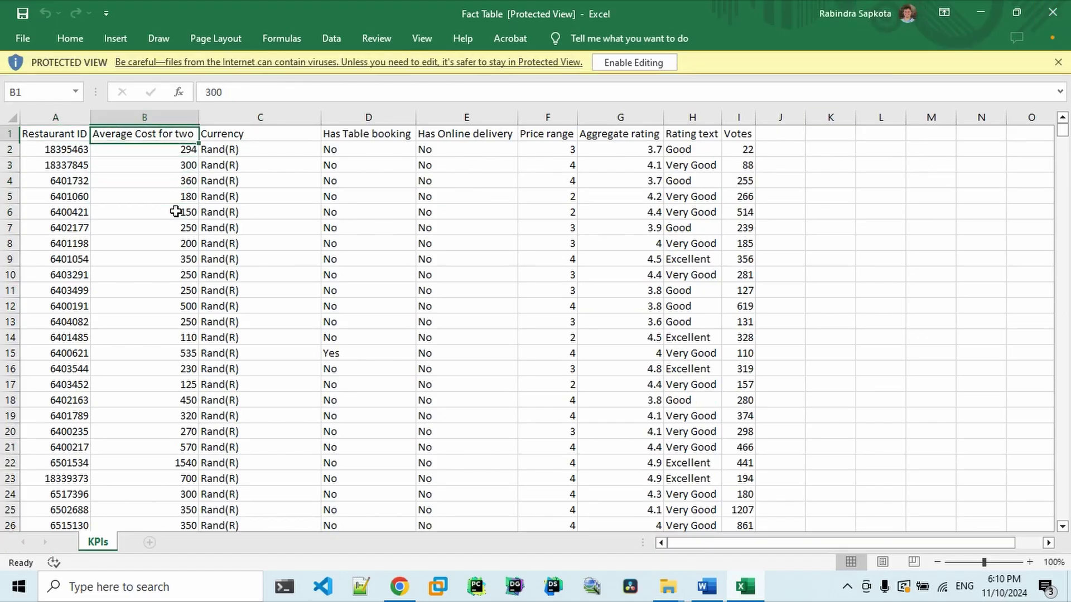
{"action": "key", "text": "Right"}
{"action": "key", "text": "Right"}
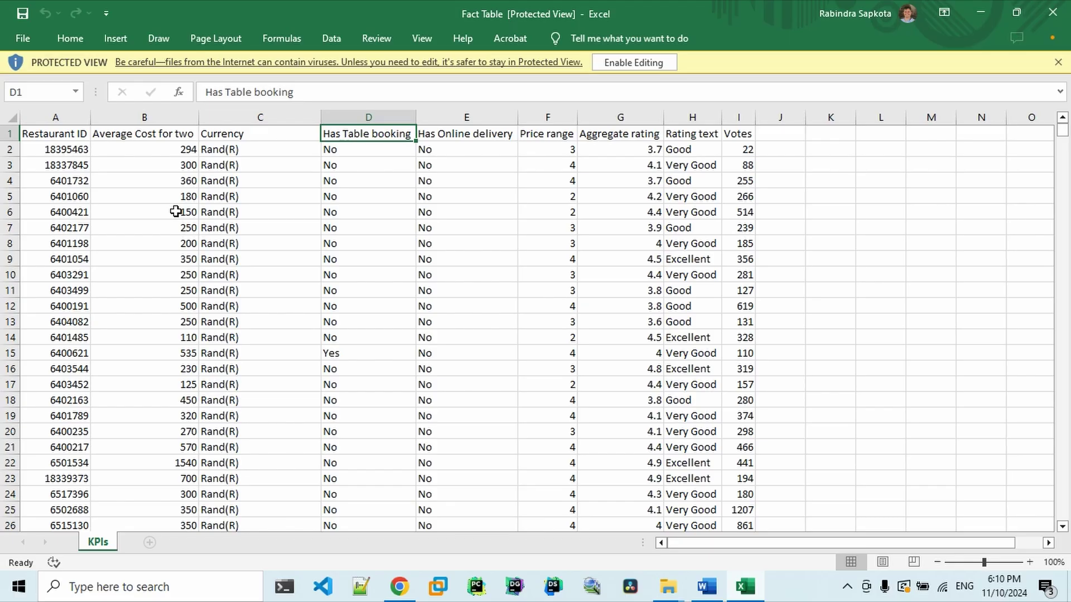
{"action": "key", "text": "Right"}
{"action": "key", "text": "Right"}
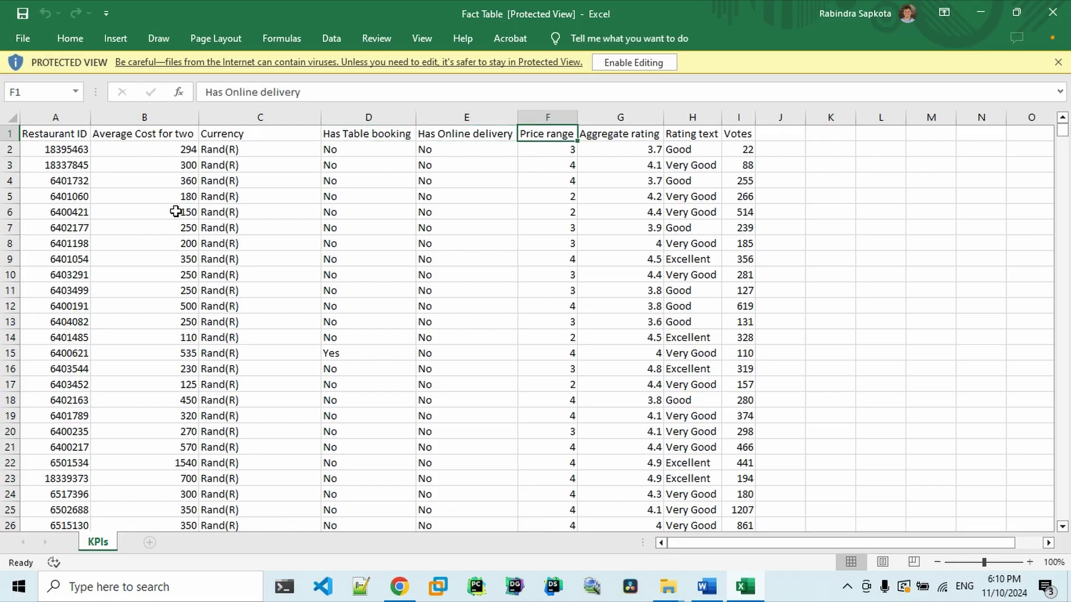
{"action": "key", "text": "Right"}
{"action": "key", "text": "Right"}
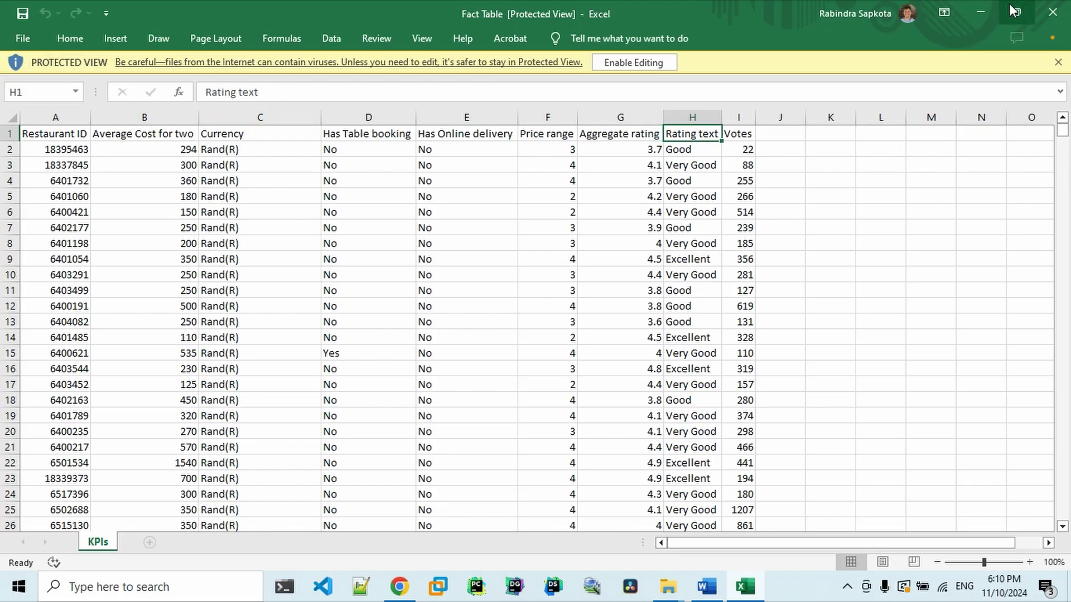
{"action": "left_click", "coordinate": [1056, 12]}
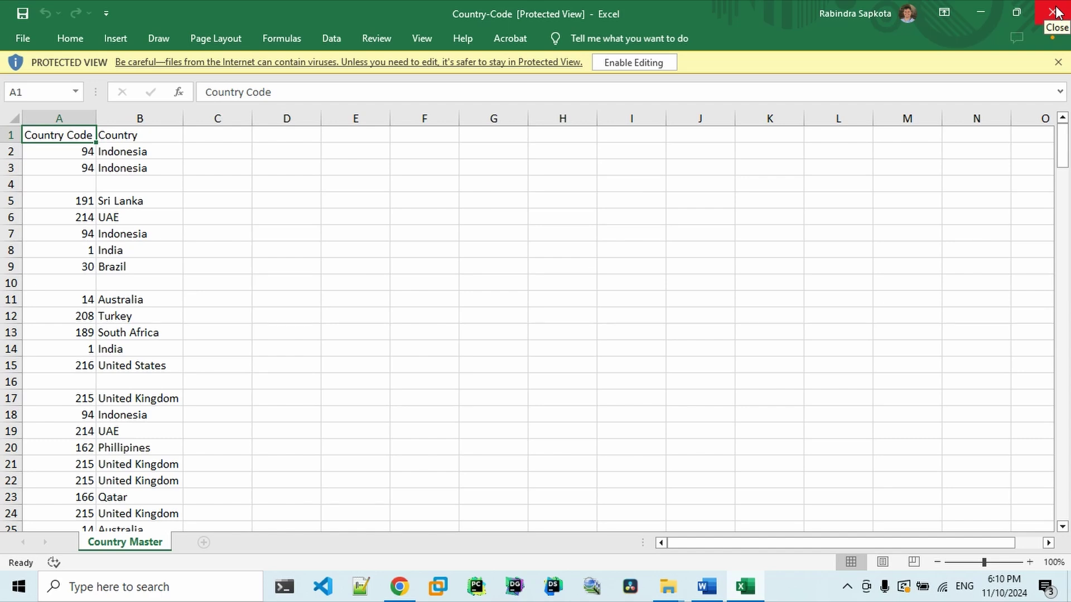
Step: Review the Country Code and Country columns in the Country-Code workbook and close it
{"action": "key", "text": "Right"}
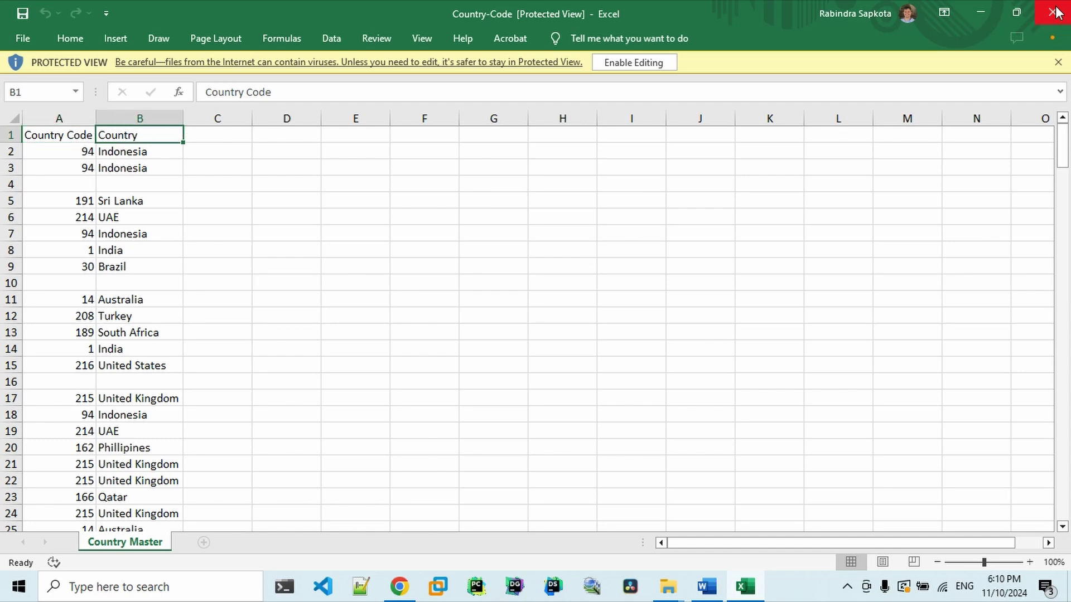
{"action": "left_click", "coordinate": [119, 171]}
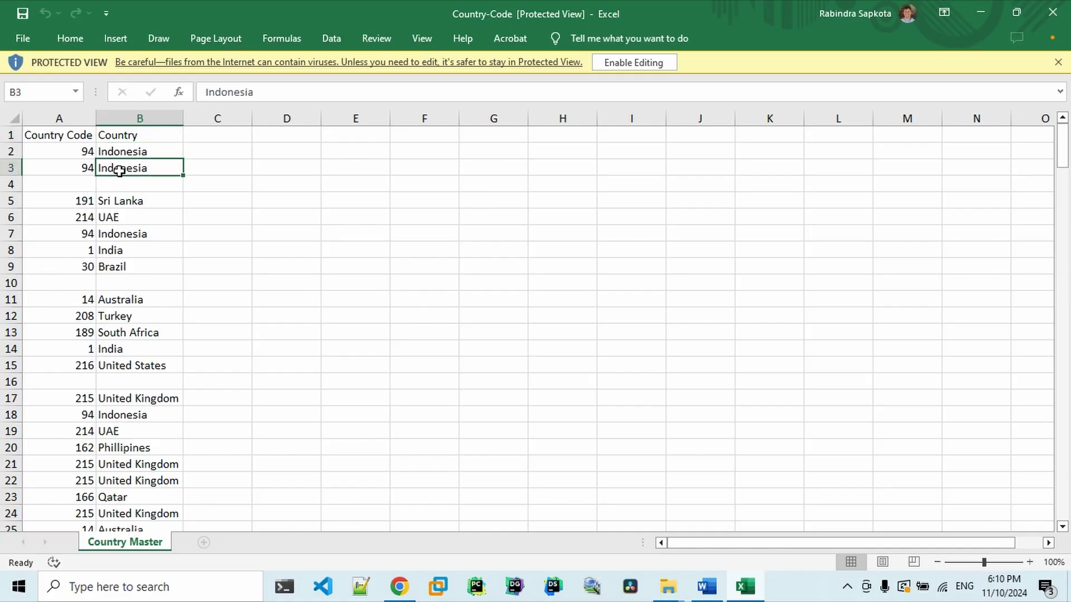
{"action": "left_click", "coordinate": [1052, 12]}
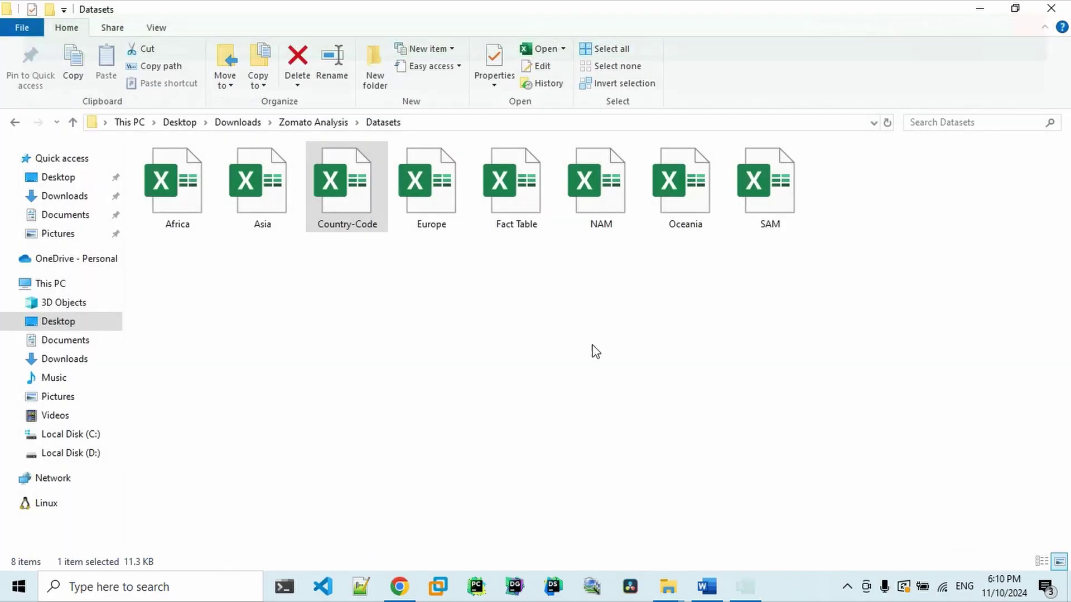
Step: Launch Power BI Desktop and start a blank report
{"action": "key", "text": "super"}
{"action": "type", "text": "powe"}
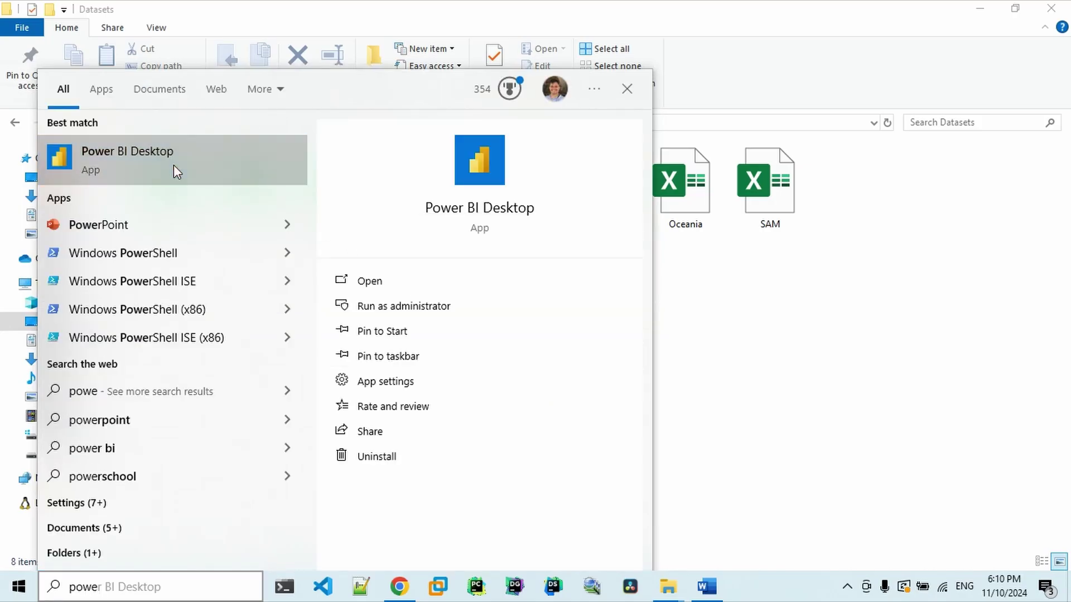
{"action": "left_click", "coordinate": [174, 167]}
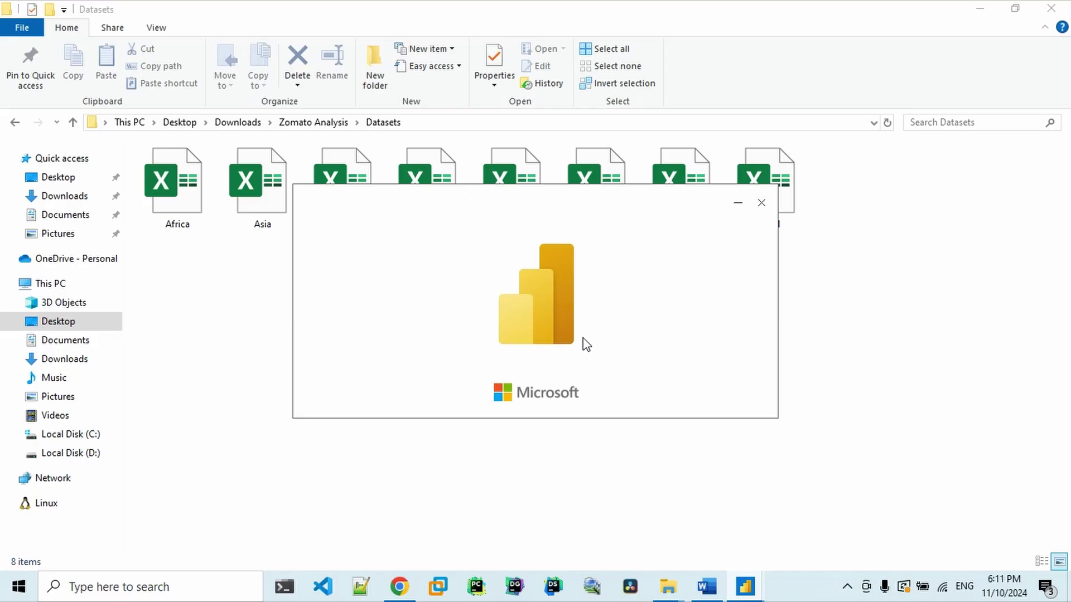
{"action": "mouse_move", "coordinate": [707, 583]}
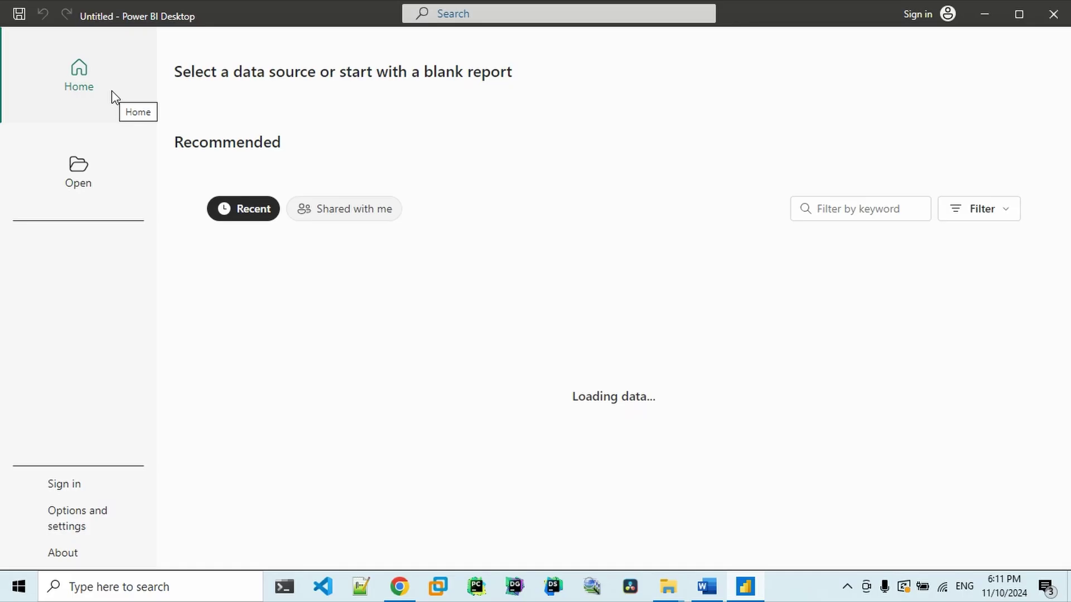
{"action": "left_click", "coordinate": [233, 144]}
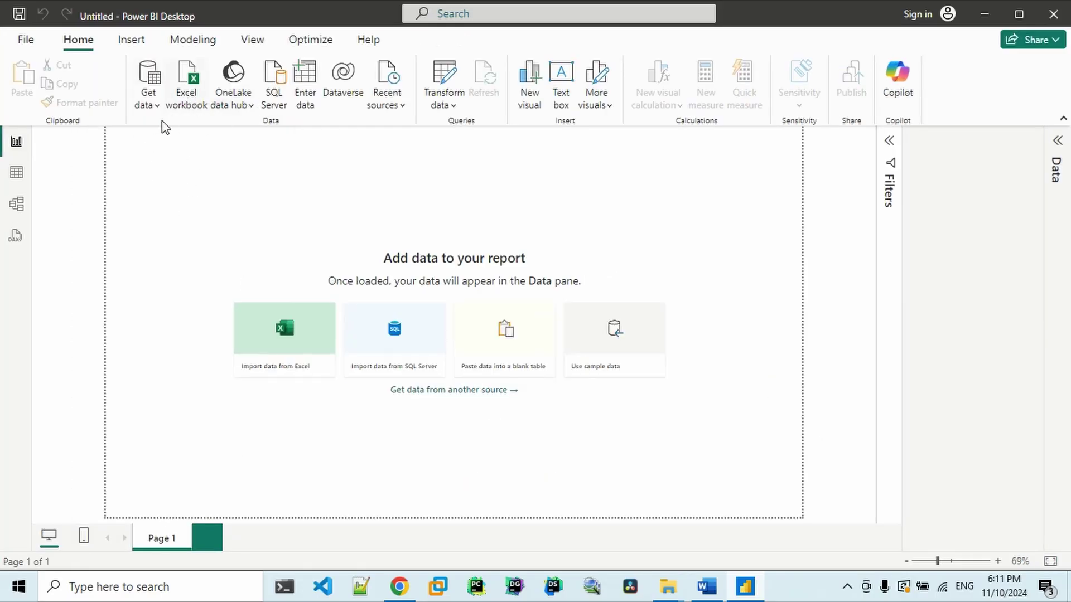
Step: Start a new data import that uses the Folder connector
{"action": "left_click", "coordinate": [154, 79]}
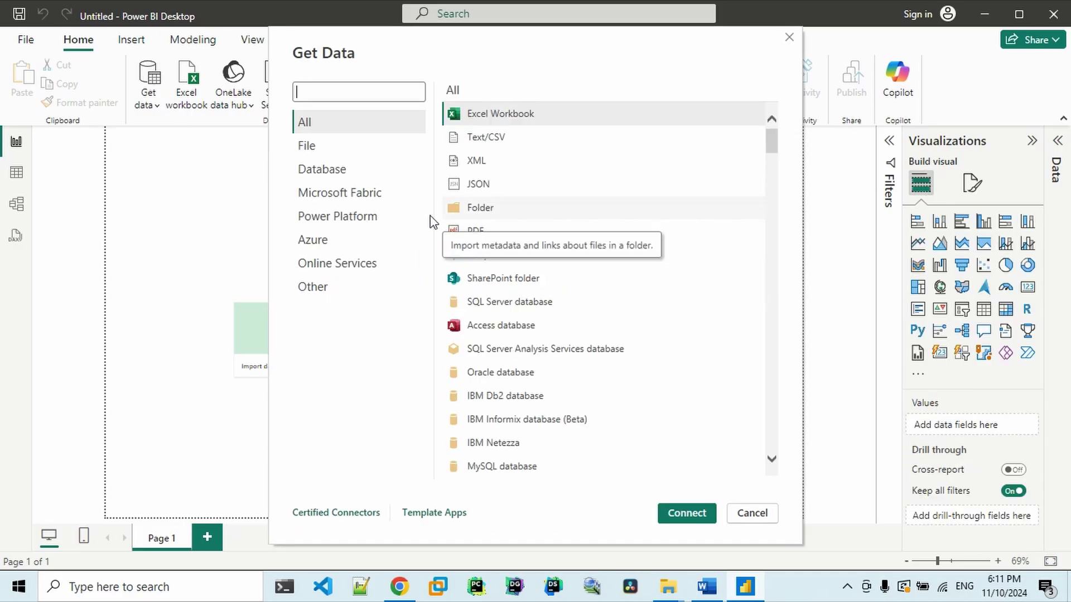
{"action": "left_click", "coordinate": [489, 220]}
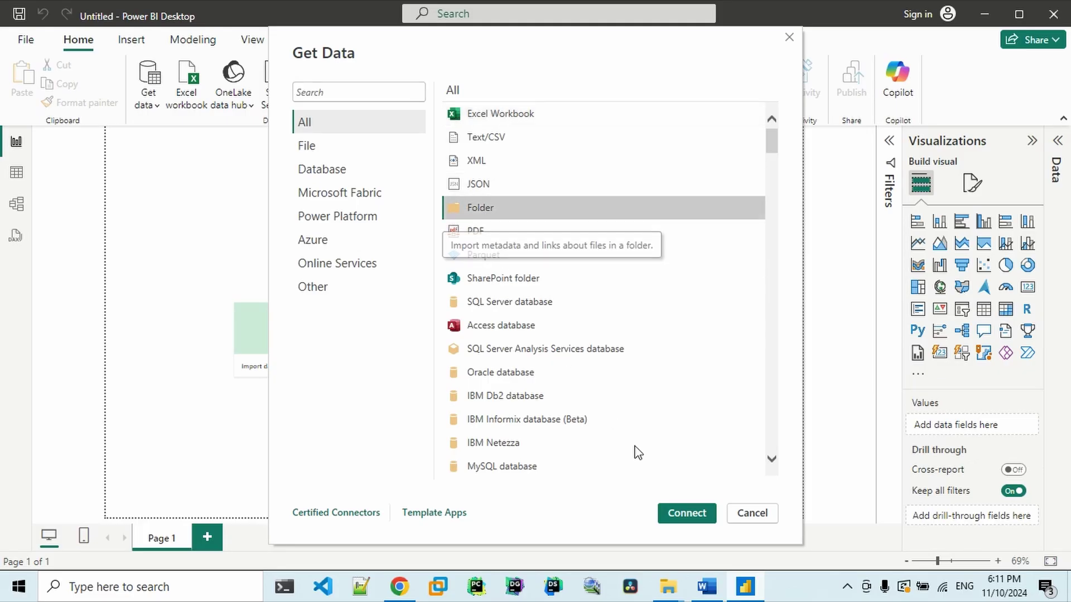
{"action": "left_click", "coordinate": [674, 506]}
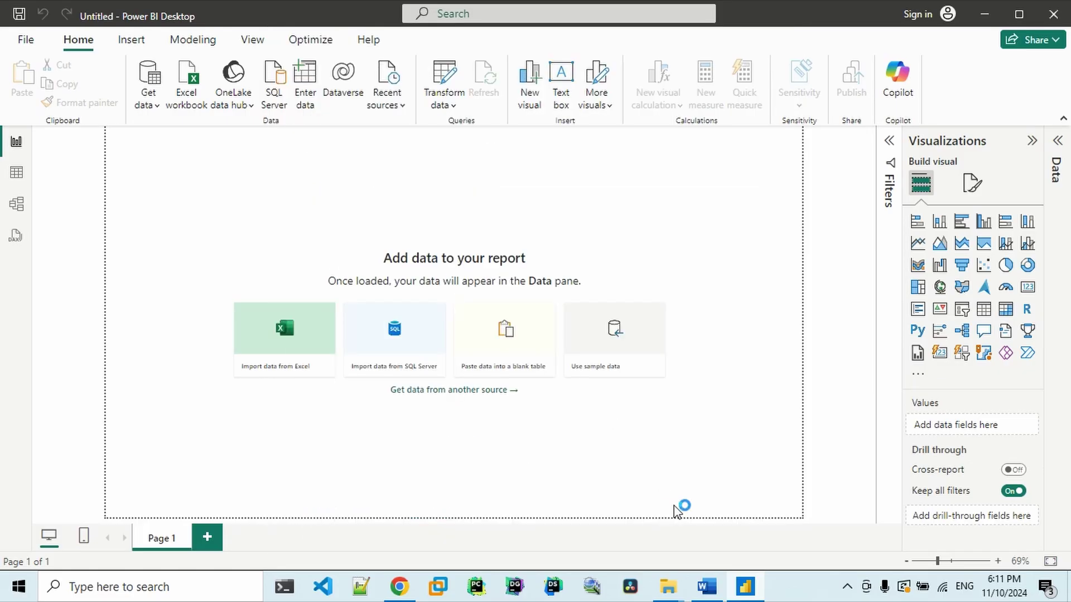
Step: Copy the path of the Zomato Analysis Datasets folder from File Explorer, use it as the import's folder path, and open the file list for transformation
{"action": "mouse_move", "coordinate": [675, 598]}
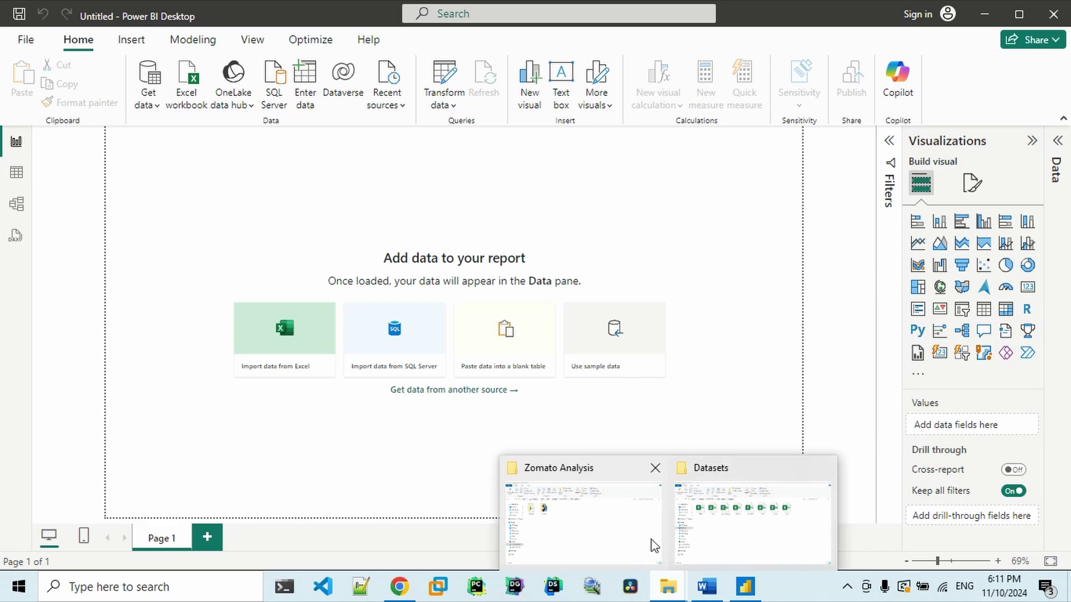
{"action": "left_click", "coordinate": [739, 528]}
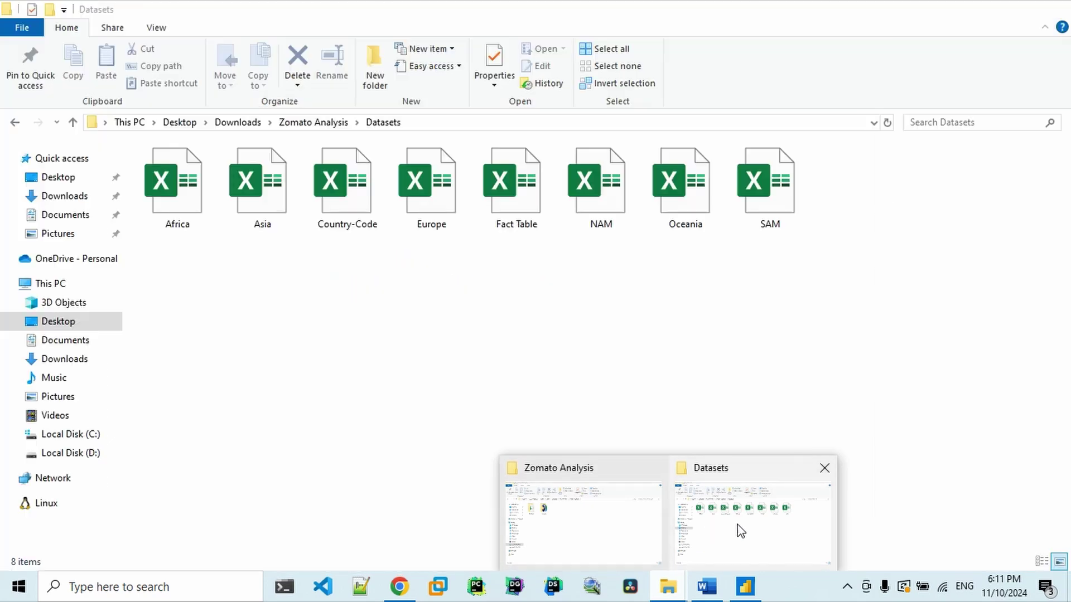
{"action": "left_click", "coordinate": [495, 123]}
{"action": "key", "text": "ctrl+c"}
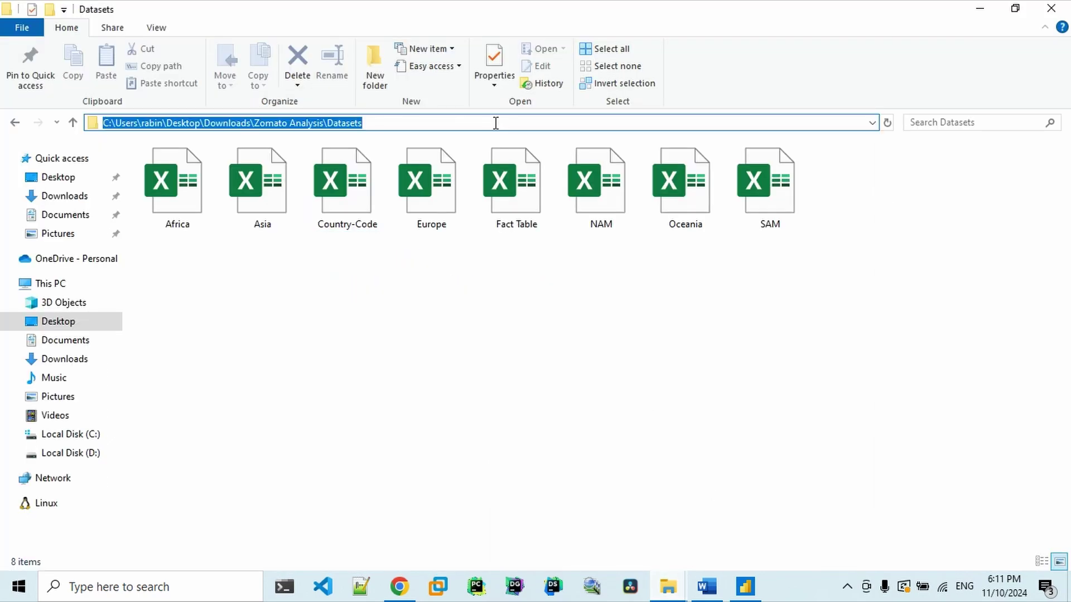
{"action": "left_click", "coordinate": [979, 9]}
{"action": "left_click", "coordinate": [451, 271]}
{"action": "key", "text": "ctrl+v"}
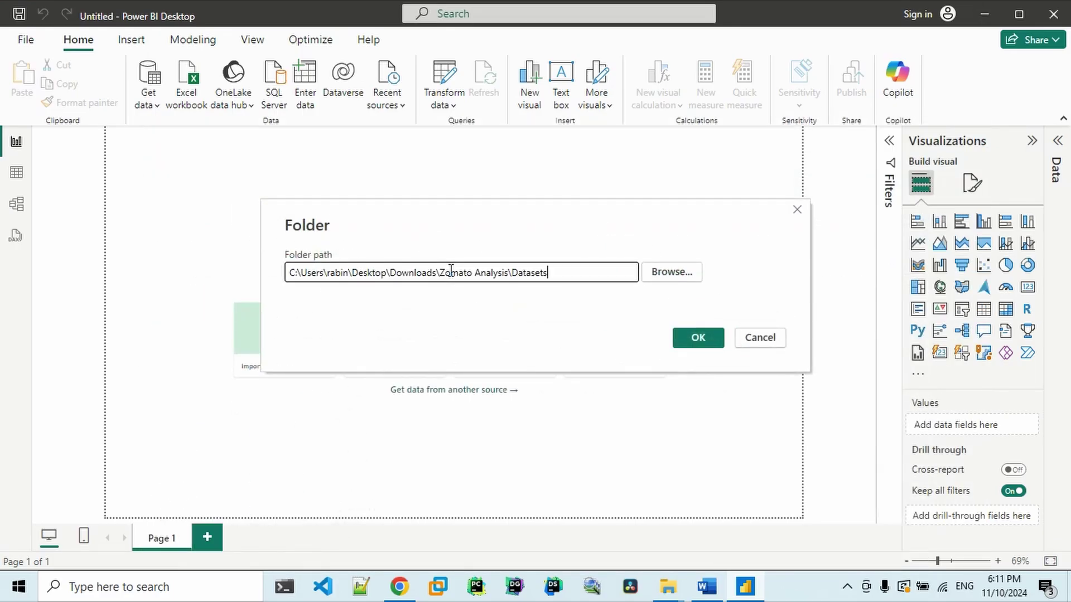
{"action": "left_click", "coordinate": [690, 347]}
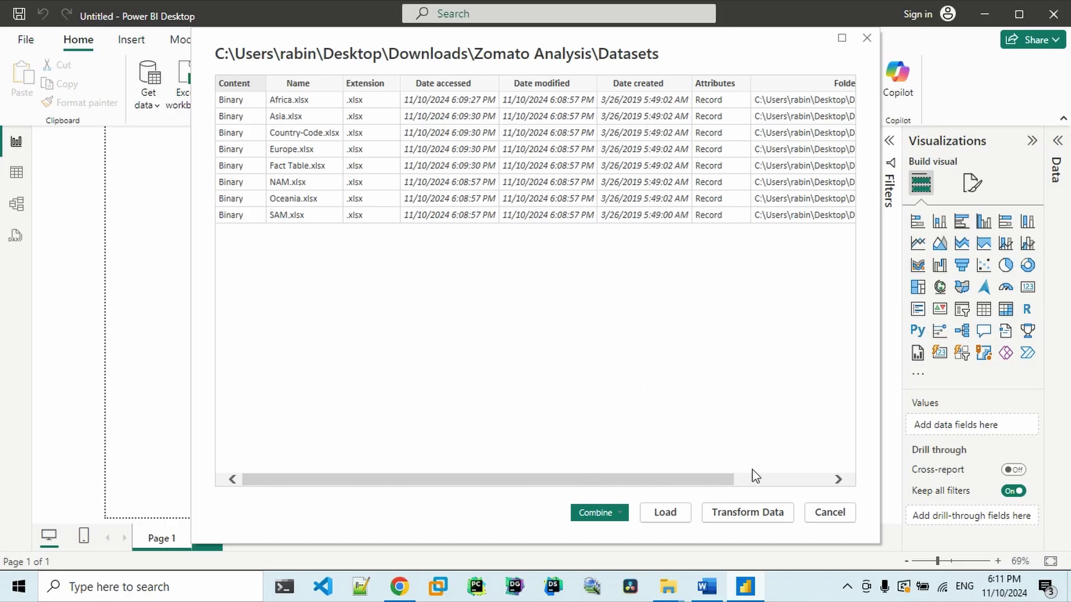
{"action": "left_click", "coordinate": [759, 515]}
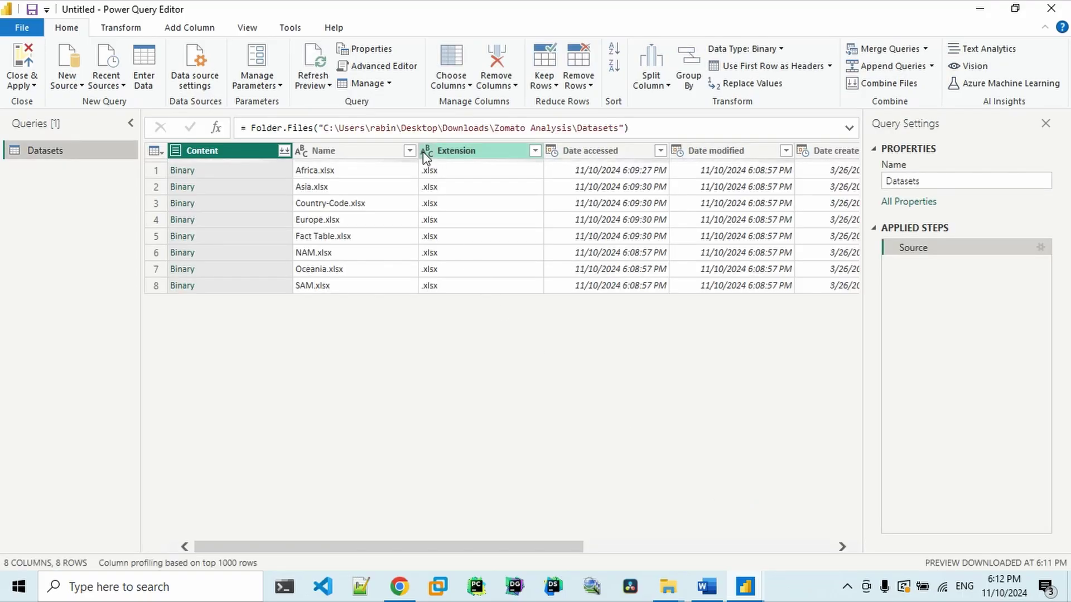
Step: Filter the Name column to exclude Fact Table.xlsx and Country-Code.xlsx
{"action": "left_click", "coordinate": [410, 151]}
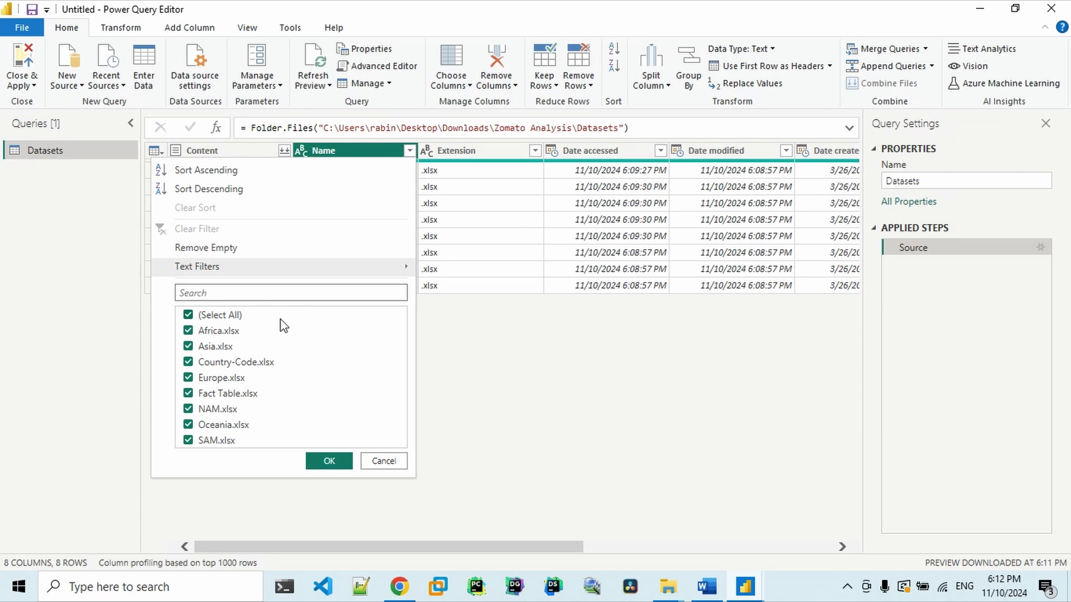
{"action": "left_click", "coordinate": [188, 394]}
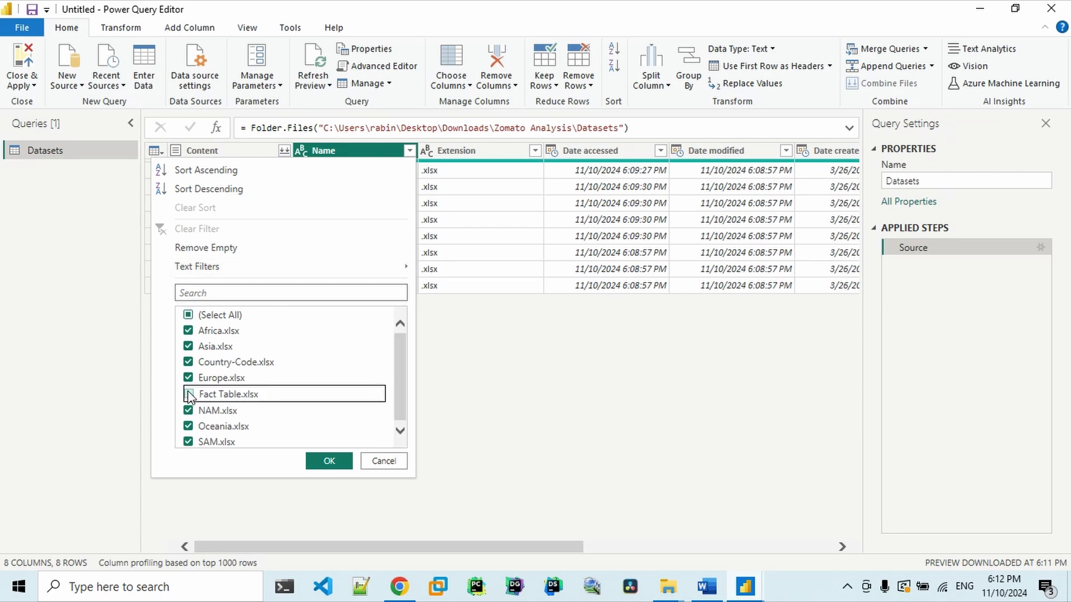
{"action": "left_click", "coordinate": [188, 362]}
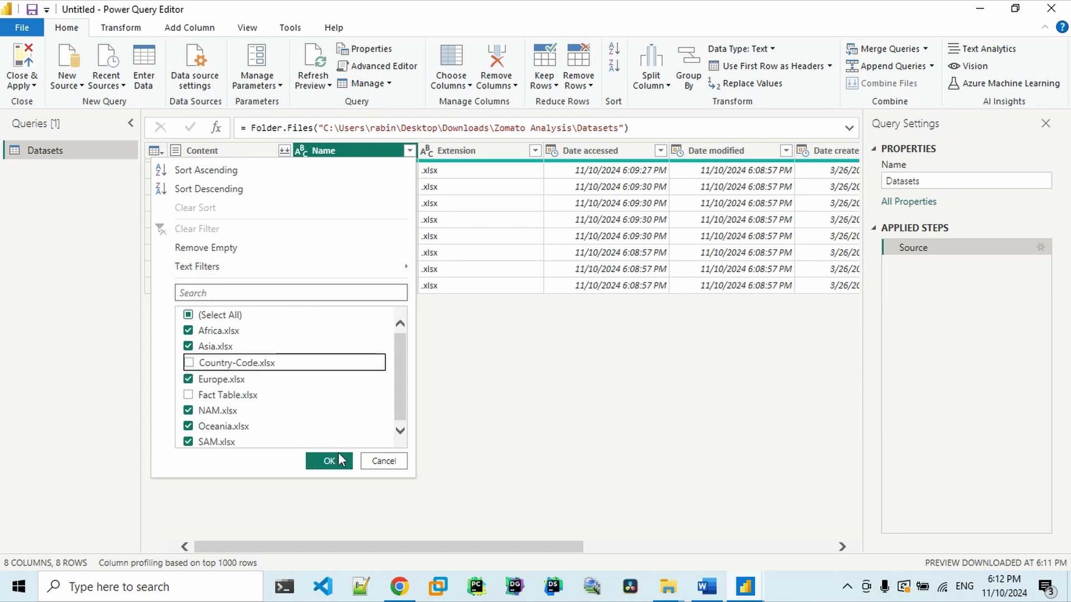
{"action": "left_click", "coordinate": [329, 461]}
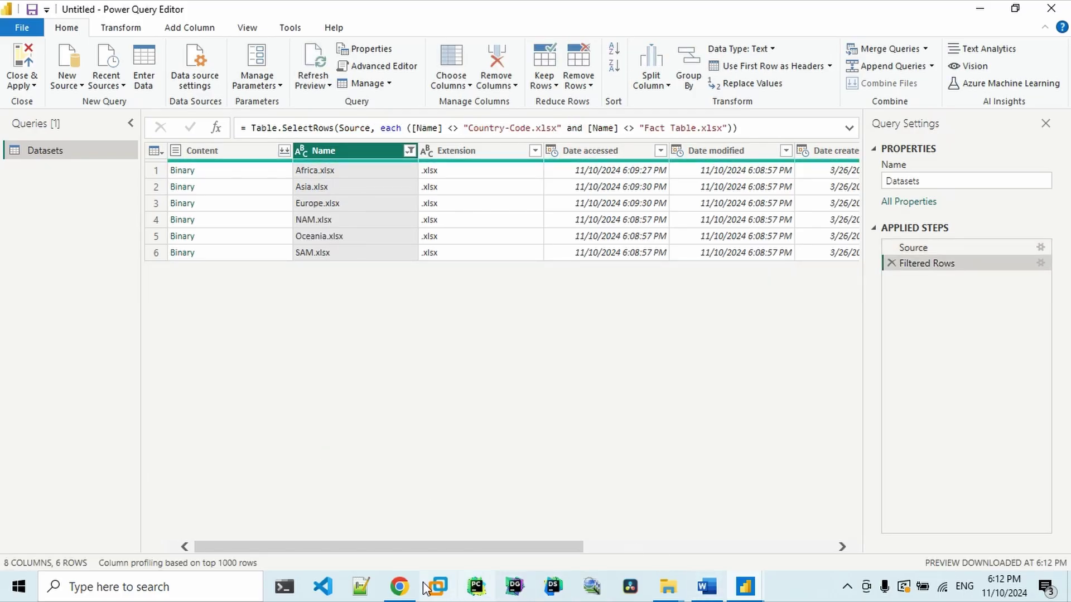
Step: Check the worksheets in the Africa and Asia workbooks, close both, and return to the Power Query Editor
{"action": "mouse_move", "coordinate": [669, 587]}
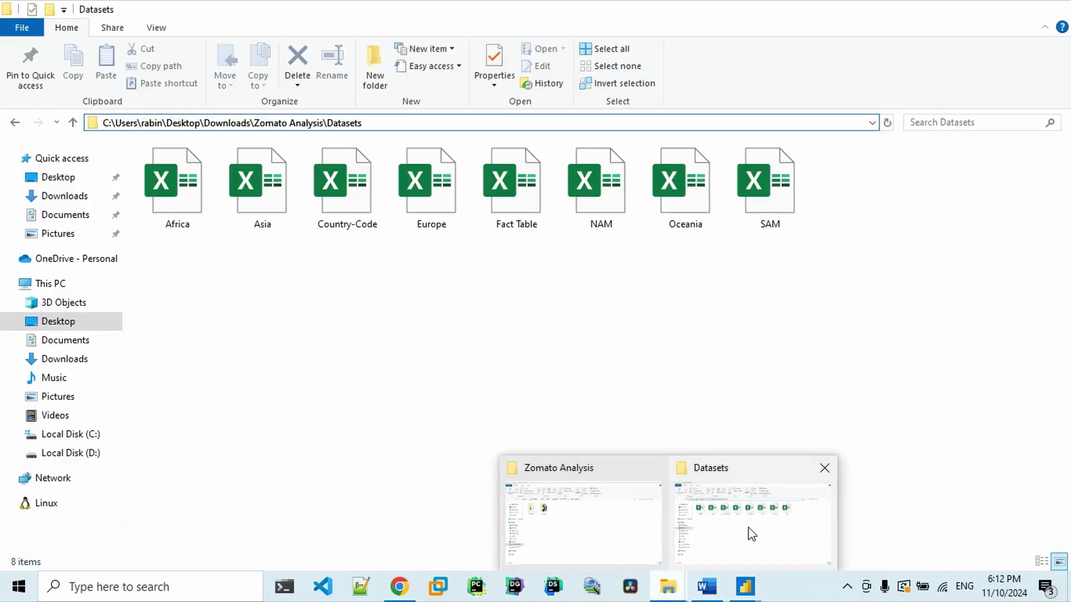
{"action": "left_click", "coordinate": [752, 535]}
{"action": "double_click", "coordinate": [185, 198]}
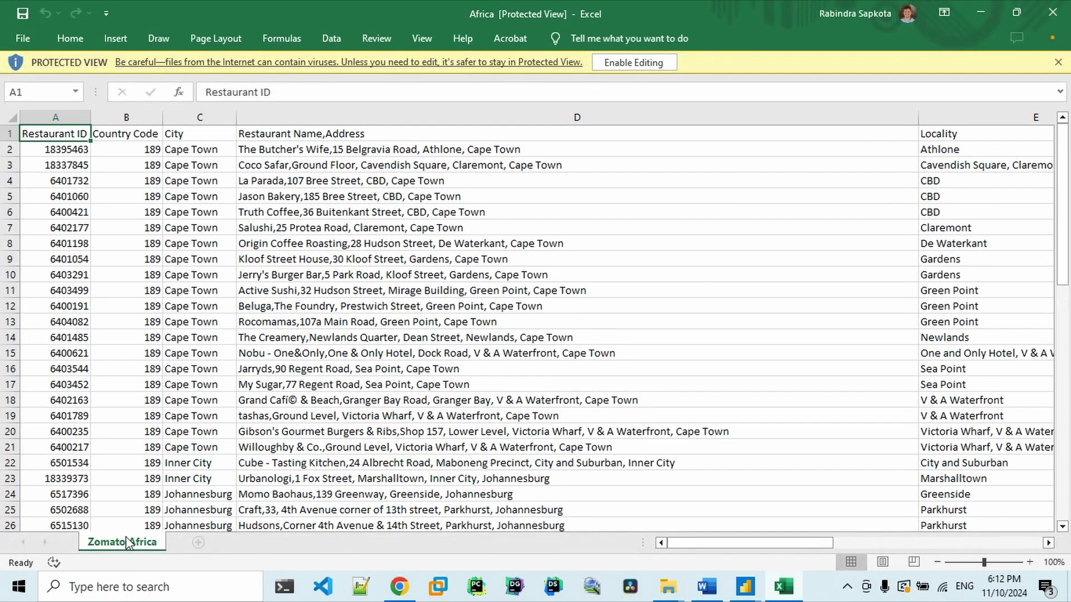
{"action": "left_click", "coordinate": [1052, 12]}
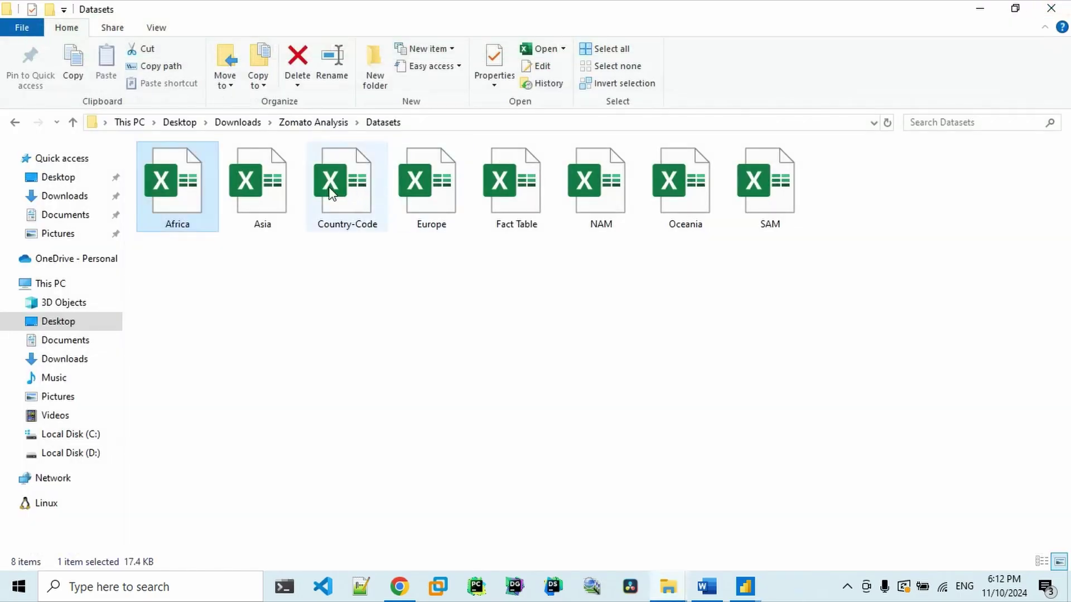
{"action": "left_click", "coordinate": [278, 196]}
{"action": "double_click", "coordinate": [277, 196]}
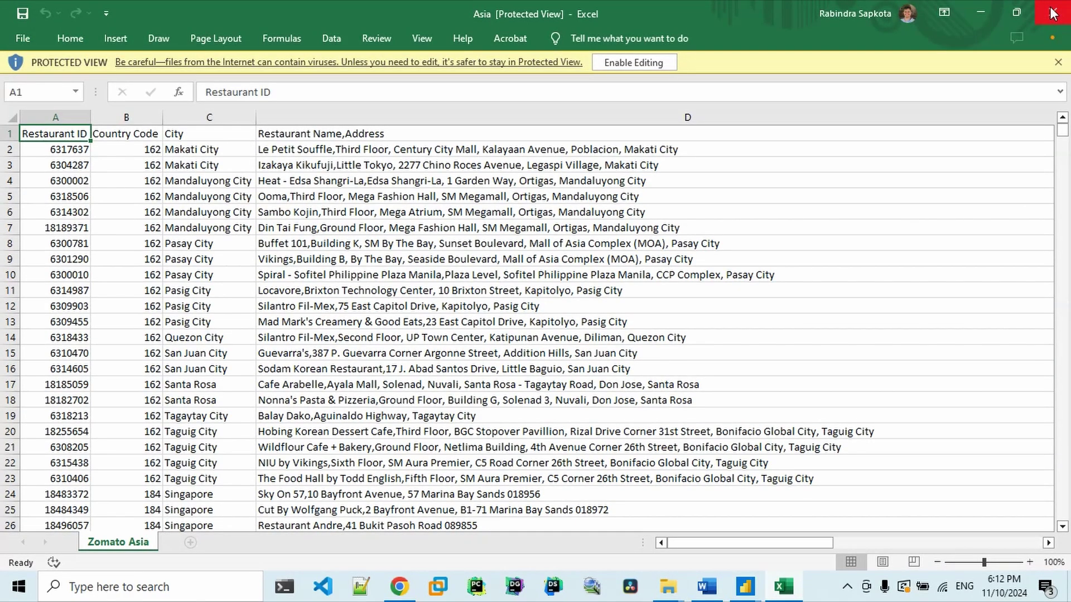
{"action": "left_click", "coordinate": [1052, 12]}
{"action": "mouse_move", "coordinate": [748, 591]}
{"action": "left_click", "coordinate": [795, 511]}
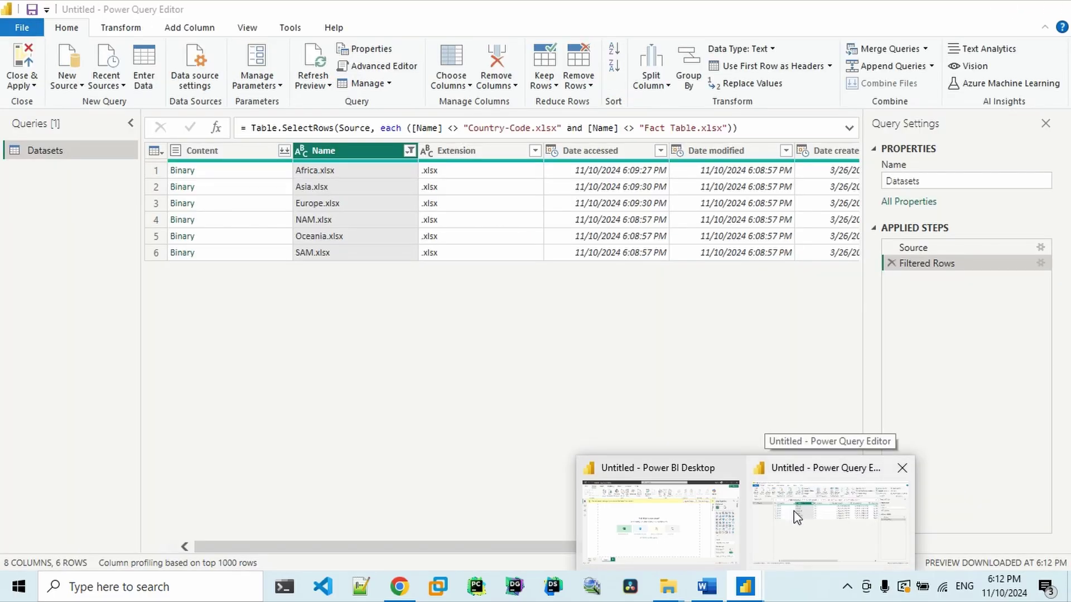
Step: Add a custom column named Custom to the Datasets query with the formula Excel.Workbook([Content])
{"action": "left_click", "coordinate": [228, 155]}
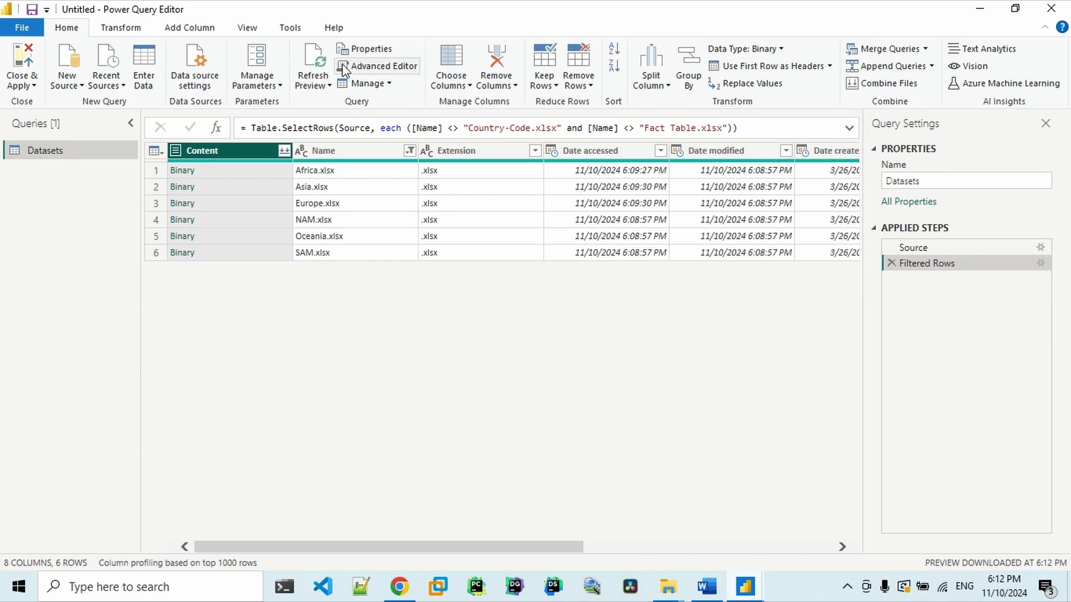
{"action": "left_click", "coordinate": [190, 31]}
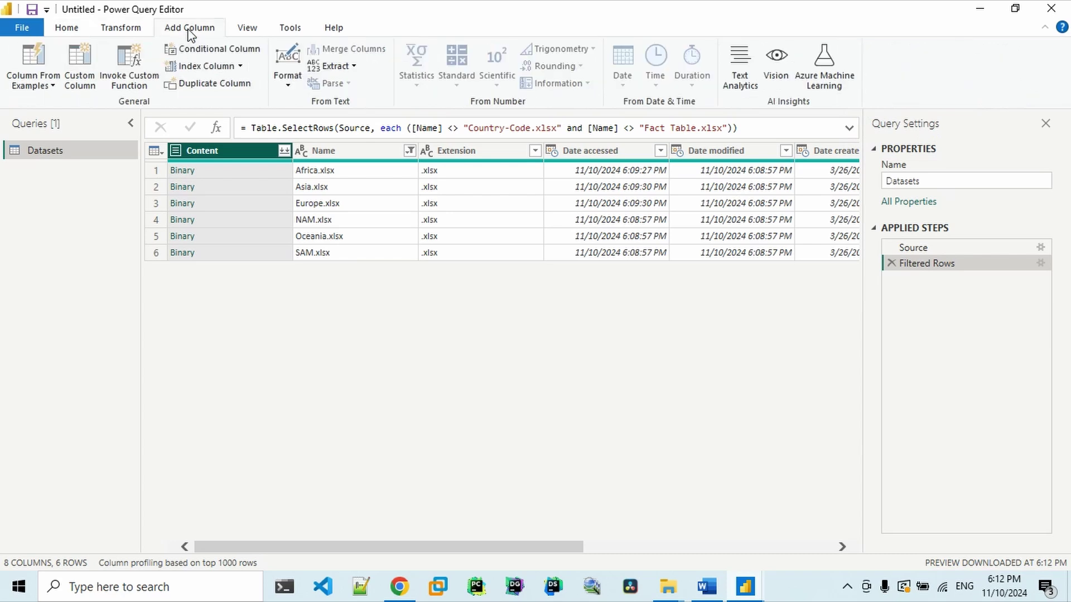
{"action": "left_click", "coordinate": [77, 68]}
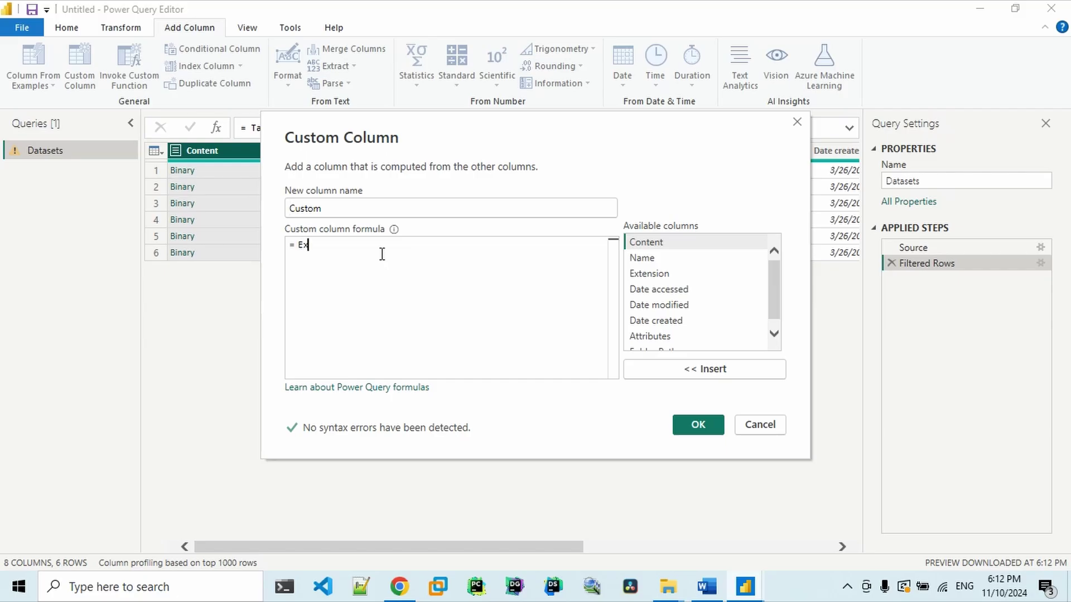
{"action": "type", "text": "Excel."}
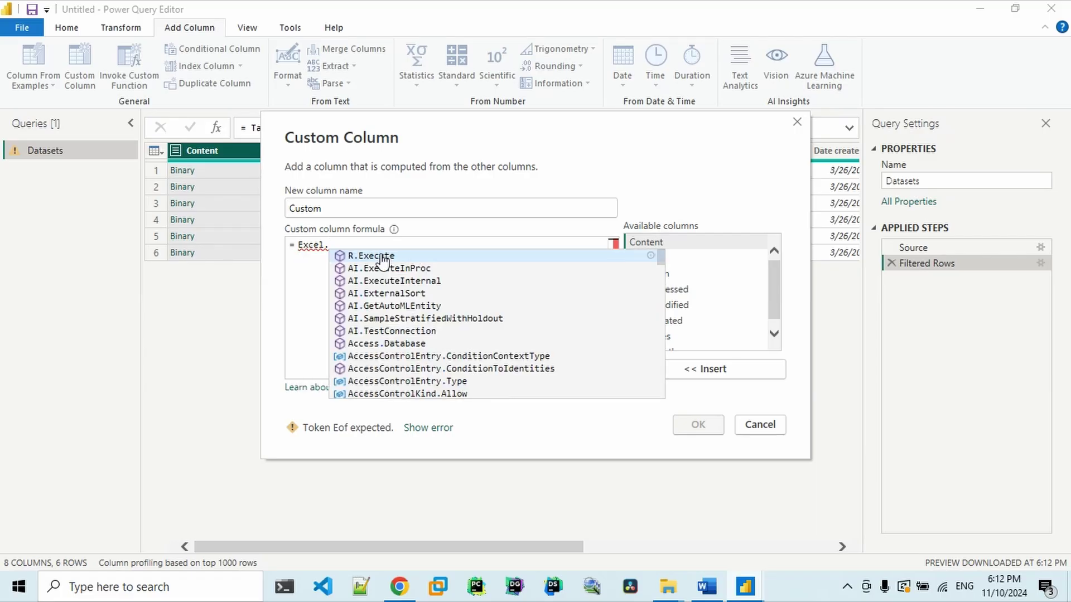
{"action": "type", "text": "Workbook"}
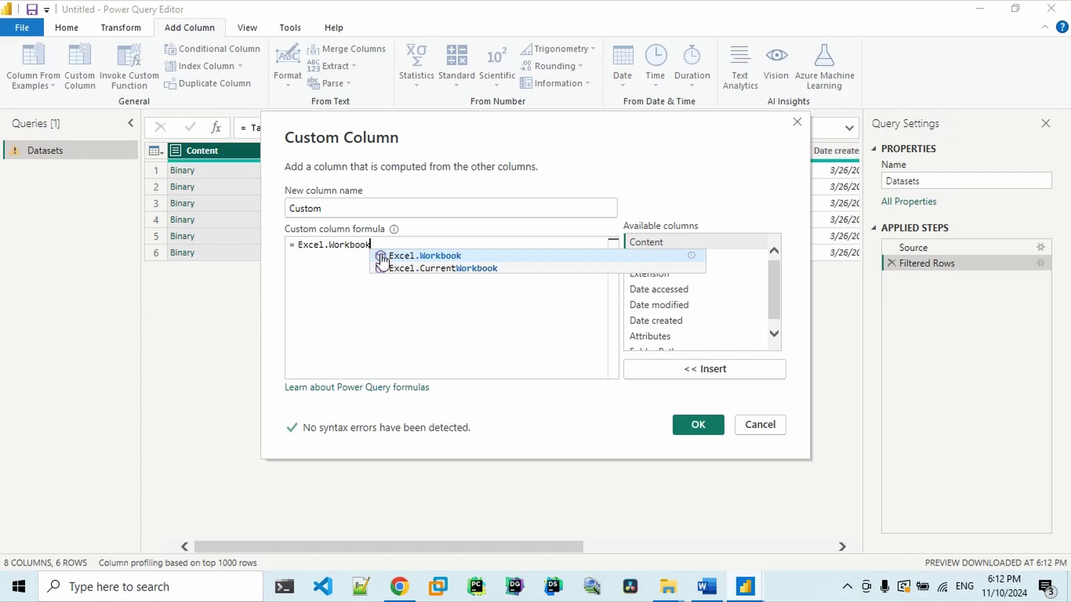
{"action": "left_click", "coordinate": [381, 256]}
{"action": "type", "text": "("}
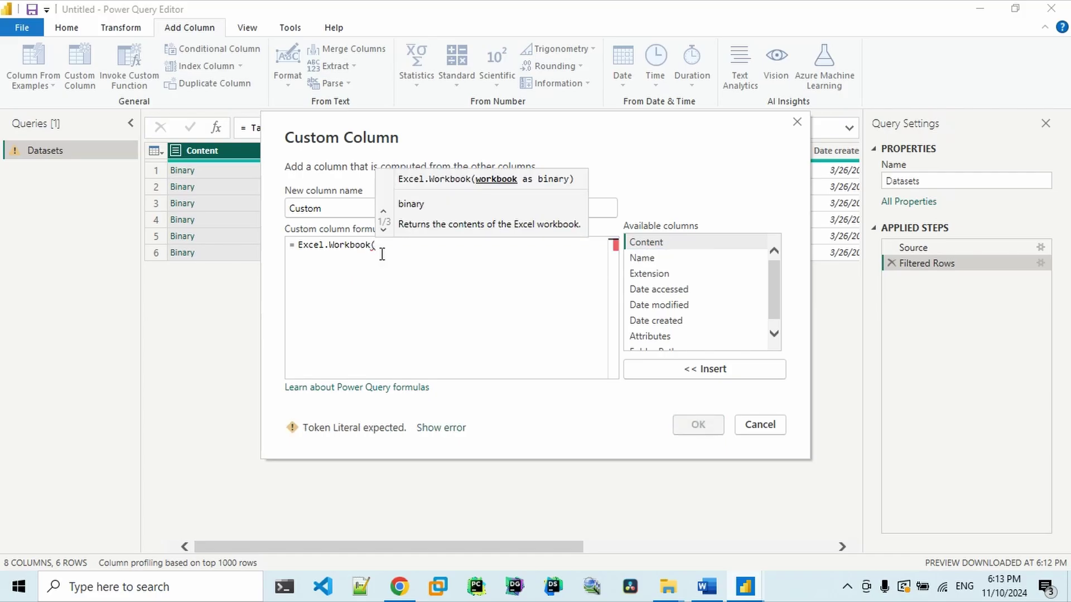
{"action": "type", "text": "[Content]"}
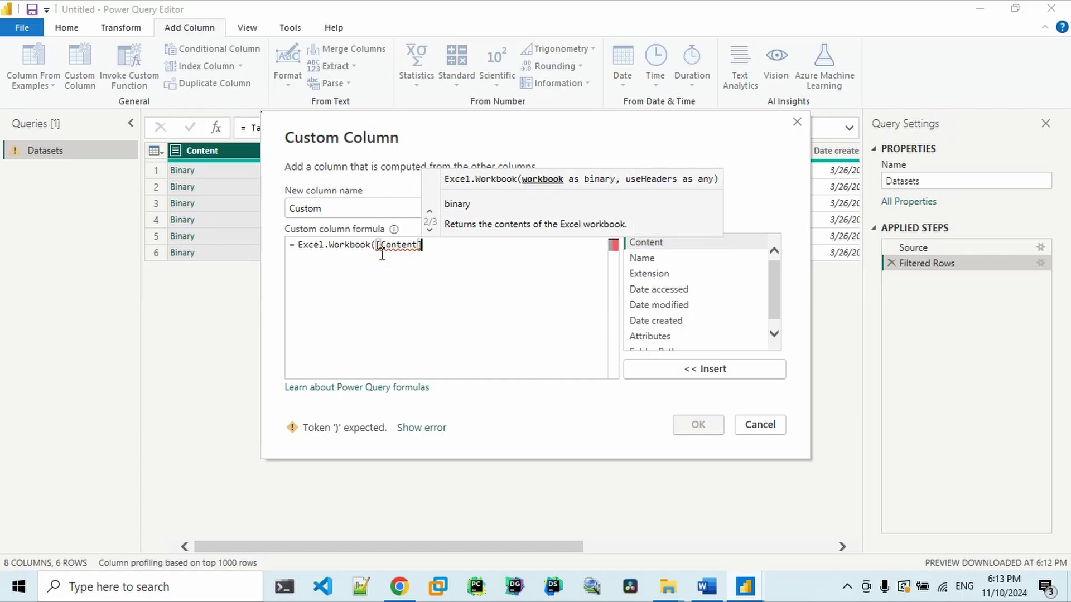
{"action": "type", "text": ")"}
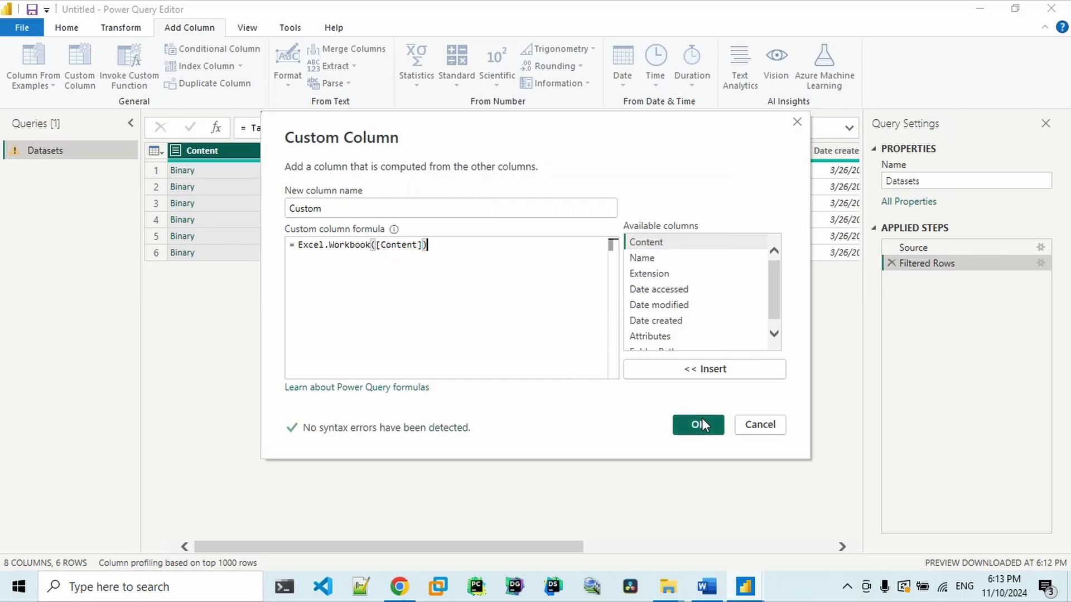
{"action": "left_click", "coordinate": [697, 425]}
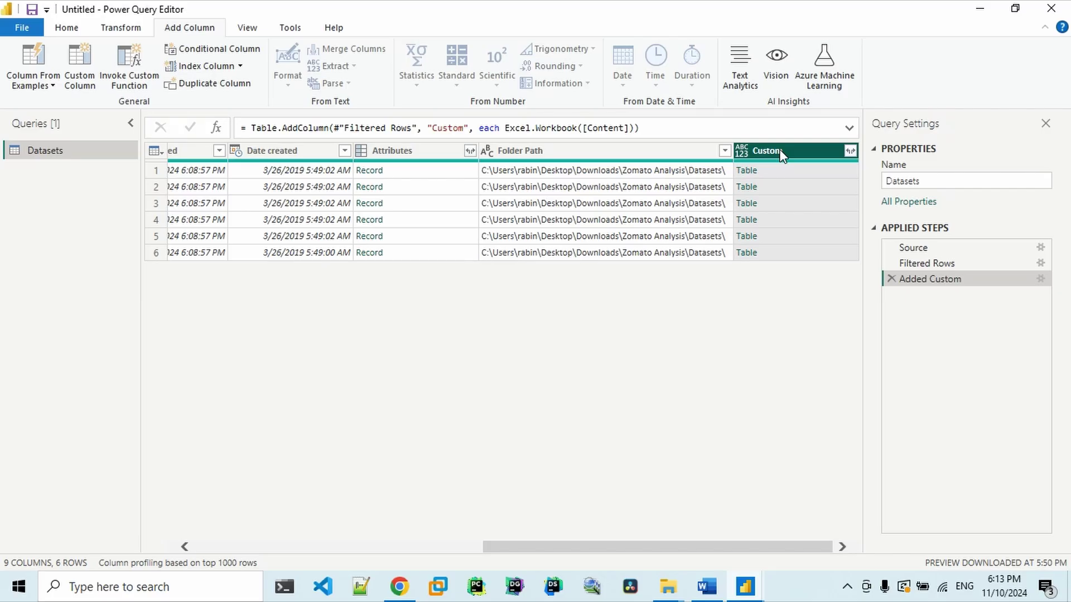
Step: Remove all columns other than Custom and expand Custom to only its Data field, keeping the original column name as prefix
{"action": "right_click", "coordinate": [782, 156]}
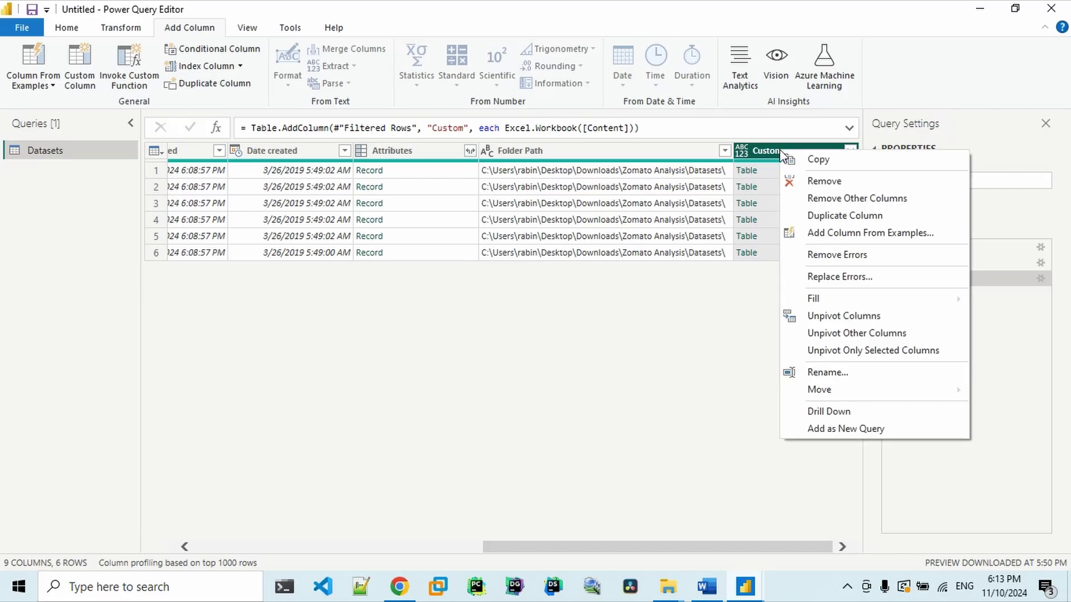
{"action": "left_click", "coordinate": [831, 199]}
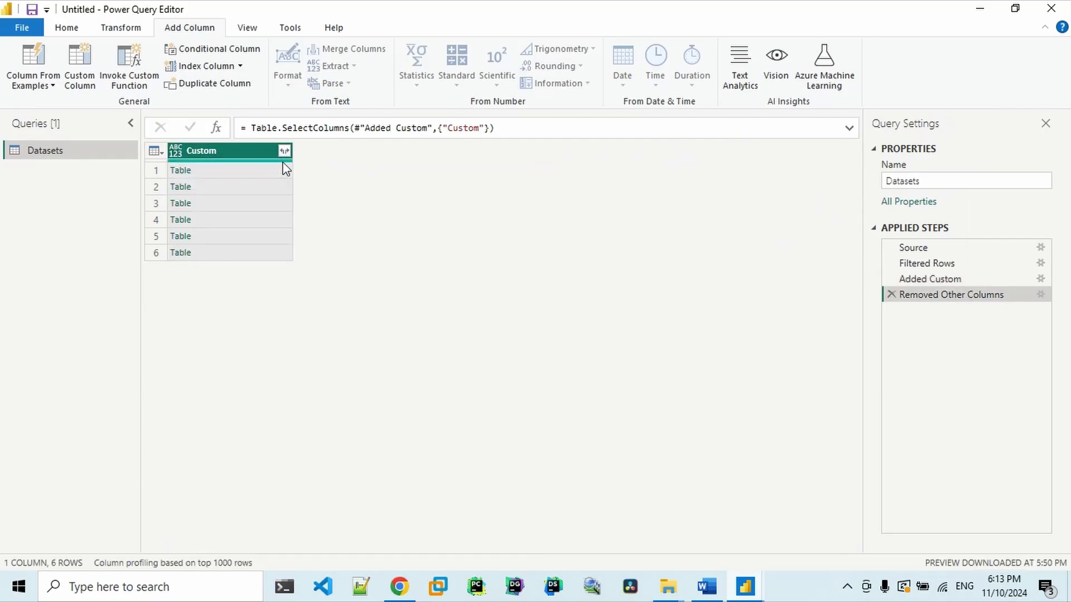
{"action": "left_click", "coordinate": [285, 152]}
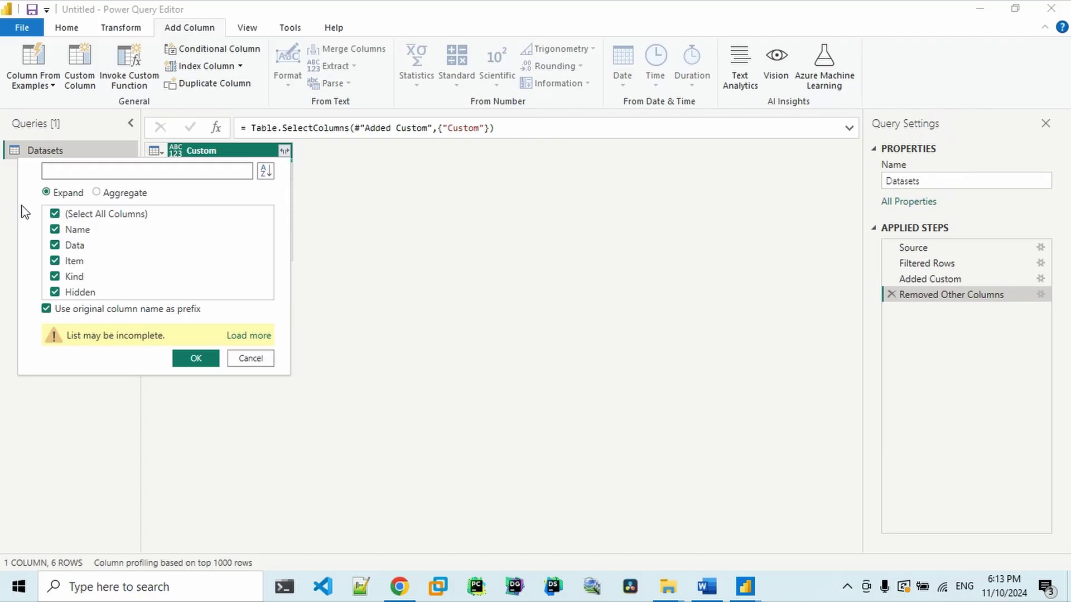
{"action": "left_click", "coordinate": [55, 214]}
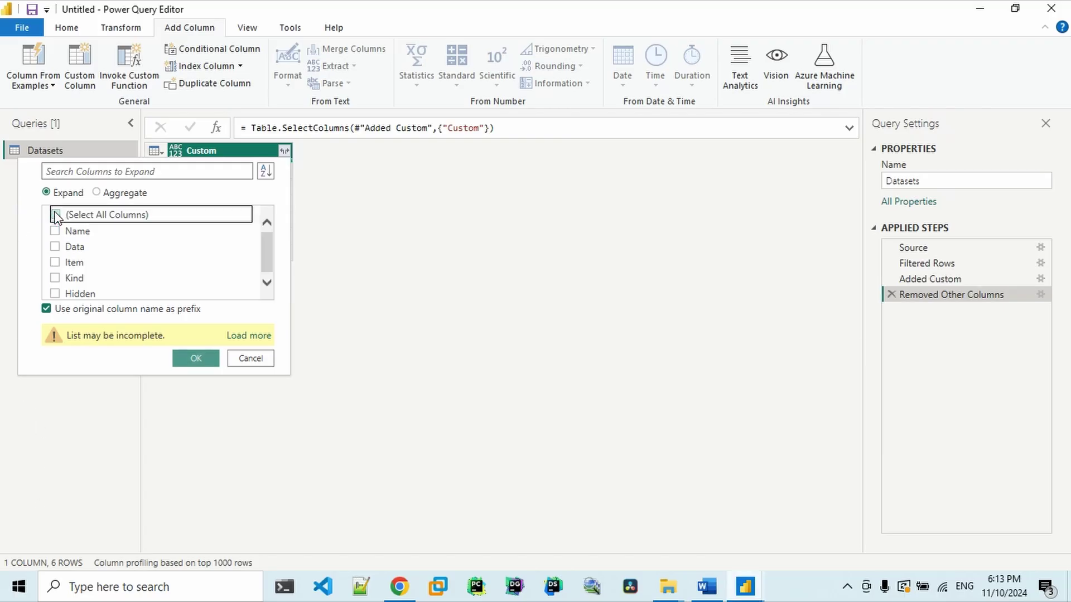
{"action": "left_click", "coordinate": [55, 246]}
{"action": "left_click", "coordinate": [196, 360]}
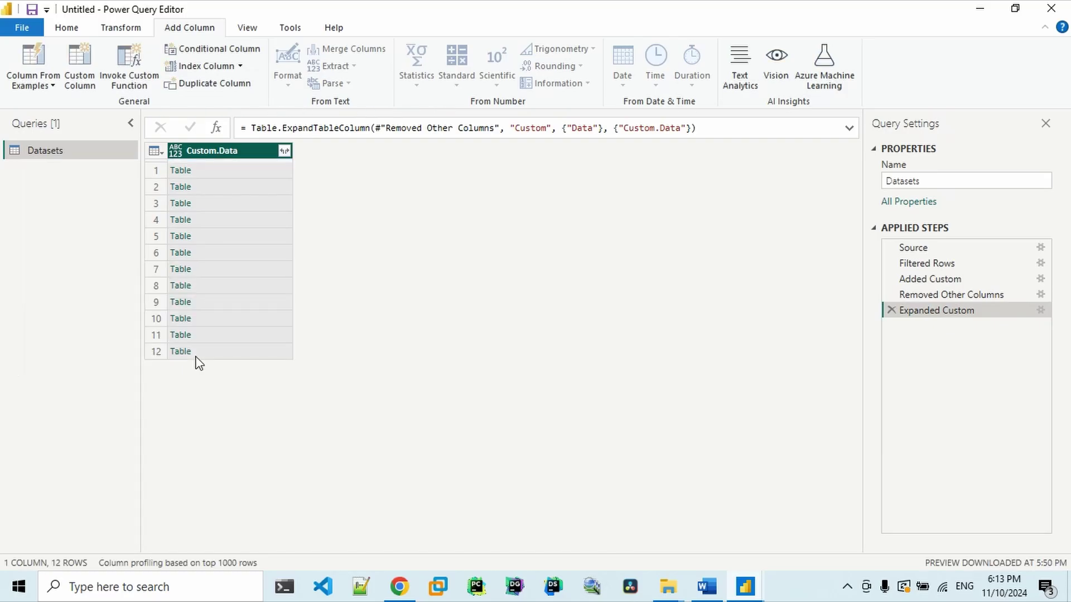
Step: Expand the Custom.Data tables into Column1 through Column9, keeping the original column name as prefix
{"action": "left_click", "coordinate": [285, 150]}
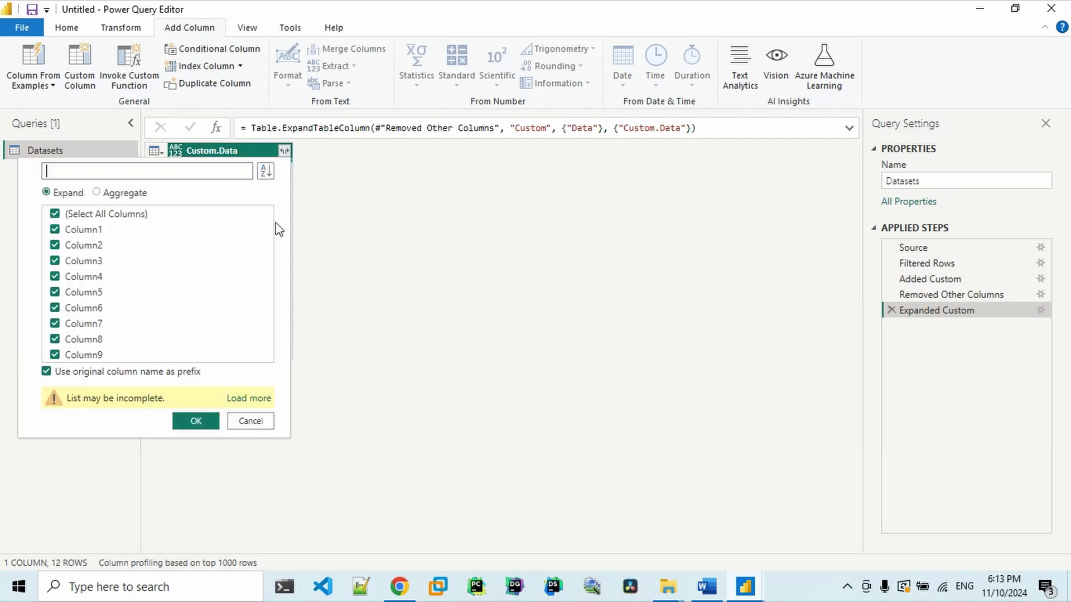
{"action": "left_click", "coordinate": [195, 424]}
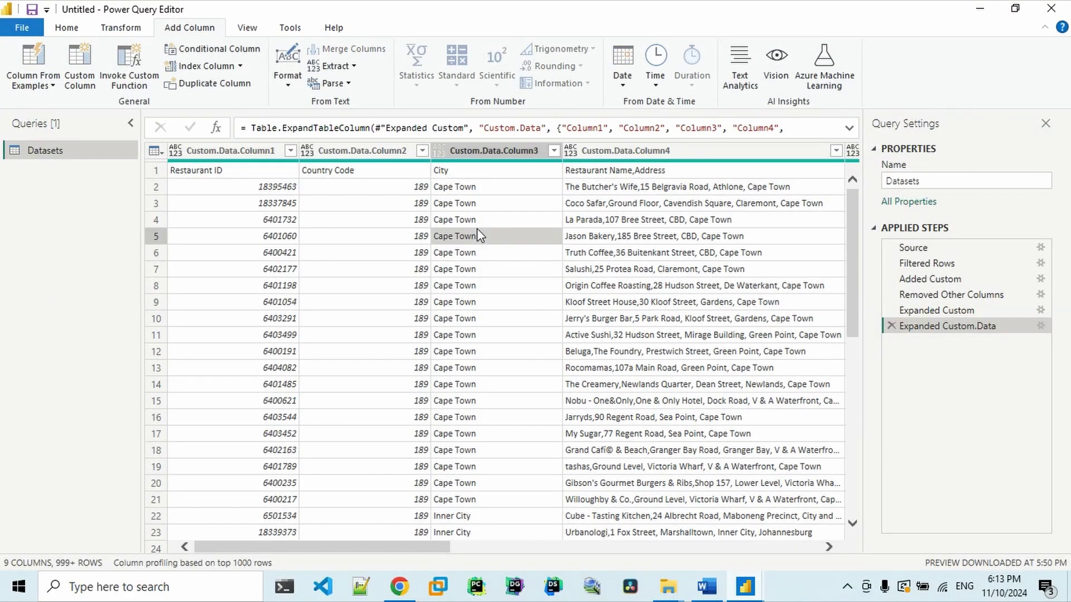
{"action": "left_click", "coordinate": [478, 229]}
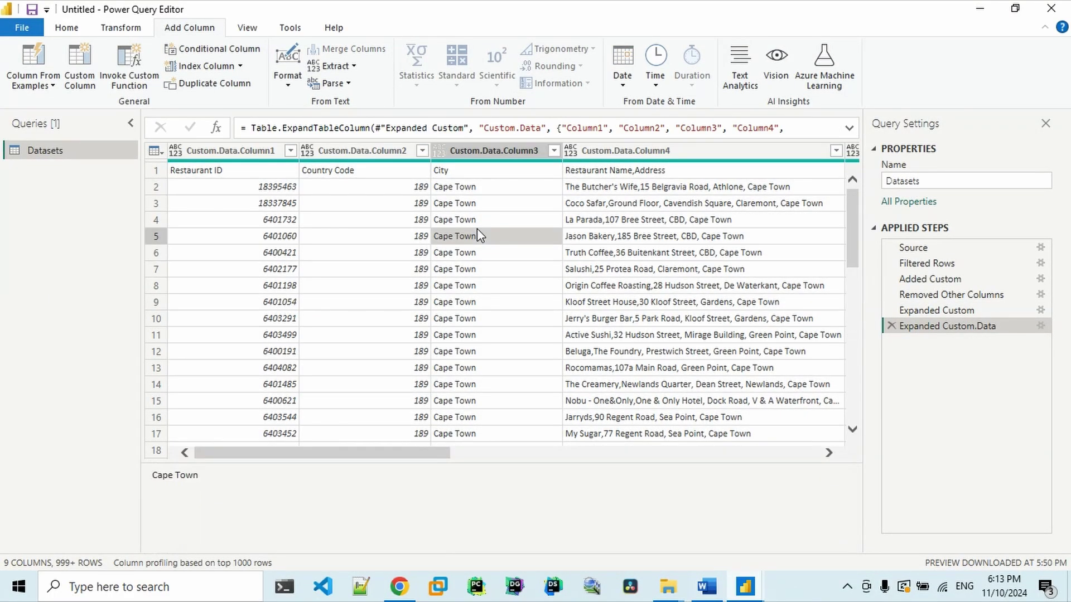
Step: Examine the first row of the expanded table to check whether it holds the column names
{"action": "key", "text": "Up"}
{"action": "key", "text": "Up"}
{"action": "key", "text": "Up"}
{"action": "key", "text": "Left"}
{"action": "key", "text": "Left"}
{"action": "key", "text": "Up"}
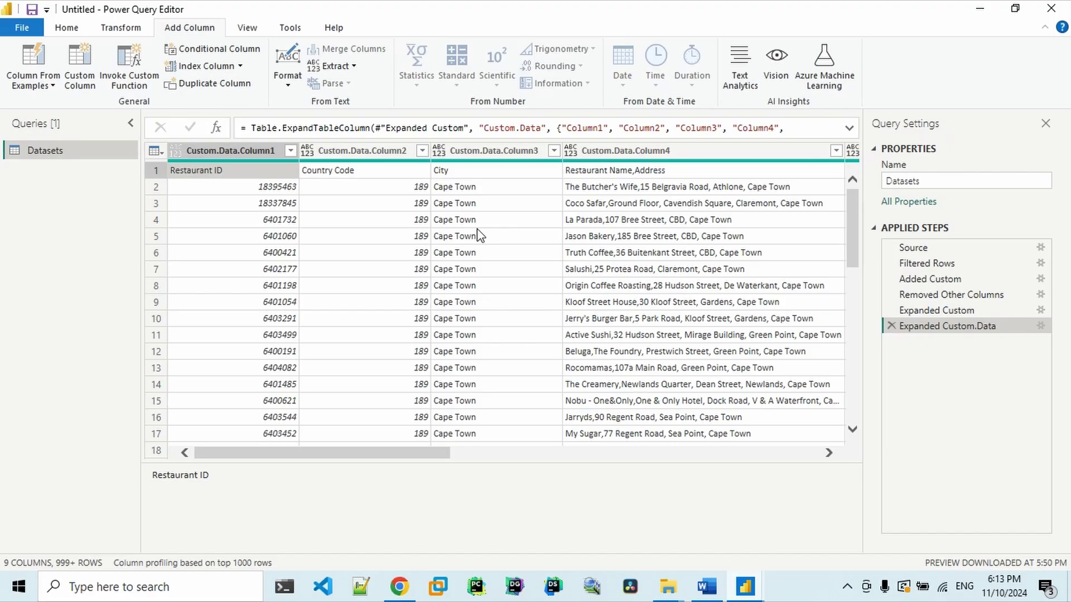
{"action": "key", "text": "Right"}
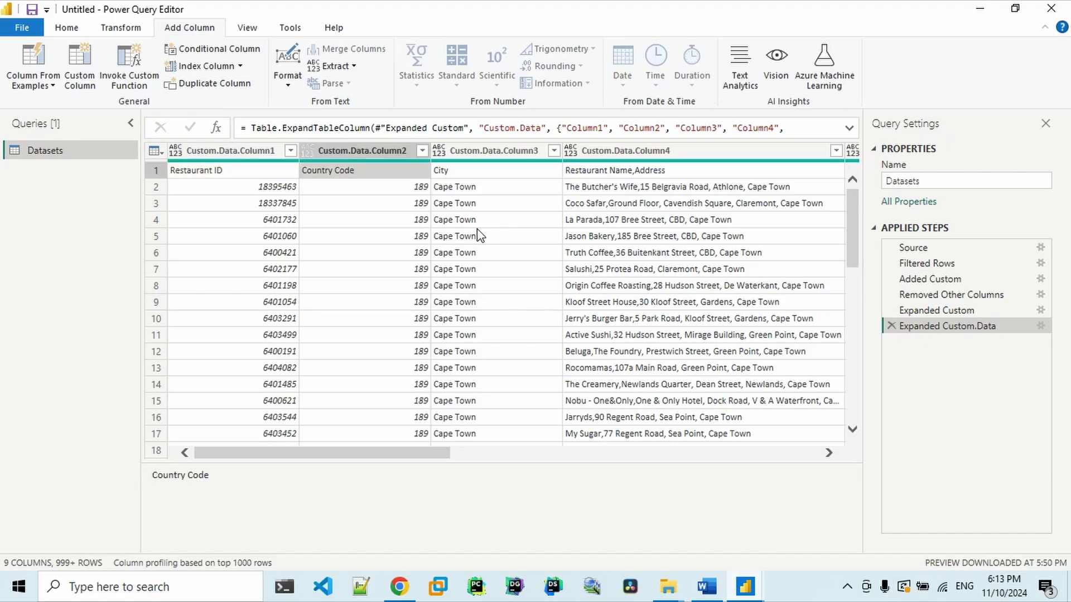
{"action": "key", "text": "Right"}
{"action": "key", "text": "Right"}
{"action": "key", "text": "Right"}
{"action": "key", "text": "Right"}
{"action": "key", "text": "Left"}
{"action": "key", "text": "Left"}
{"action": "key", "text": "Left"}
{"action": "key", "text": "Left"}
{"action": "key", "text": "Left"}
{"action": "key", "text": "Left"}
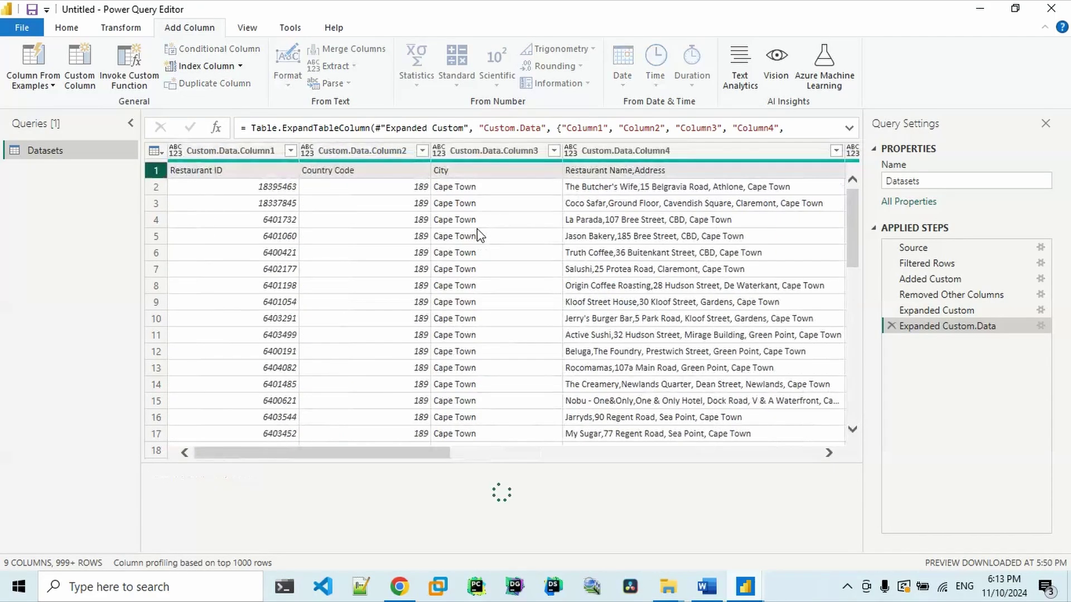
Step: Promote the first row of the Datasets query to column headers
{"action": "key", "text": "Right"}
{"action": "key", "text": "Left"}
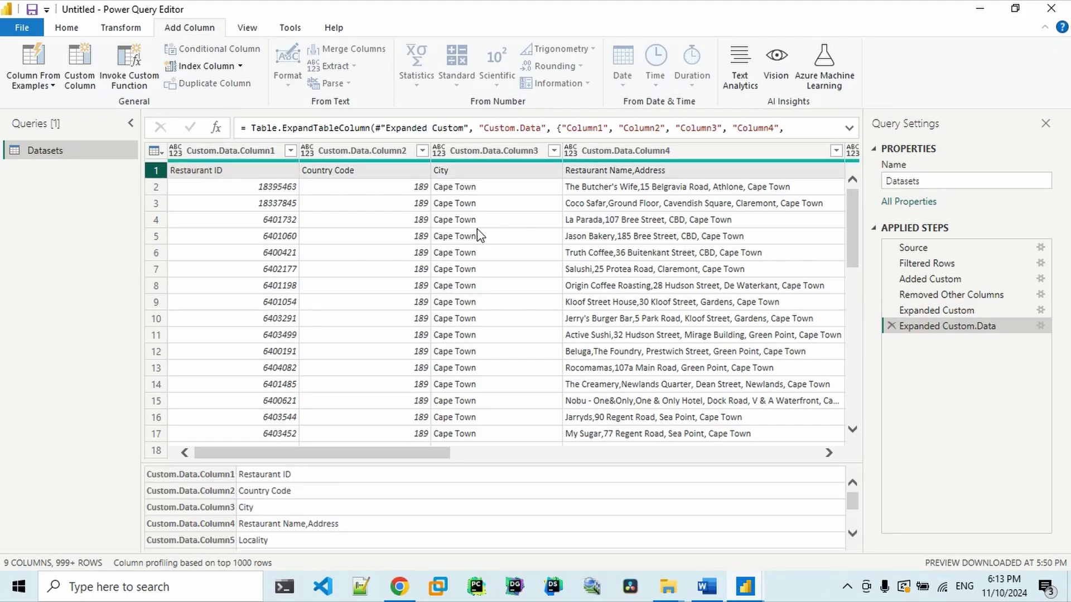
{"action": "left_click", "coordinate": [64, 28]}
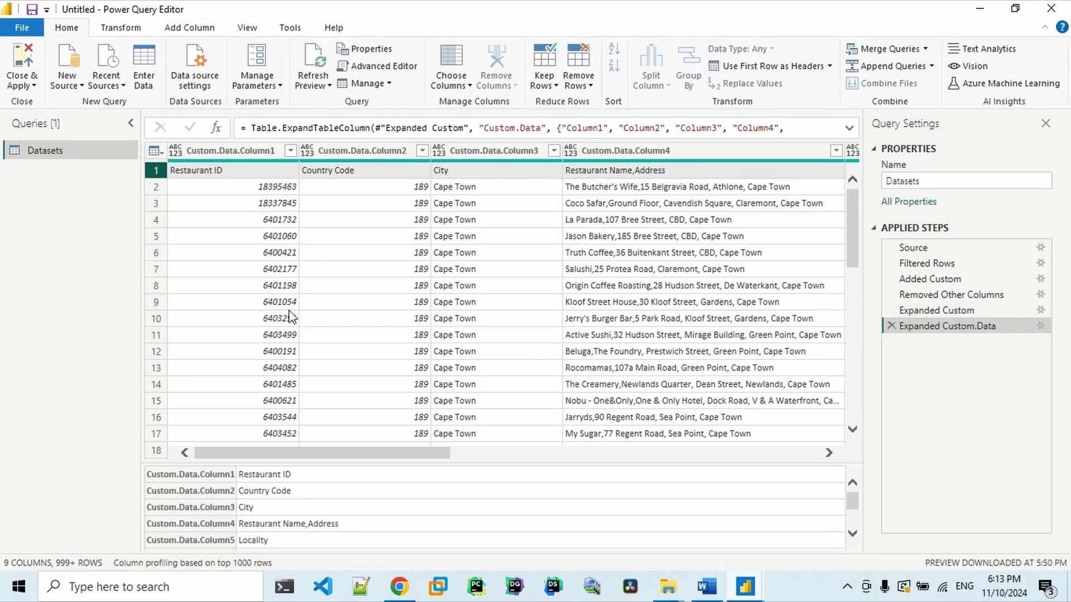
{"action": "left_click", "coordinate": [780, 70]}
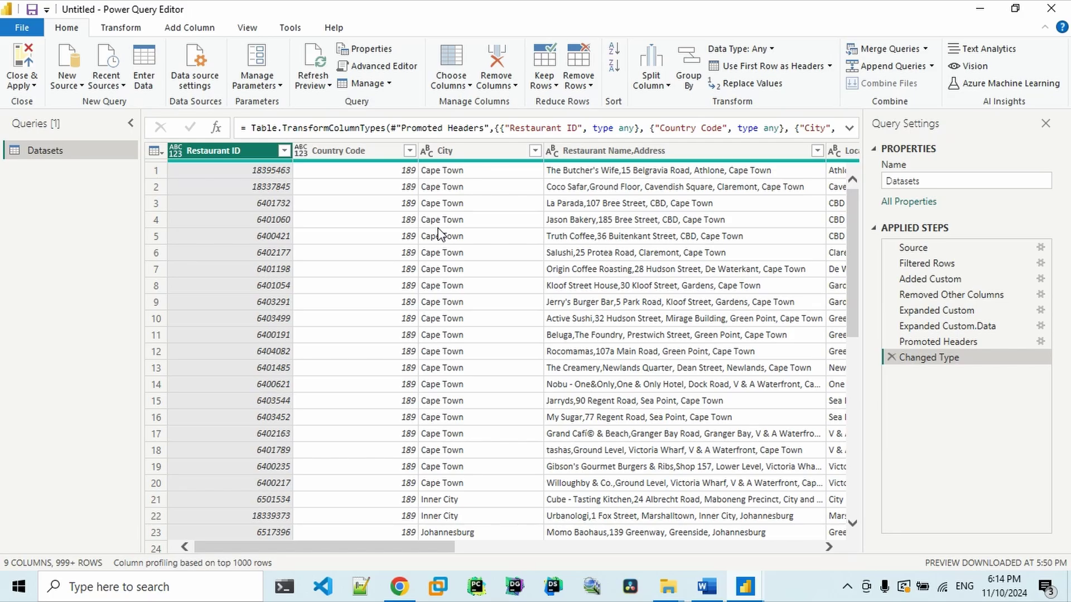
Step: Review the table's columns across to Cuisines under their promoted headers
{"action": "left_click", "coordinate": [473, 149]}
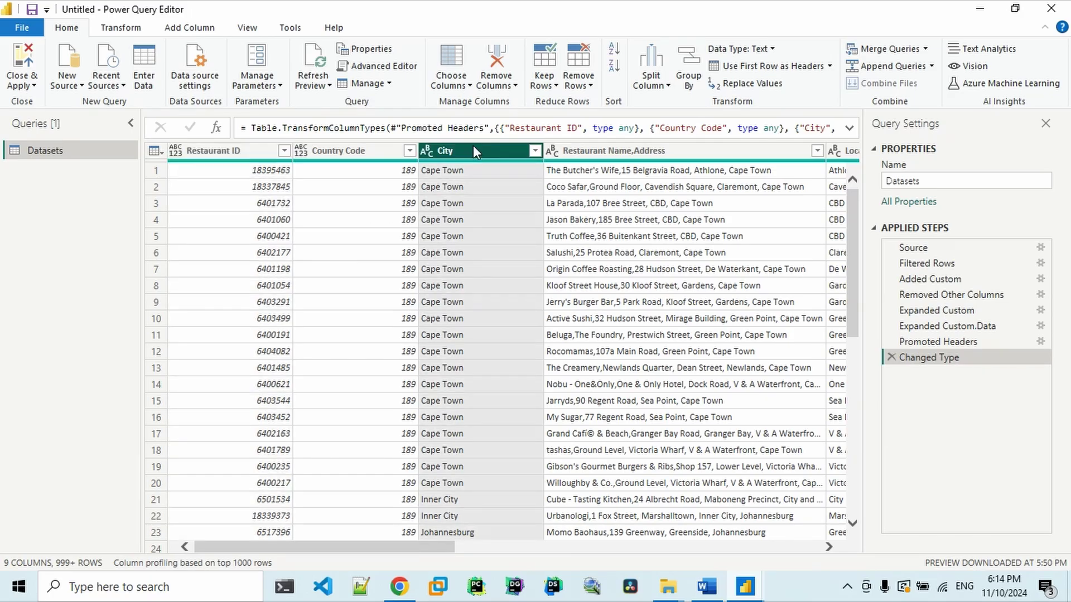
{"action": "key", "text": "Right"}
{"action": "key", "text": "Right"}
{"action": "key", "text": "Right"}
{"action": "key", "text": "Right"}
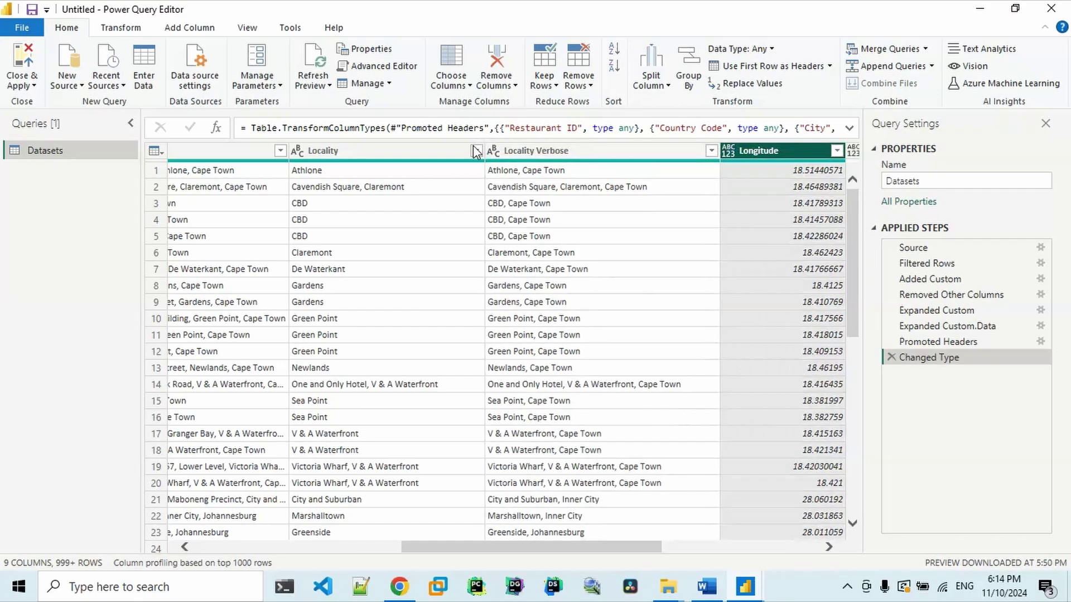
{"action": "key", "text": "Right"}
{"action": "key", "text": "Right"}
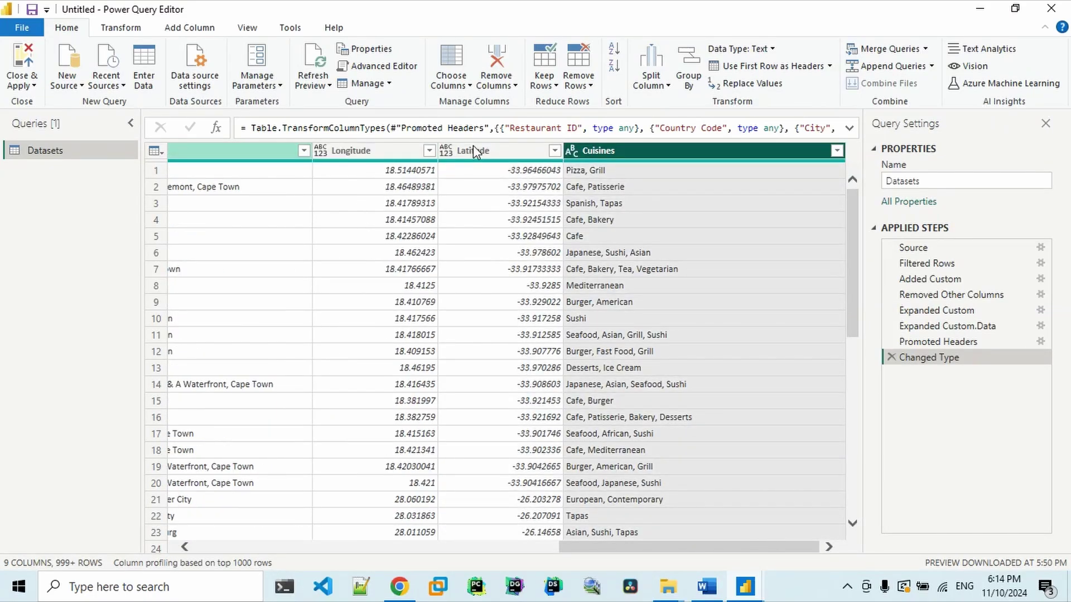
{"action": "key", "text": "Left"}
{"action": "key", "text": "Left"}
{"action": "key", "text": "Left"}
{"action": "key", "text": "Left"}
{"action": "key", "text": "Left"}
{"action": "key", "text": "Left"}
{"action": "key", "text": "Left"}
{"action": "key", "text": "Left"}
{"action": "key", "text": "Left"}
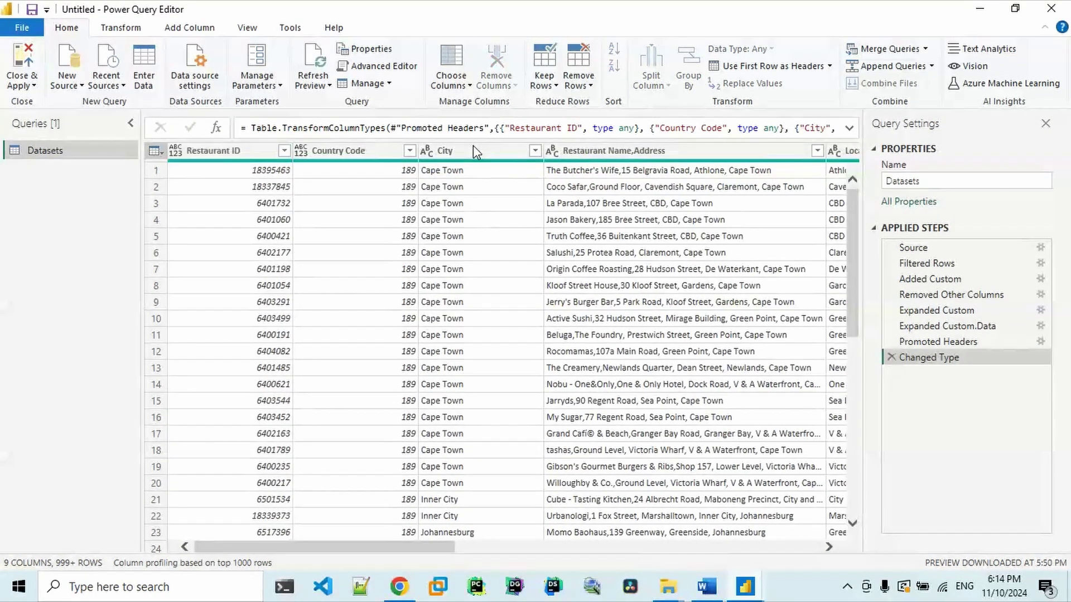
Step: Rename the Datasets query to Resturant
{"action": "double_click", "coordinate": [910, 184]}
{"action": "type", "text": "Rest"}
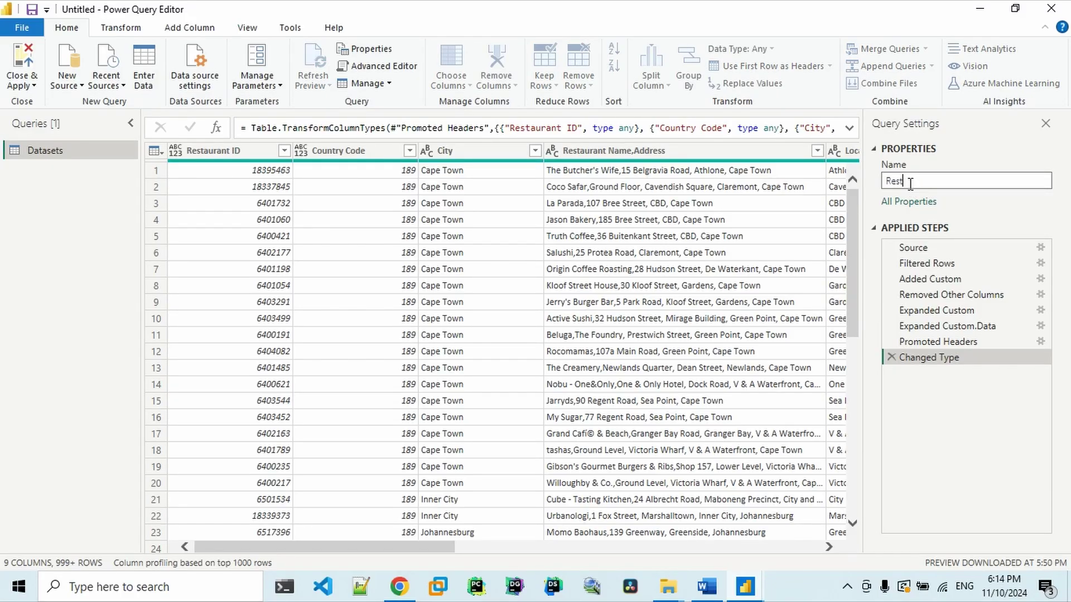
{"action": "key", "text": "Return"}
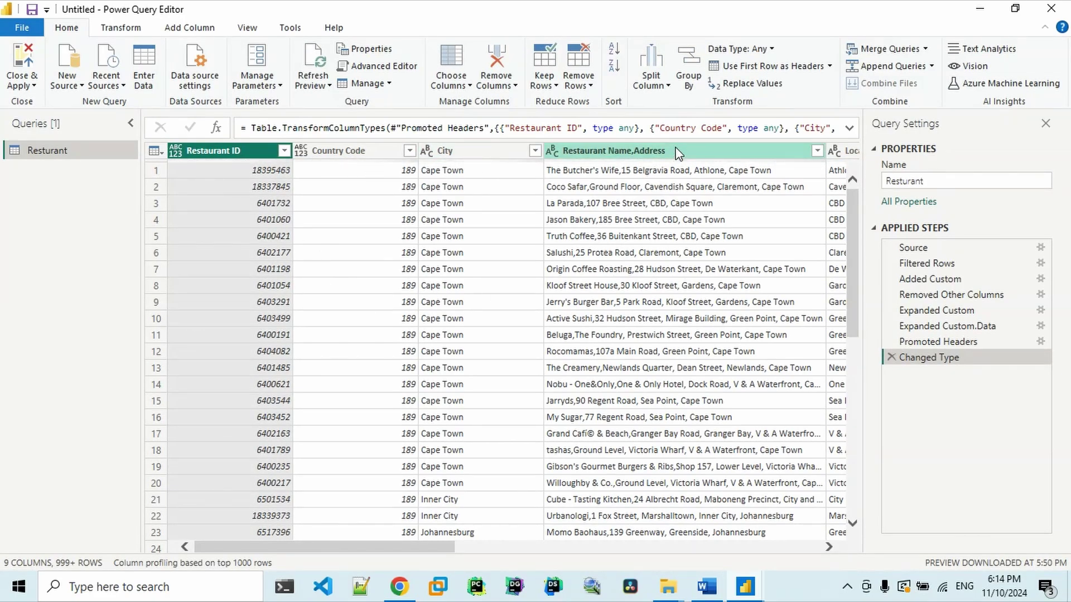
Step: Switch to the Word project brief, find the instruction on the Restaurant Name and Restaurant Address columns, and return to the Power Query Editor
{"action": "left_click", "coordinate": [706, 586]}
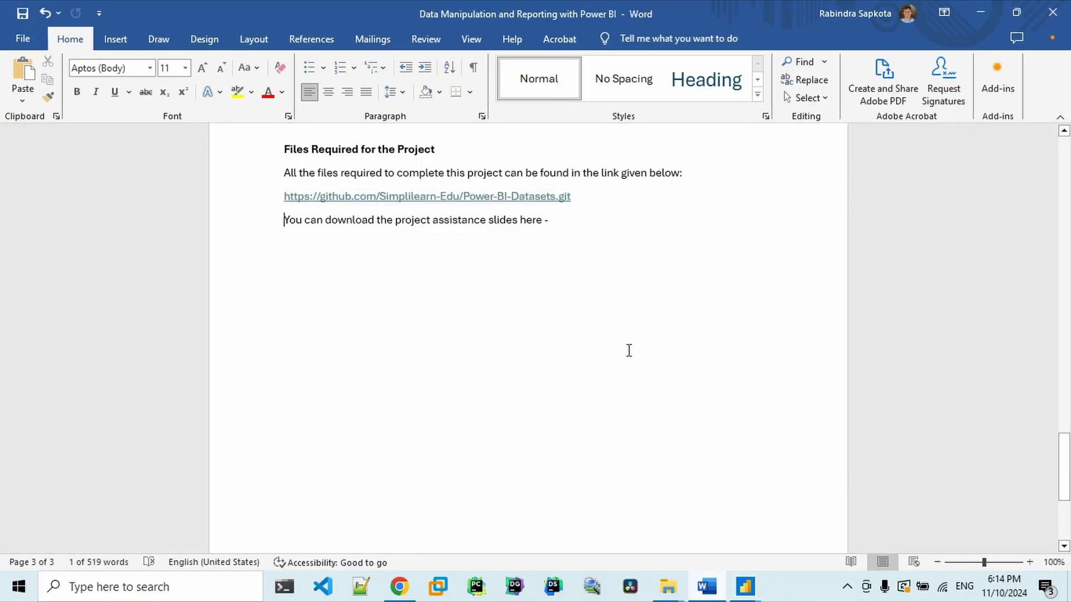
{"action": "scroll", "coordinate": [630, 350], "scroll_direction": "up", "scroll_amount": 10}
{"action": "scroll", "coordinate": [628, 350], "scroll_direction": "up", "scroll_amount": 3}
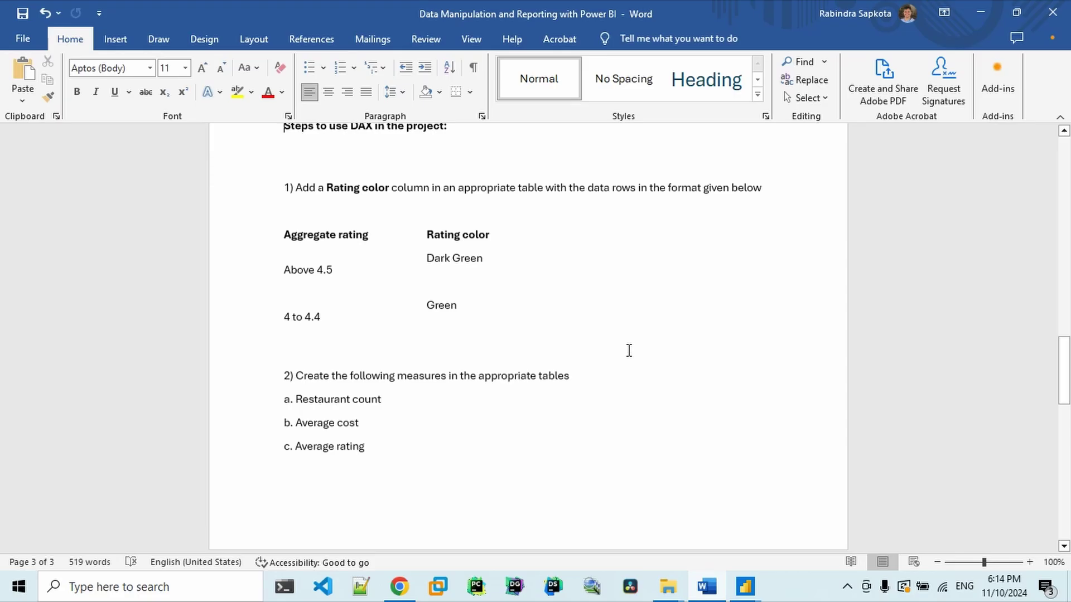
{"action": "scroll", "coordinate": [627, 350], "scroll_direction": "up", "scroll_amount": 6}
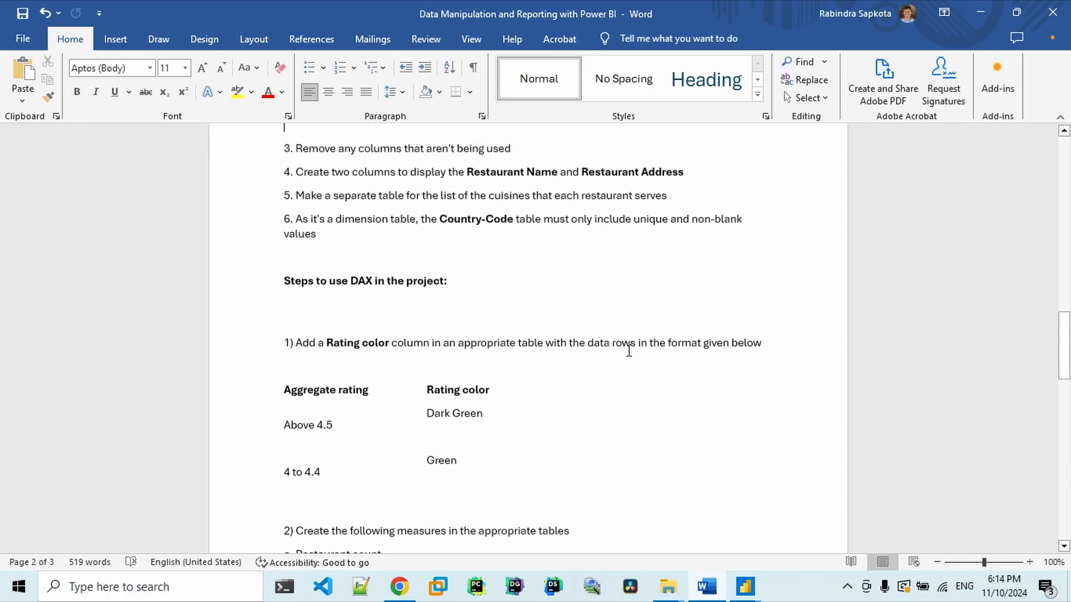
{"action": "left_click_drag", "start_coordinate": [396, 273], "coordinate": [698, 276]}
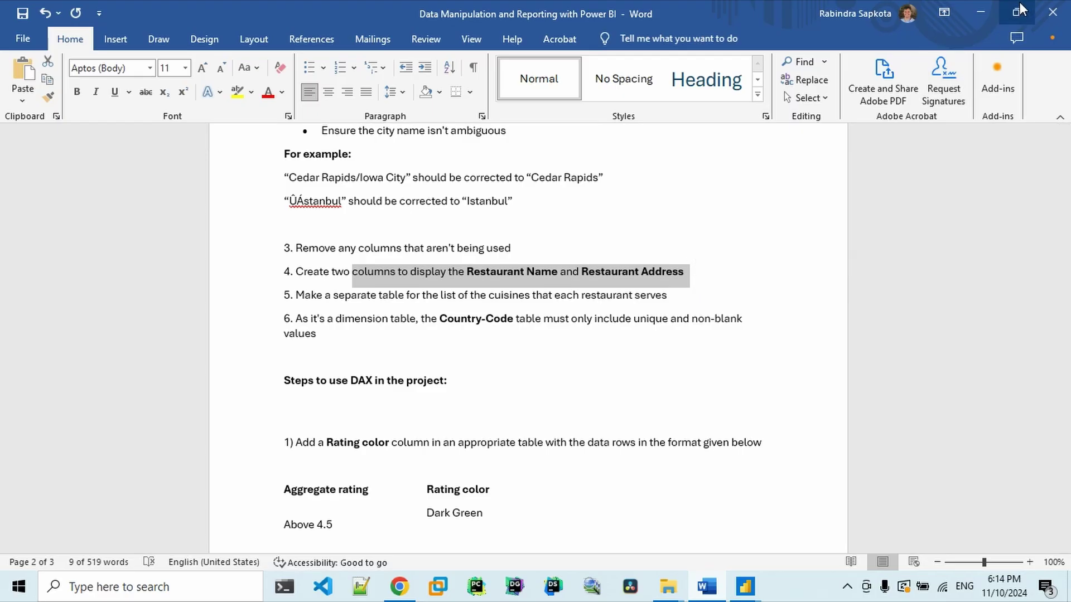
{"action": "left_click", "coordinate": [983, 13]}
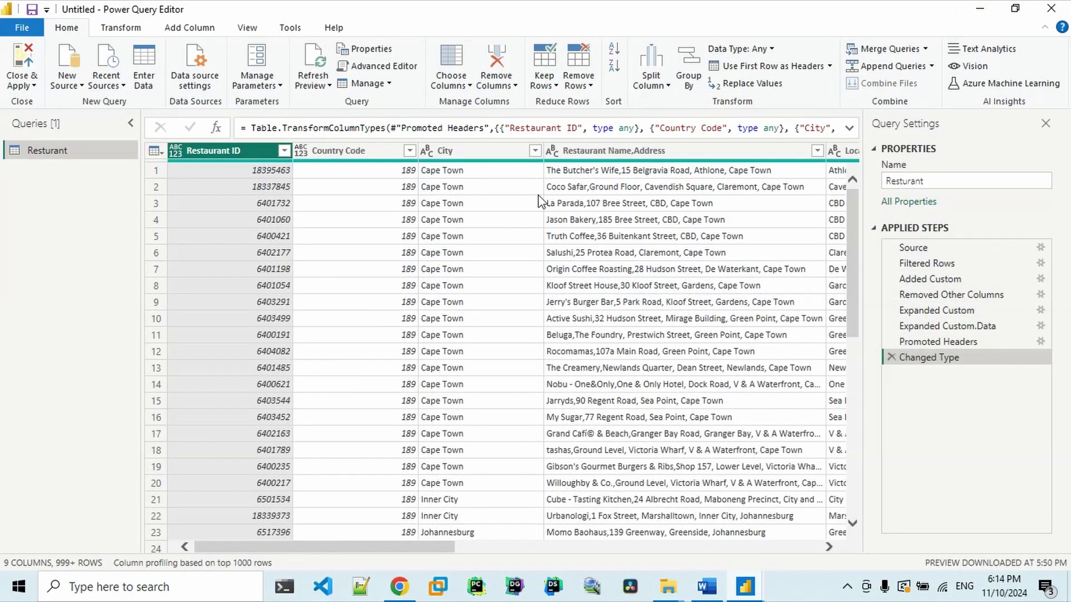
Step: Split the Restaurant Name,Address column by comma at the left-most delimiter only
{"action": "left_click", "coordinate": [623, 155]}
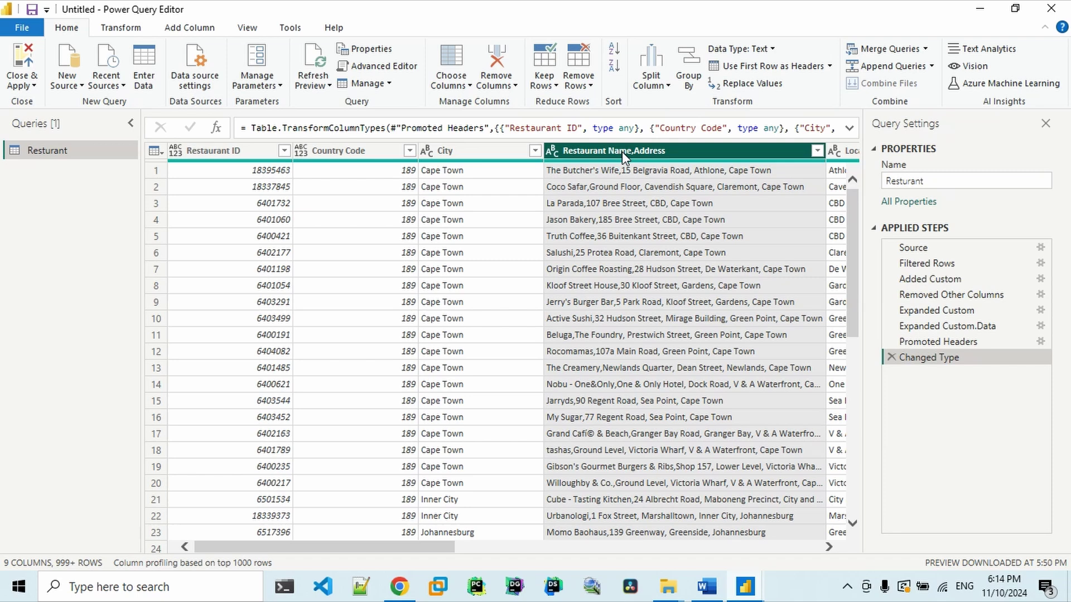
{"action": "left_click", "coordinate": [645, 59]}
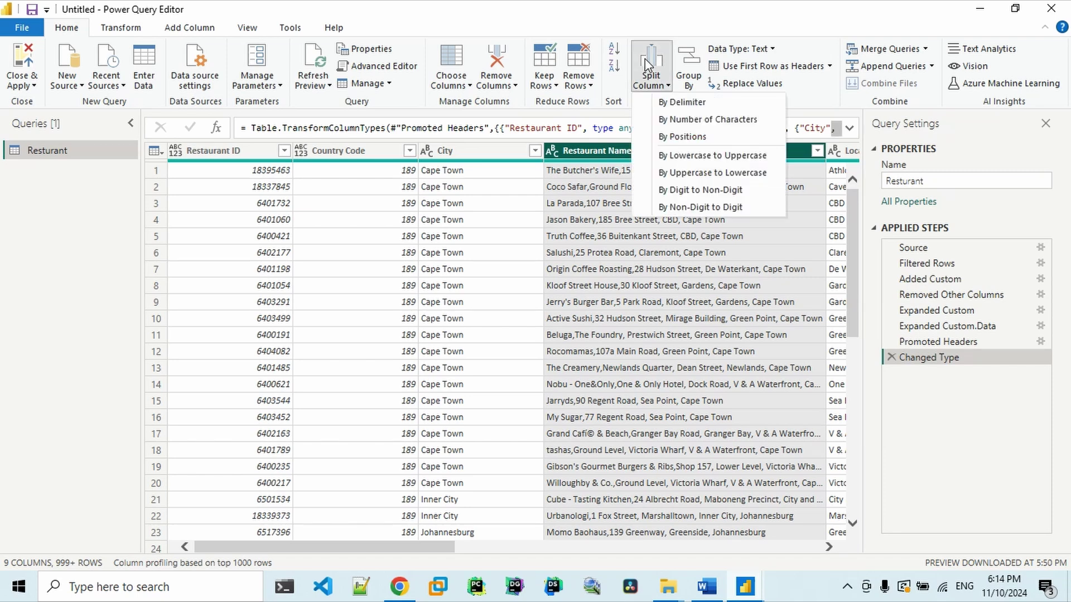
{"action": "left_click", "coordinate": [673, 102]}
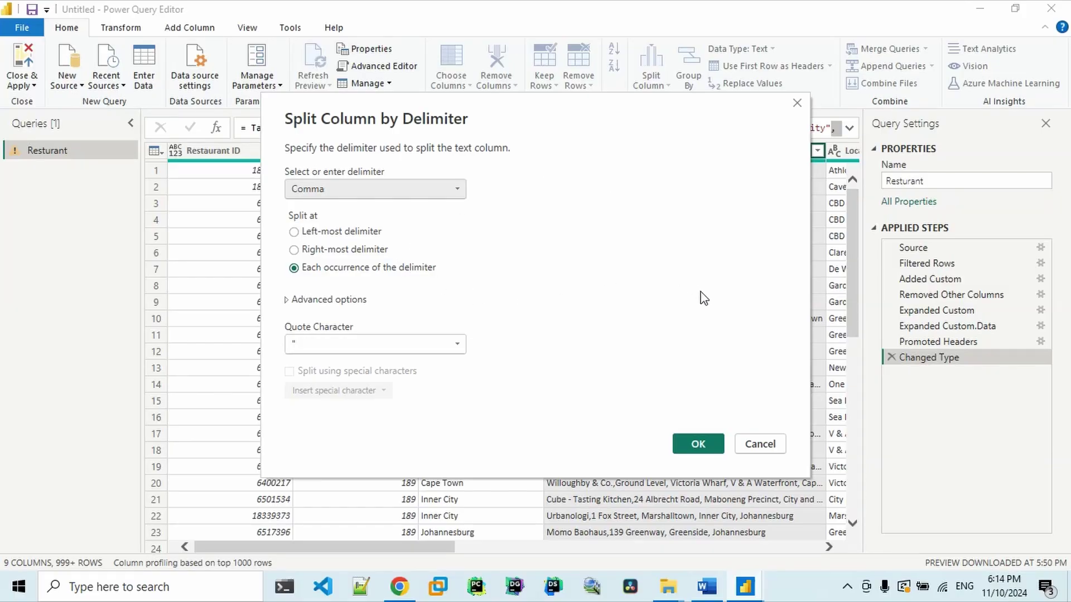
{"action": "left_click_drag", "start_coordinate": [563, 108], "coordinate": [583, 304]}
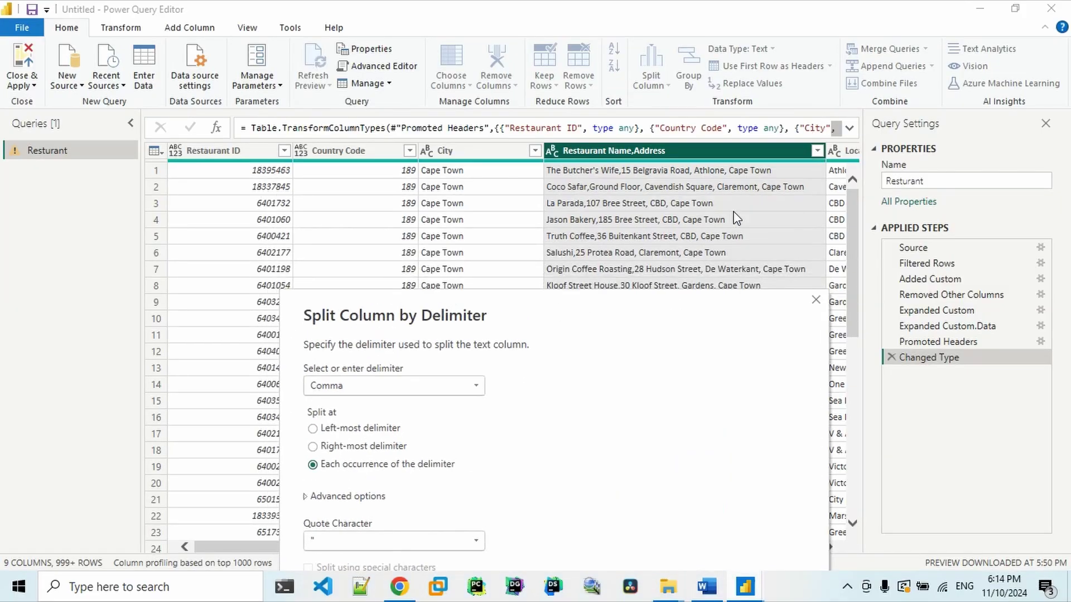
{"action": "left_click_drag", "start_coordinate": [580, 317], "coordinate": [653, 151]}
{"action": "left_click", "coordinate": [391, 265]}
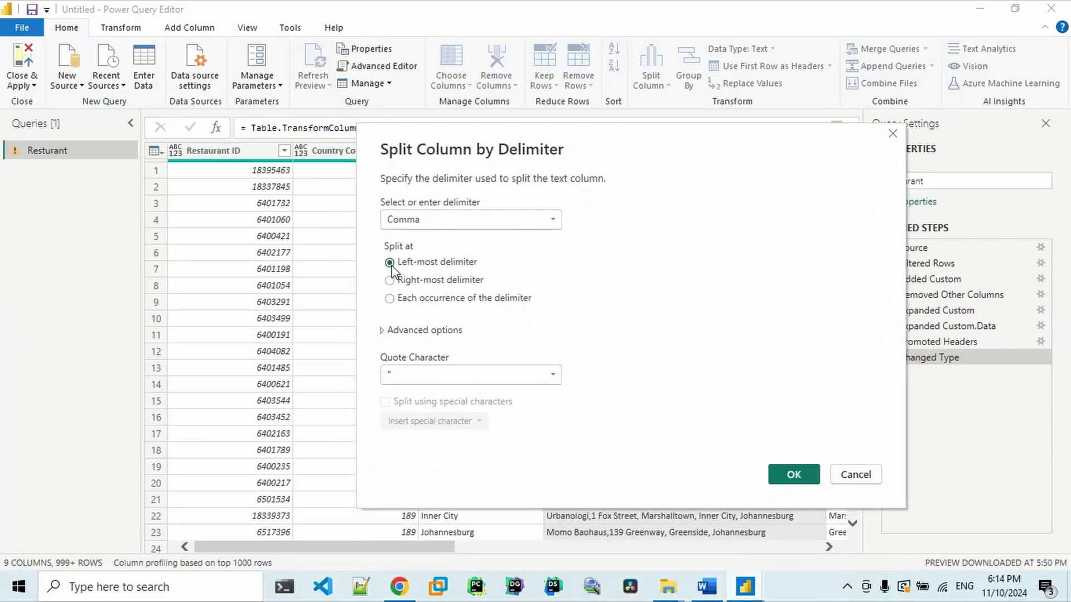
{"action": "left_click", "coordinate": [792, 475]}
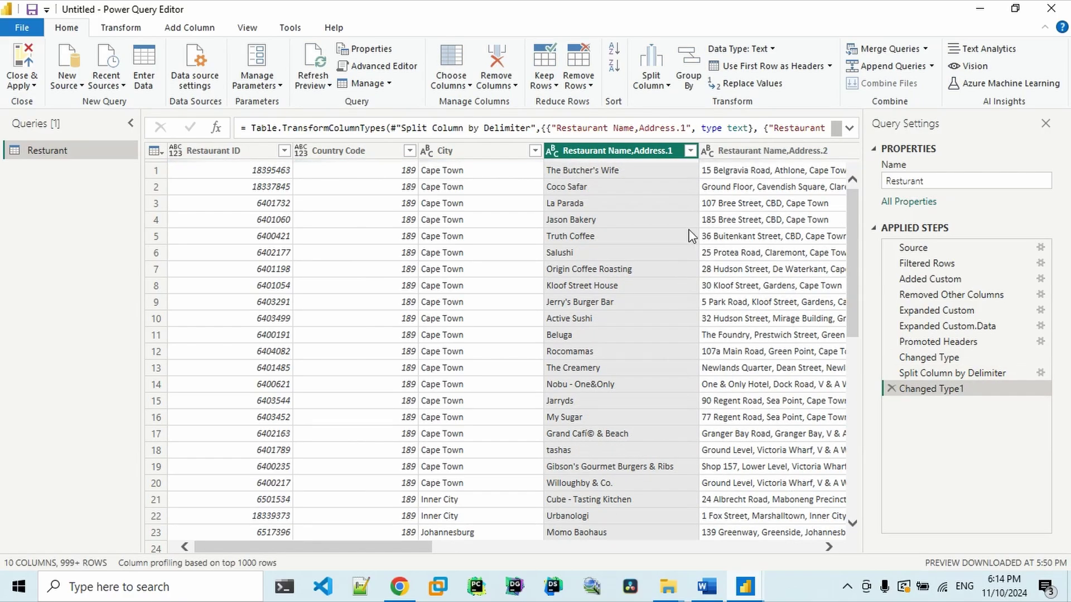
Step: Rename the Restaurant Name,Address.1 column to Restaurant Name
{"action": "double_click", "coordinate": [603, 152]}
{"action": "type", "text": "Restau"}
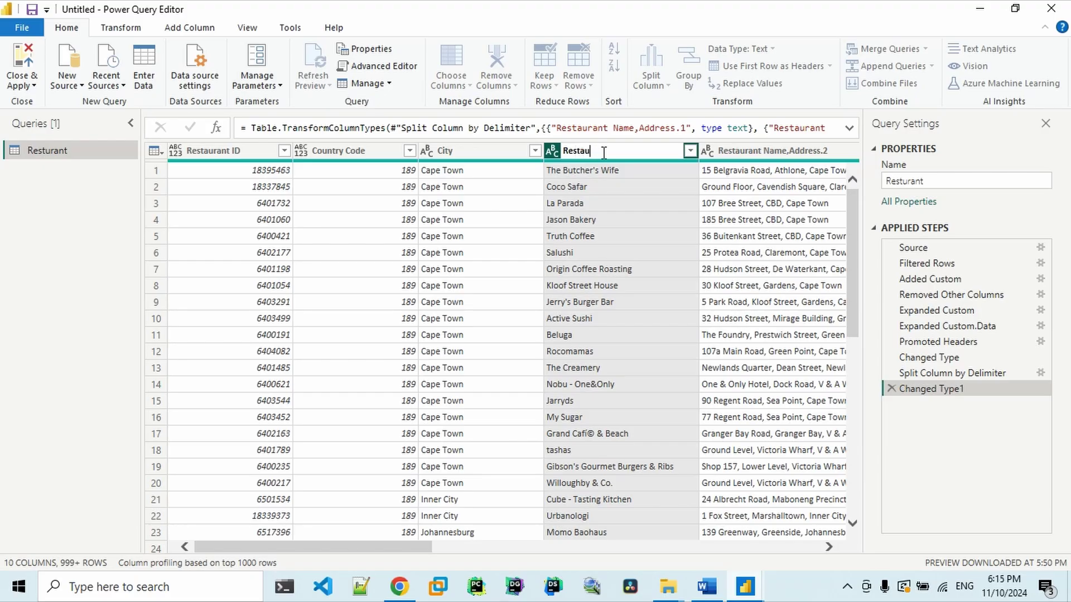
{"action": "key", "text": "Return"}
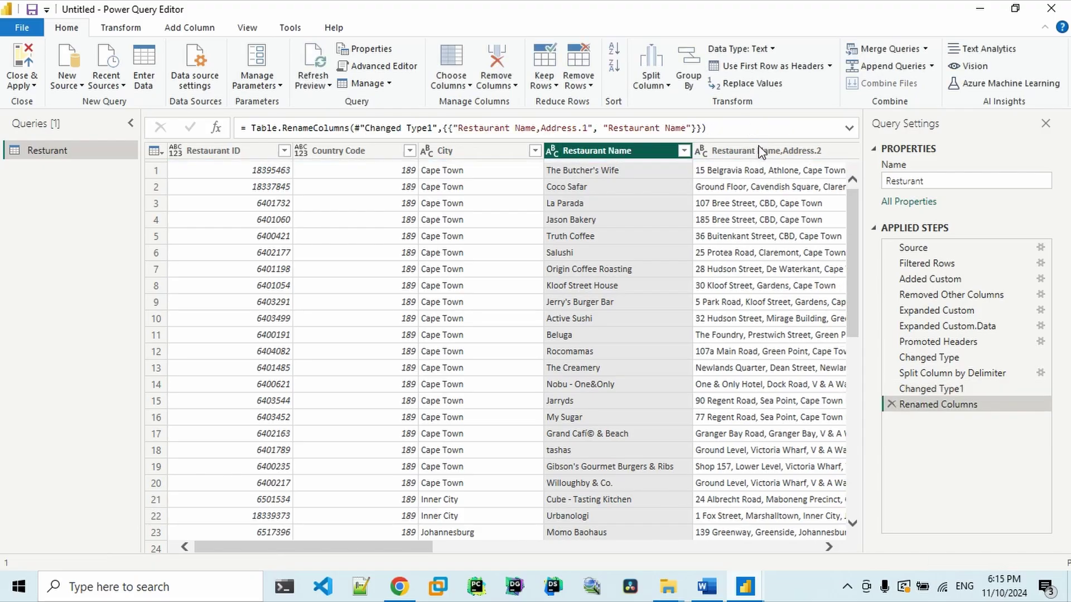
Step: Rename the Restaurant Name,Address.2 column to Restaurant Address
{"action": "left_click", "coordinate": [757, 146]}
{"action": "double_click", "coordinate": [758, 146]}
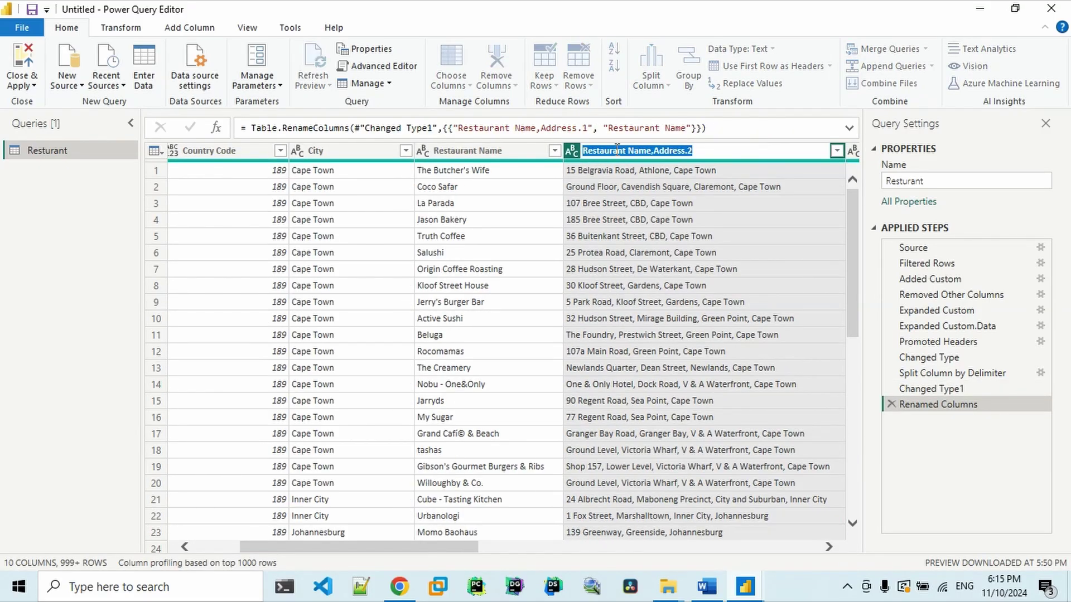
{"action": "left_click", "coordinate": [622, 152]}
{"action": "key", "text": "shift+Right"}
{"action": "key", "text": "shift+Right"}
{"action": "key", "text": "shift+Right"}
{"action": "key", "text": "shift+Right"}
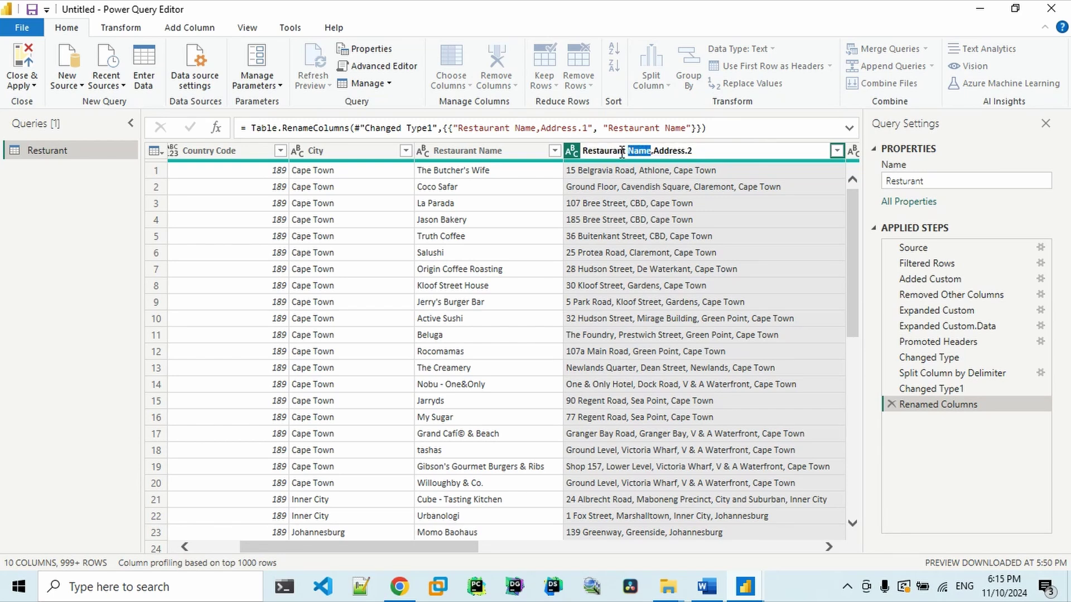
{"action": "key", "text": "Delete"}
{"action": "key", "text": "Return"}
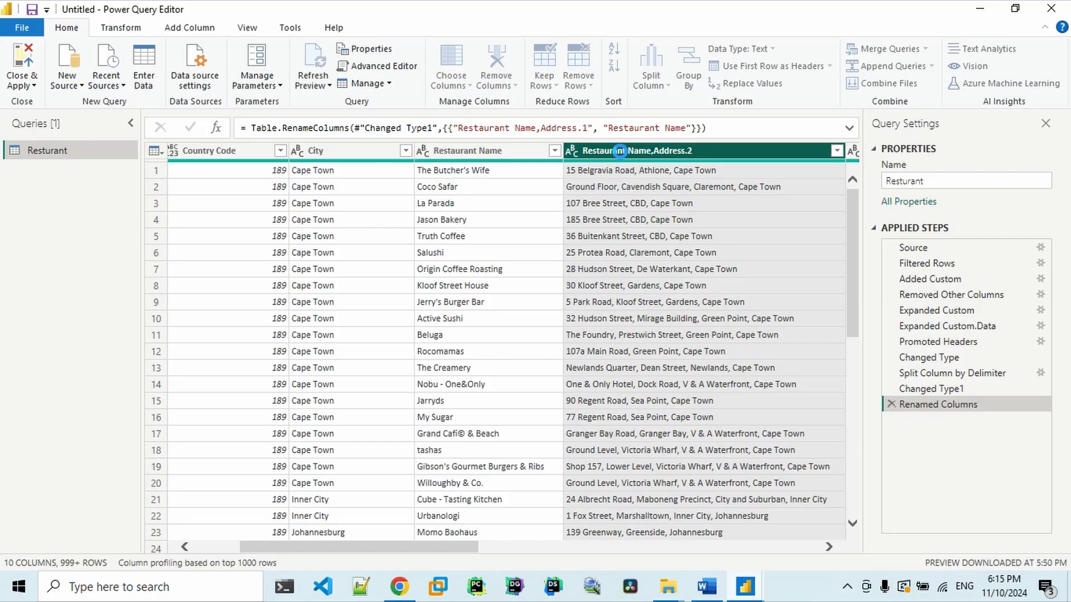
Step: Look through the columns from Restaurant ID to Longitude to judge which ones are needed
{"action": "left_click", "coordinate": [509, 205]}
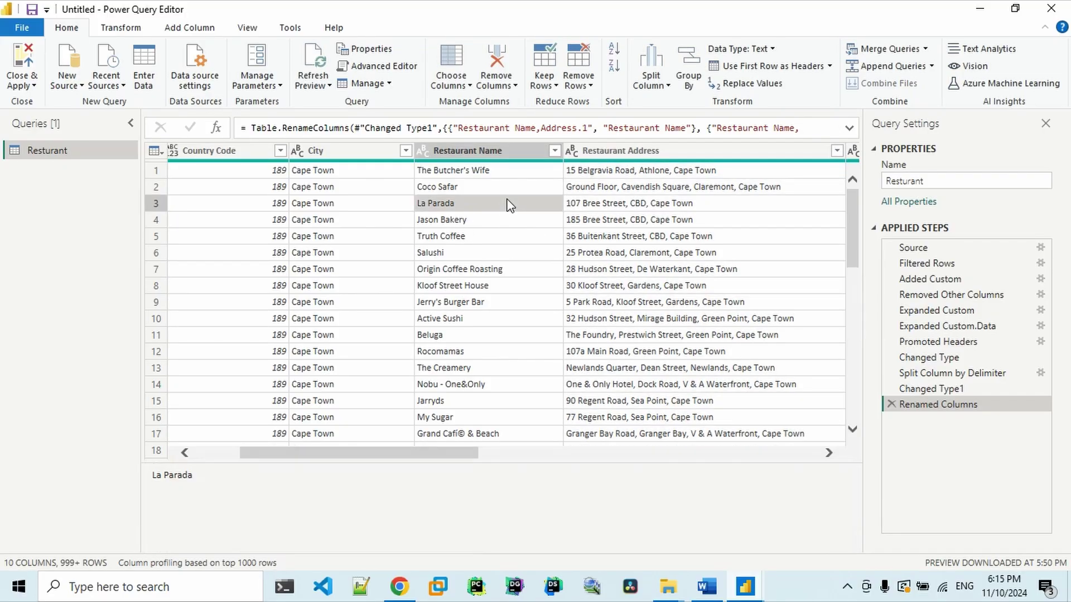
{"action": "key", "text": "Left"}
{"action": "key", "text": "Left"}
{"action": "key", "text": "Left"}
{"action": "key", "text": "Left"}
{"action": "key", "text": "Right"}
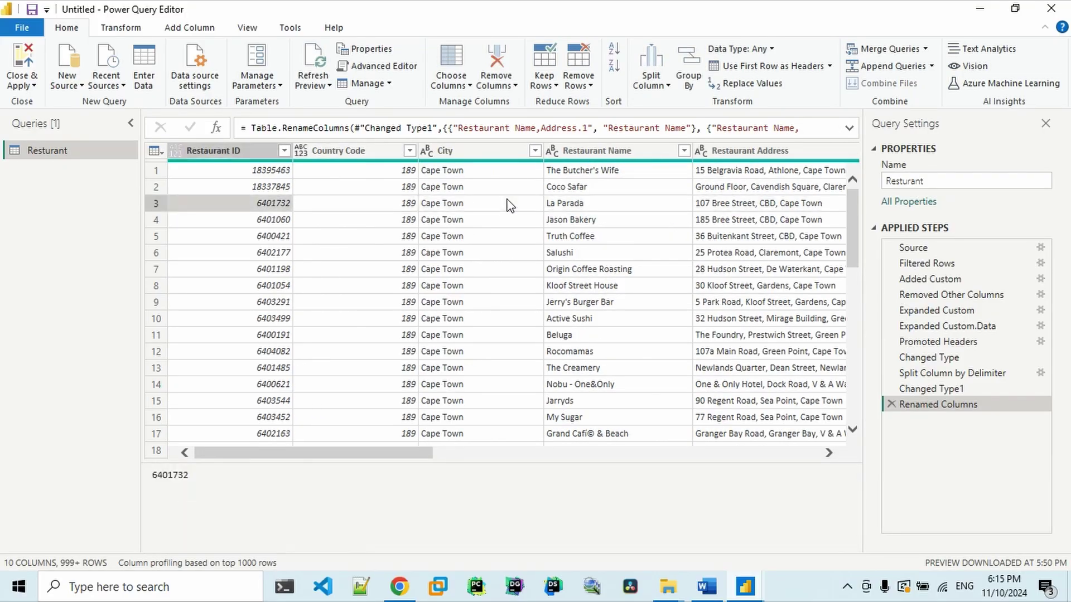
{"action": "key", "text": "Right"}
{"action": "key", "text": "Up"}
{"action": "key", "text": "Up"}
{"action": "key", "text": "Right"}
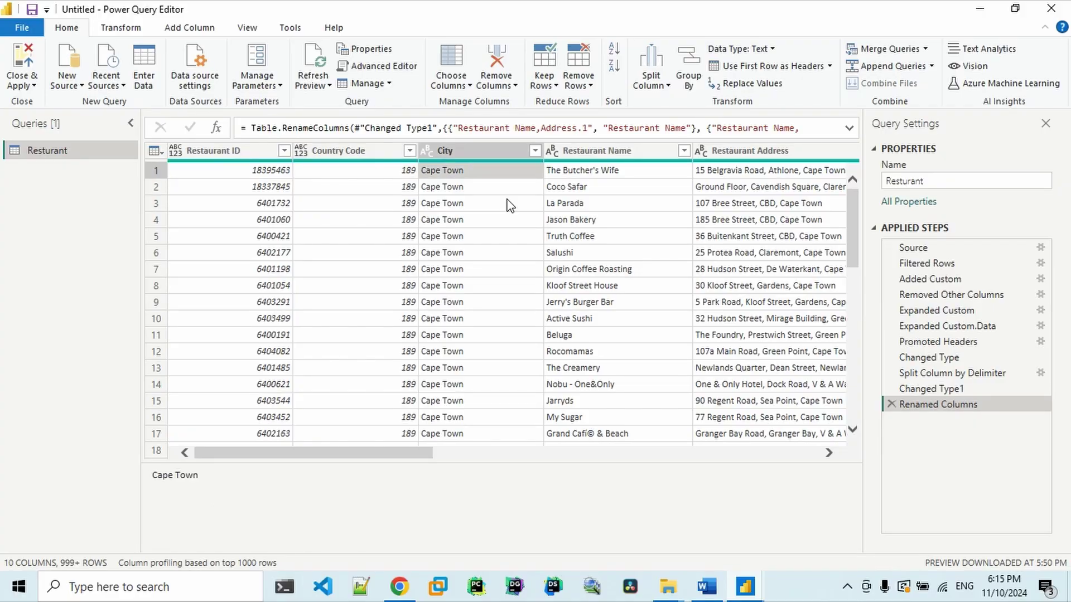
{"action": "key", "text": "Right"}
{"action": "key", "text": "Right"}
{"action": "key", "text": "Right"}
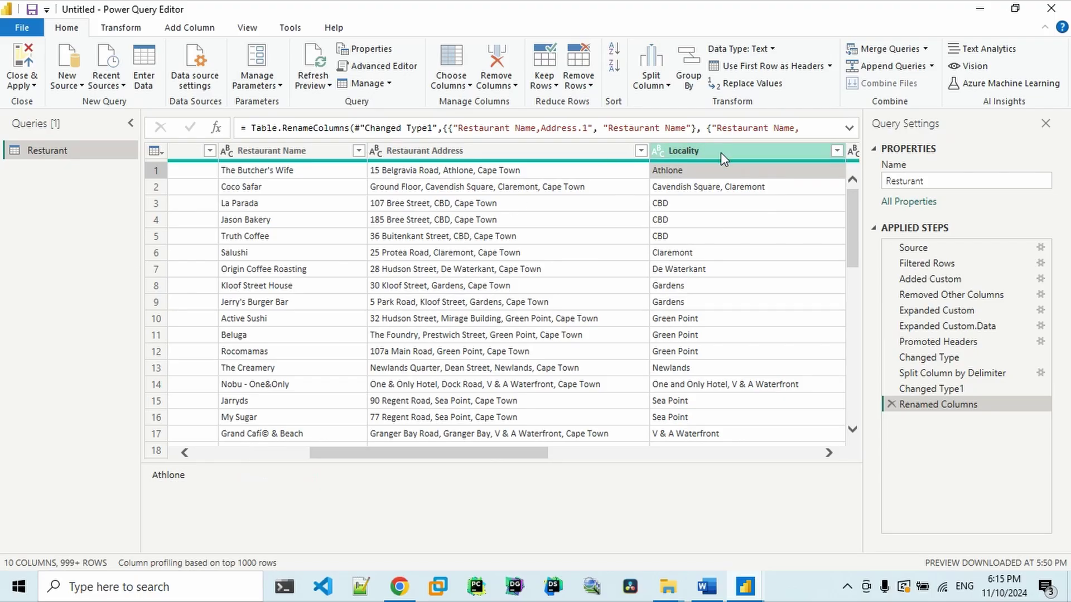
{"action": "key", "text": "Right"}
{"action": "key", "text": "Right"}
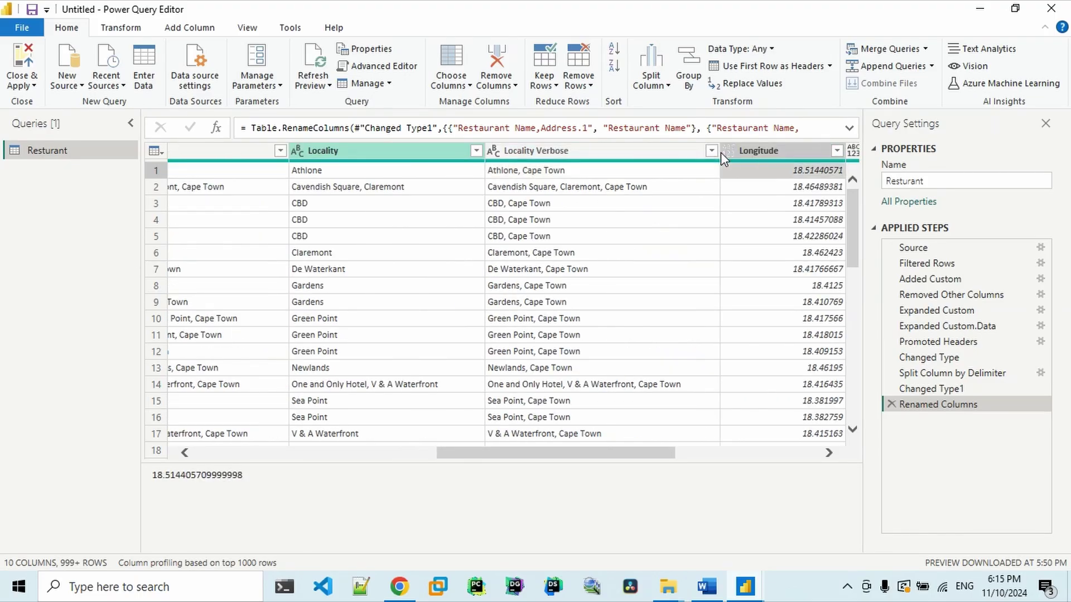
Step: Remove the Locality, Locality Verbose, Longitude and Latitude columns from the restaurant table
{"action": "left_click", "coordinate": [419, 150]}
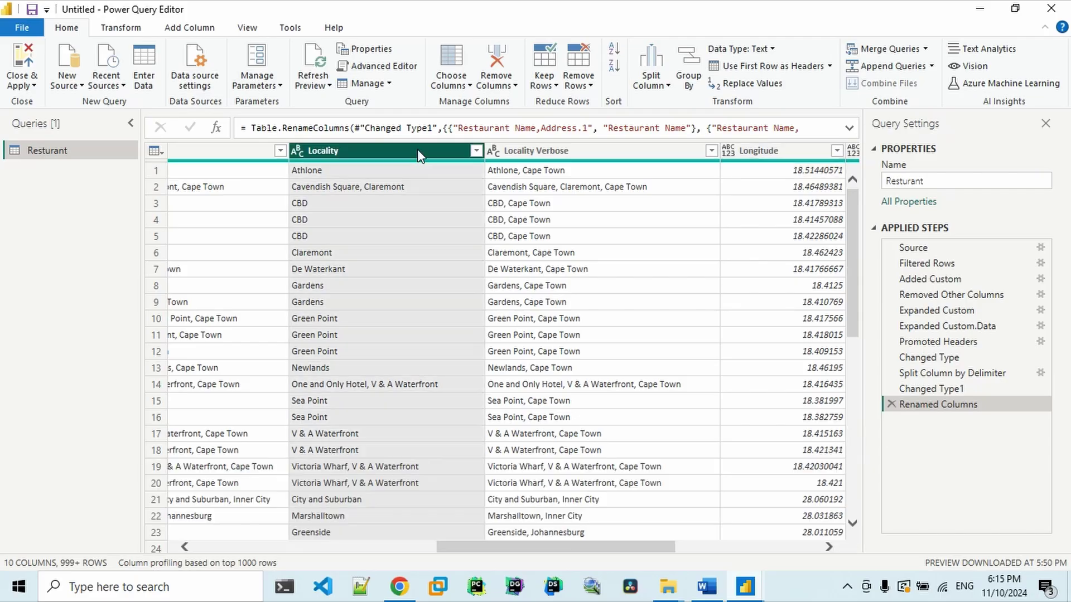
{"action": "left_click", "coordinate": [533, 152], "text": "ctrl"}
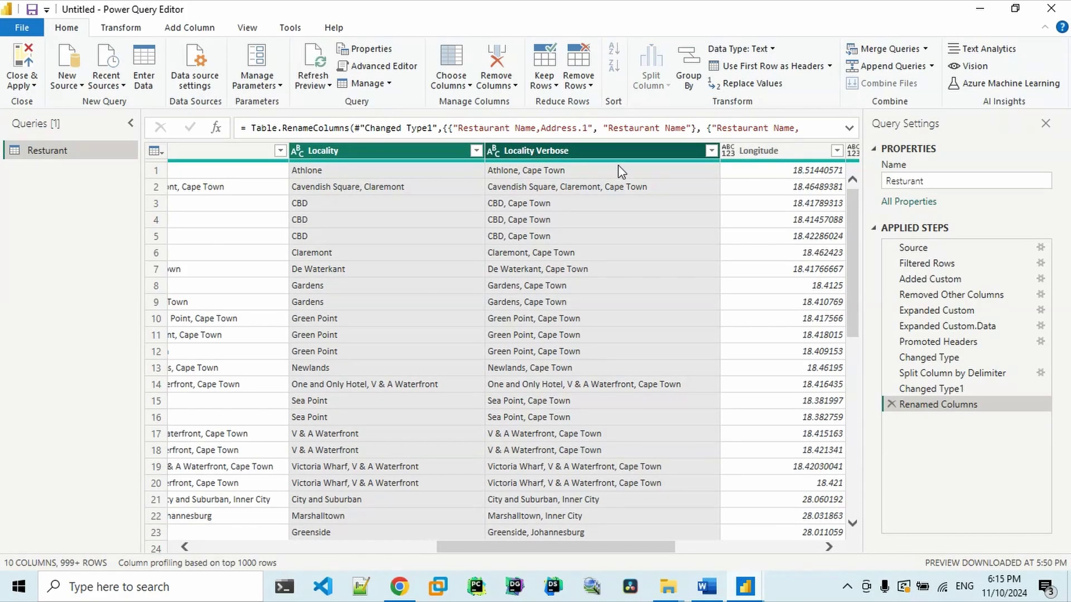
{"action": "left_click", "coordinate": [773, 158], "text": "ctrl"}
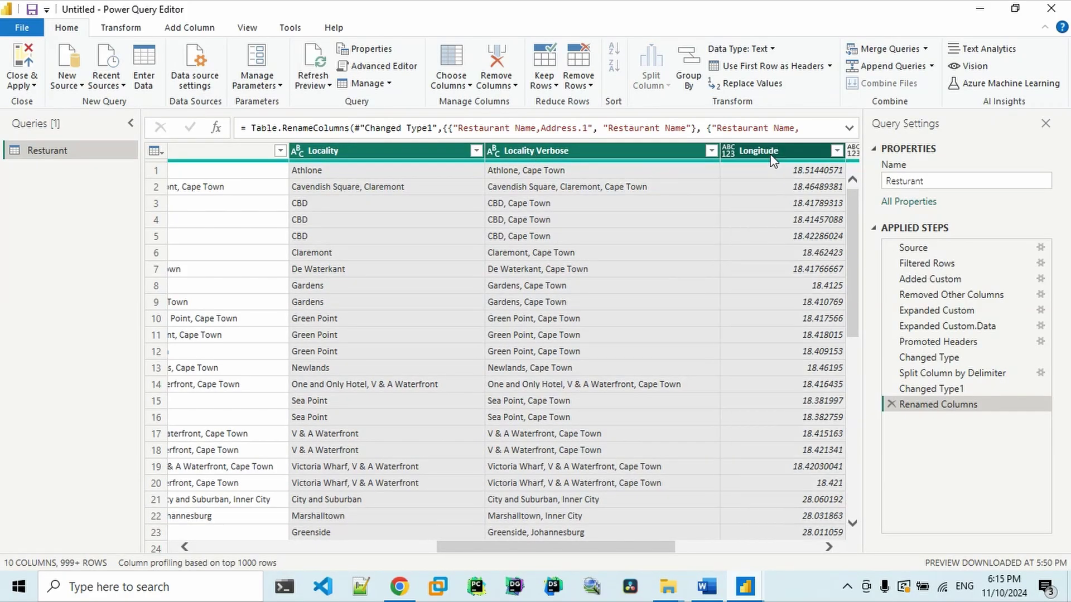
{"action": "left_click", "coordinate": [829, 546]}
{"action": "left_click", "coordinate": [829, 546]}
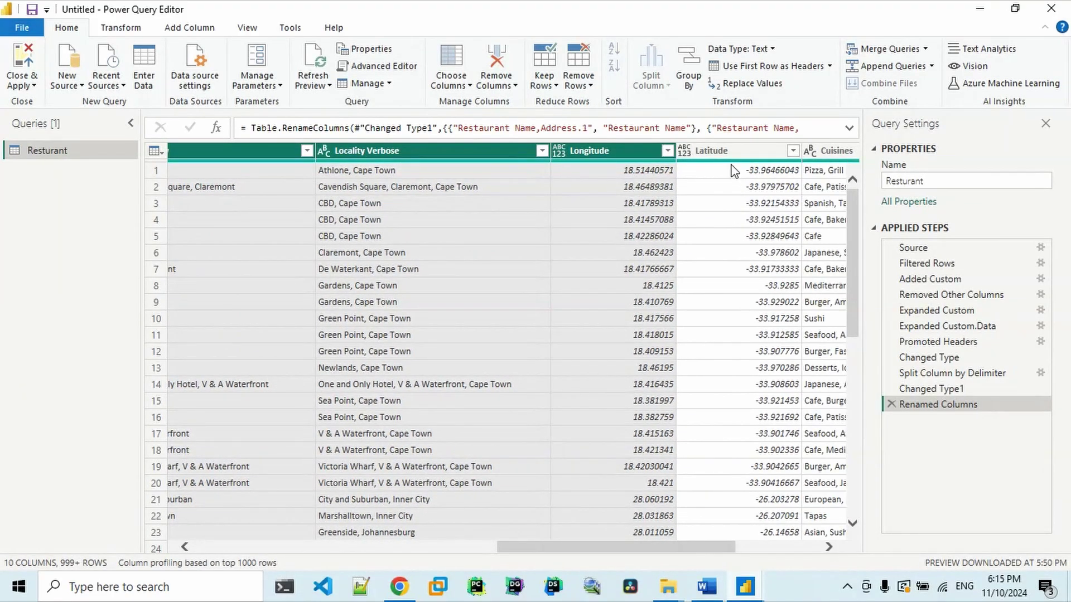
{"action": "left_click", "coordinate": [721, 149], "text": "ctrl"}
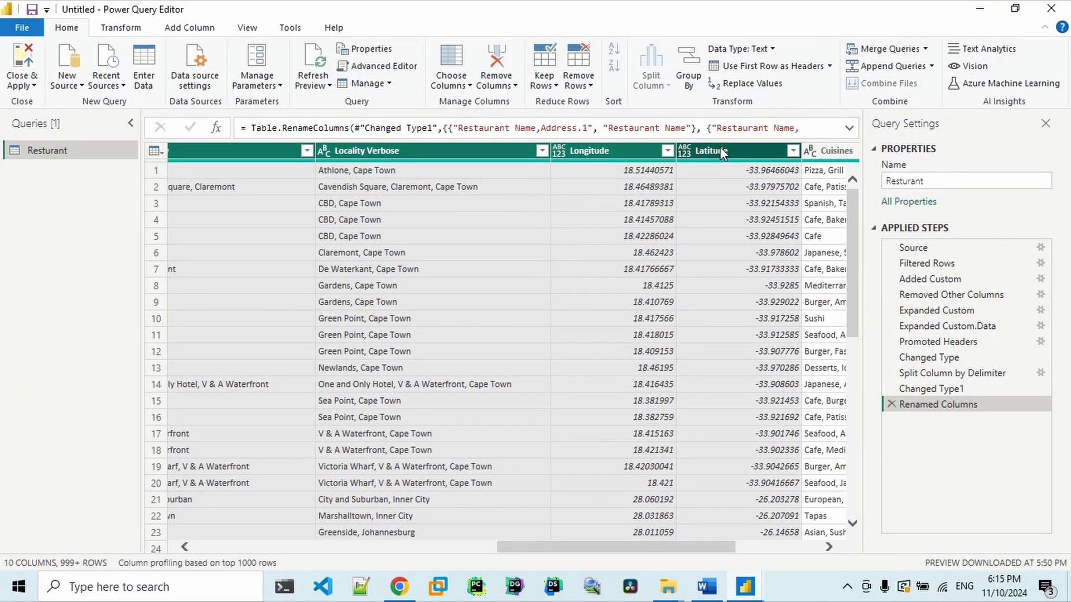
{"action": "key", "text": "Delete"}
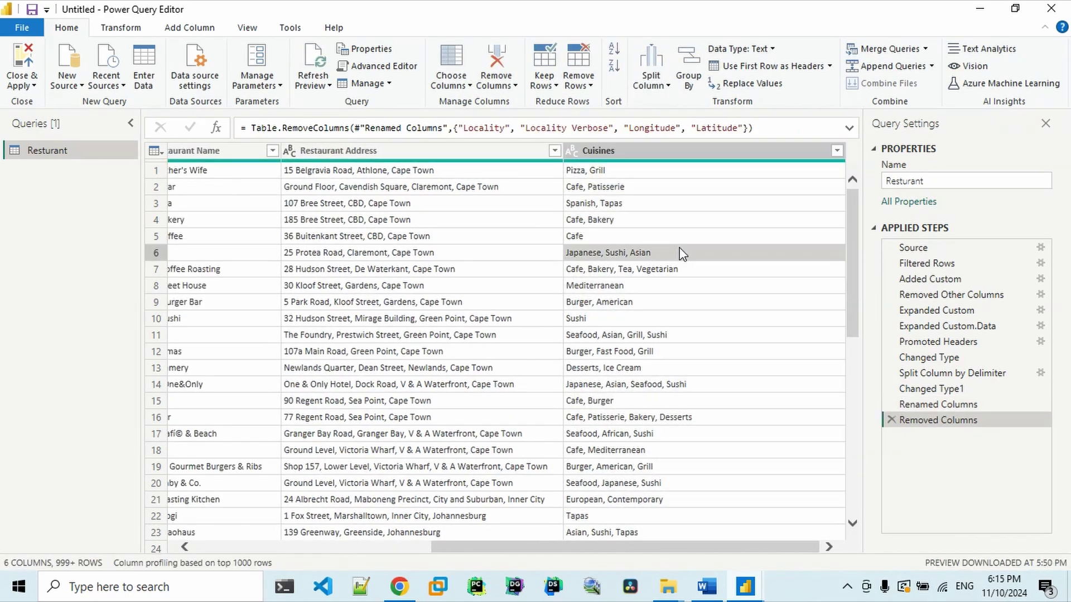
Step: Load the complete list of City values, look through it, and filter the column to only ÛÁstanbul
{"action": "left_click", "coordinate": [682, 254]}
{"action": "key", "text": "Home"}
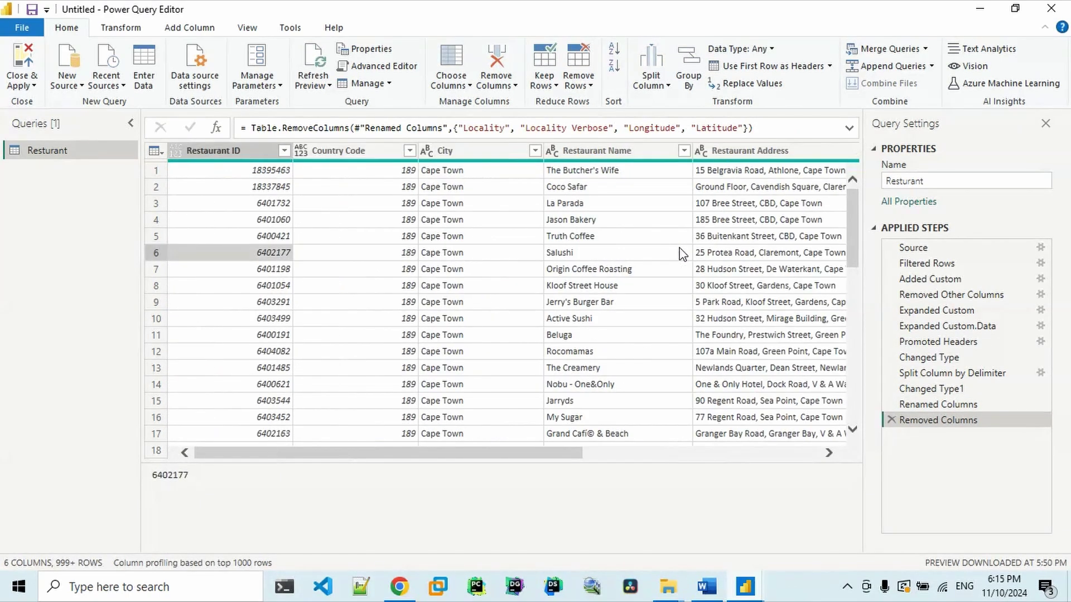
{"action": "key", "text": "Left"}
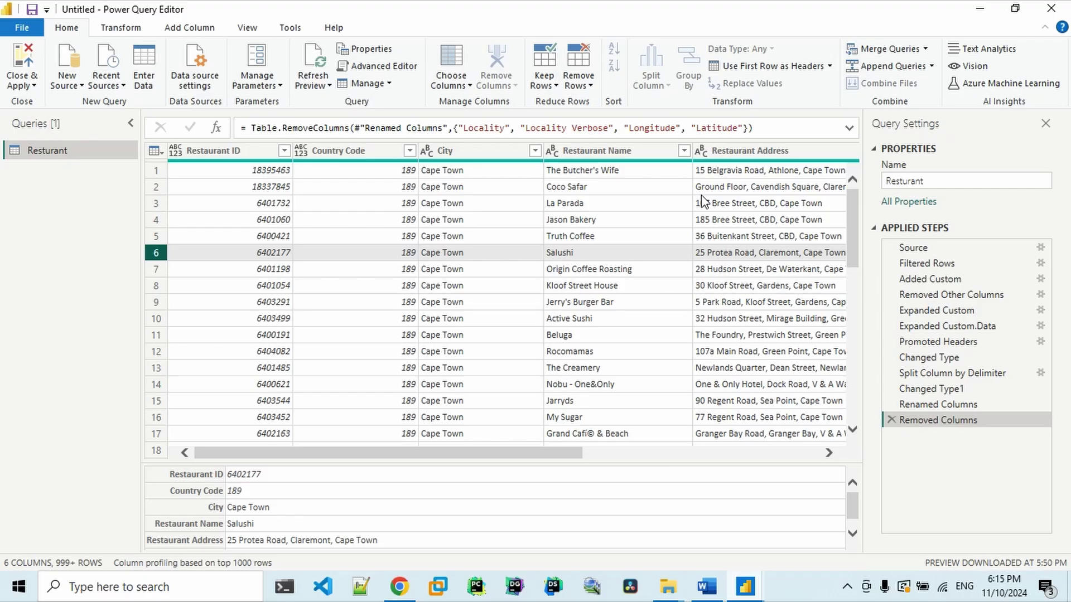
{"action": "left_click", "coordinate": [534, 152]}
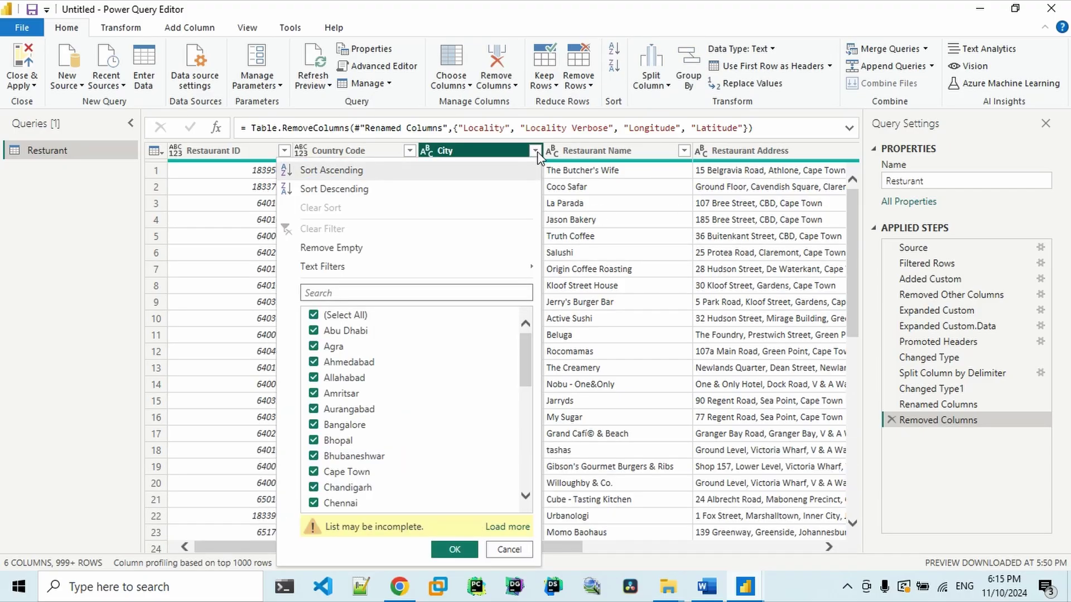
{"action": "left_click", "coordinate": [508, 529]}
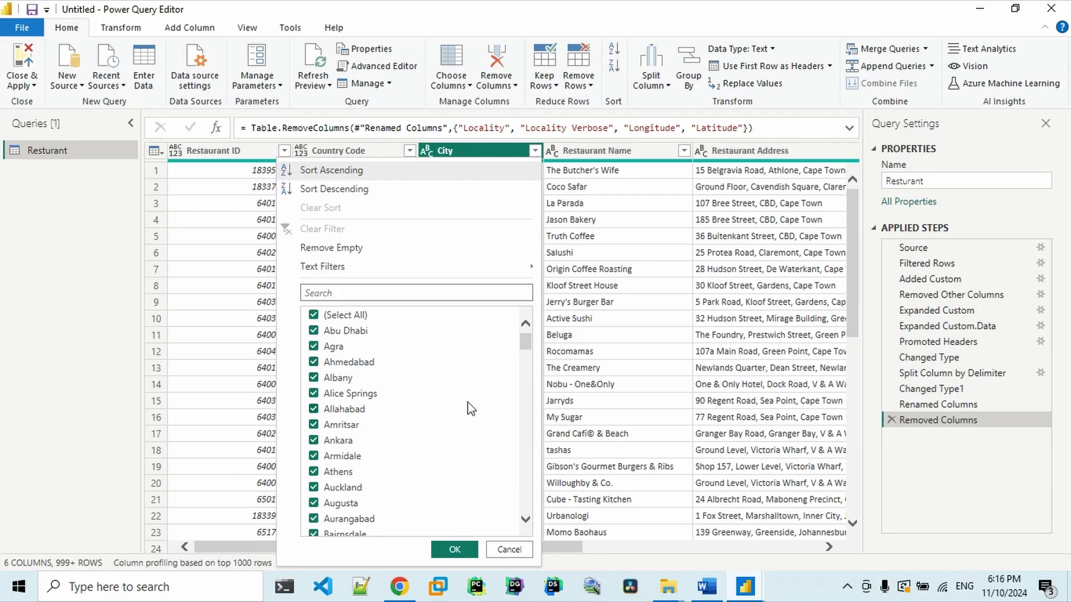
{"action": "left_click_drag", "start_coordinate": [526, 346], "coordinate": [526, 513]}
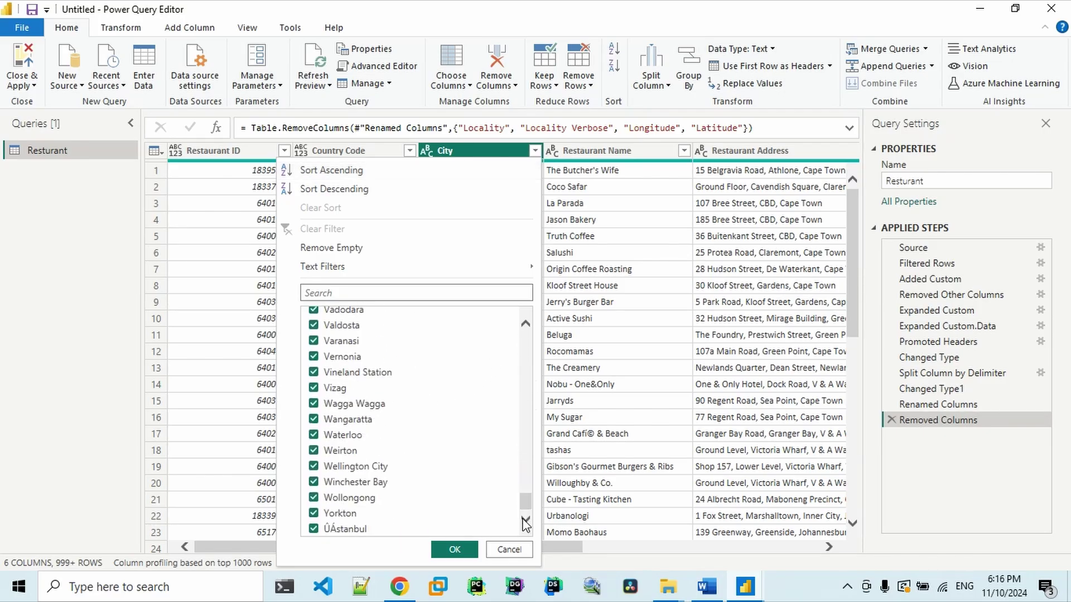
{"action": "left_click_drag", "start_coordinate": [526, 503], "coordinate": [525, 327]}
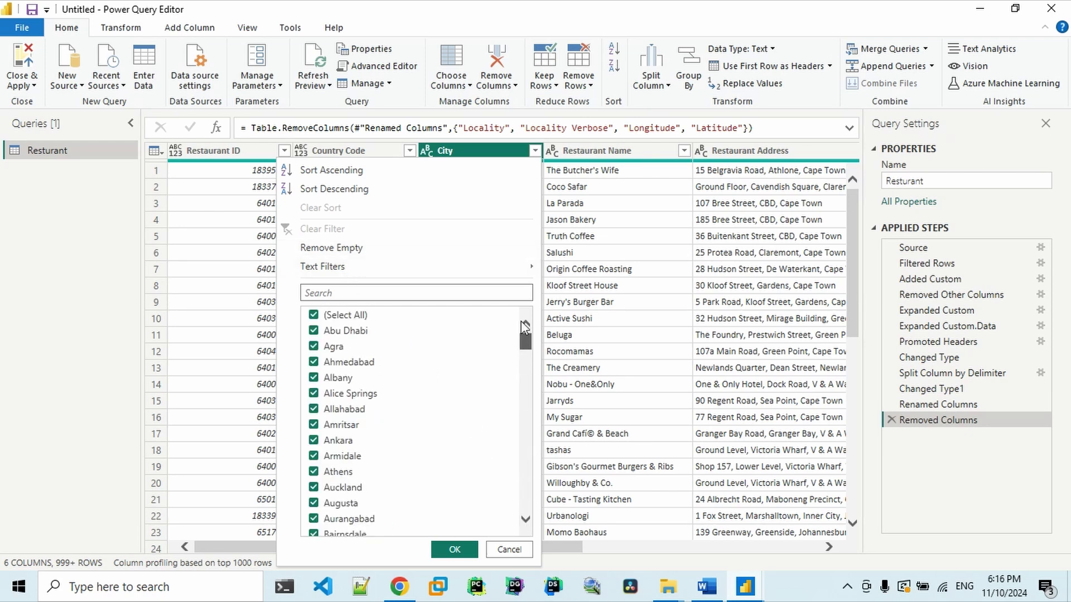
{"action": "left_click", "coordinate": [325, 319]}
{"action": "left_click_drag", "start_coordinate": [525, 341], "coordinate": [528, 513]}
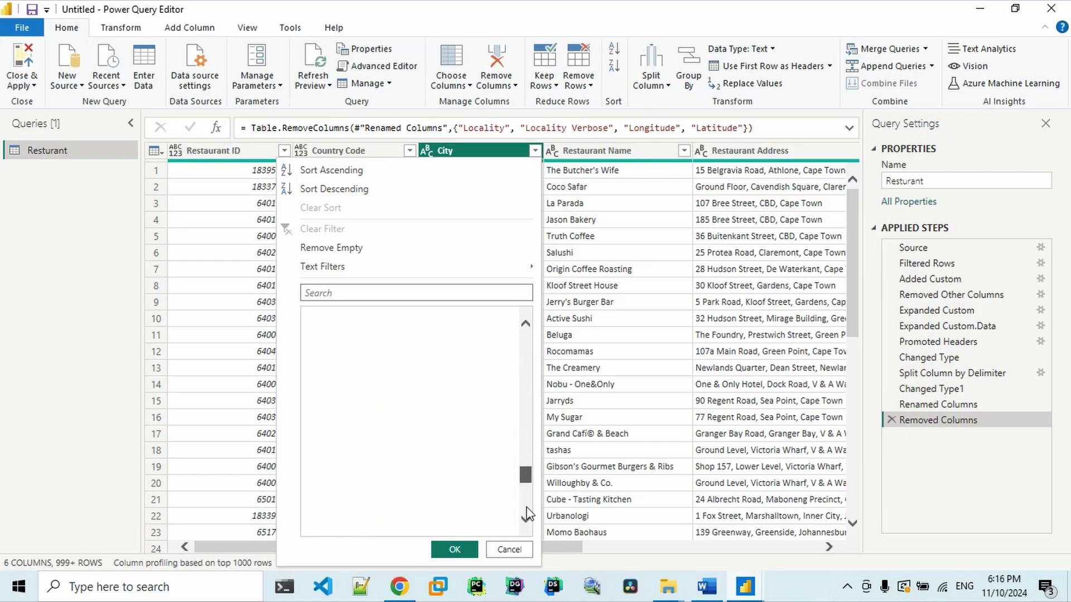
{"action": "left_click", "coordinate": [314, 530]}
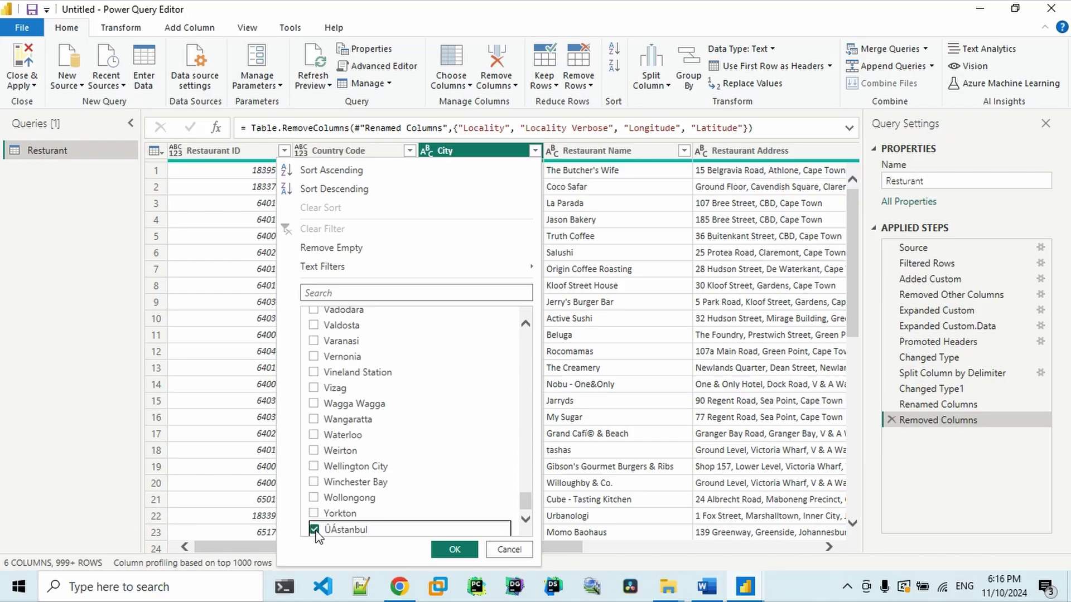
{"action": "left_click", "coordinate": [457, 551]}
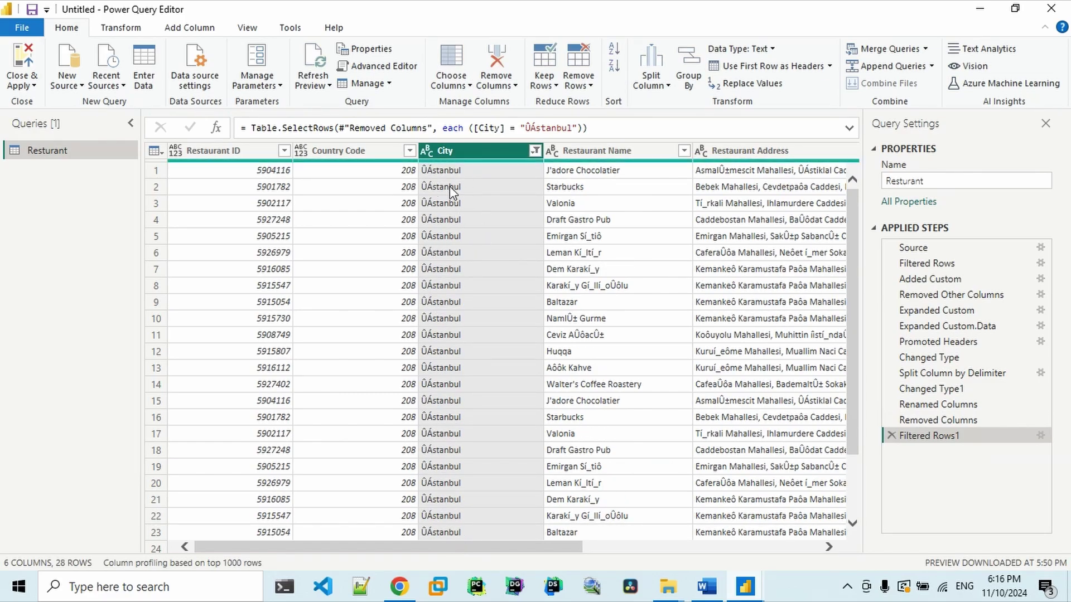
Step: Start a value replacement for ÛÁstanbul in the City column, entering Ist as the beginning of the new value
{"action": "right_click", "coordinate": [452, 192]}
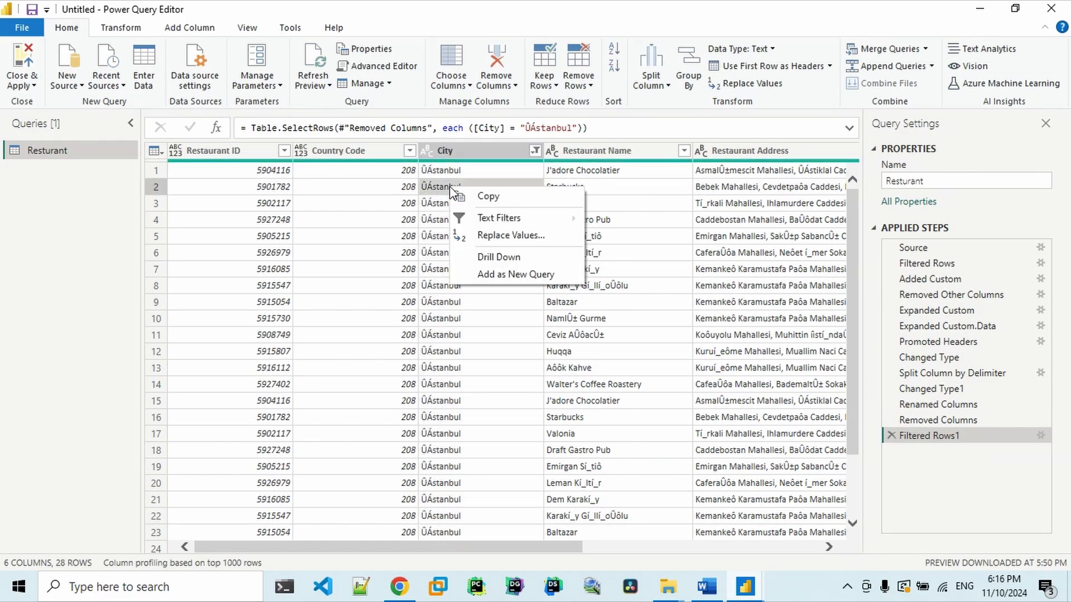
{"action": "left_click", "coordinate": [491, 236]}
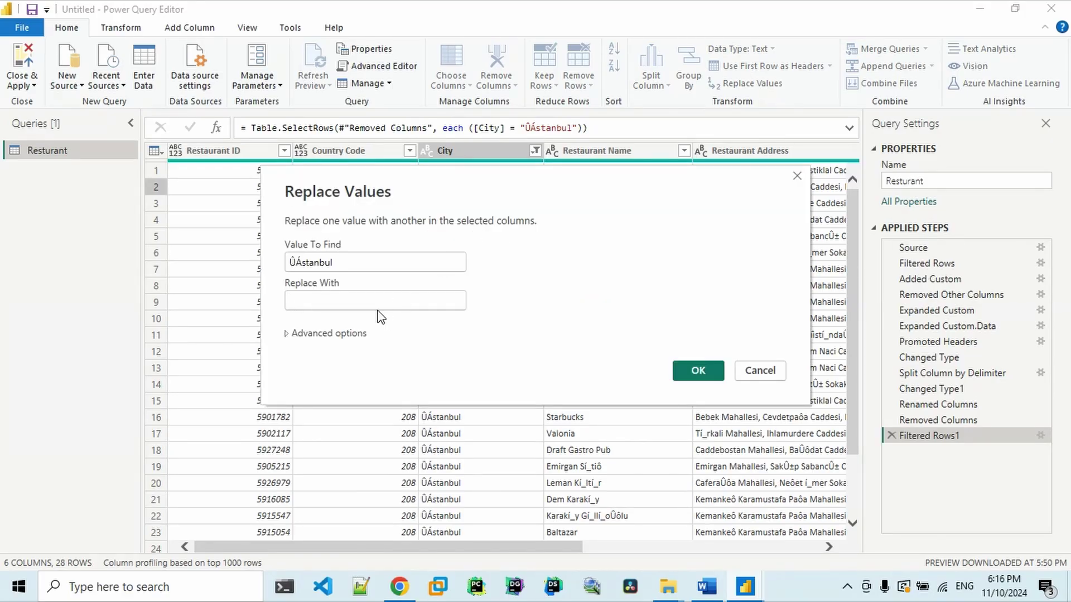
{"action": "type", "text": "Ist"}
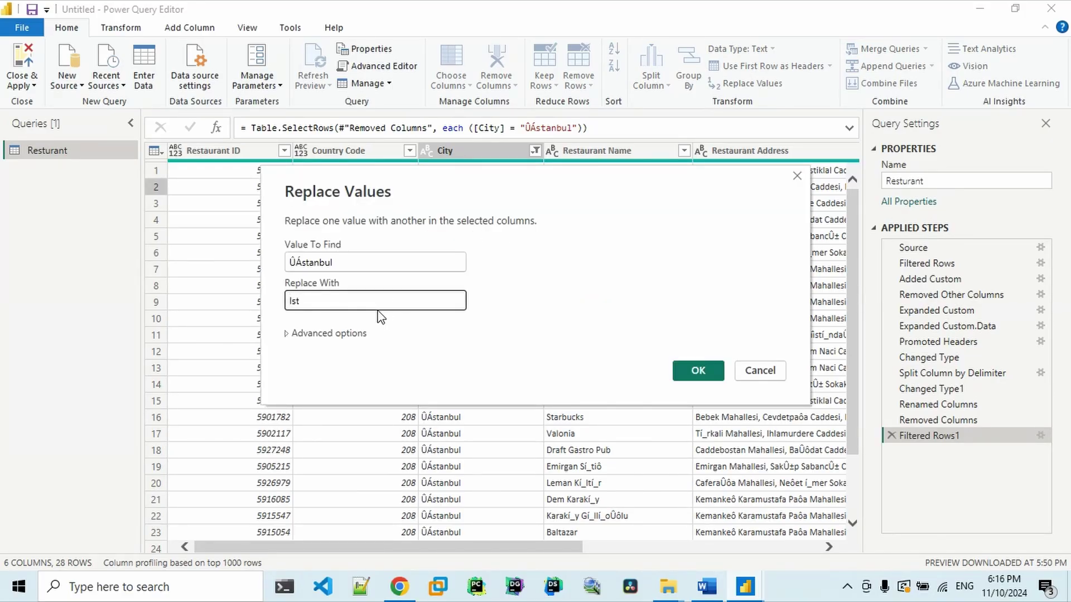
Step: Switch to Chrome and search the web for "instanbul" in a new tab to check the city's spelling
{"action": "left_click", "coordinate": [399, 587]}
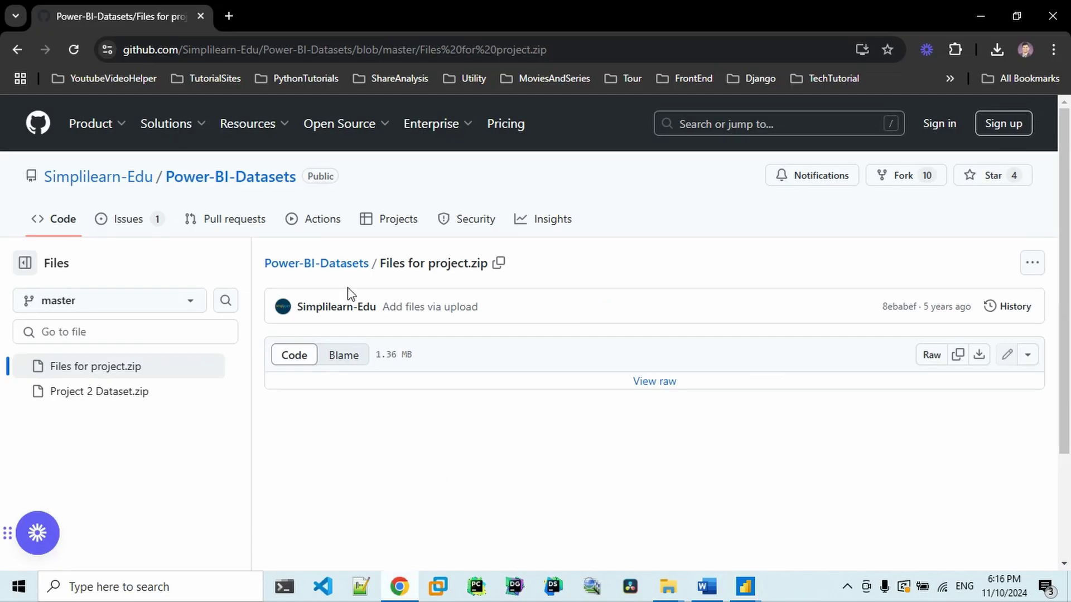
{"action": "left_click", "coordinate": [229, 19]}
{"action": "type", "text": "instan"}
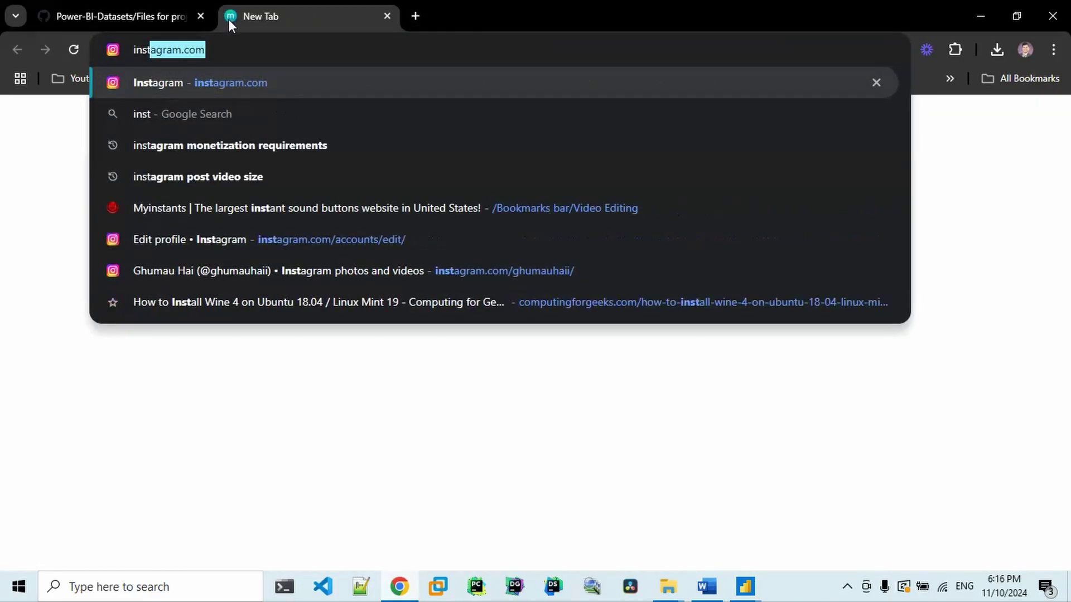
{"action": "type", "text": "bul"}
{"action": "key", "text": "Return"}
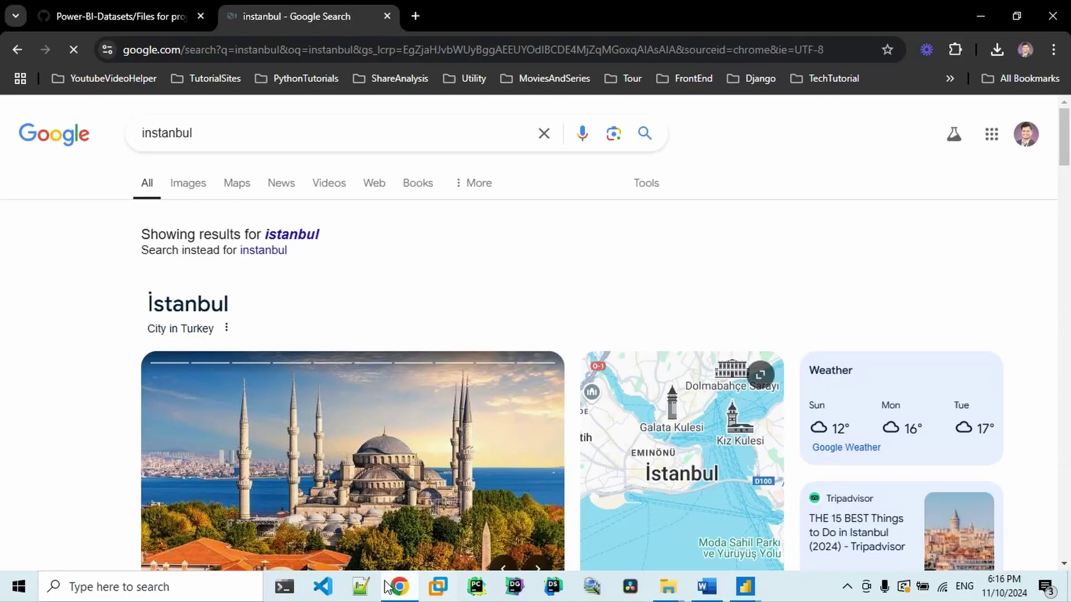
Step: Return to the Power Query Editor and complete the replacement of ÛÁstanbul with Istanbul
{"action": "left_click", "coordinate": [402, 592]}
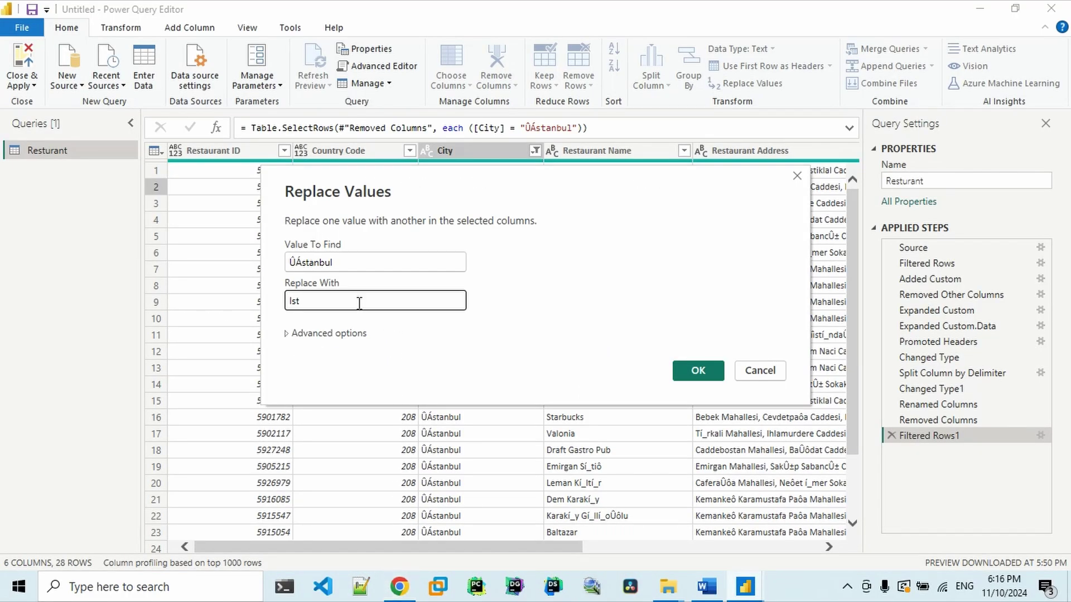
{"action": "type", "text": "anbul"}
{"action": "left_click", "coordinate": [697, 370]}
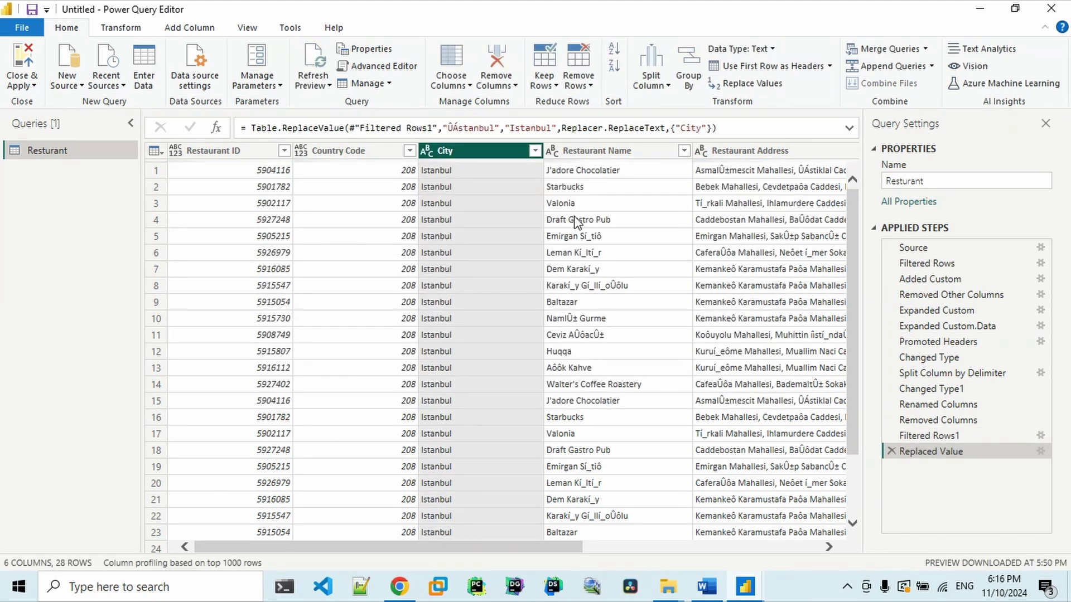
Step: Delete the Filtered Rows1 step so the City column is no longer filtered
{"action": "left_click", "coordinate": [890, 437]}
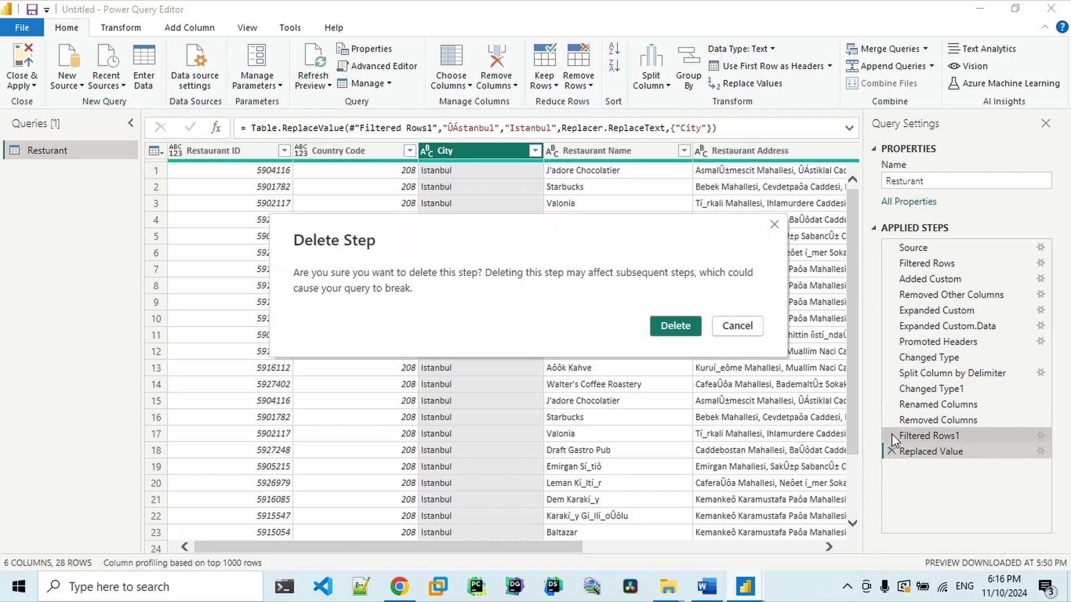
{"action": "left_click", "coordinate": [676, 326]}
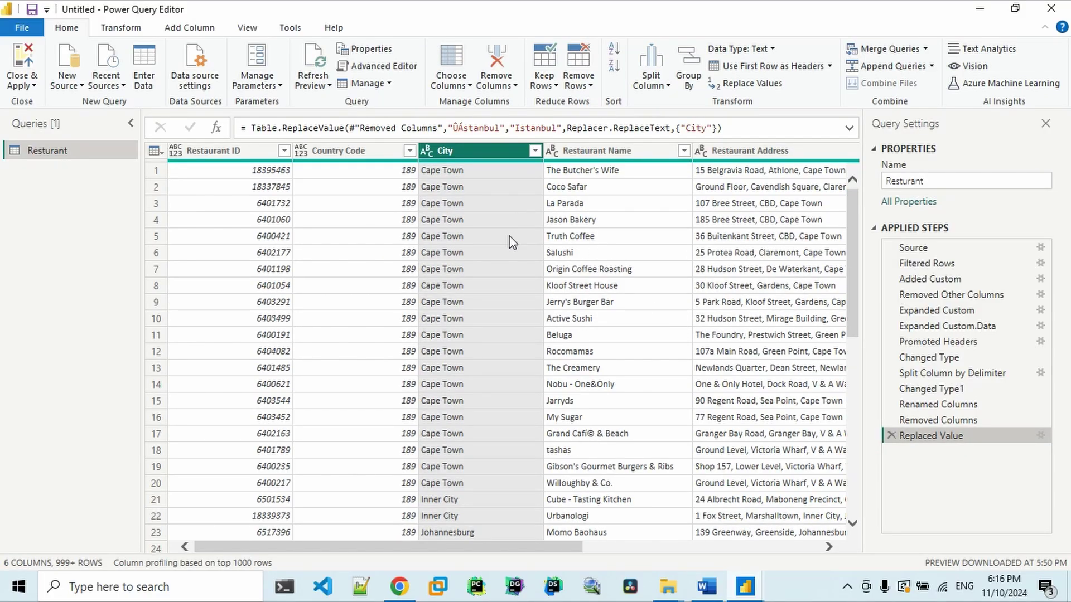
Step: Check the city-name examples in the Word brief and filter the City column to only Cedar Rapids/Iowa City
{"action": "left_click", "coordinate": [534, 150]}
{"action": "left_click", "coordinate": [402, 284]}
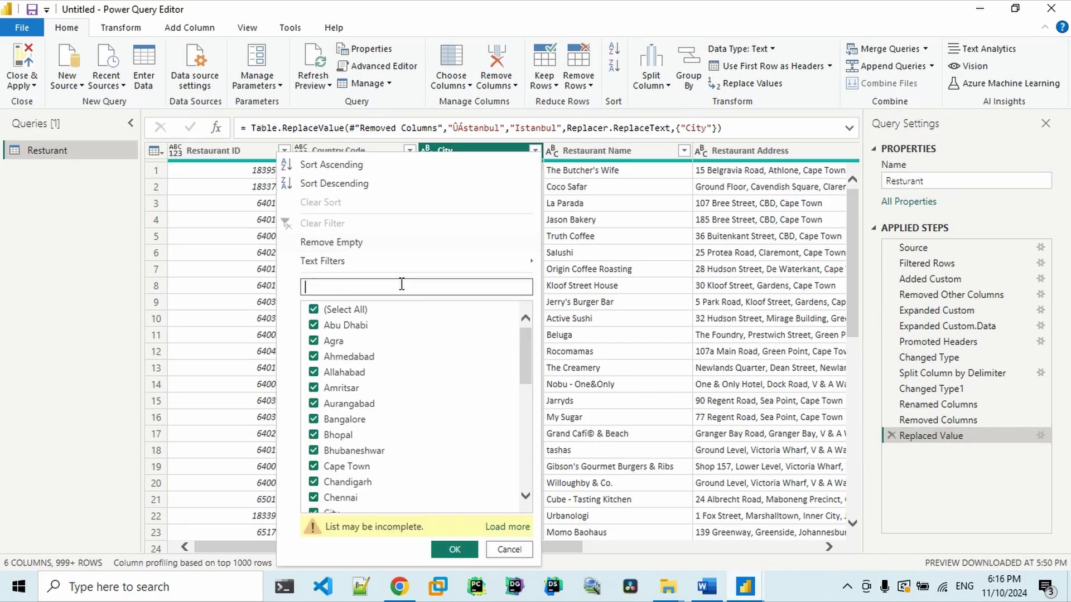
{"action": "left_click", "coordinate": [707, 587]}
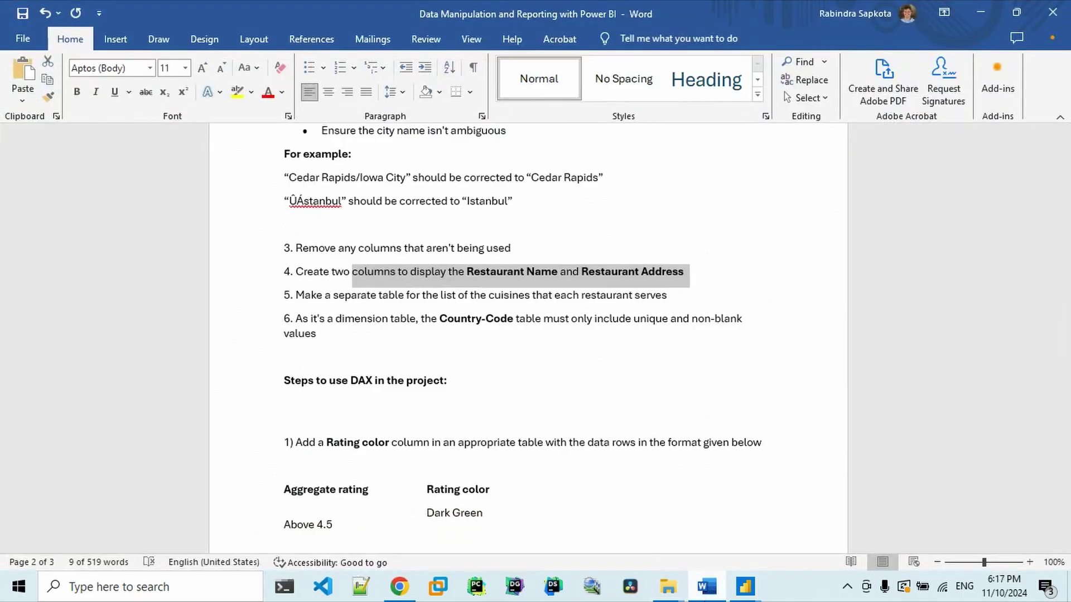
{"action": "left_click", "coordinate": [707, 587]}
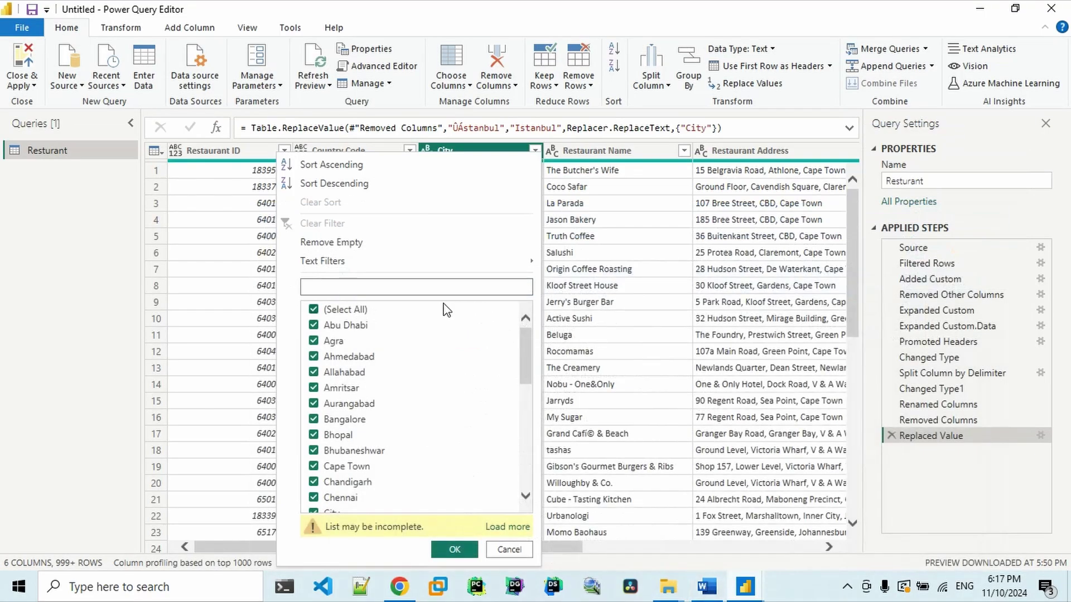
{"action": "left_click", "coordinate": [314, 309]}
{"action": "left_click", "coordinate": [315, 288]}
{"action": "type", "text": "Ca"}
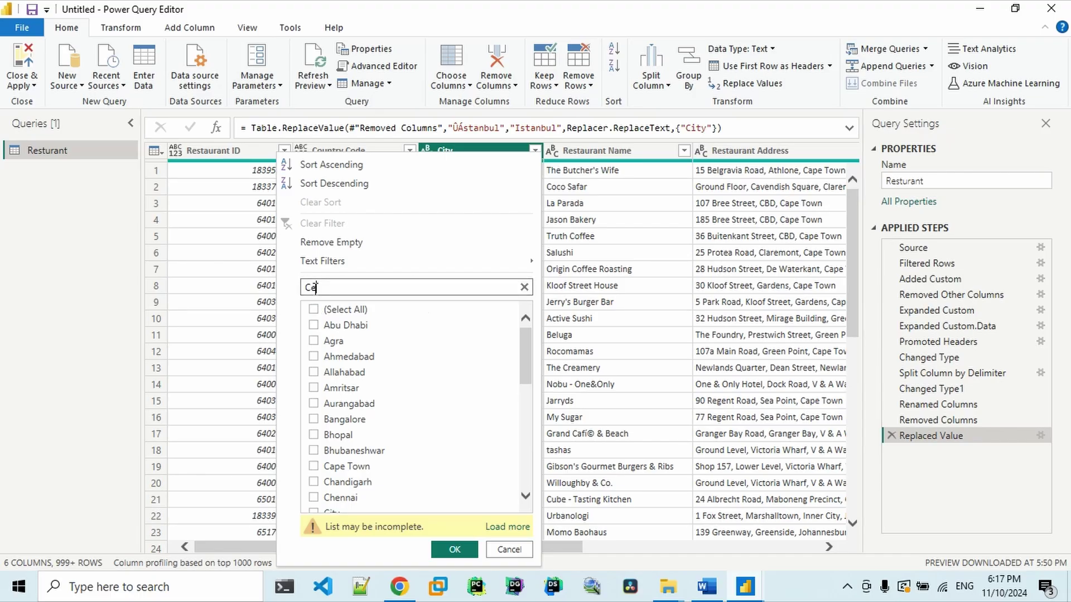
{"action": "type", "text": "p"}
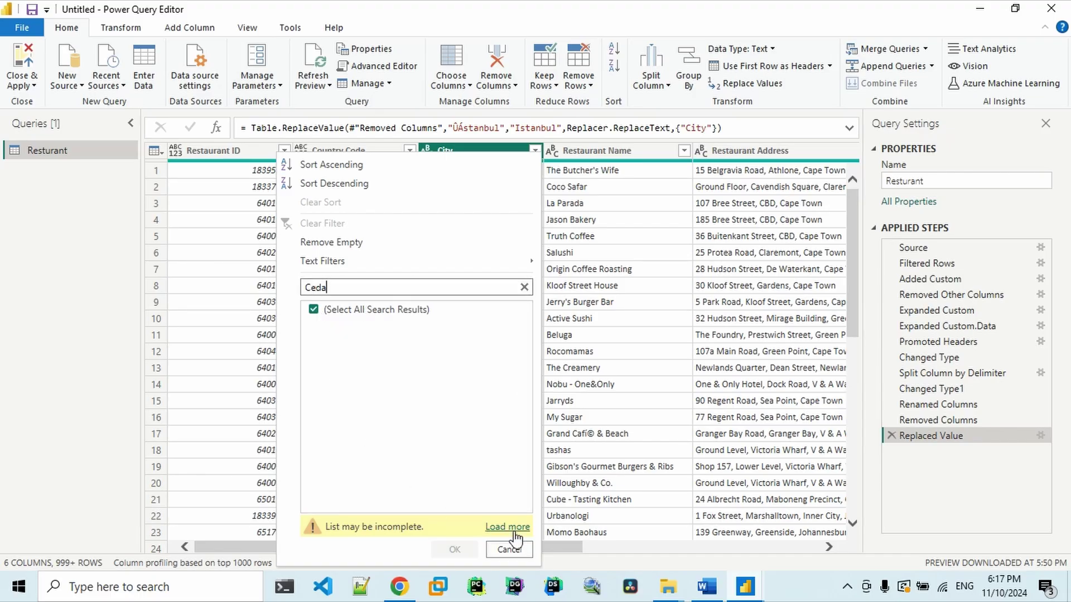
{"action": "left_click", "coordinate": [514, 527]}
{"action": "left_click", "coordinate": [334, 287]}
{"action": "type", "text": "Ced"}
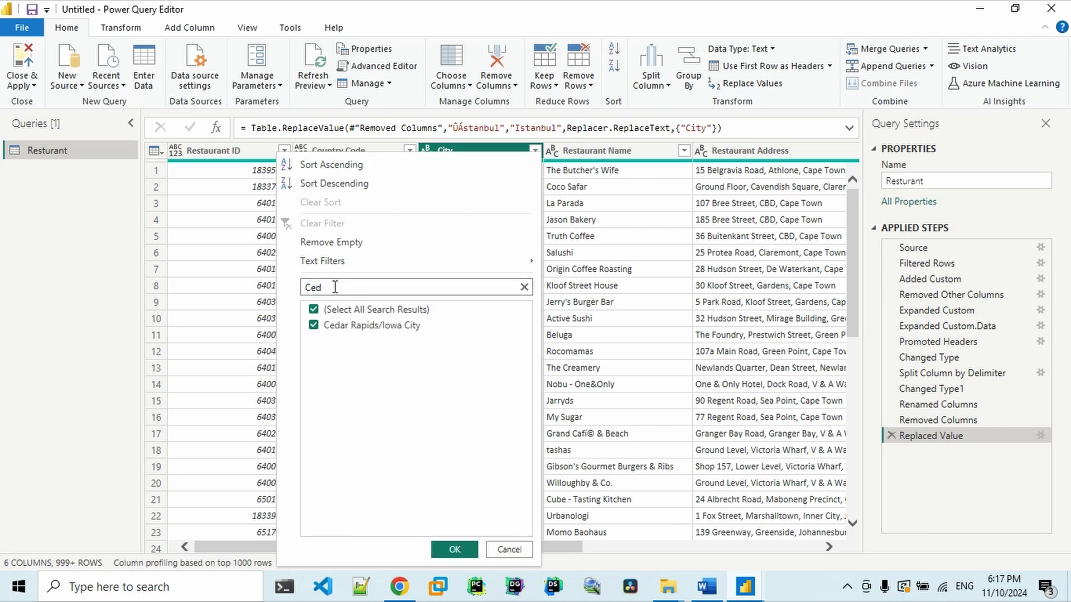
{"action": "left_click", "coordinate": [472, 551]}
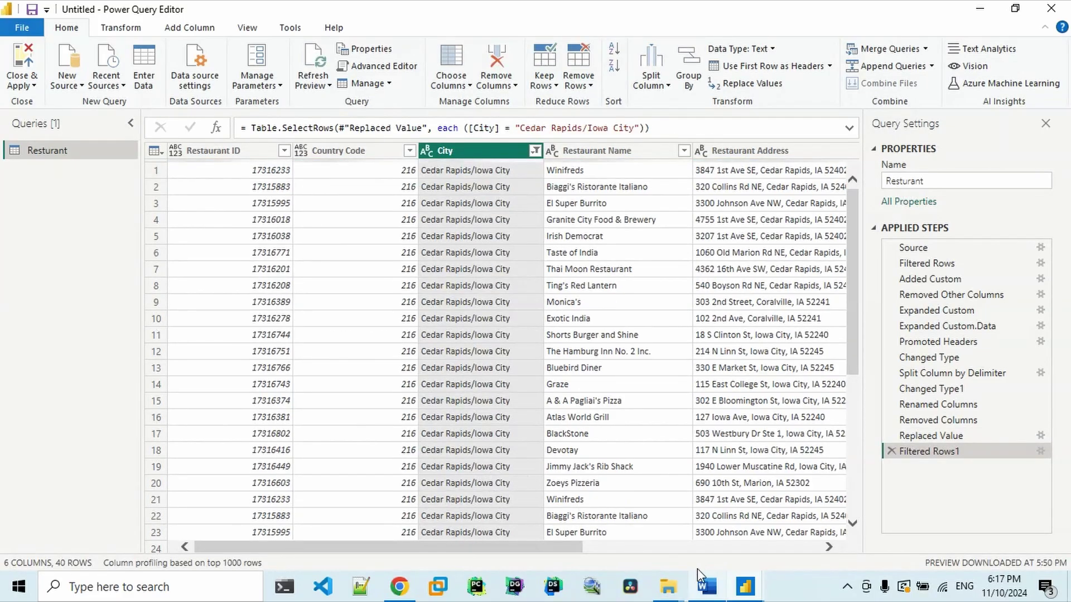
Step: Switch to the Word brief, copy the corrected city name Cedar Rapids and return to the Power Query Editor
{"action": "left_click", "coordinate": [706, 586]}
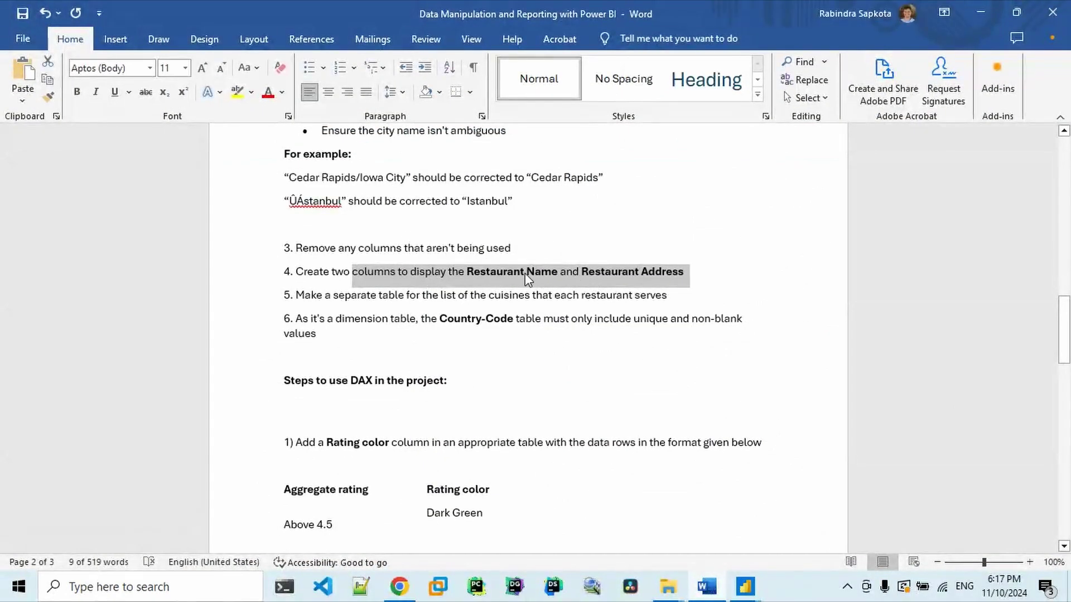
{"action": "left_click_drag", "start_coordinate": [531, 178], "coordinate": [595, 187]}
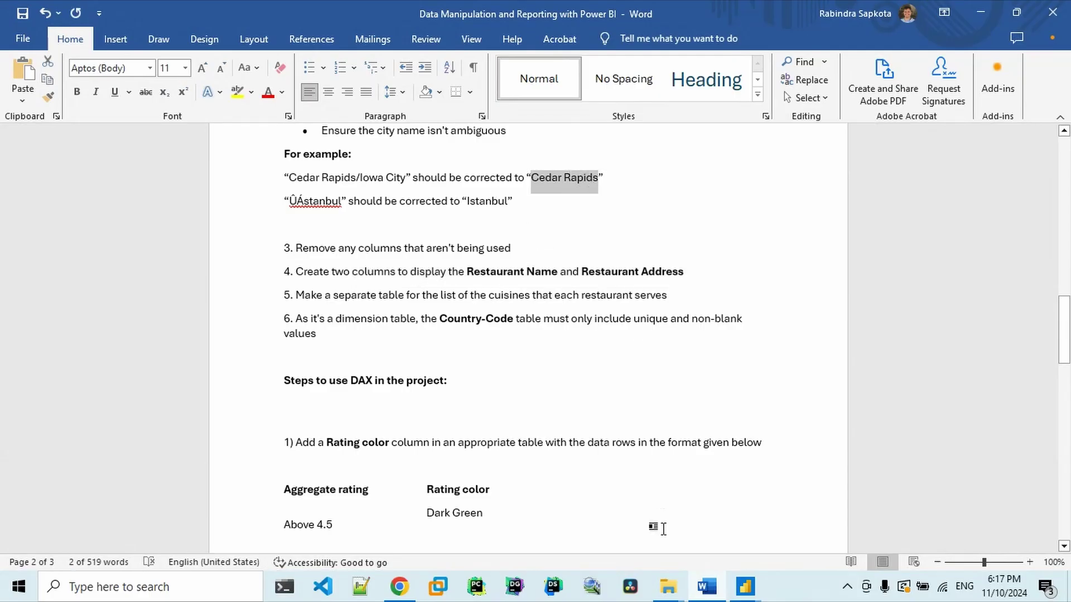
{"action": "left_click", "coordinate": [746, 591]}
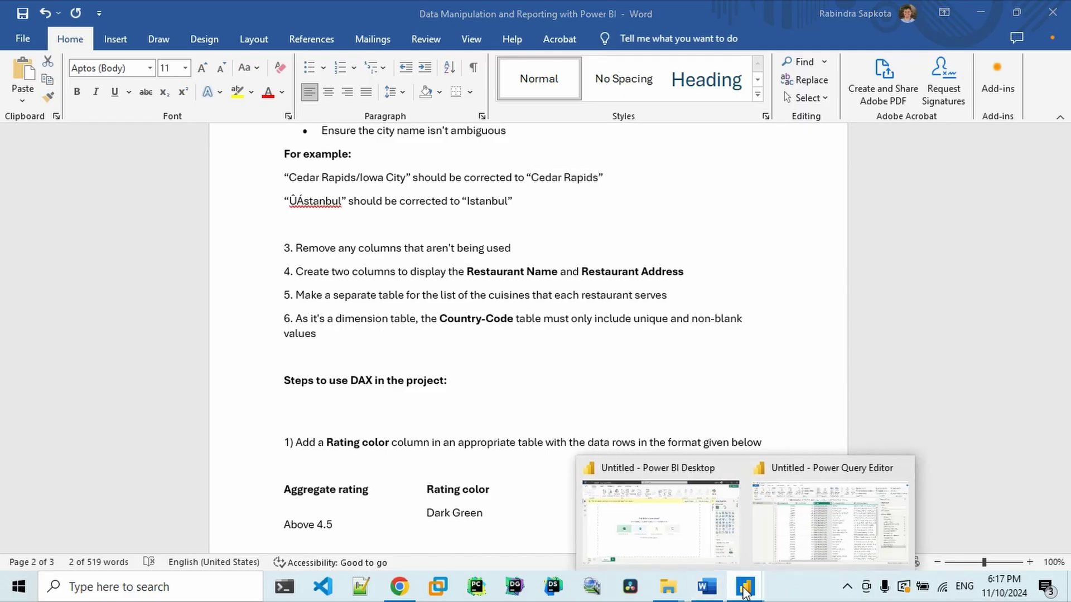
{"action": "left_click", "coordinate": [796, 543]}
Step: Replace Cedar Rapids/Iowa City with Cedar Rapids in the City column and delete the Filtered Rows1 step
{"action": "right_click", "coordinate": [491, 236]}
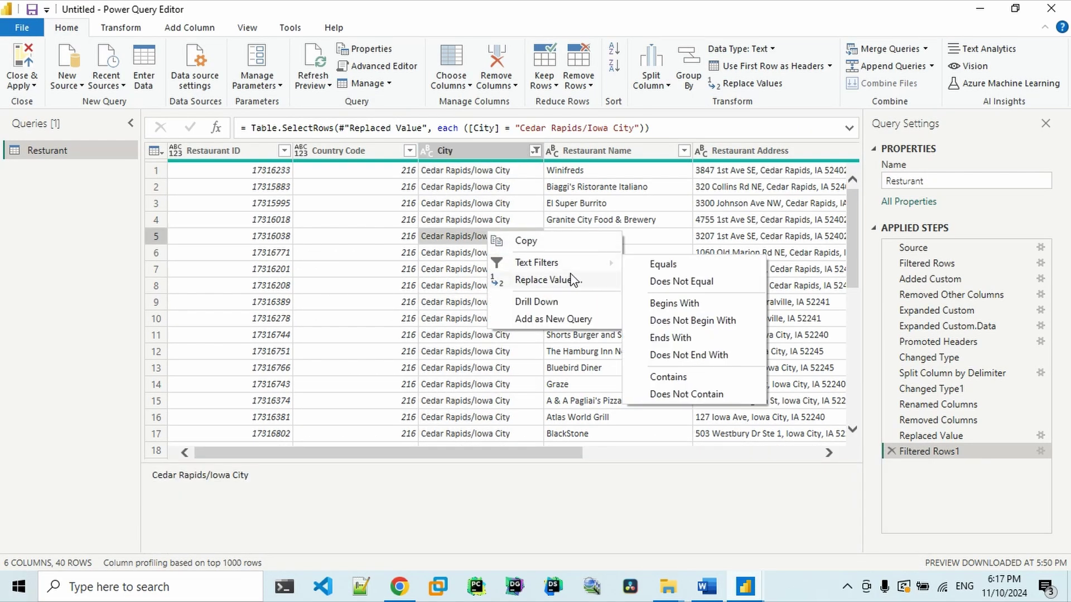
{"action": "left_click", "coordinate": [569, 275]}
{"action": "left_click", "coordinate": [359, 297]}
{"action": "type", "text": "Cedar Rapids"}
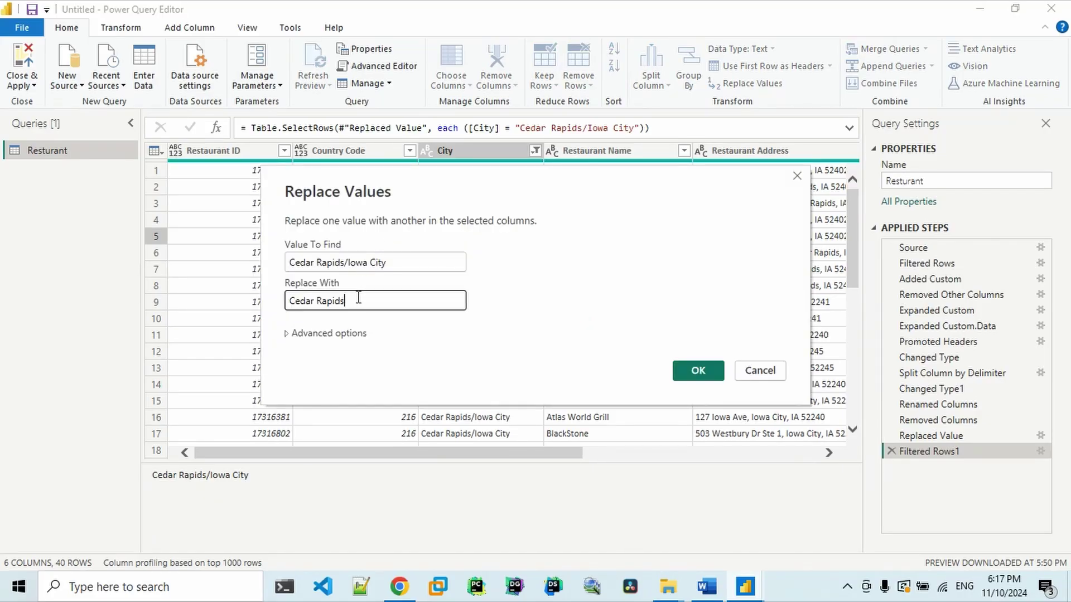
{"action": "left_click", "coordinate": [706, 373]}
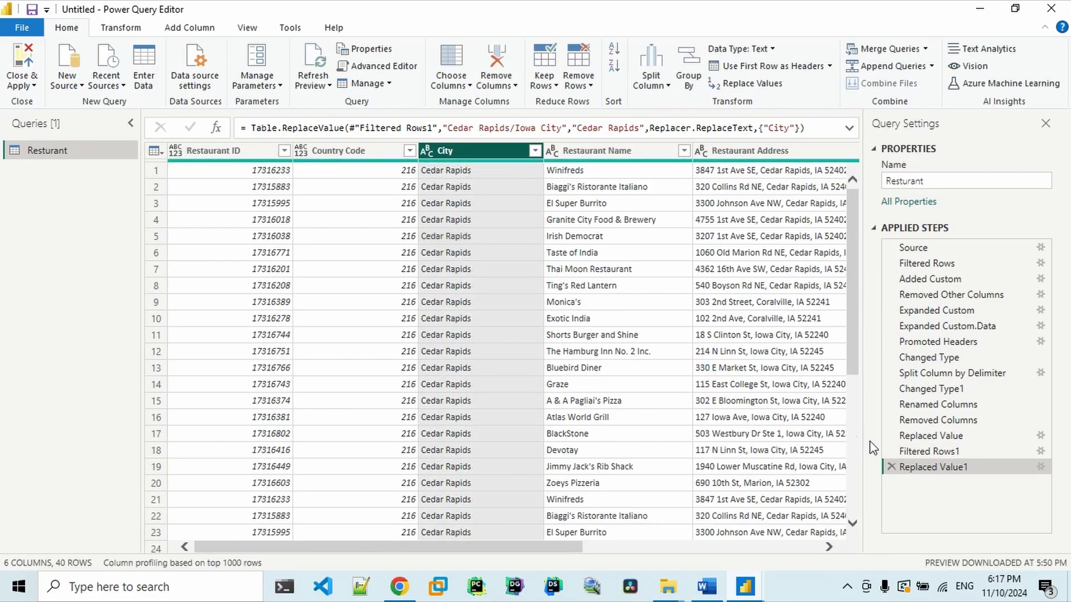
{"action": "left_click", "coordinate": [891, 451]}
{"action": "left_click", "coordinate": [675, 326]}
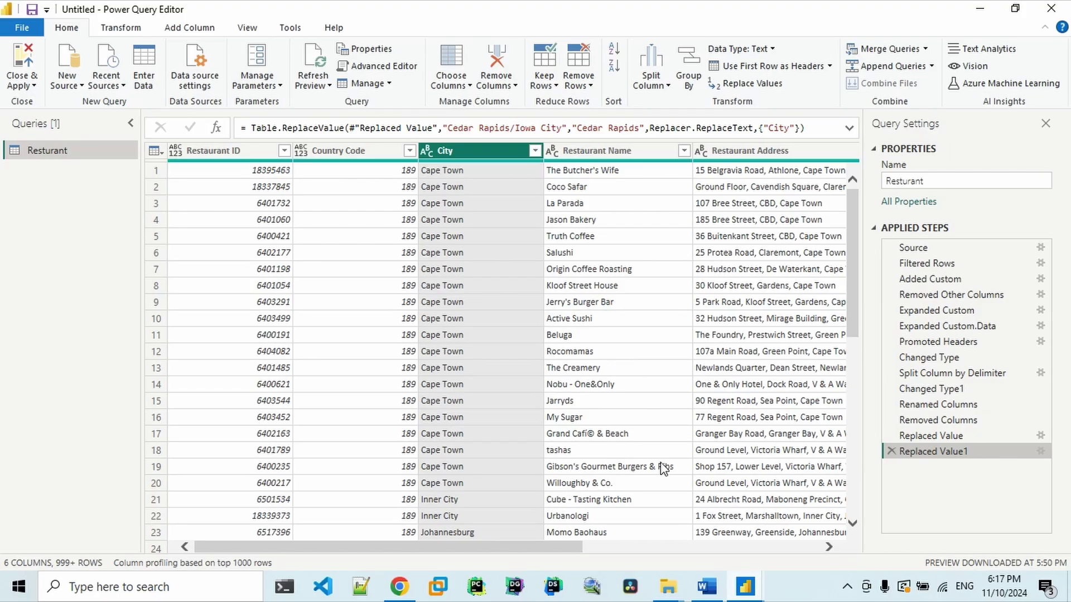
Step: Load the complete list of City filter values and search it for "sa" and "brai"
{"action": "left_click", "coordinate": [534, 152]}
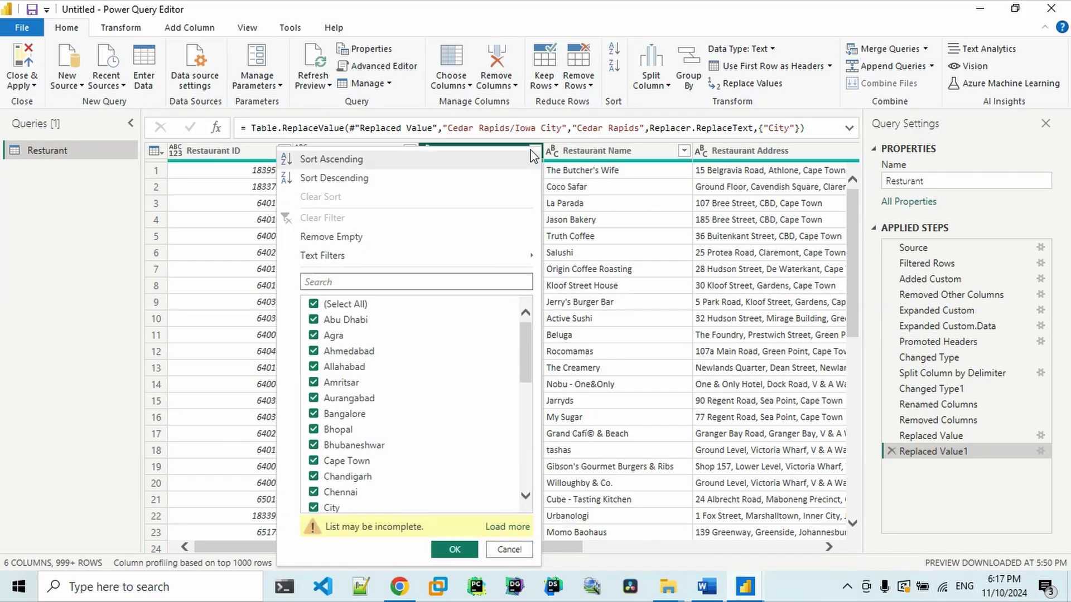
{"action": "left_click", "coordinate": [509, 530]}
{"action": "left_click", "coordinate": [361, 282]}
{"action": "type", "text": "sa"}
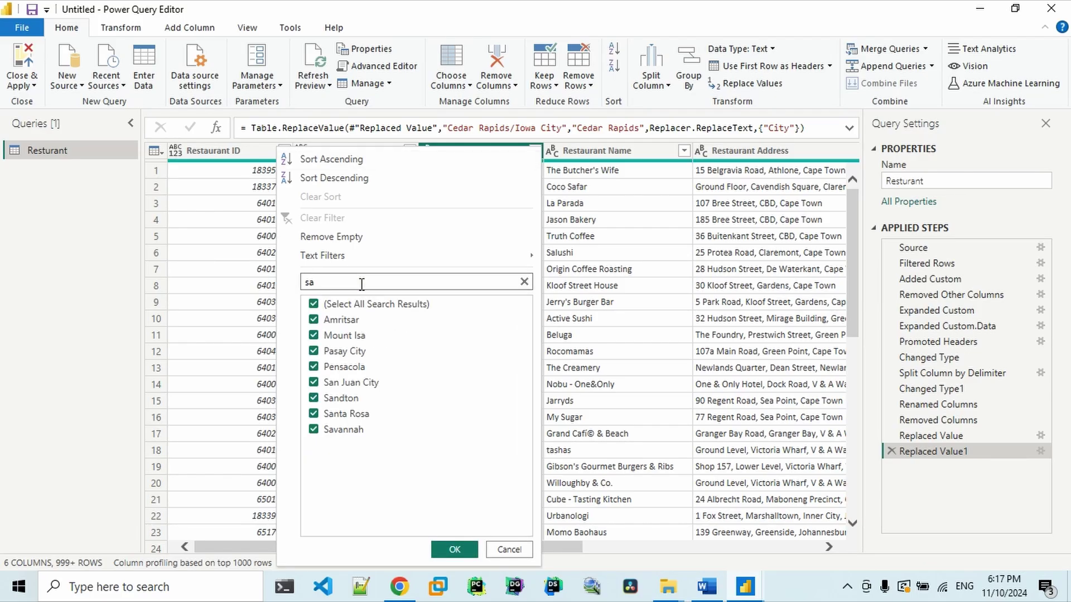
{"action": "key", "text": "BackSpace"}
{"action": "key", "text": "BackSpace"}
{"action": "type", "text": "brai"}
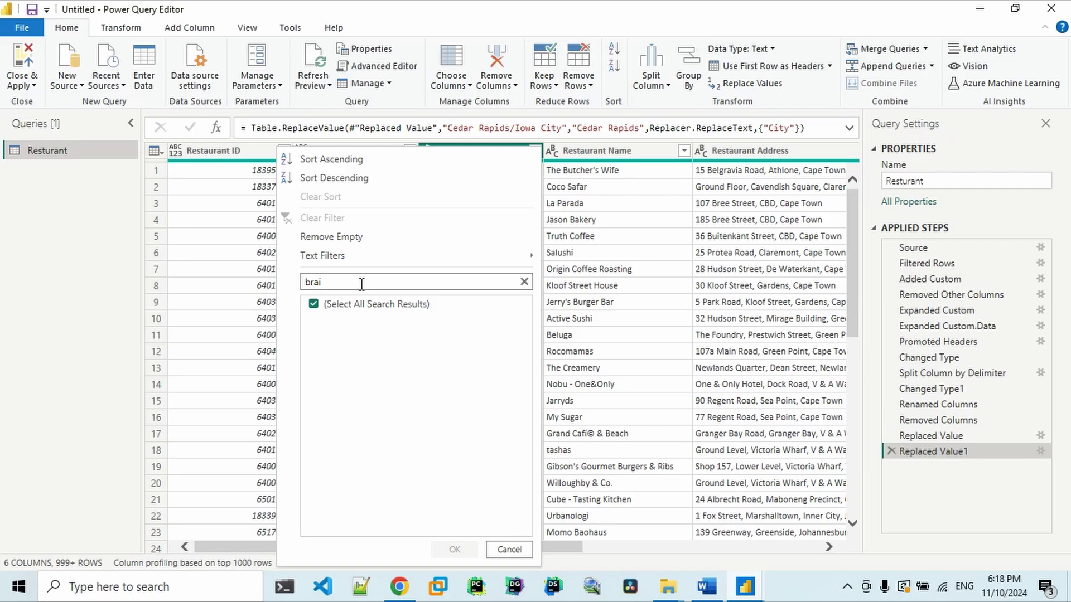
{"action": "left_click", "coordinate": [509, 550]}
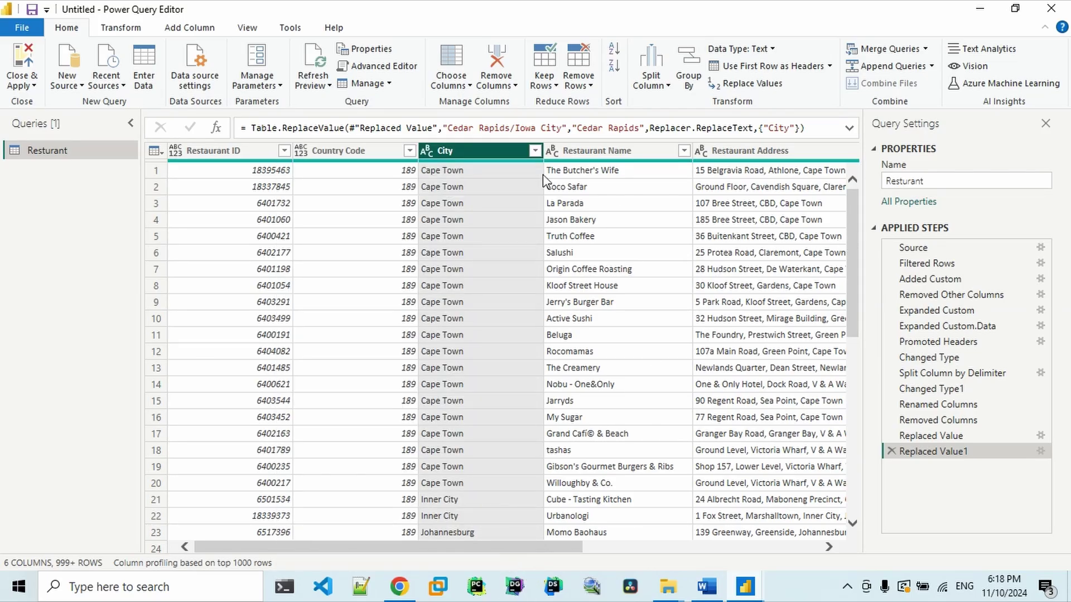
Step: Sort the City column in ascending order and look through the sorted rows for ambiguous names
{"action": "left_click", "coordinate": [533, 151]}
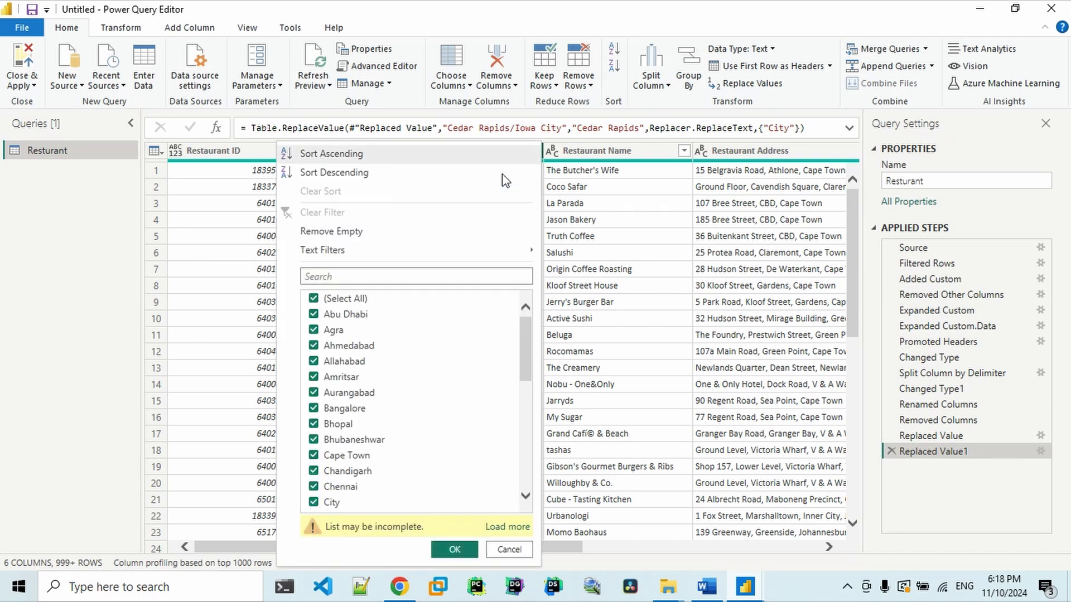
{"action": "left_click", "coordinate": [356, 155]}
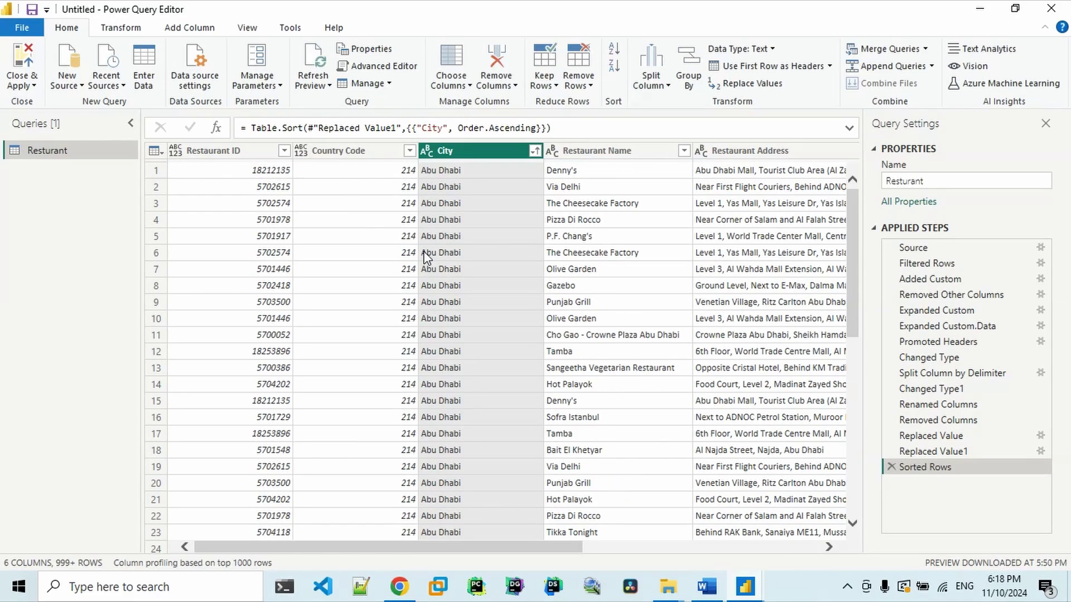
{"action": "left_click_drag", "start_coordinate": [854, 235], "coordinate": [861, 491]}
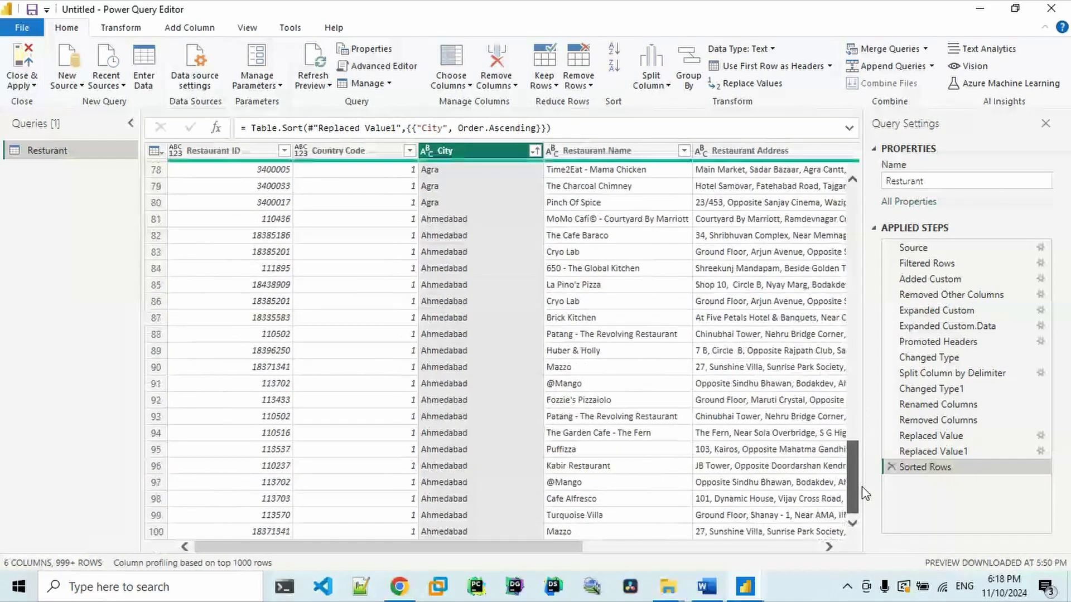
{"action": "left_click_drag", "start_coordinate": [851, 375], "coordinate": [849, 543]}
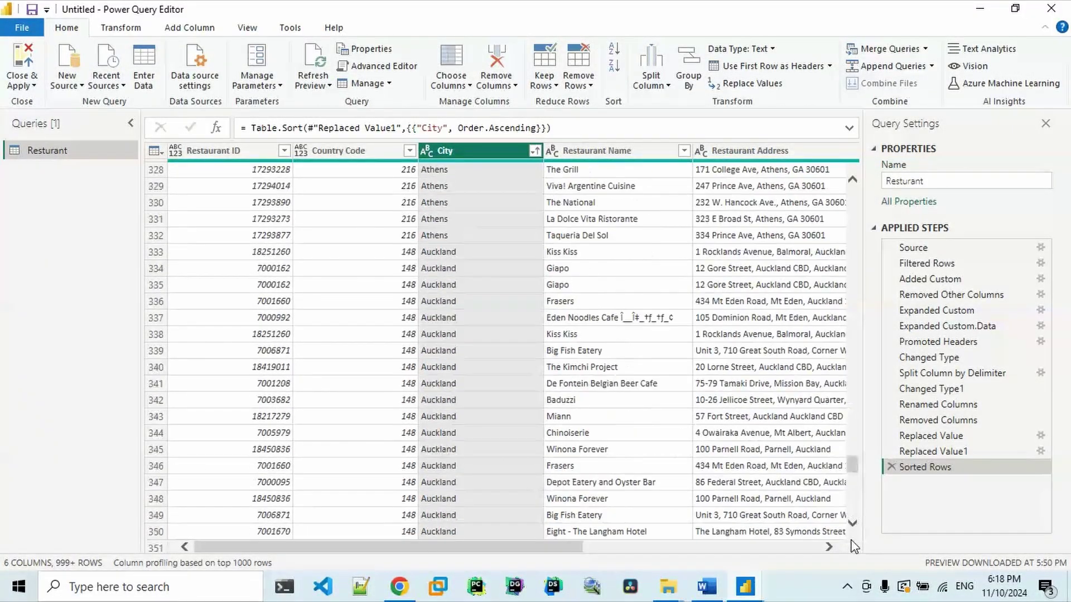
Step: Load all City filter values, search for "Br" and filter the column to only Brasí_lia
{"action": "left_click", "coordinate": [535, 151]}
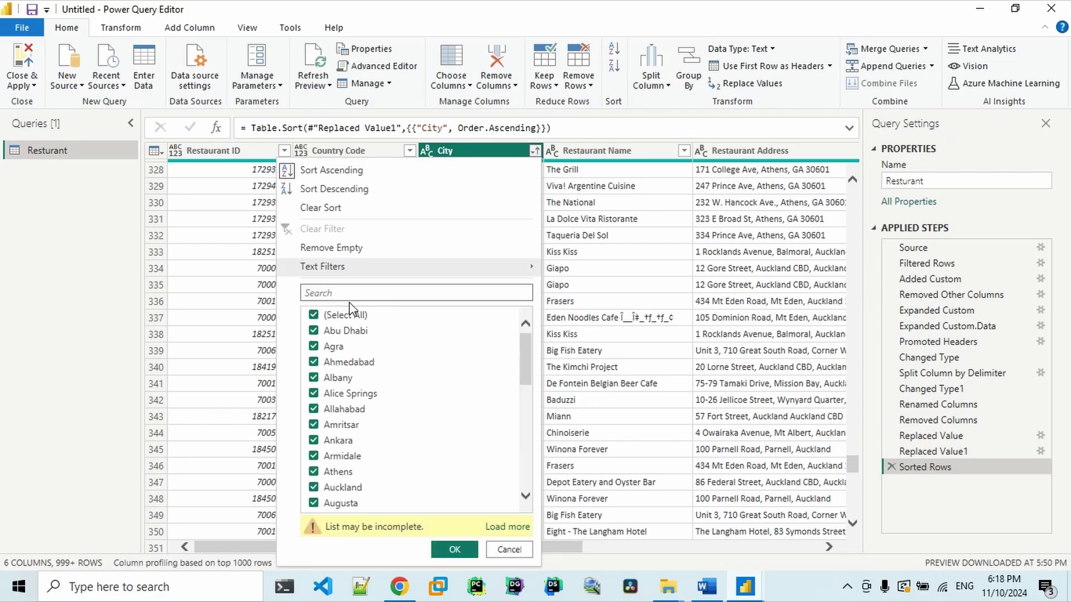
{"action": "left_click", "coordinate": [494, 527]}
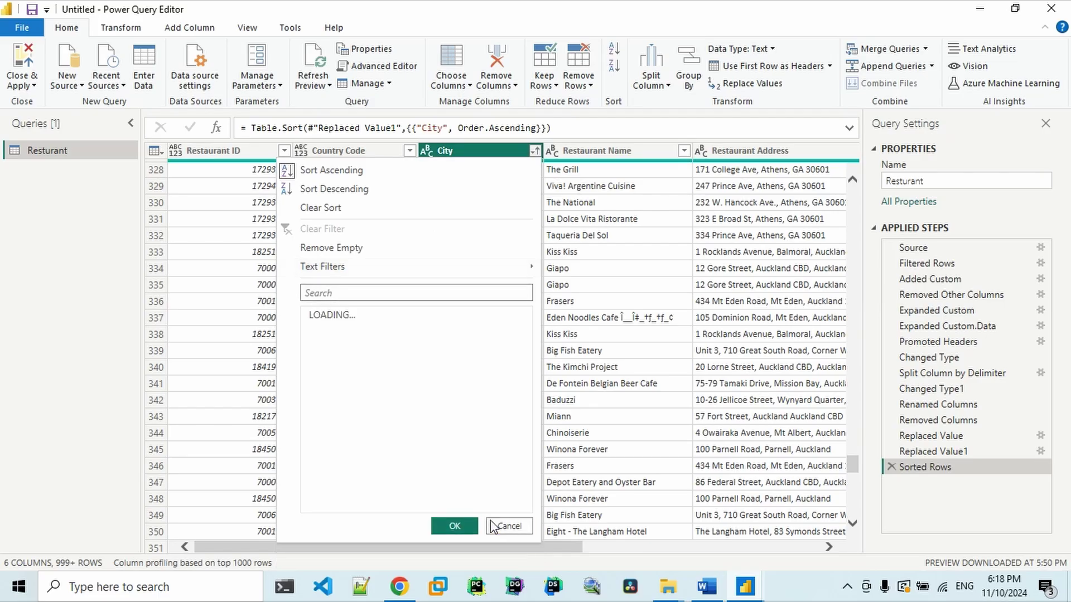
{"action": "left_click", "coordinate": [320, 293]}
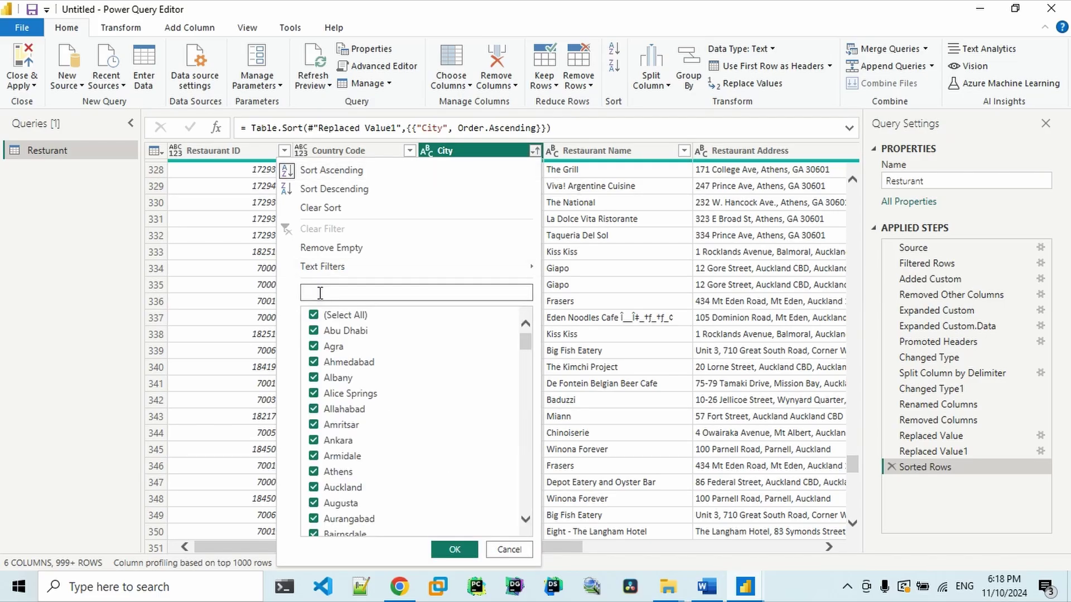
{"action": "type", "text": "B"}
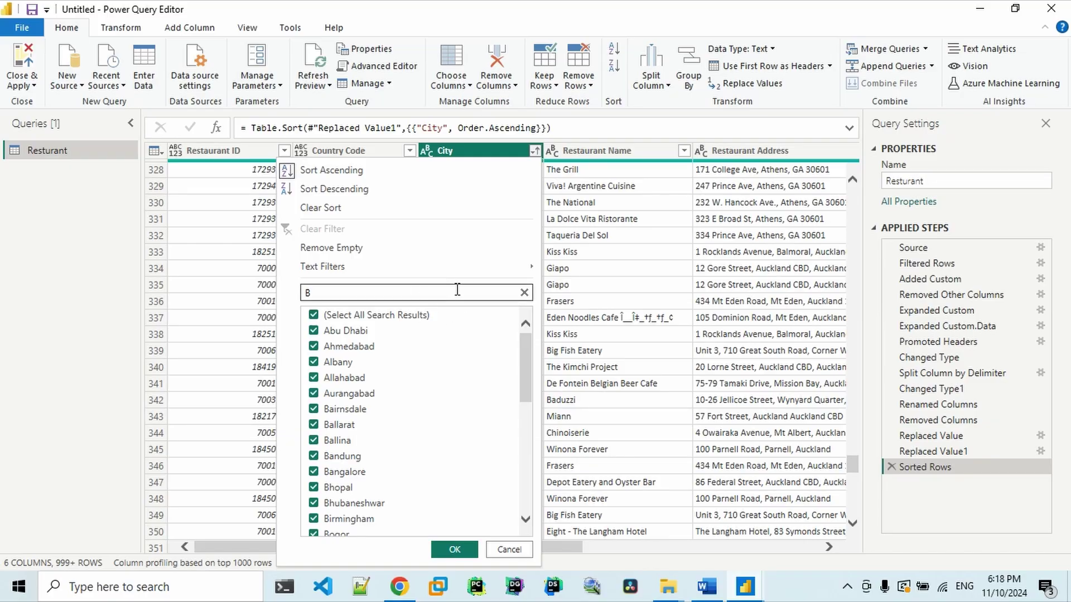
{"action": "key", "text": "BackSpace"}
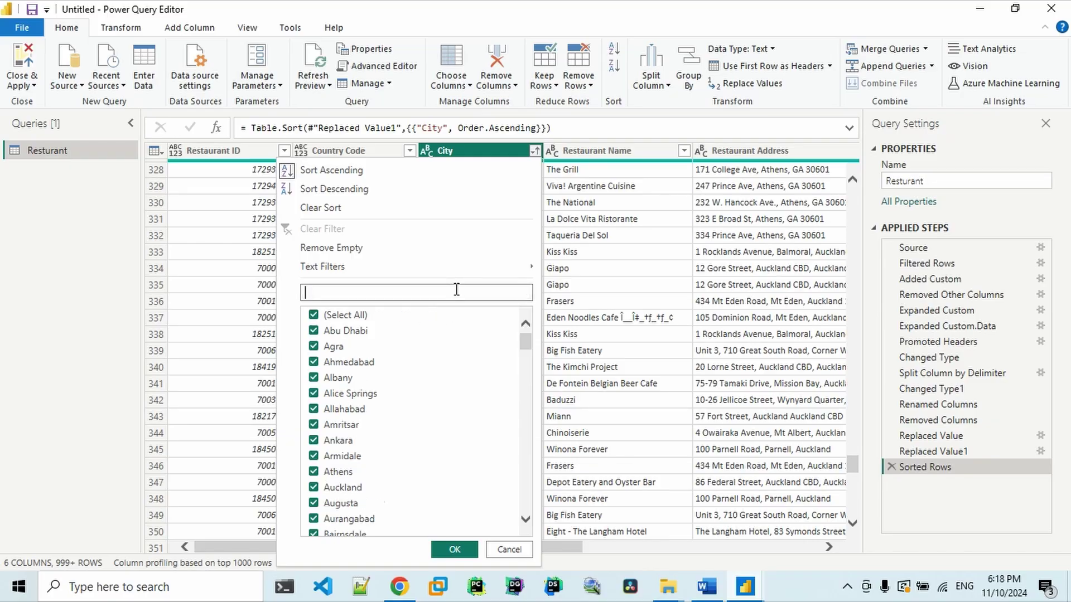
{"action": "left_click", "coordinate": [314, 316]}
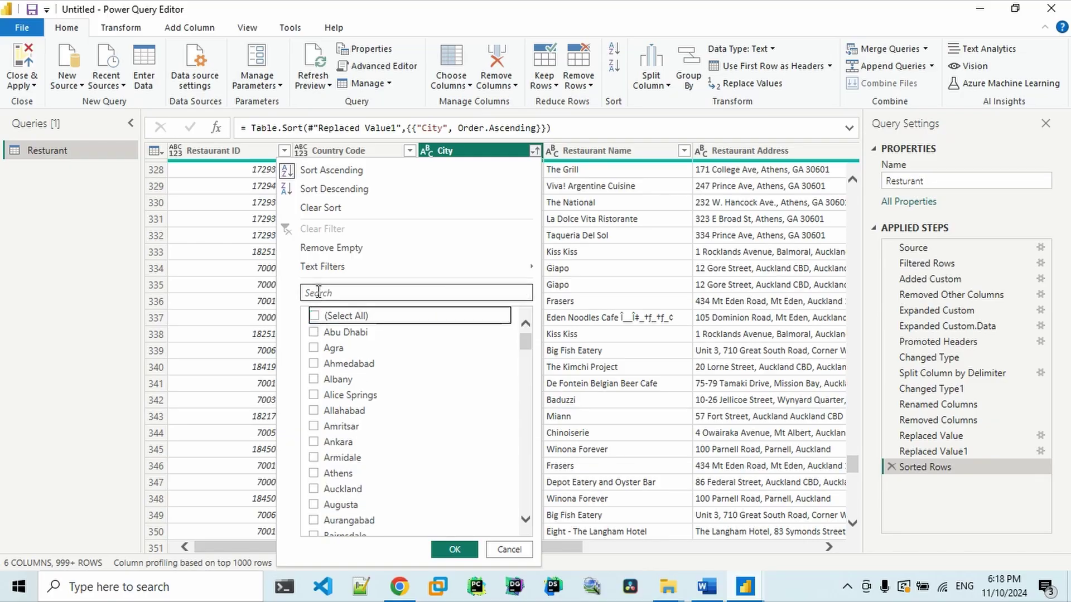
{"action": "left_click", "coordinate": [318, 292]}
{"action": "type", "text": "Br"}
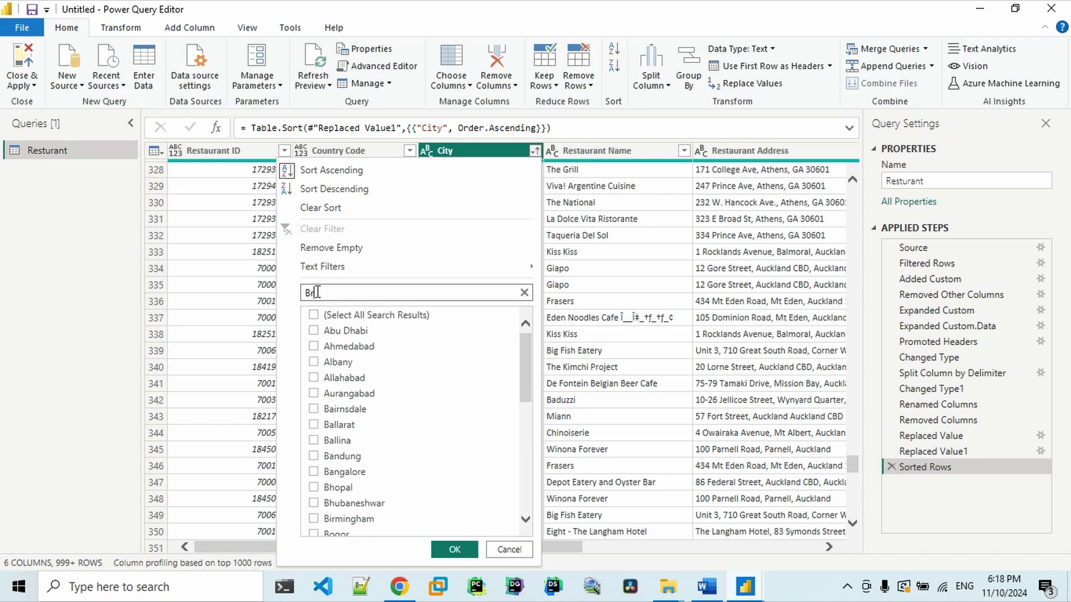
{"action": "left_click", "coordinate": [314, 334]}
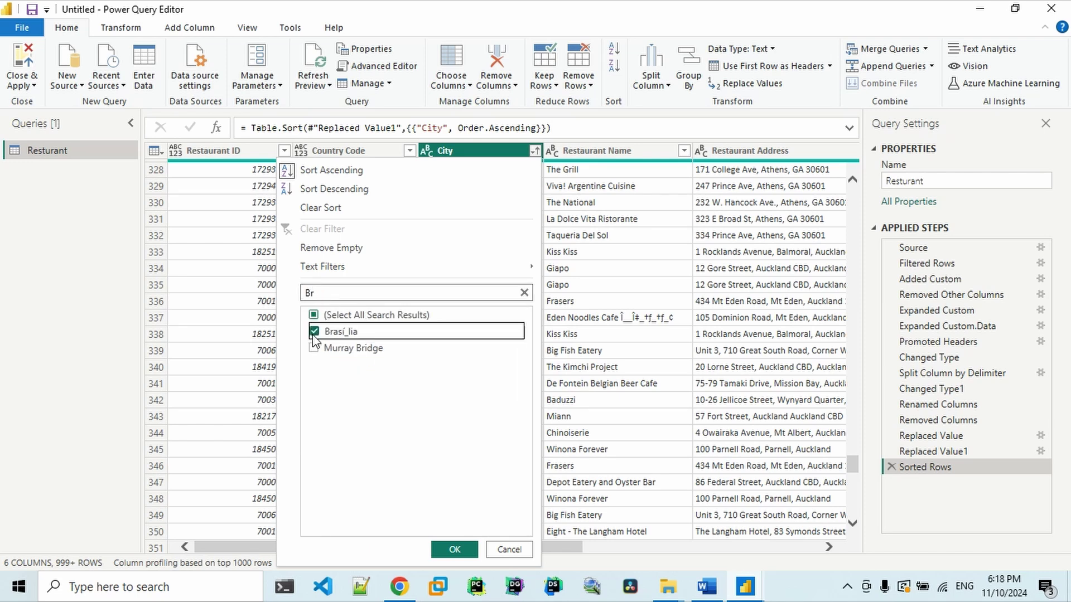
{"action": "left_click", "coordinate": [454, 549]}
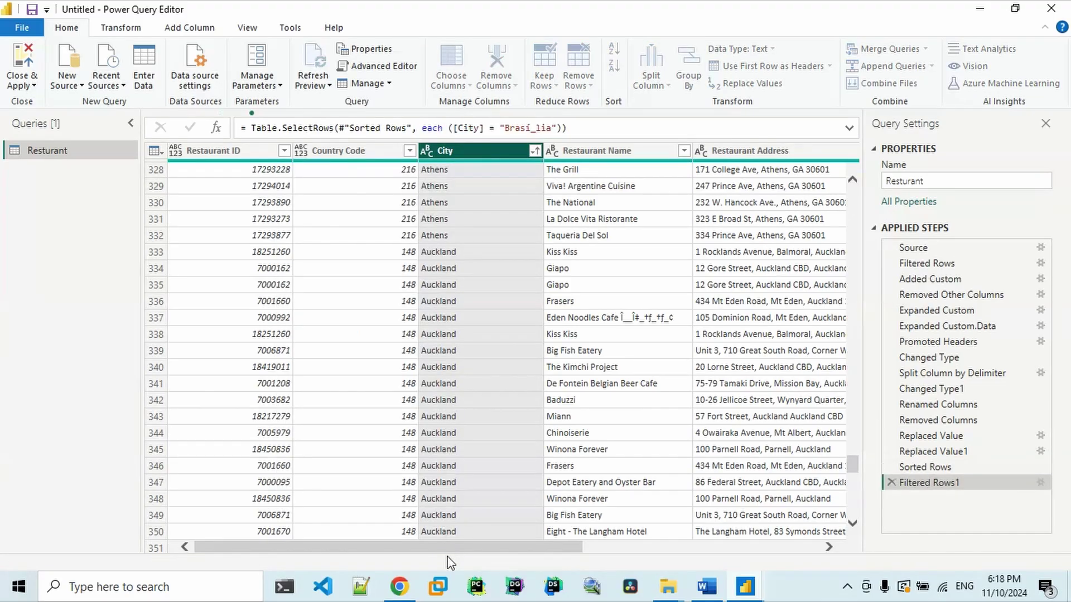
Step: Switch to Chrome, search the web for Brasília and copy the correctly spelled city name from the result heading
{"action": "left_click", "coordinate": [400, 595]}
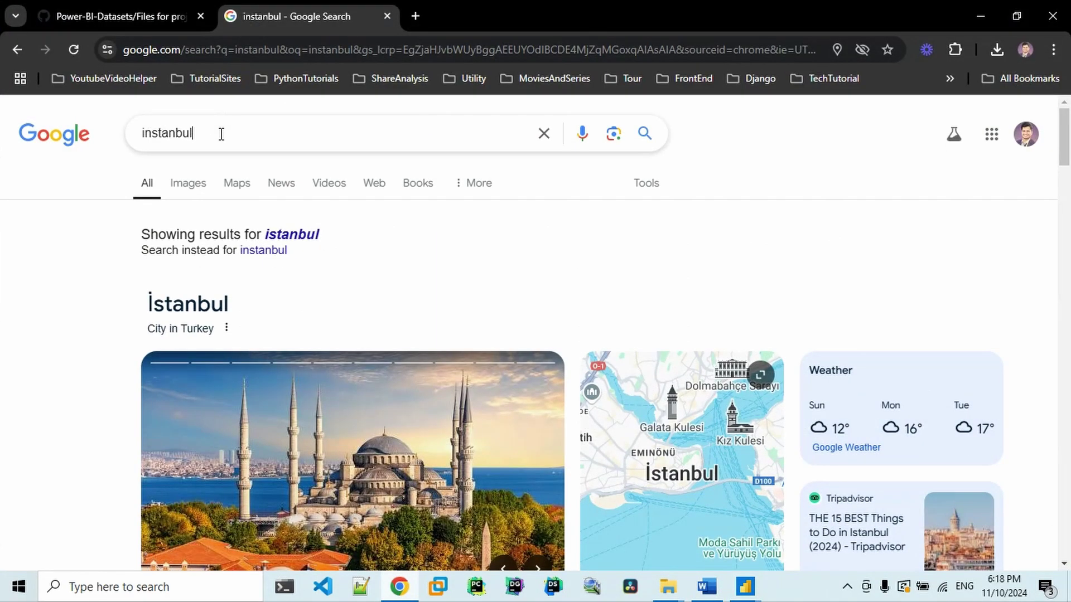
{"action": "double_click", "coordinate": [222, 134]}
{"action": "type", "text": "Bra"}
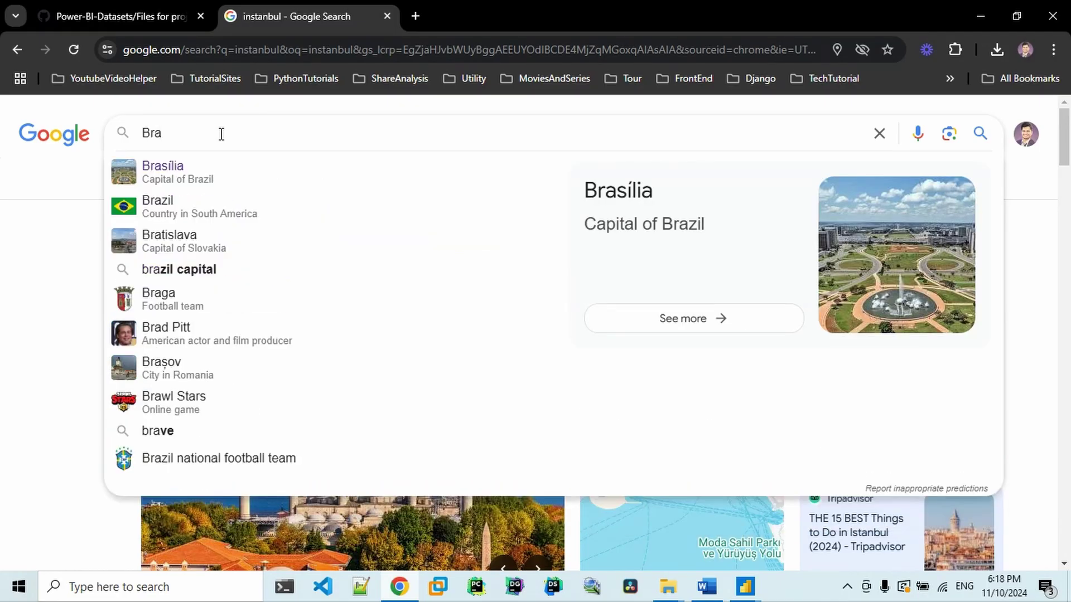
{"action": "left_click", "coordinate": [166, 179]}
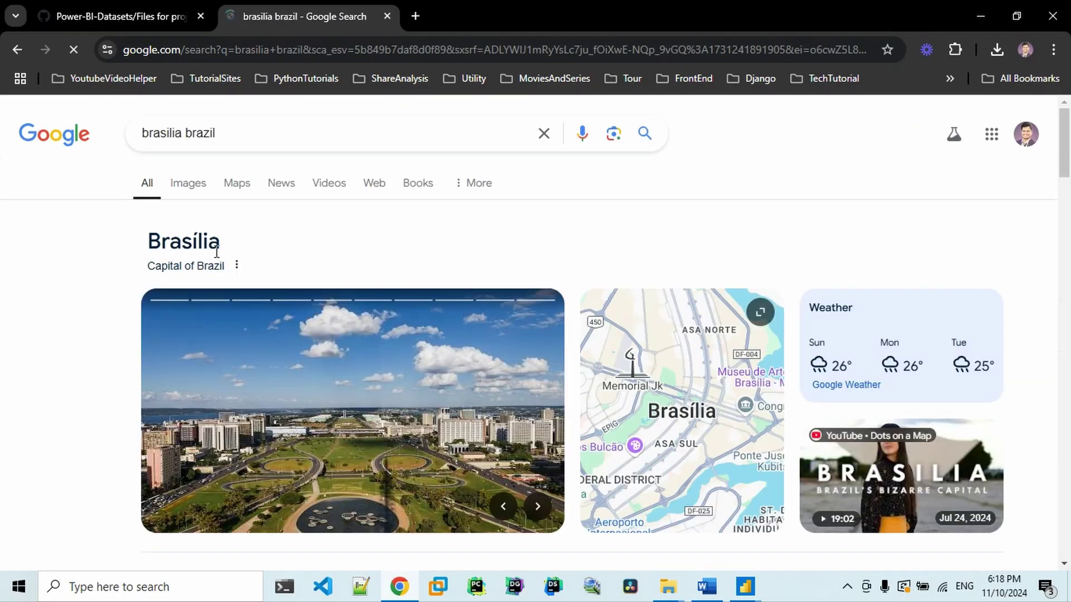
{"action": "double_click", "coordinate": [190, 241]}
{"action": "right_click", "coordinate": [190, 244]}
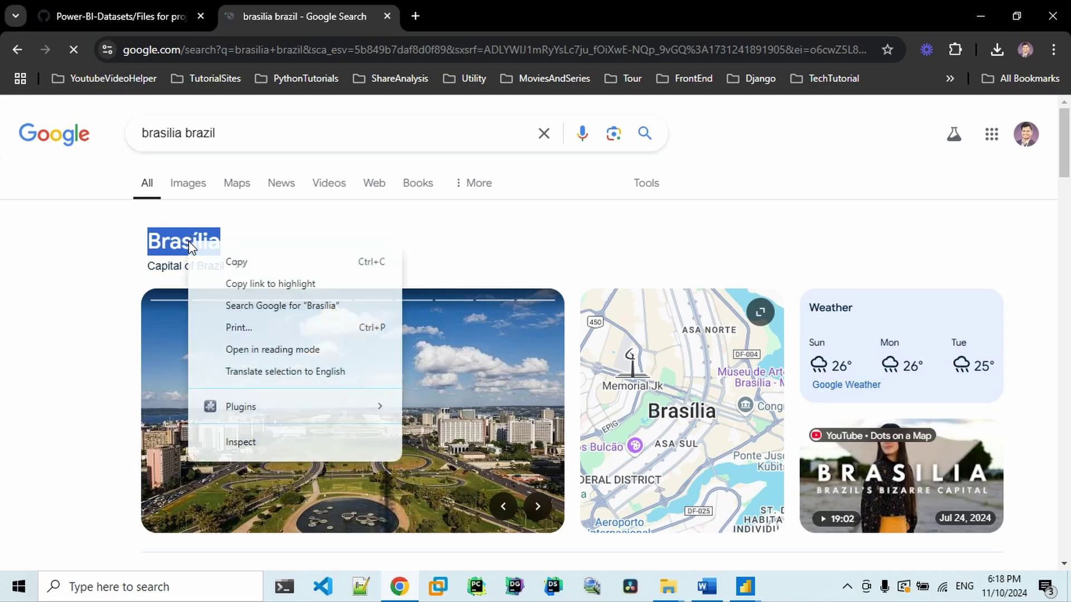
{"action": "left_click", "coordinate": [239, 263]}
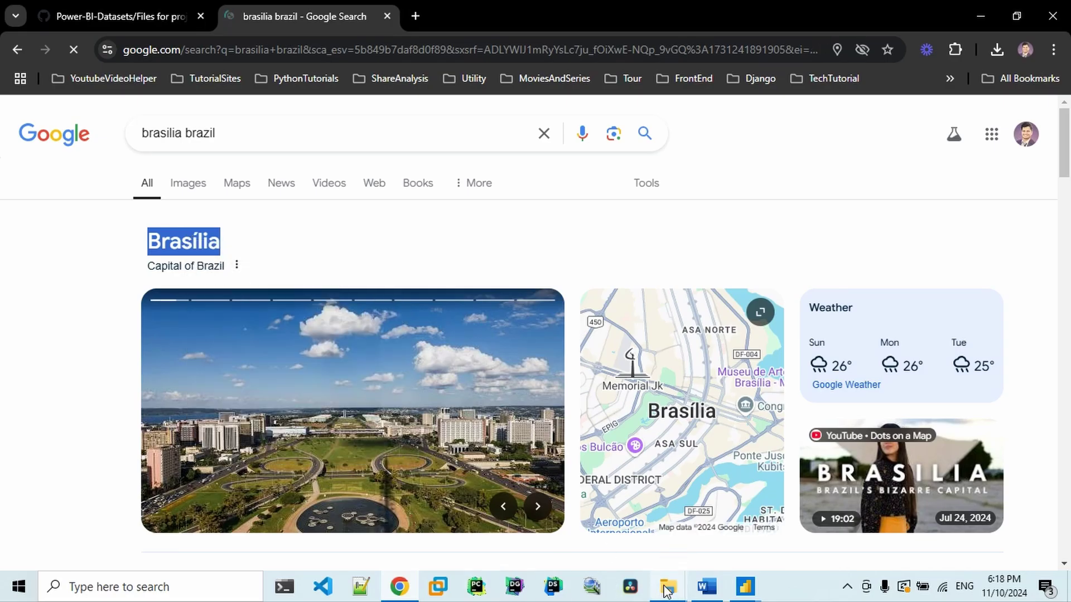
Step: Return to the Power Query Editor and replace Brasí_lia with Brasília in the City column
{"action": "mouse_move", "coordinate": [748, 595]}
{"action": "left_click", "coordinate": [795, 547]}
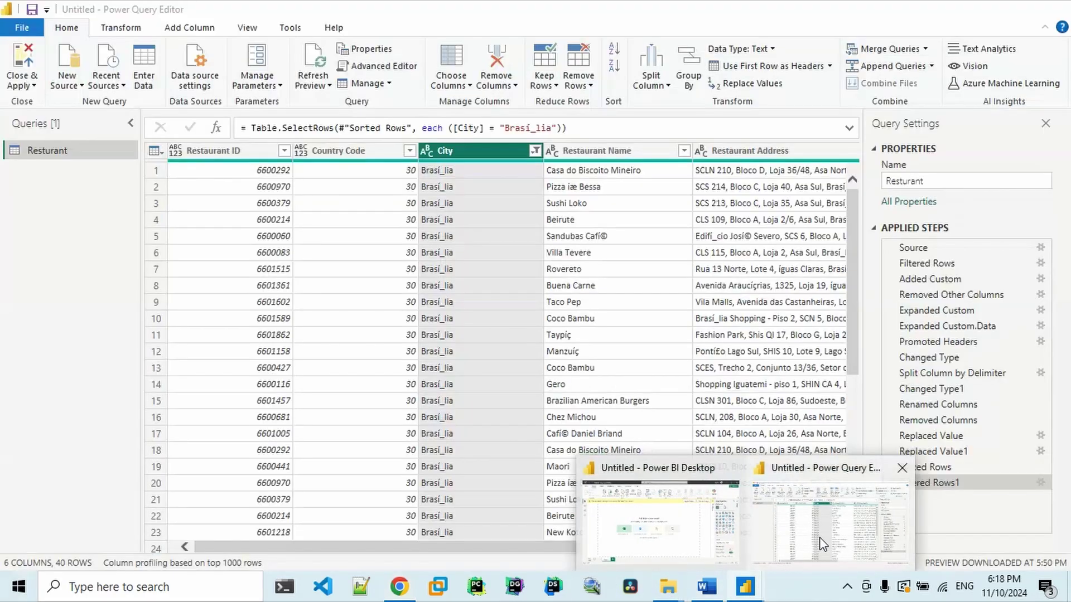
{"action": "right_click", "coordinate": [493, 215]}
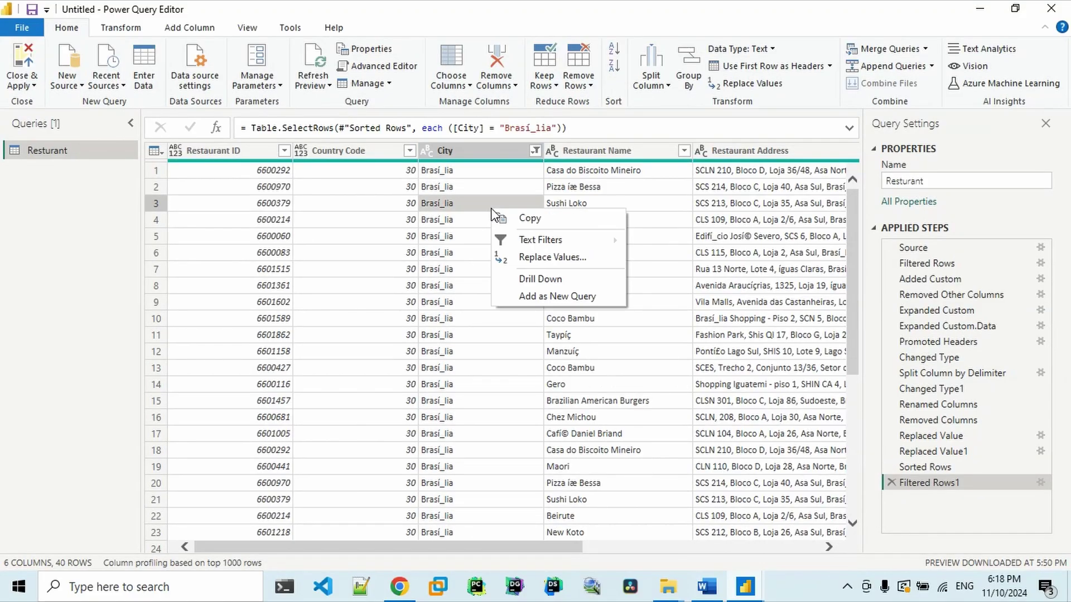
{"action": "left_click", "coordinate": [577, 259]}
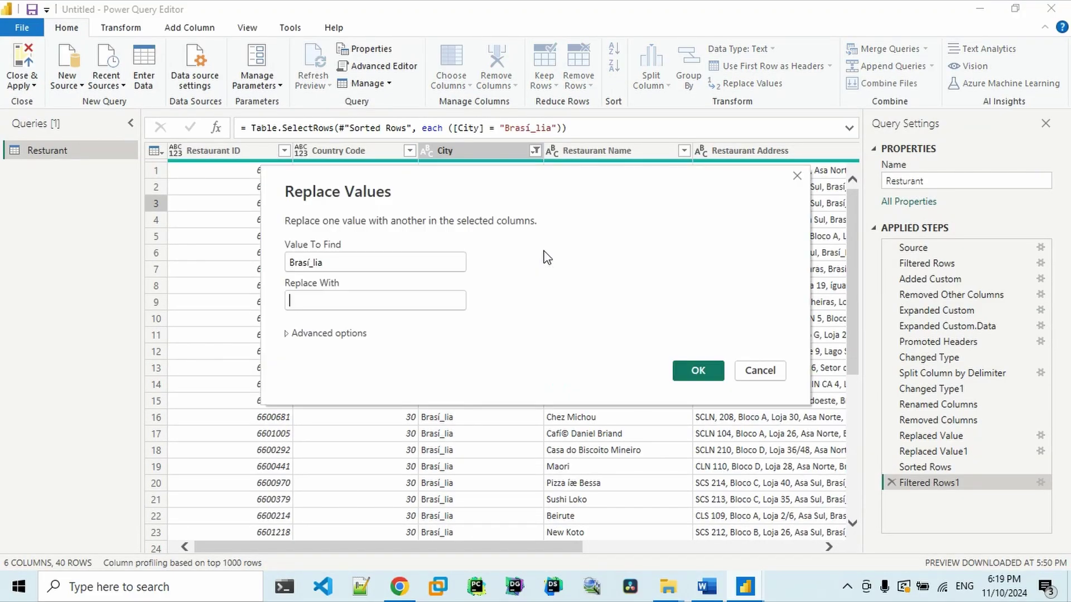
{"action": "left_click", "coordinate": [352, 300]}
{"action": "type", "text": "Brasilia"}
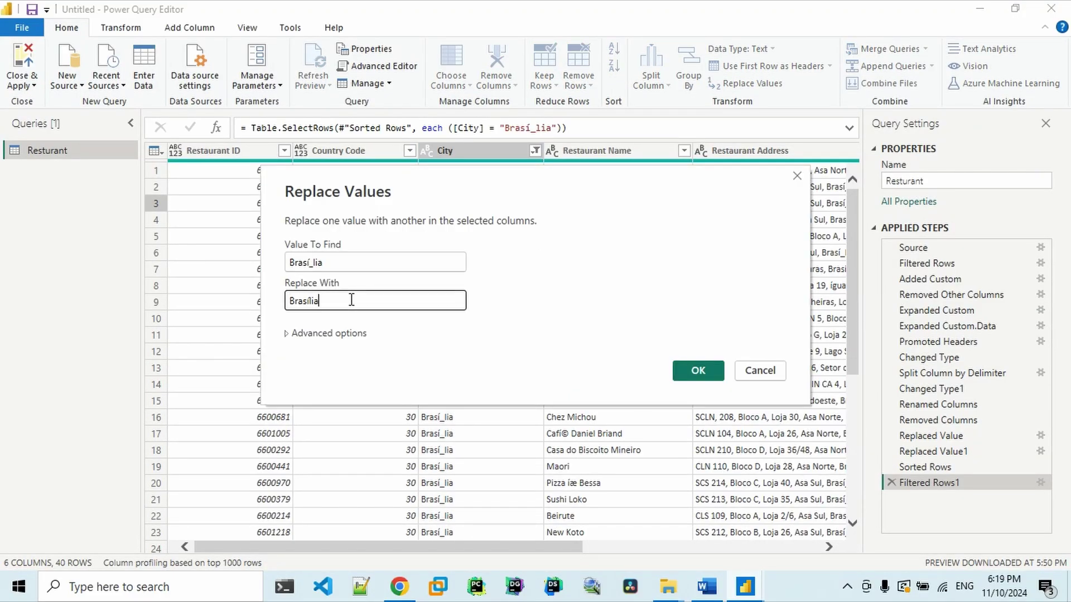
{"action": "left_click", "coordinate": [692, 372]}
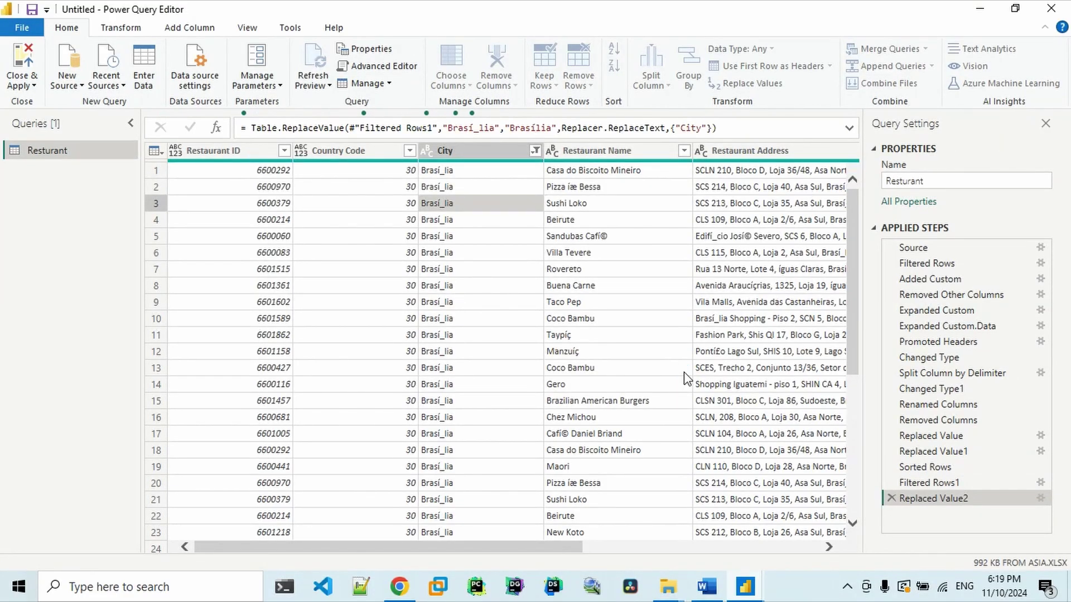
Step: Delete the Filtered Rows1 and Sorted Rows steps from the Resturant query's applied steps
{"action": "left_click", "coordinate": [892, 484]}
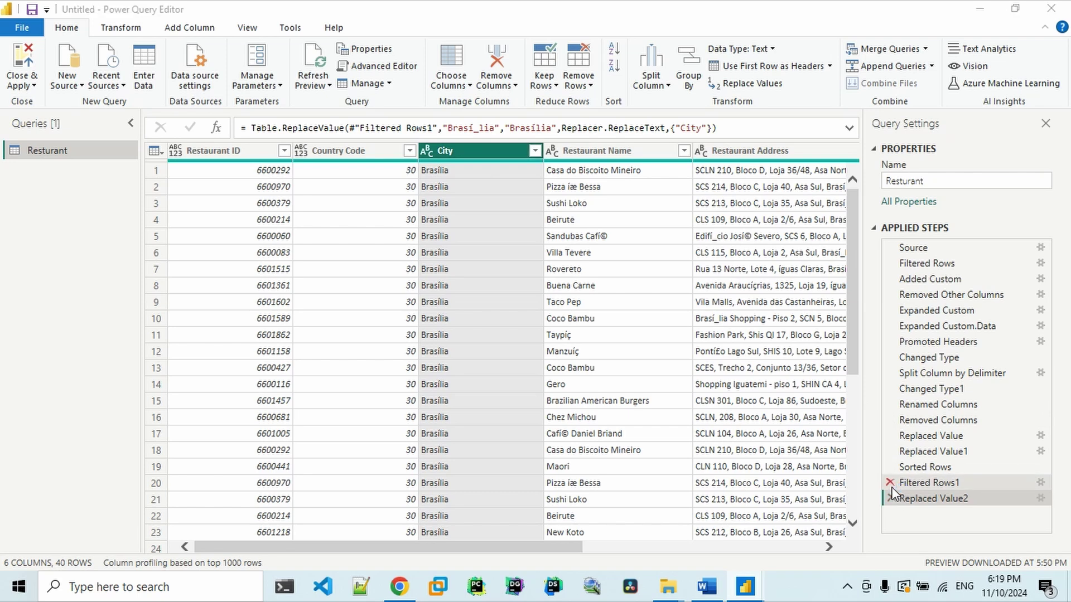
{"action": "left_click", "coordinate": [675, 327]}
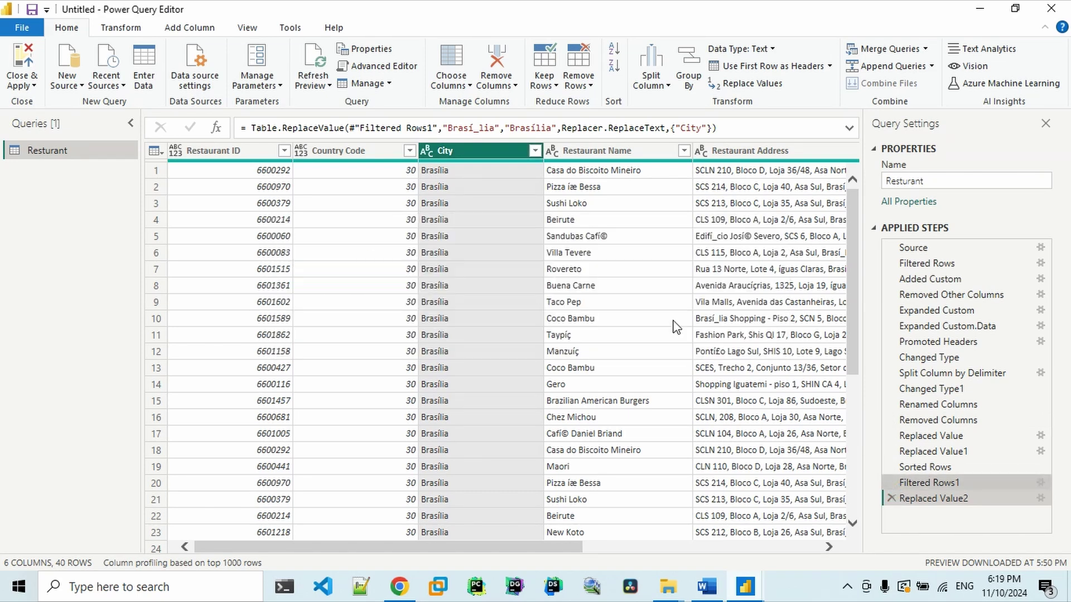
{"action": "left_click", "coordinate": [890, 468]}
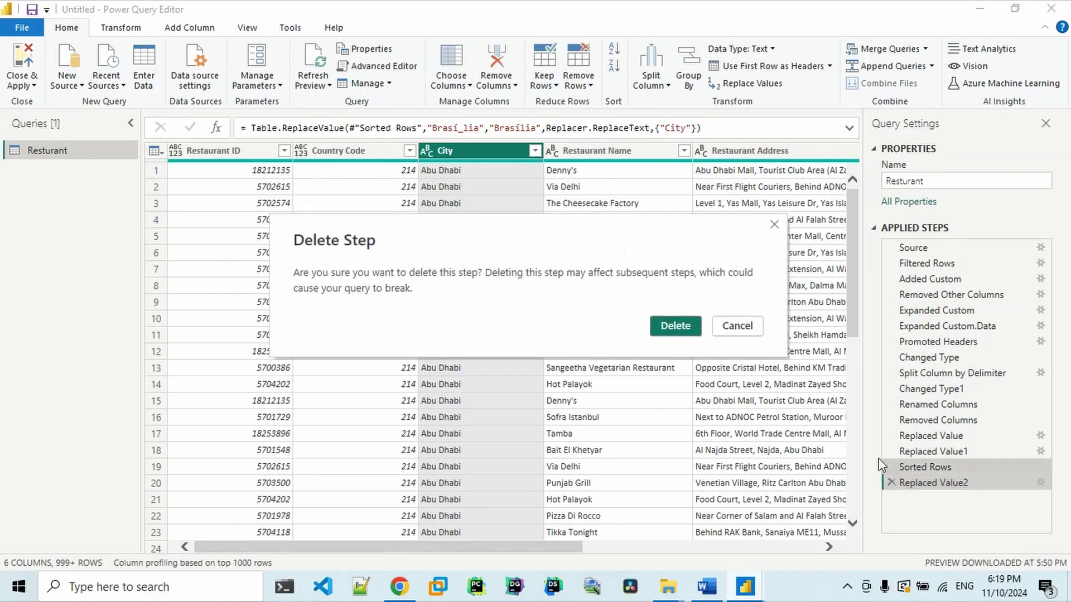
{"action": "left_click", "coordinate": [675, 327]}
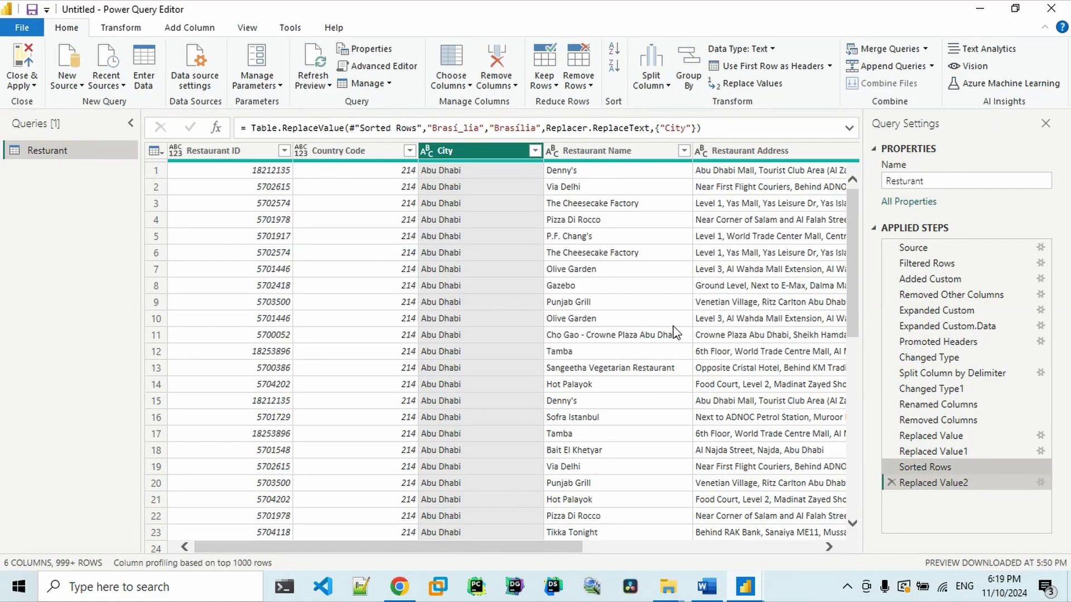
Step: Load all City filter values, search for "S" and filter the column to only Sí£o Paulo
{"action": "left_click", "coordinate": [535, 150]}
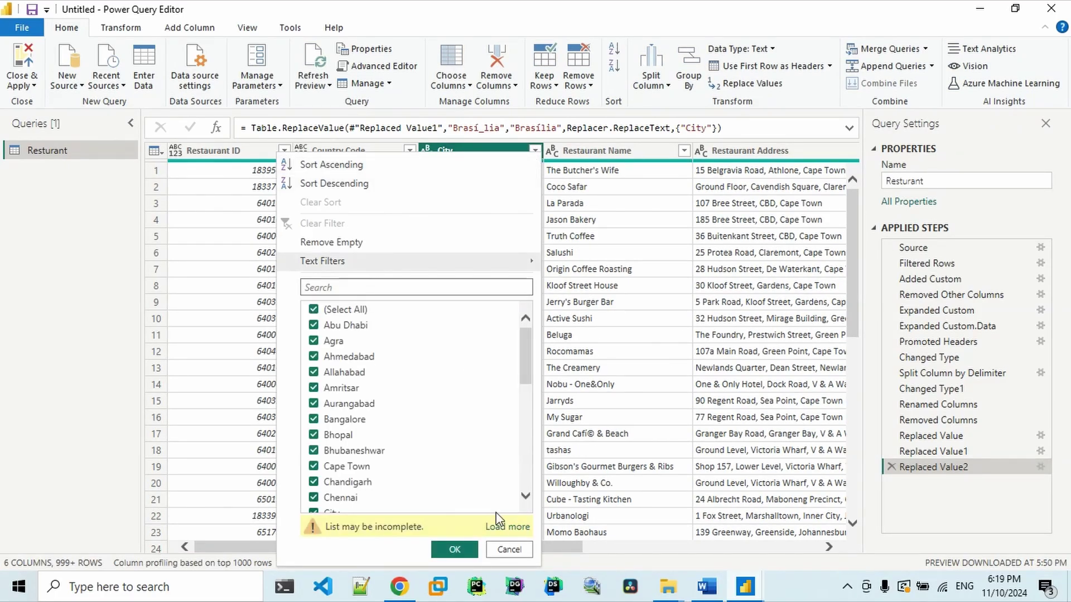
{"action": "left_click", "coordinate": [505, 527]}
{"action": "left_click", "coordinate": [336, 288]}
{"action": "type", "text": "S"}
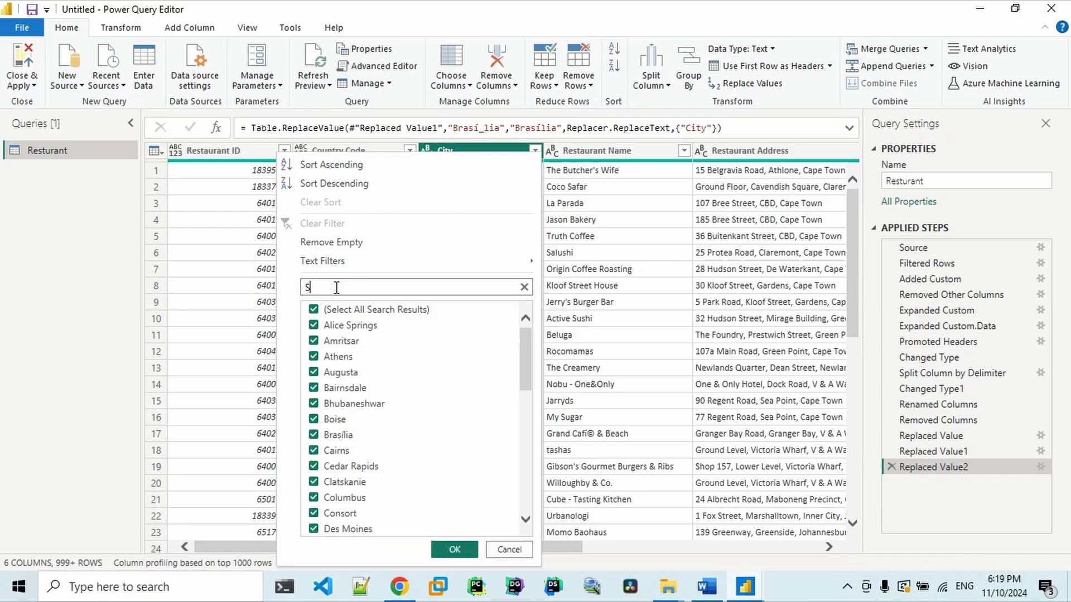
{"action": "key", "text": "BackSpace"}
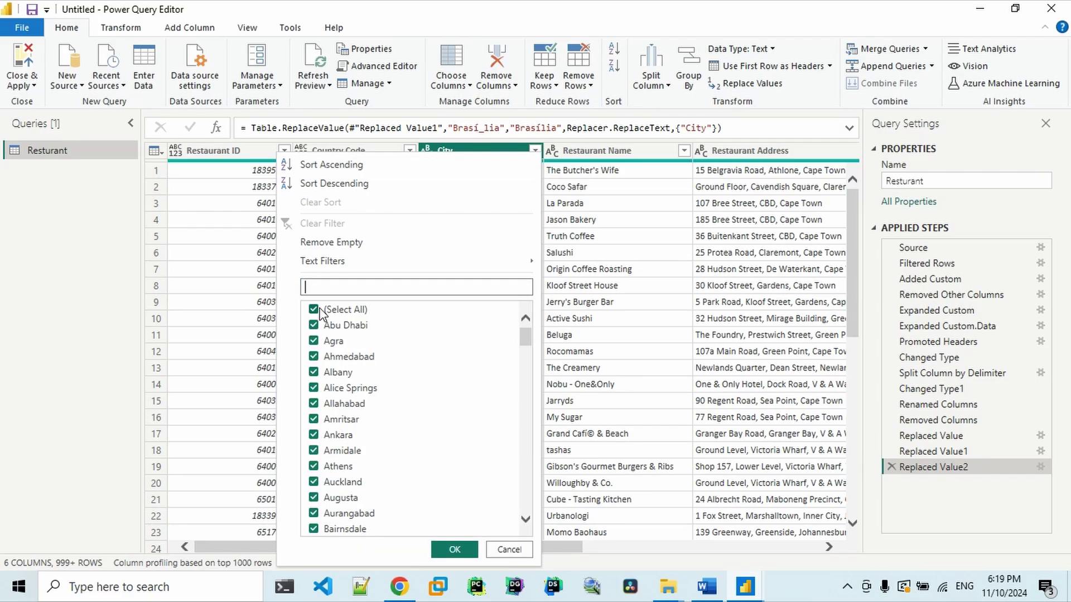
{"action": "left_click", "coordinate": [315, 288]}
{"action": "type", "text": "S"}
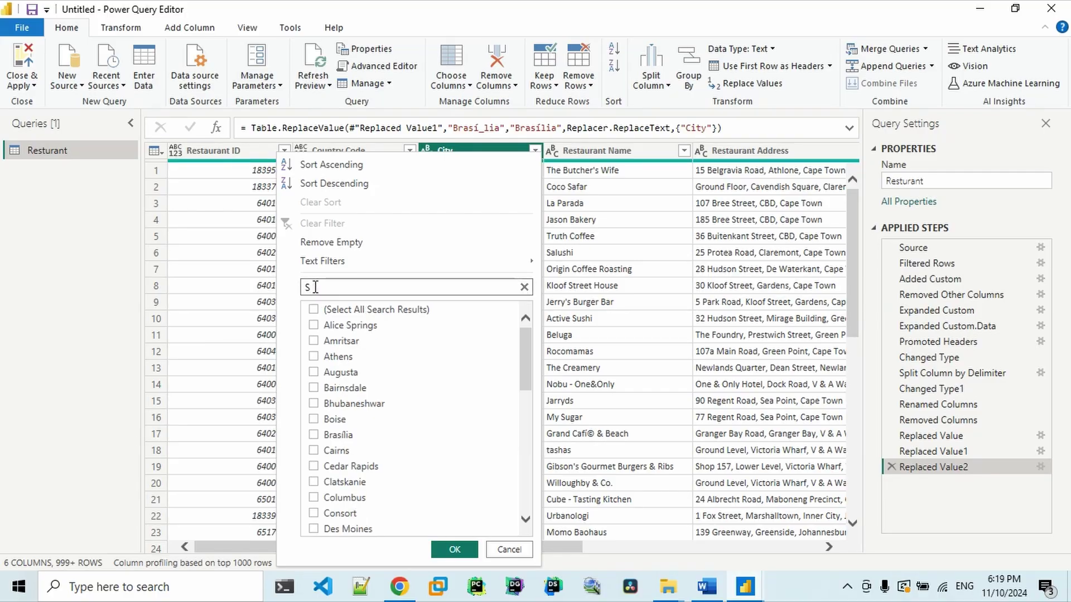
{"action": "left_click_drag", "start_coordinate": [520, 357], "coordinate": [520, 410]}
{"action": "left_click", "coordinate": [389, 285]}
{"action": "type", "text": "a"}
{"action": "left_click_drag", "start_coordinate": [524, 355], "coordinate": [520, 498]}
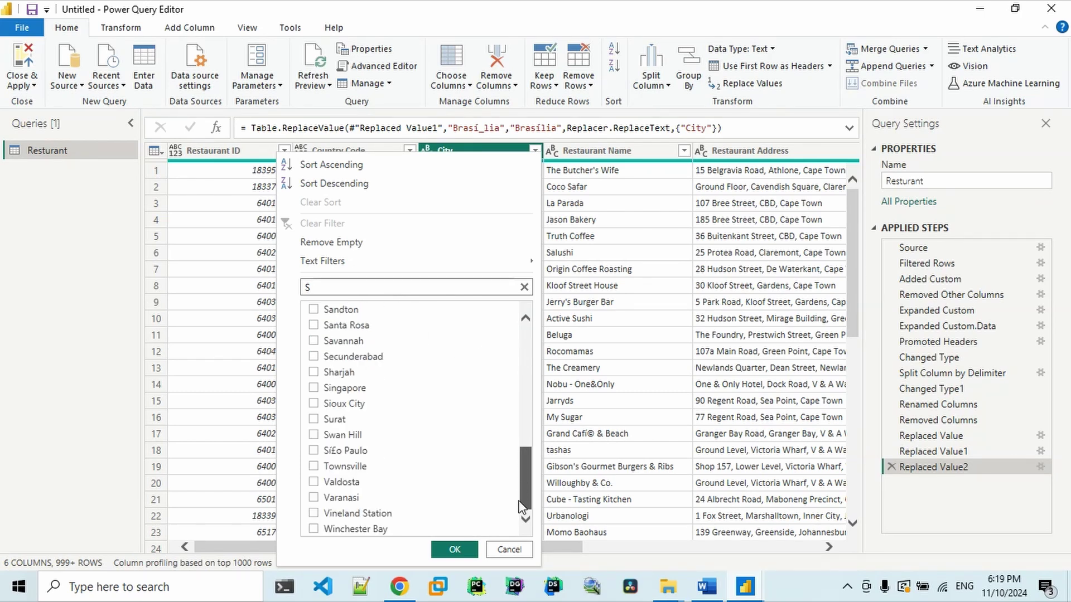
{"action": "left_click", "coordinate": [315, 452]}
{"action": "left_click", "coordinate": [454, 549]}
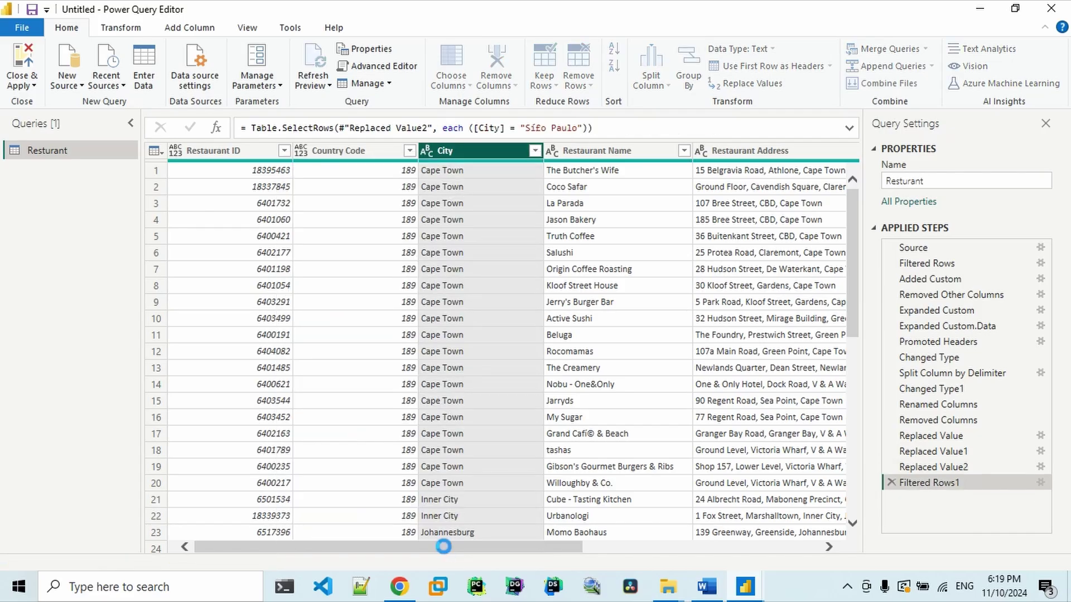
Step: Switch to Chrome, search the web for São Paulo and copy the correctly spelled city name from the result heading
{"action": "left_click", "coordinate": [400, 587]}
{"action": "triple_click", "coordinate": [196, 133]}
{"action": "type", "text": "sa"}
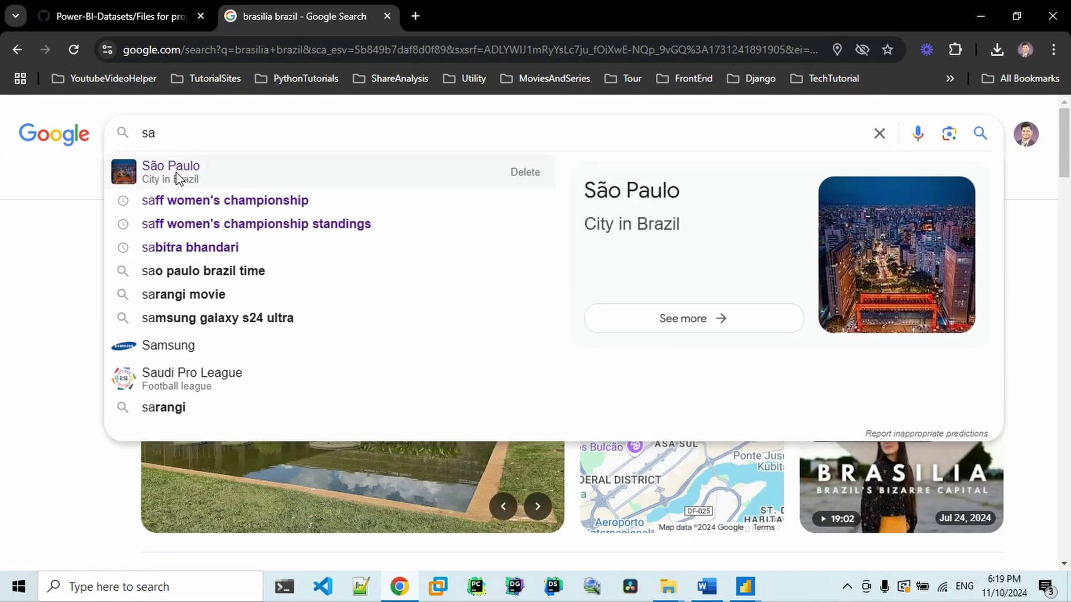
{"action": "left_click", "coordinate": [178, 172]}
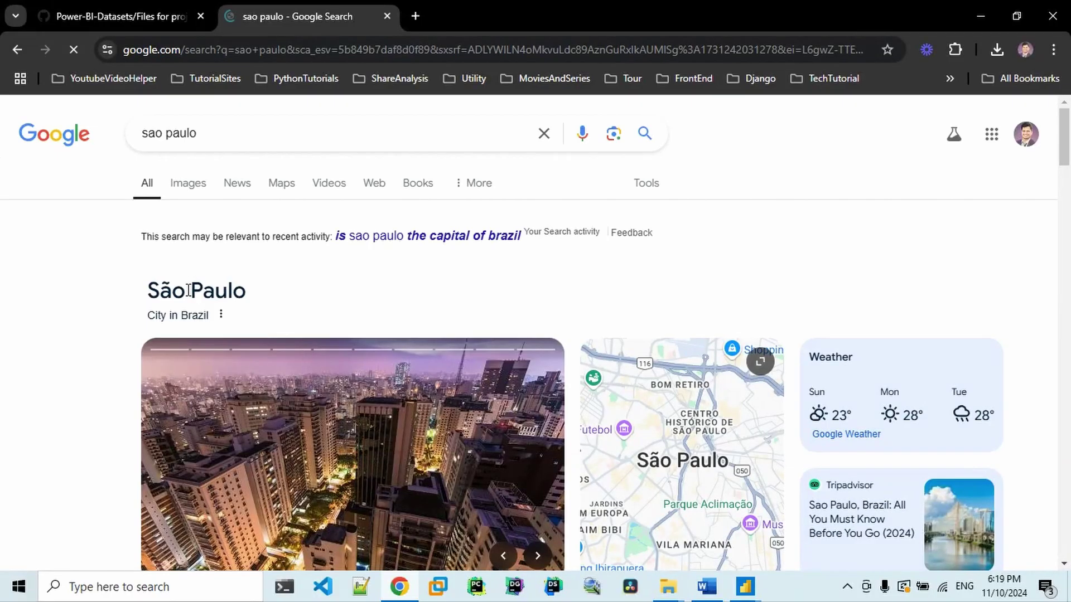
{"action": "triple_click", "coordinate": [165, 290]}
{"action": "right_click", "coordinate": [162, 291]}
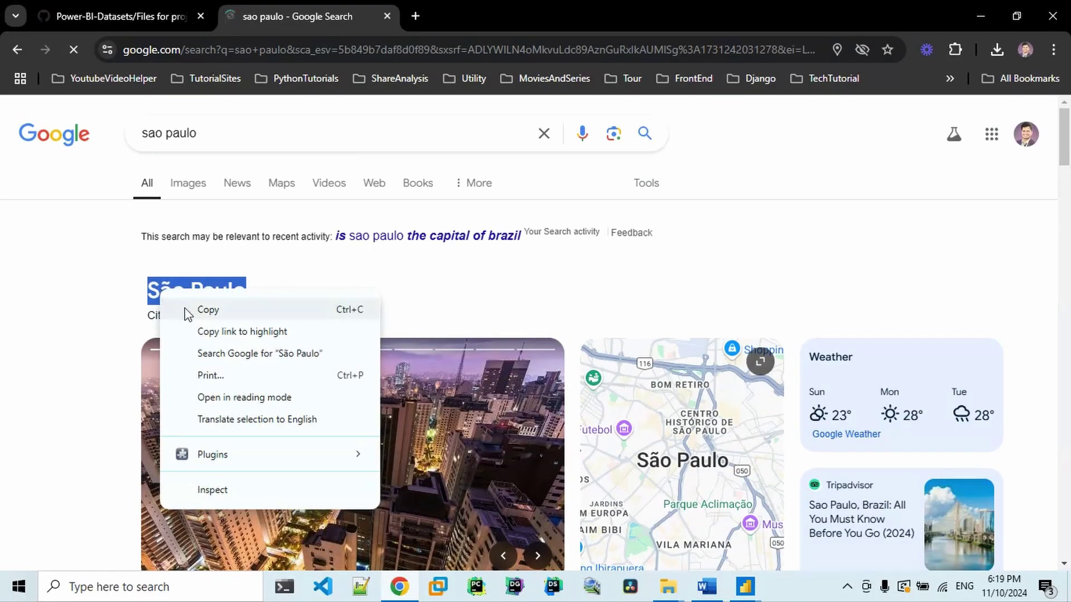
{"action": "left_click", "coordinate": [187, 311]}
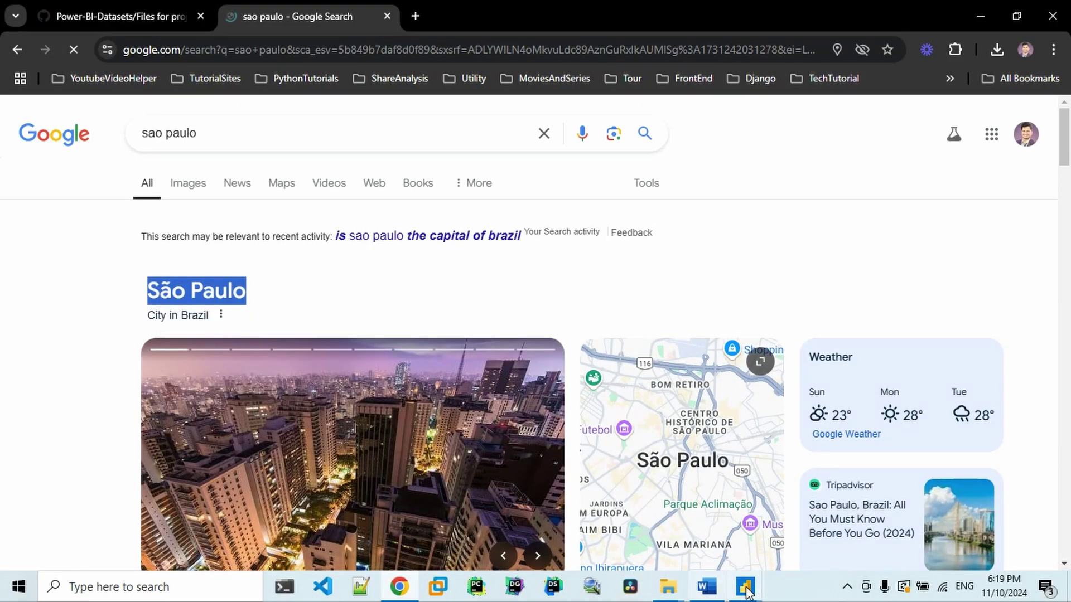
Step: Return to the Power Query Editor, replace Sí£o Paulo with São Paulo in the City column and delete the Filtered Rows1 step
{"action": "mouse_move", "coordinate": [745, 587]}
{"action": "left_click", "coordinate": [816, 524]}
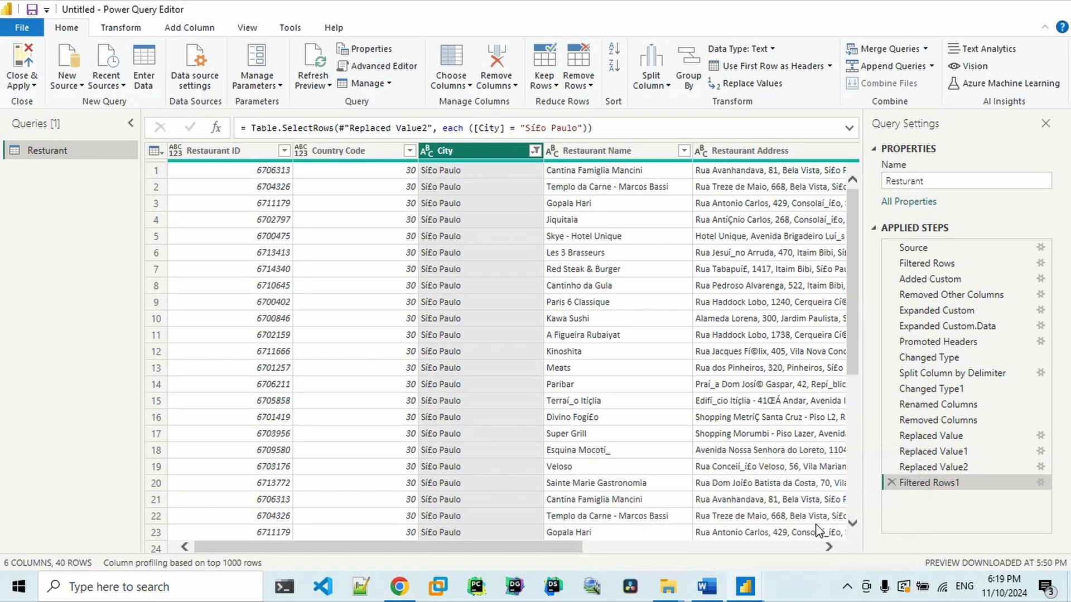
{"action": "right_click", "coordinate": [514, 234]}
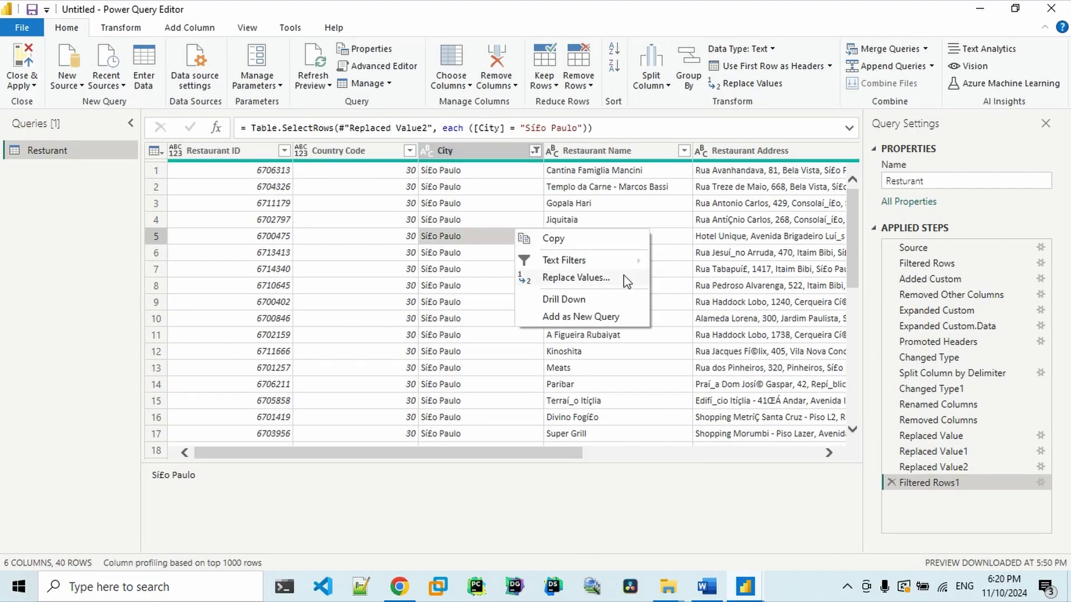
{"action": "left_click", "coordinate": [623, 276]}
{"action": "left_click", "coordinate": [449, 304]}
{"action": "key", "text": "ctrl+v"}
{"action": "left_click", "coordinate": [692, 368]}
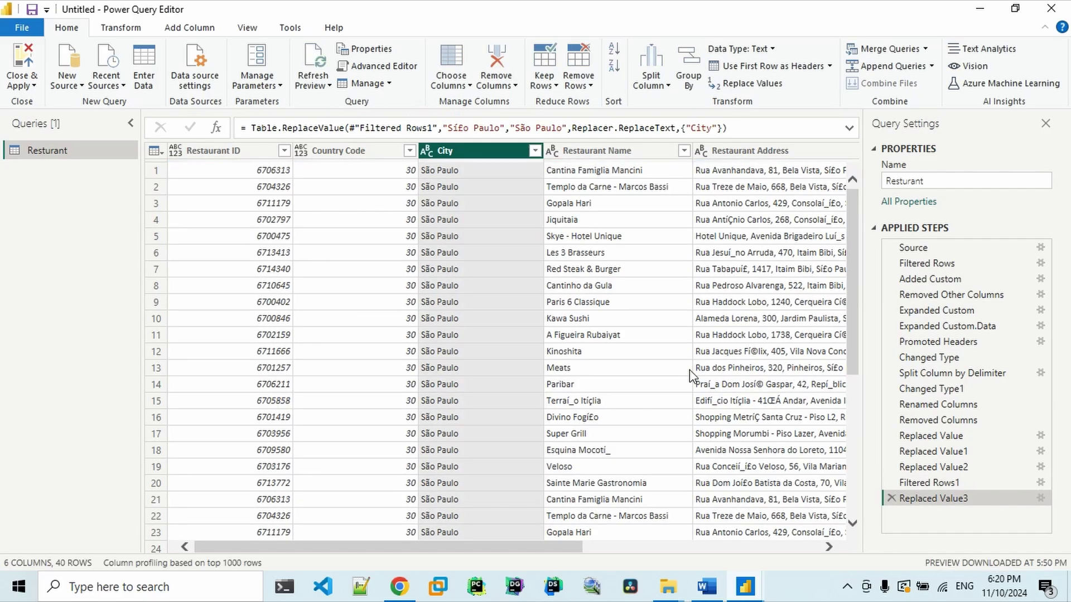
{"action": "left_click", "coordinate": [891, 483]}
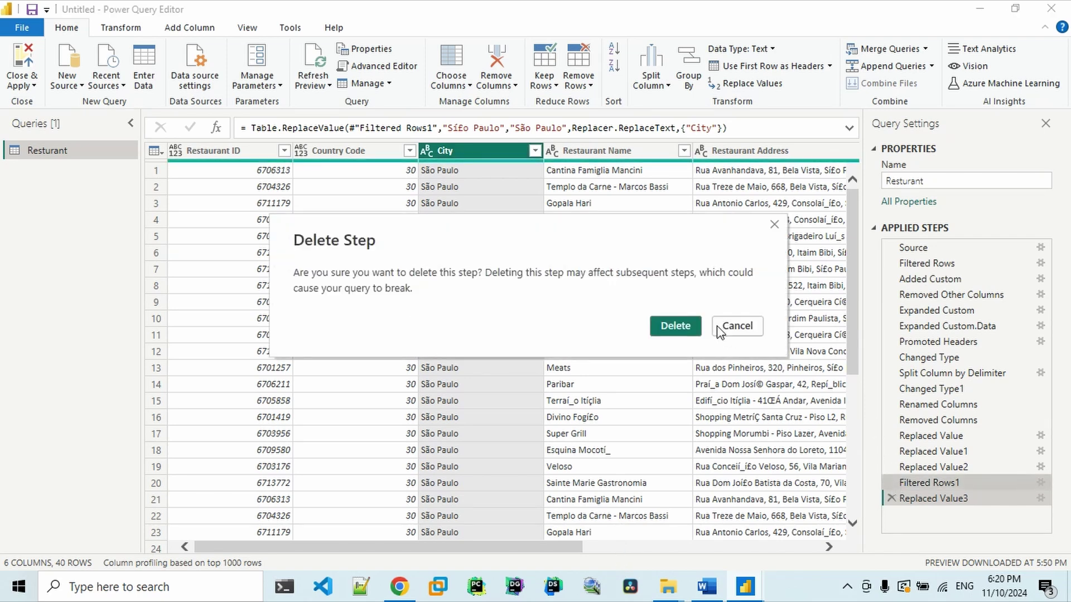
{"action": "left_click", "coordinate": [671, 319]}
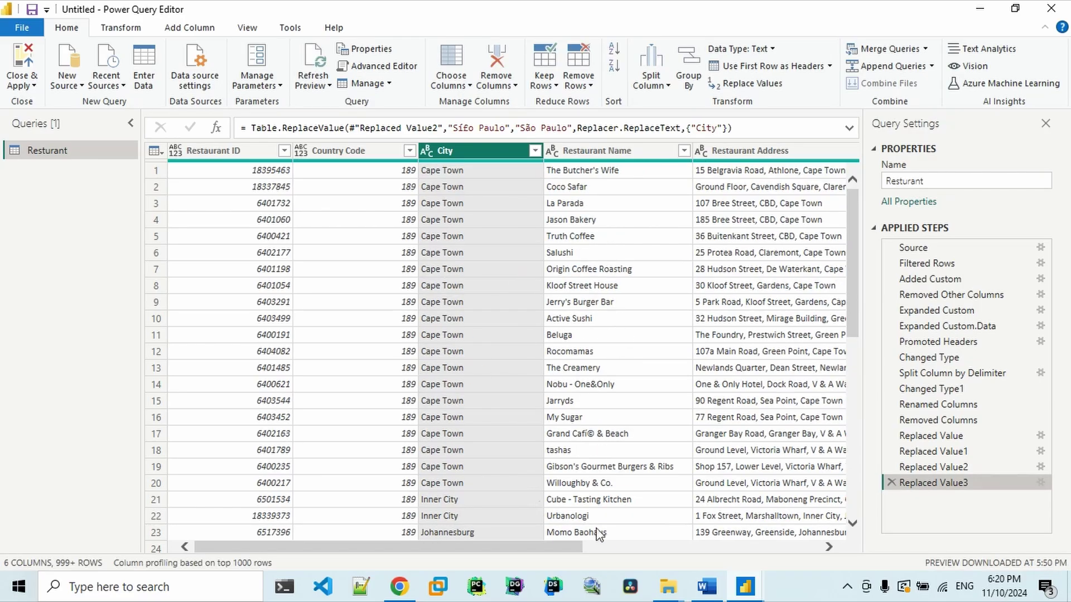
Step: Switch to the brief in Word and colour the Cedar Rapids and Istanbul correction examples red
{"action": "left_click", "coordinate": [707, 587]}
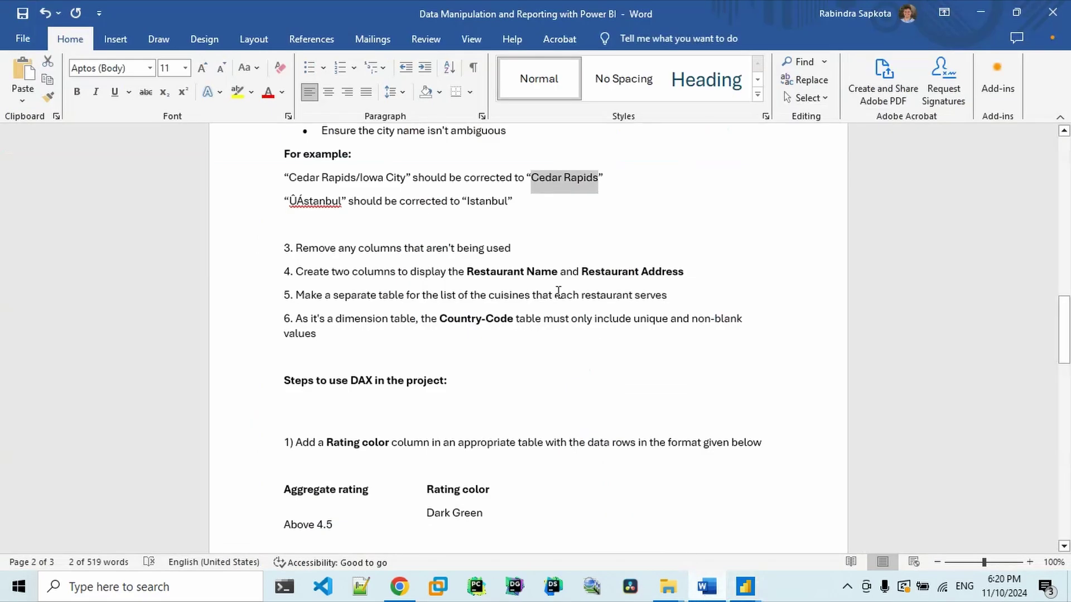
{"action": "left_click", "coordinate": [572, 193]}
{"action": "key", "text": "Up"}
{"action": "key", "text": "Right"}
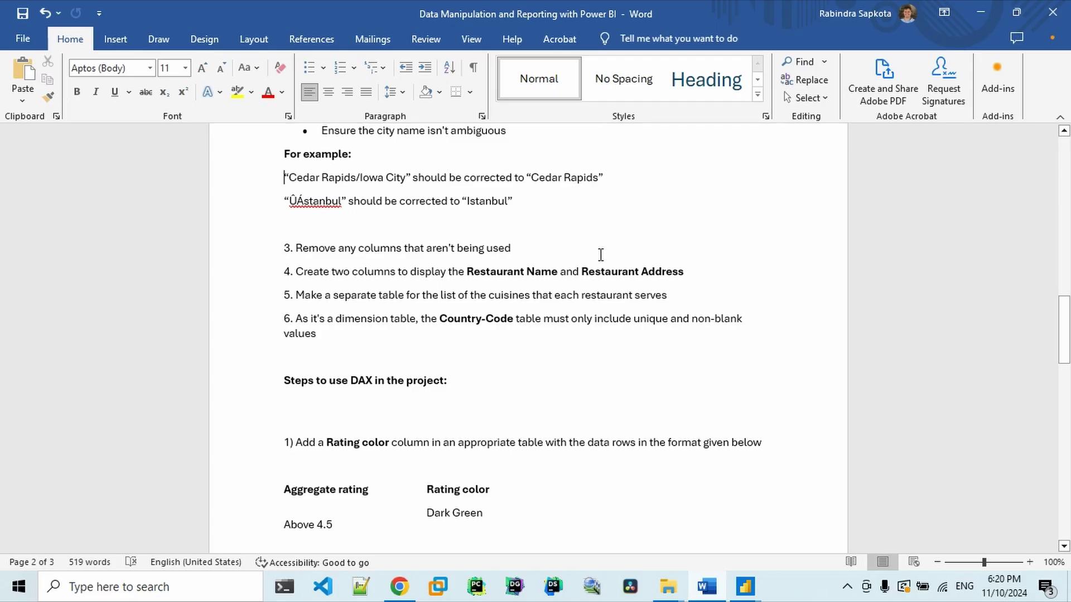
{"action": "left_click_drag", "start_coordinate": [516, 249], "coordinate": [461, 226]}
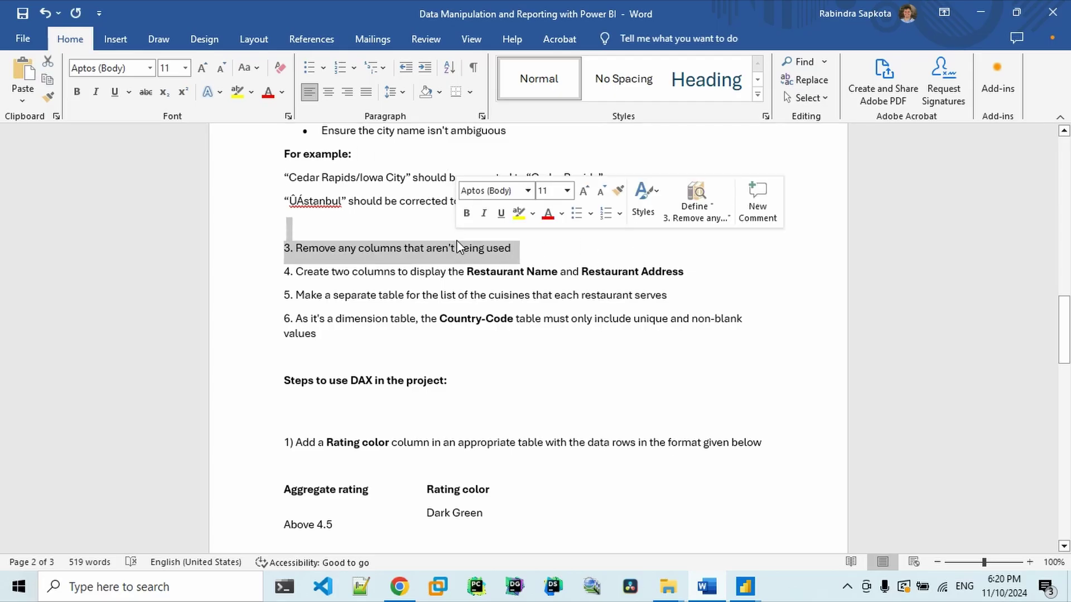
{"action": "left_click_drag", "start_coordinate": [284, 177], "coordinate": [545, 205]}
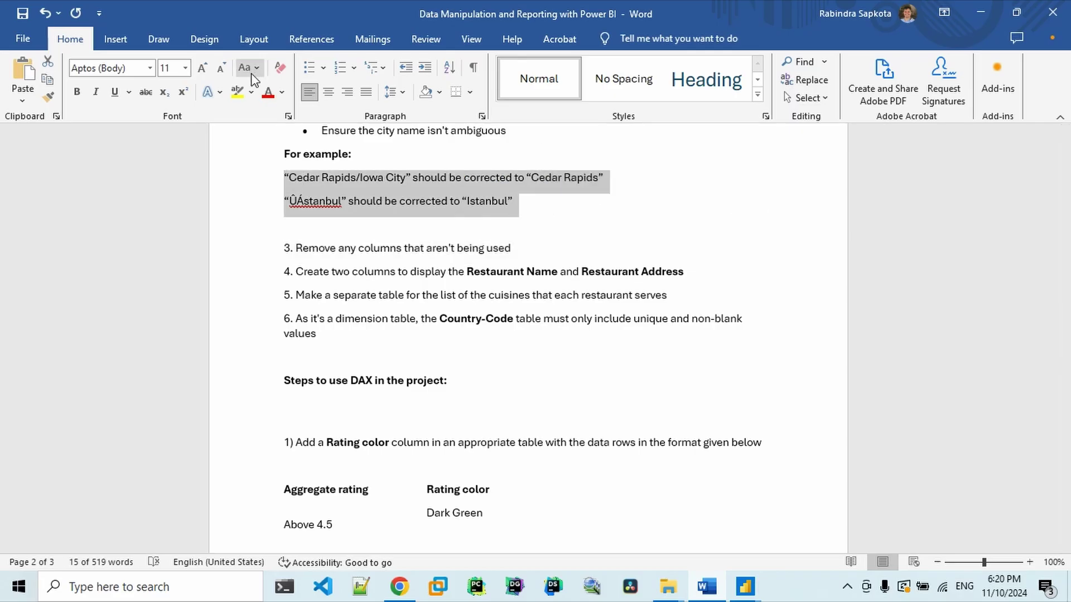
{"action": "left_click", "coordinate": [274, 99]}
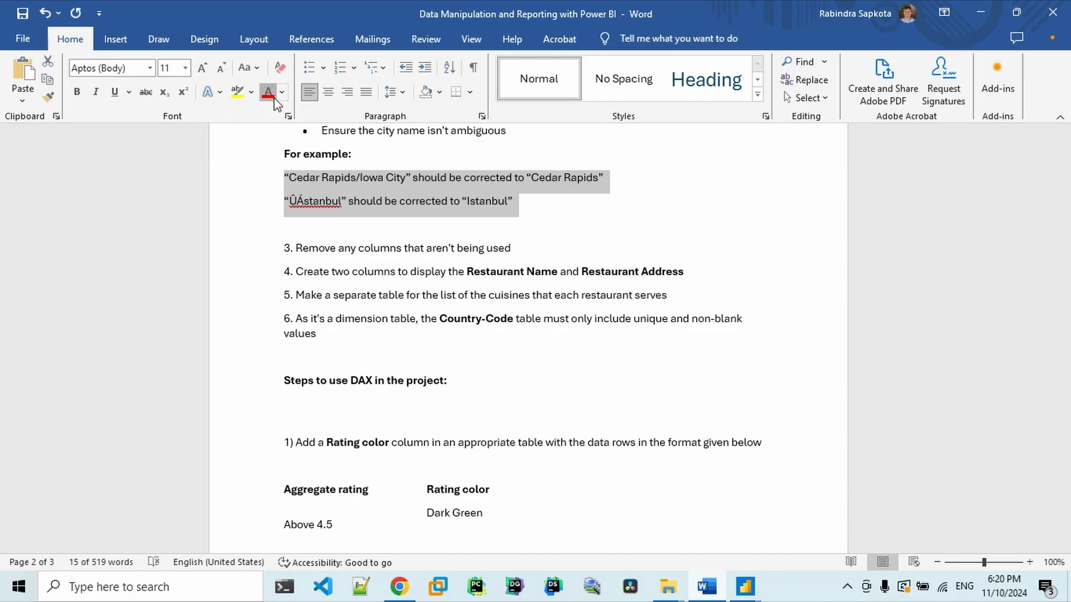
Step: Colour brief items 4 (Restaurant Name and Restaurant Address columns) and 3 (remove unused columns) red
{"action": "triple_click", "coordinate": [692, 278]}
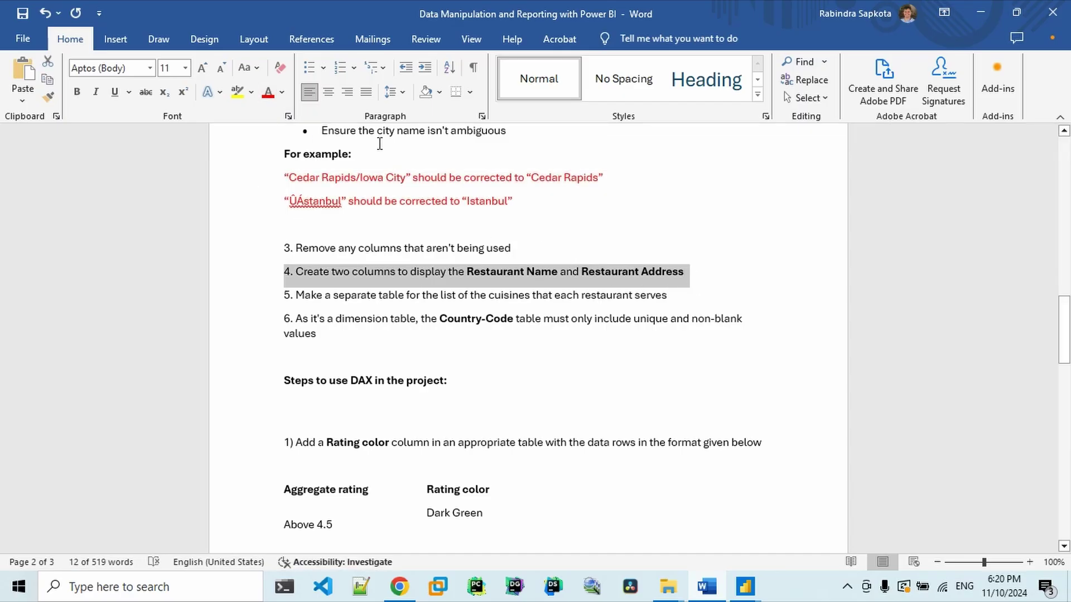
{"action": "left_click", "coordinate": [268, 93]}
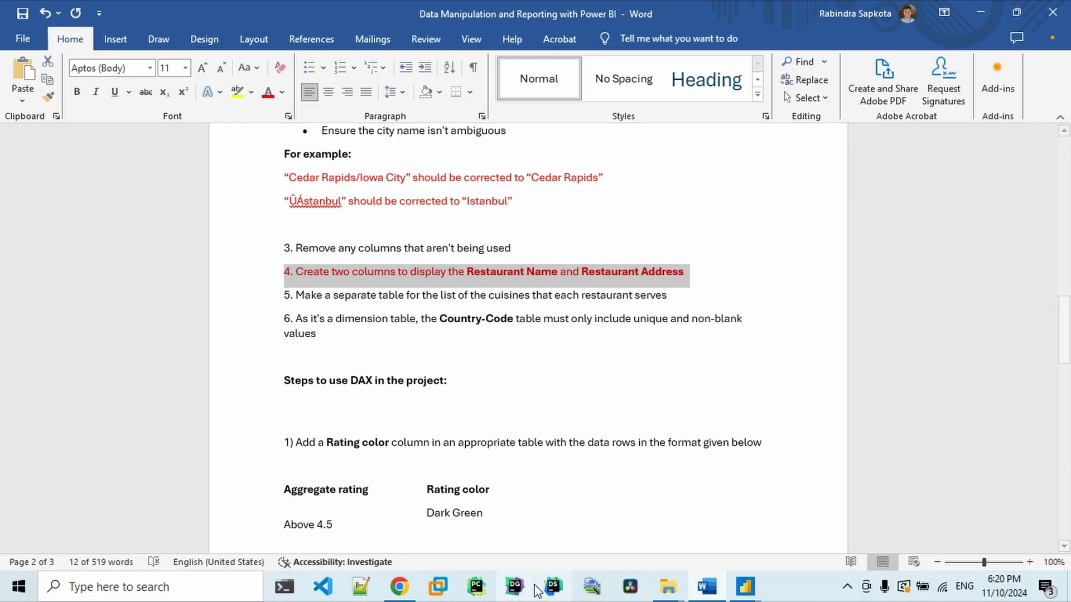
{"action": "triple_click", "coordinate": [555, 245]}
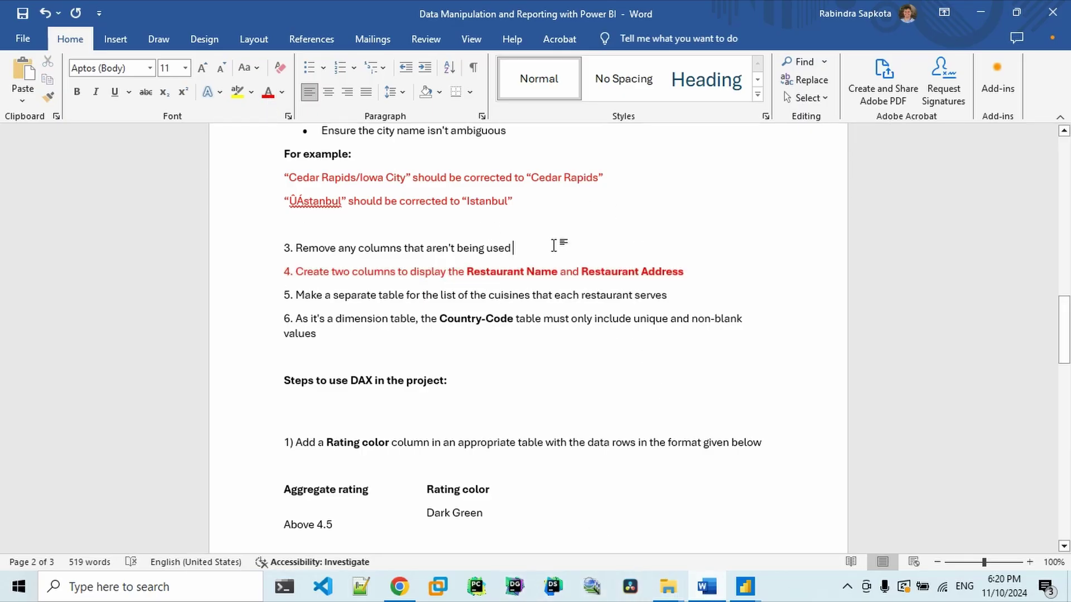
{"action": "left_click", "coordinate": [269, 93]}
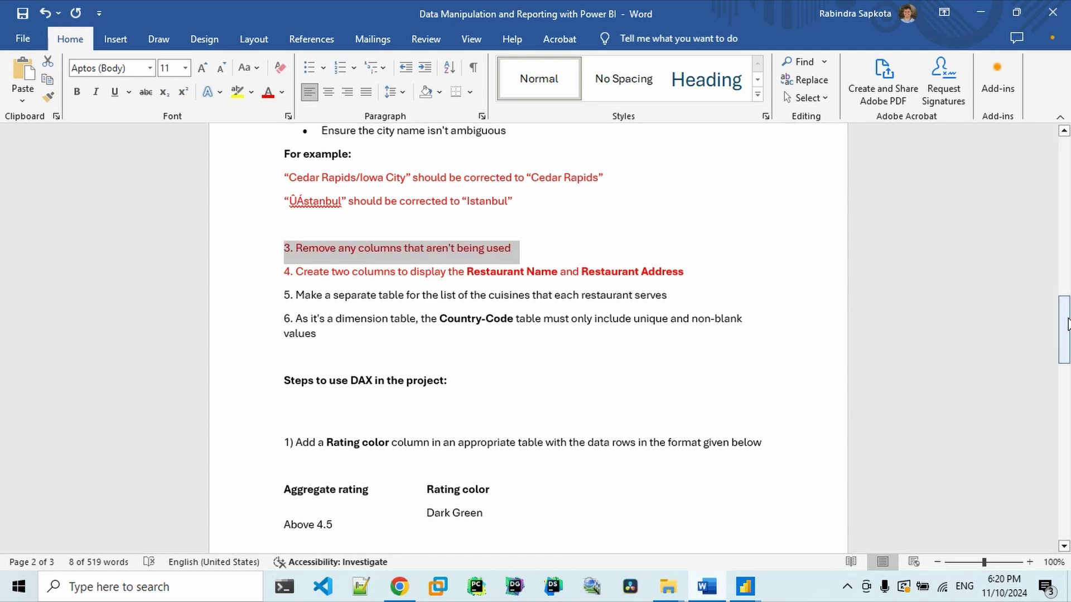
Step: Colour the brief red from item 1, importing the Excel files, through the second "For example:" under the city-name instructions
{"action": "left_click_drag", "start_coordinate": [1063, 327], "coordinate": [1066, 281]}
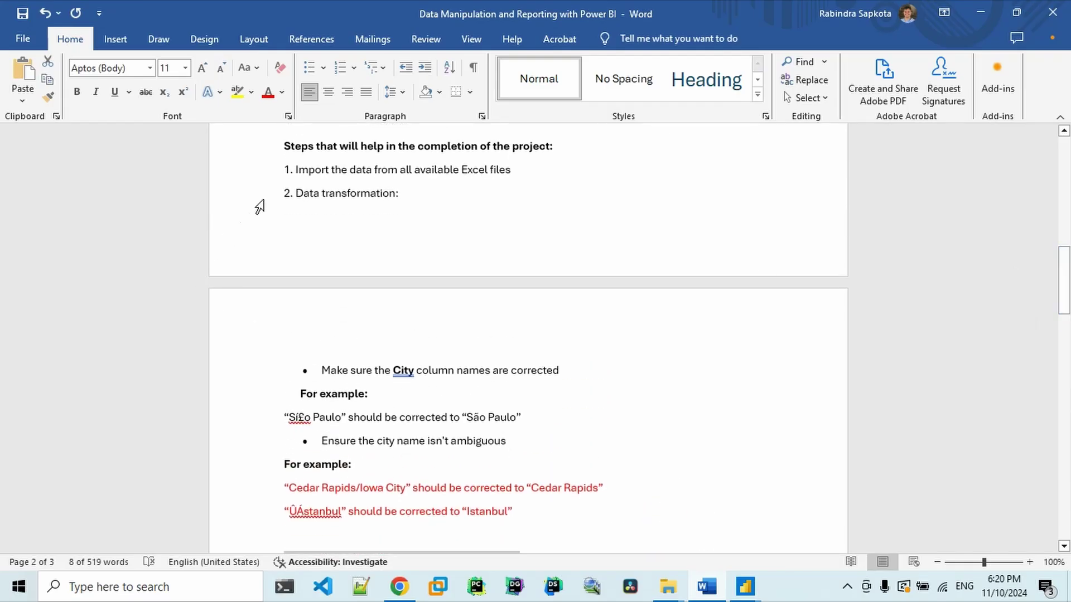
{"action": "left_click_drag", "start_coordinate": [284, 166], "coordinate": [489, 468]}
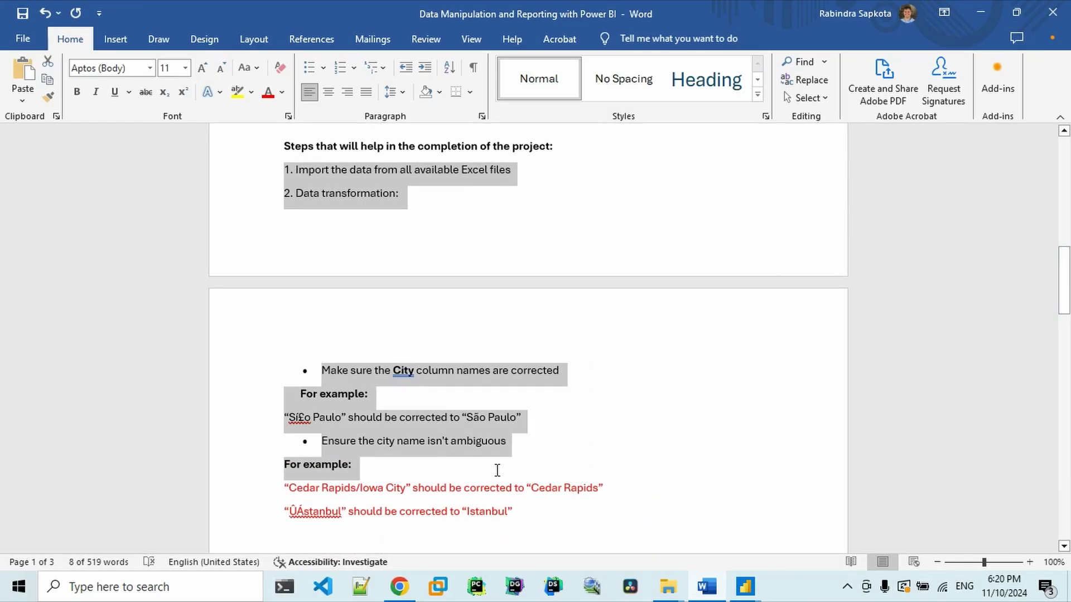
{"action": "left_click", "coordinate": [269, 94]}
Step: Read brief item 5 about a separate cuisines table, return to the Power Query Editor and look across the Resturant query's columns
{"action": "left_click_drag", "start_coordinate": [1065, 276], "coordinate": [1066, 346]}
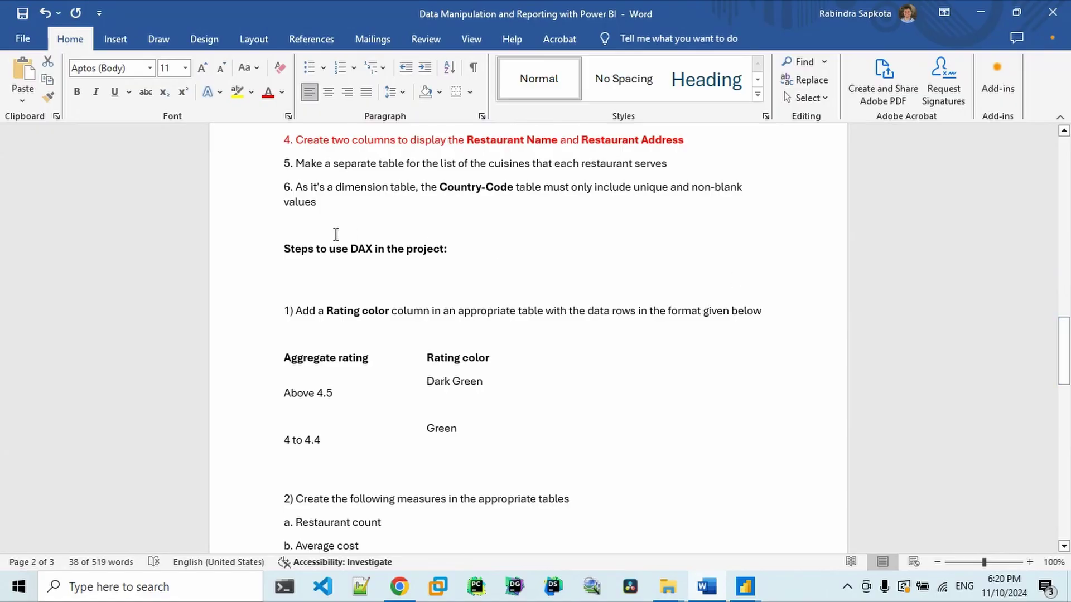
{"action": "left_click_drag", "start_coordinate": [300, 170], "coordinate": [581, 167]}
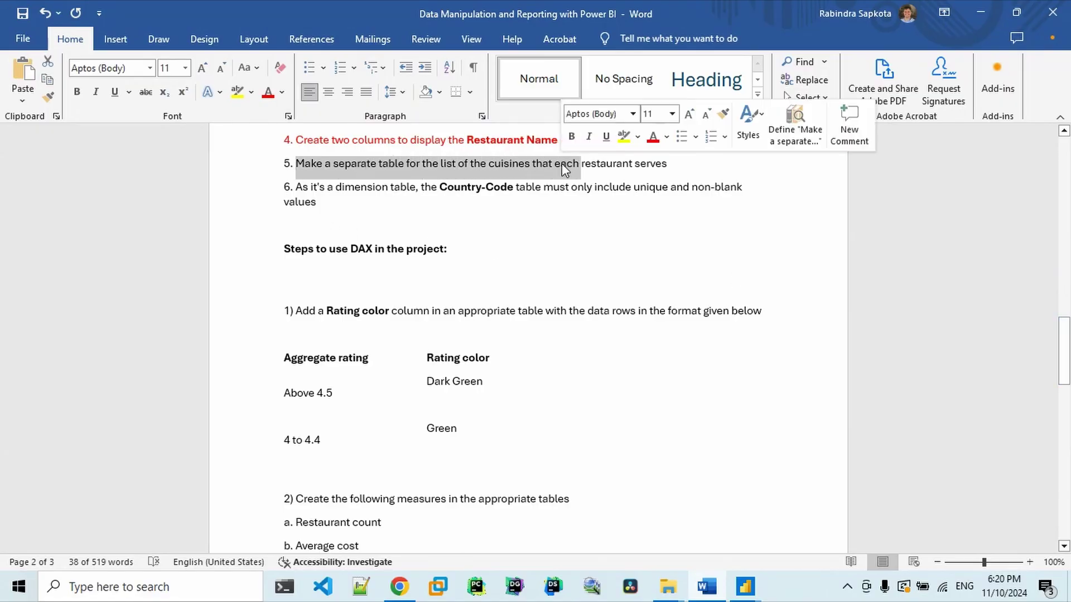
{"action": "left_click", "coordinate": [745, 587]}
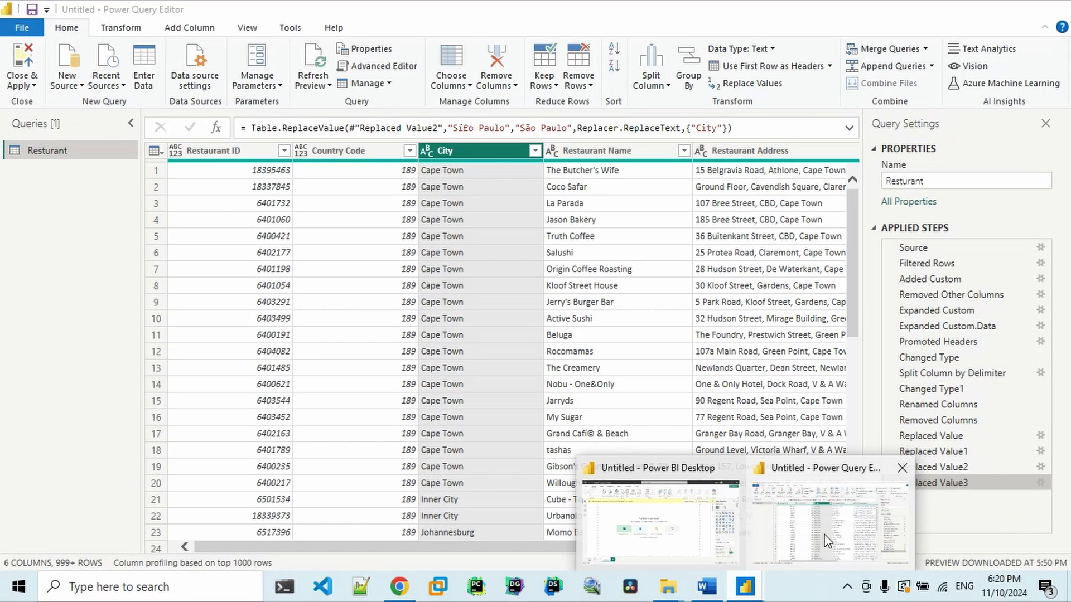
{"action": "left_click", "coordinate": [828, 540]}
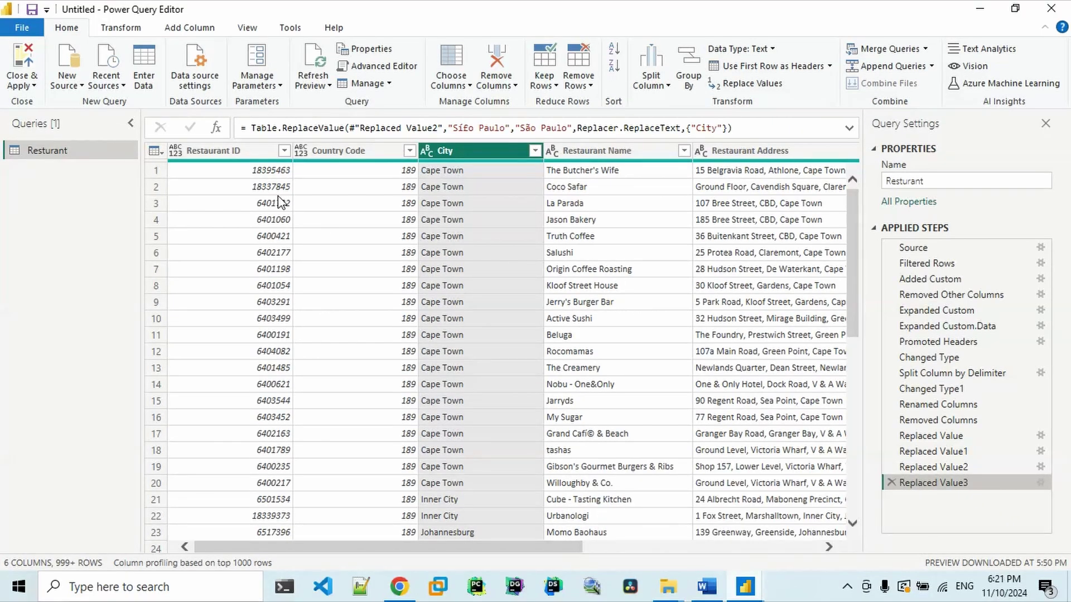
{"action": "left_click", "coordinate": [325, 220]}
{"action": "key", "text": "Right"}
{"action": "key", "text": "Right"}
{"action": "key", "text": "Right"}
{"action": "key", "text": "Right"}
{"action": "key", "text": "Right"}
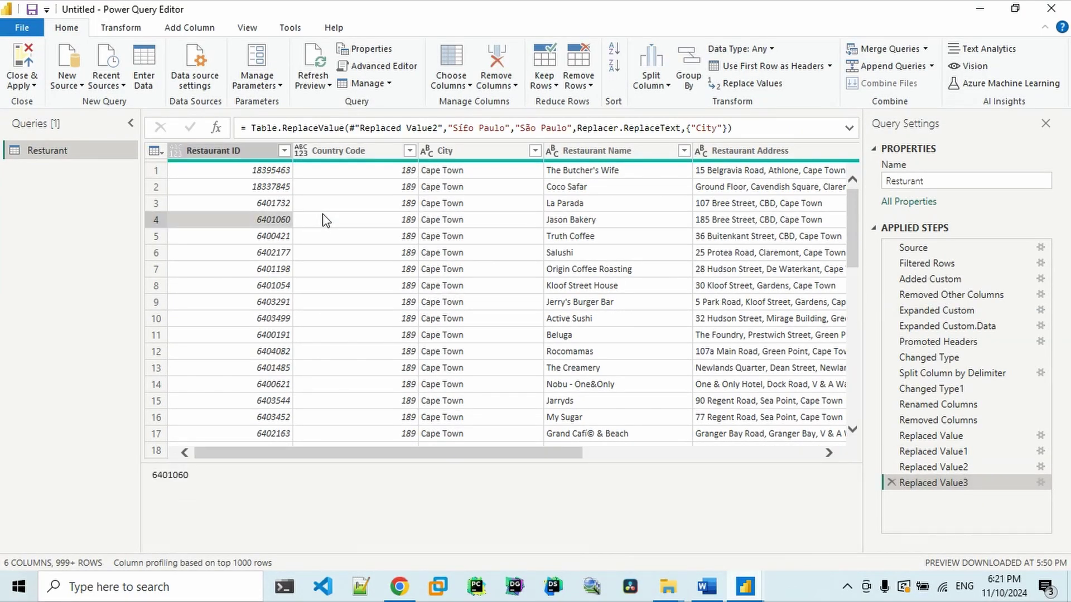
Step: Duplicate the Resturant query to serve as the base for a separate cuisines table
{"action": "key", "text": "Right"}
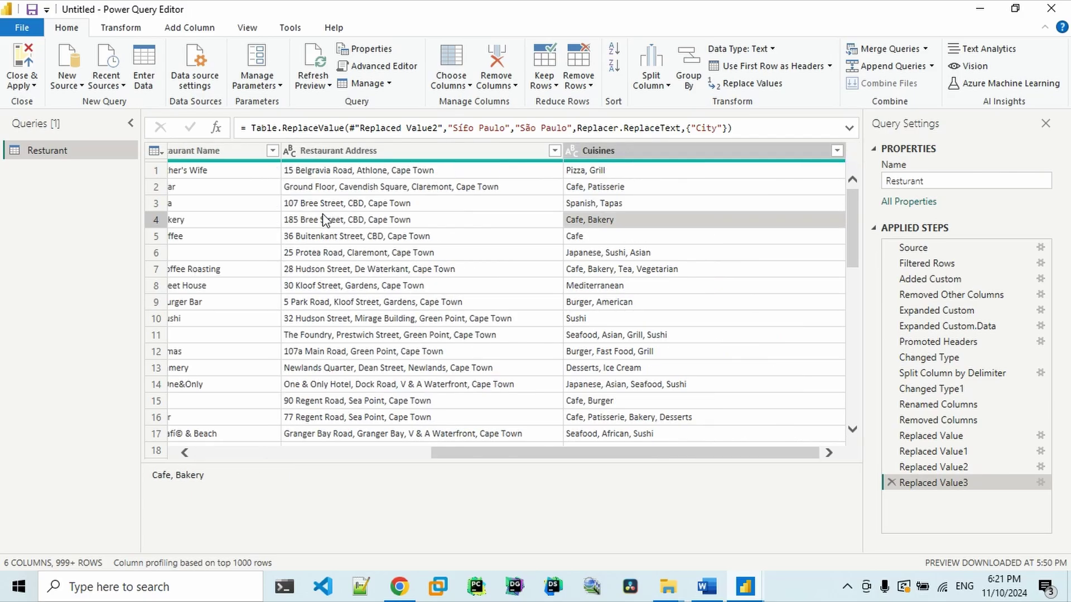
{"action": "right_click", "coordinate": [60, 157]}
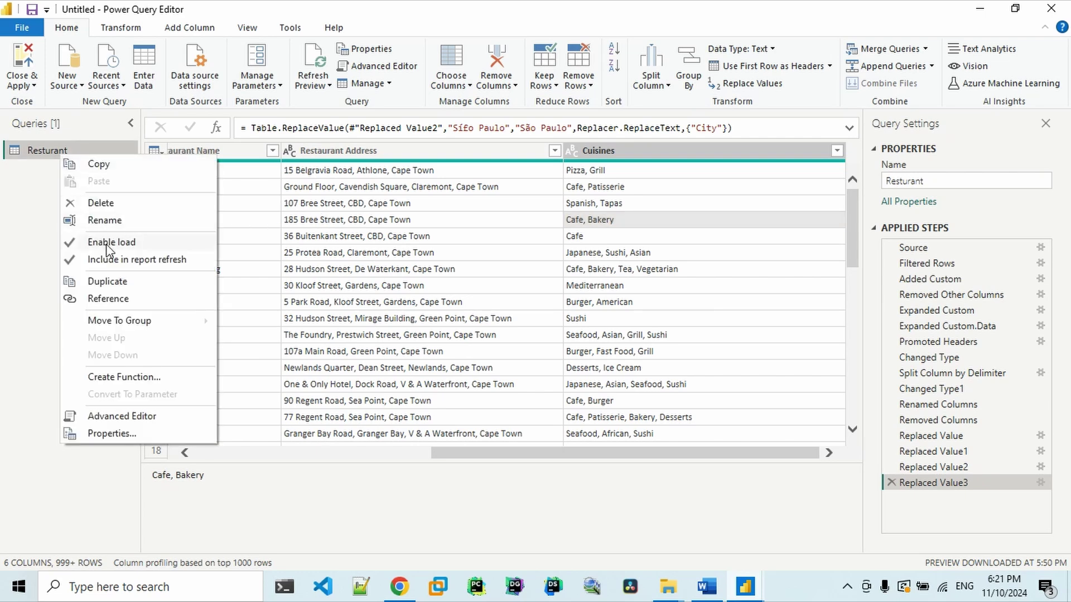
{"action": "left_click", "coordinate": [112, 283]}
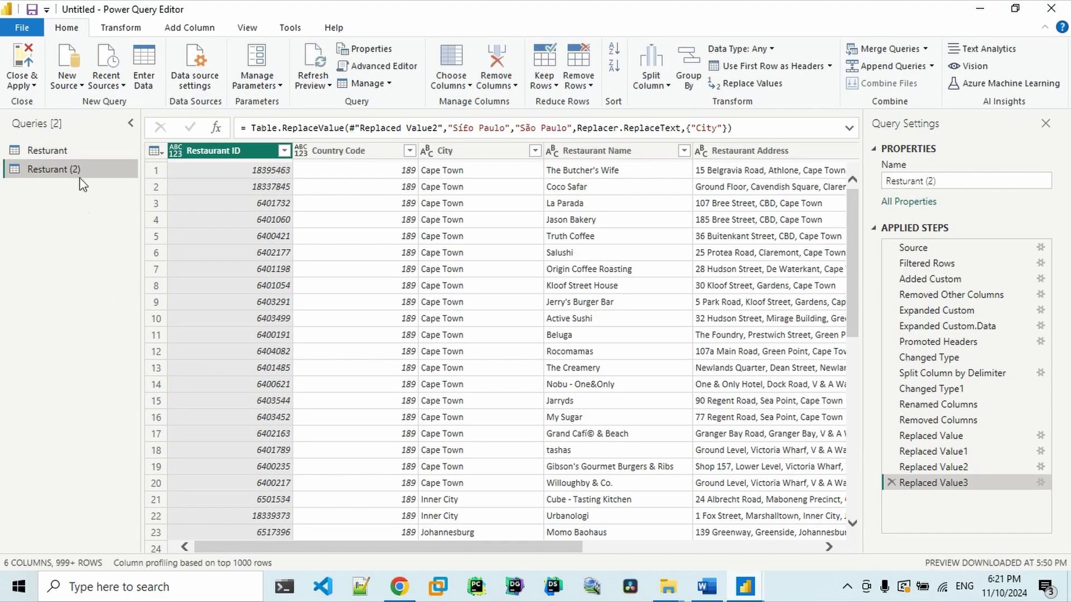
Step: Remove the Cuisines column from the original Resturant query
{"action": "left_click", "coordinate": [65, 150]}
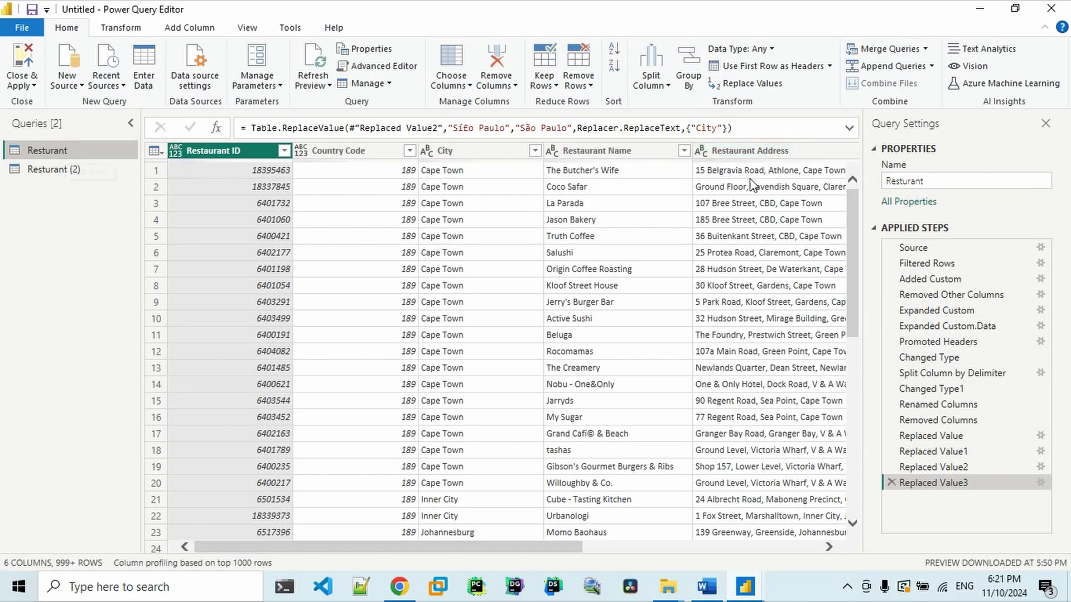
{"action": "scroll", "coordinate": [738, 202], "scroll_direction": "right", "scroll_amount": 3}
{"action": "left_click", "coordinate": [738, 203]}
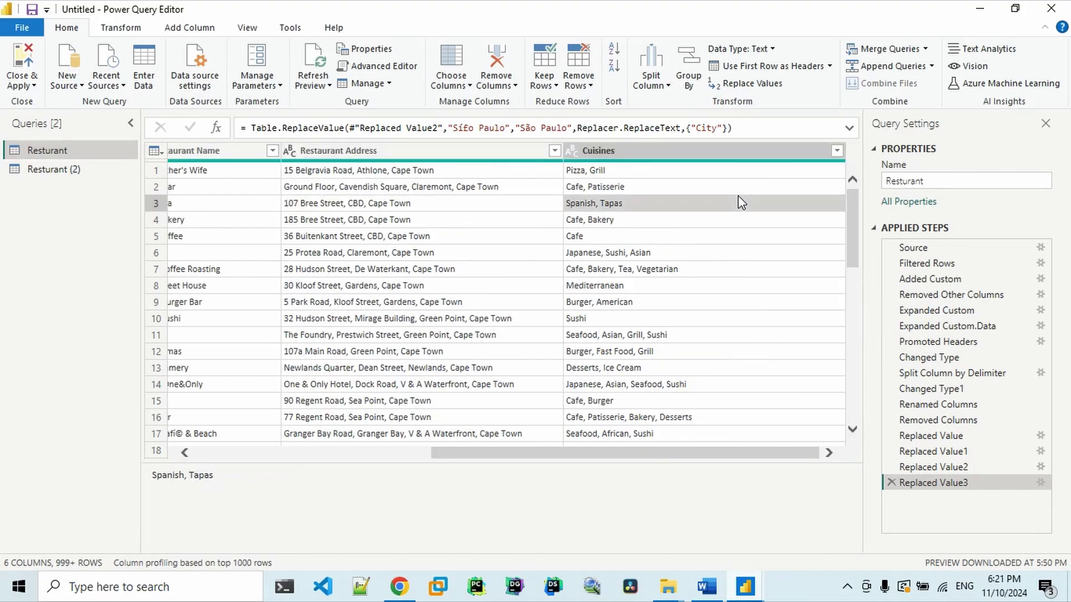
{"action": "left_click", "coordinate": [704, 150]}
{"action": "key", "text": "Delete"}
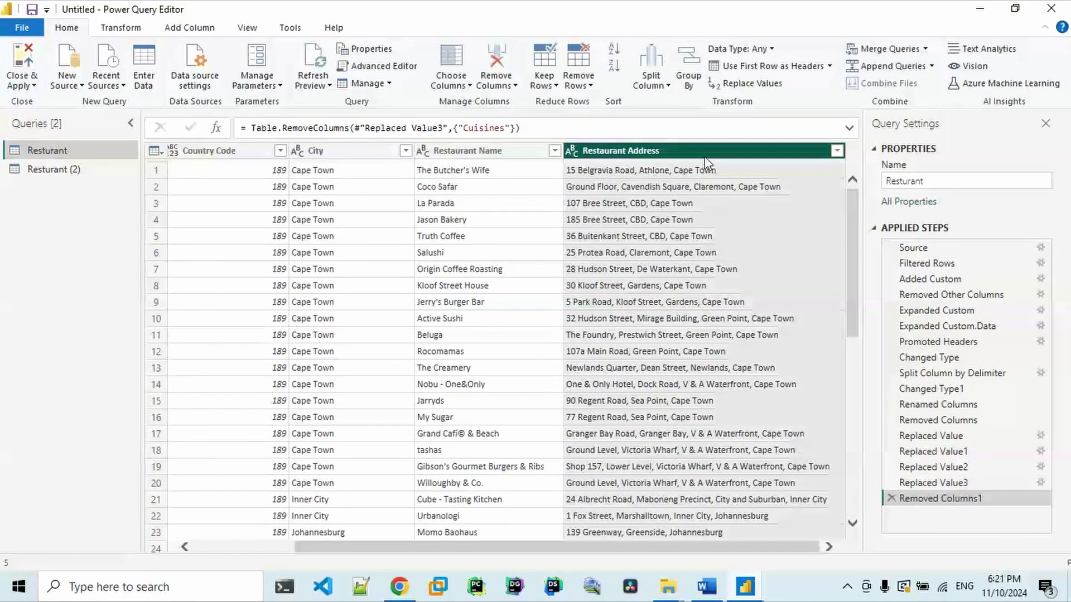
Step: Look across the remaining columns of the Resturant query, from Restaurant ID to Restaurant Address
{"action": "left_click", "coordinate": [708, 263]}
{"action": "key", "text": "Left"}
{"action": "key", "text": "Left"}
{"action": "key", "text": "Left"}
{"action": "key", "text": "Left"}
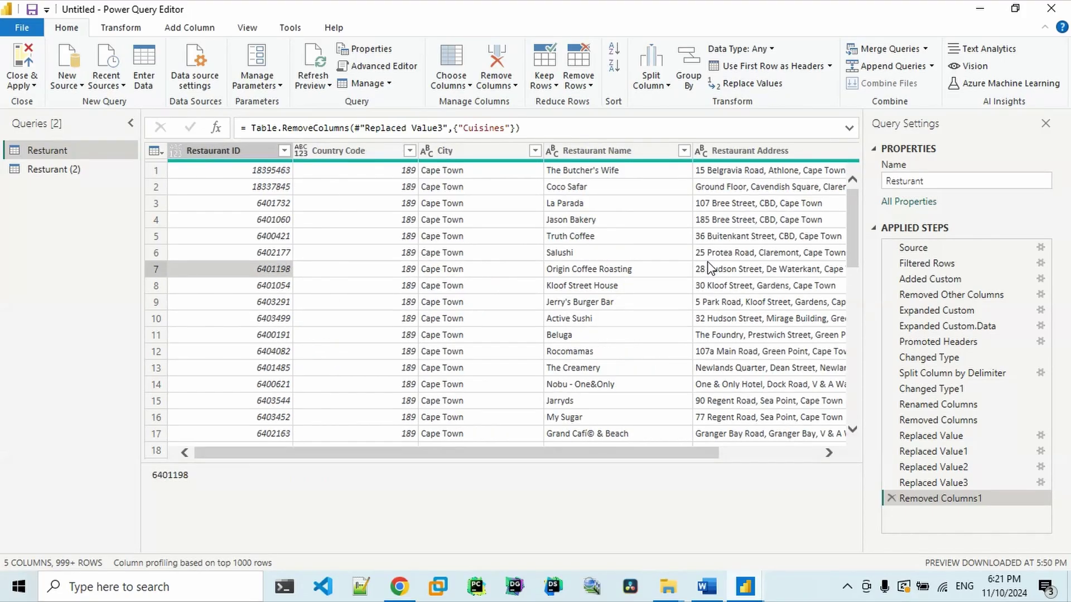
{"action": "key", "text": "Right"}
{"action": "key", "text": "Right"}
{"action": "key", "text": "Right"}
{"action": "key", "text": "Right"}
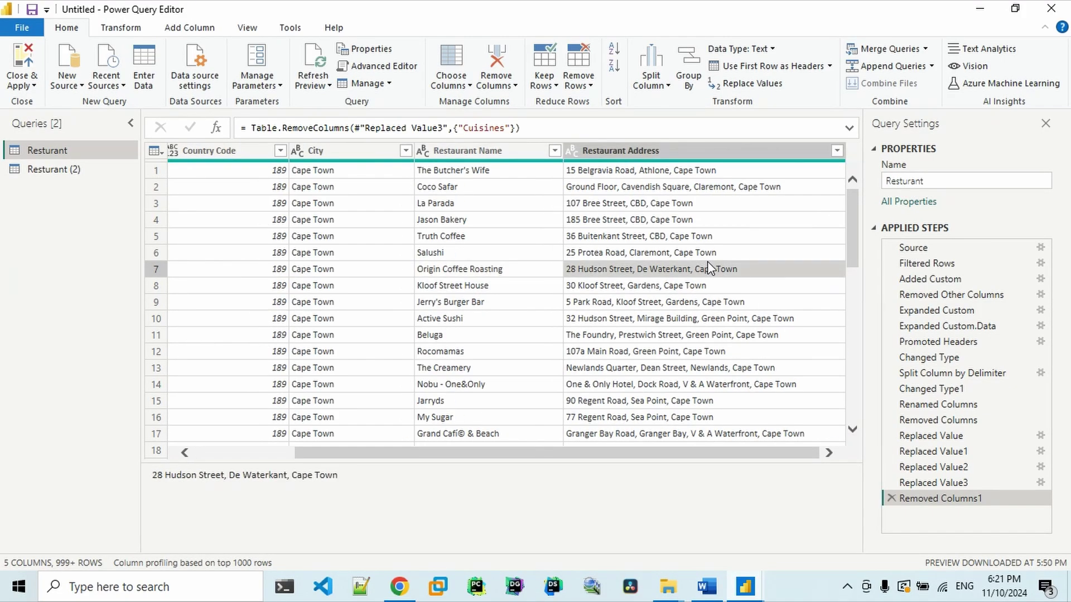
Step: Rename the duplicated query Resturant (2) as Cuisine
{"action": "left_click", "coordinate": [78, 171]}
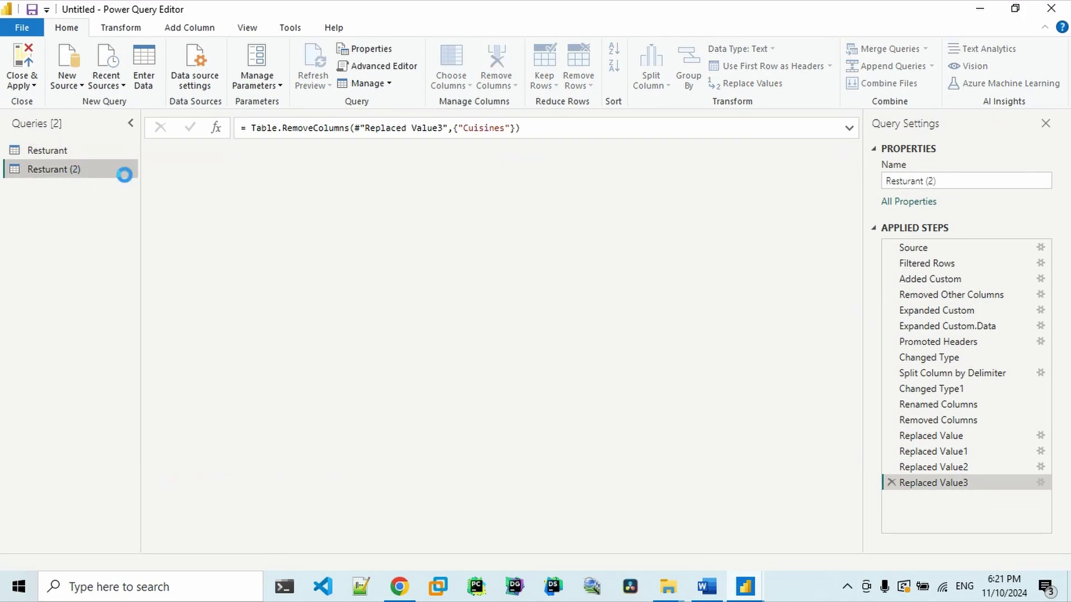
{"action": "double_click", "coordinate": [918, 182]}
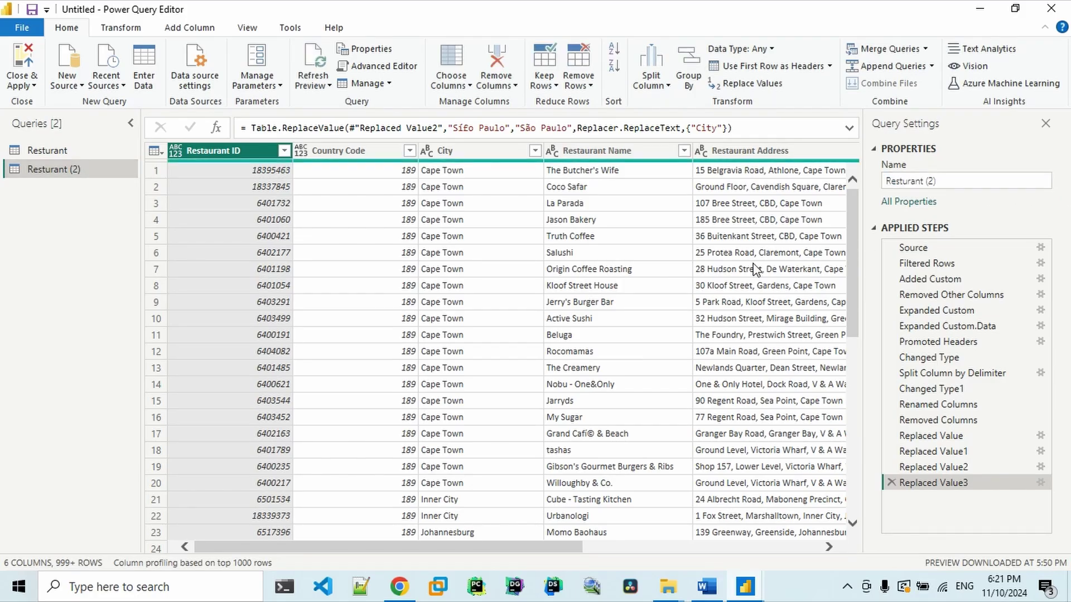
{"action": "left_click", "coordinate": [476, 219]}
{"action": "key", "text": "Right"}
{"action": "key", "text": "Right"}
{"action": "key", "text": "Right"}
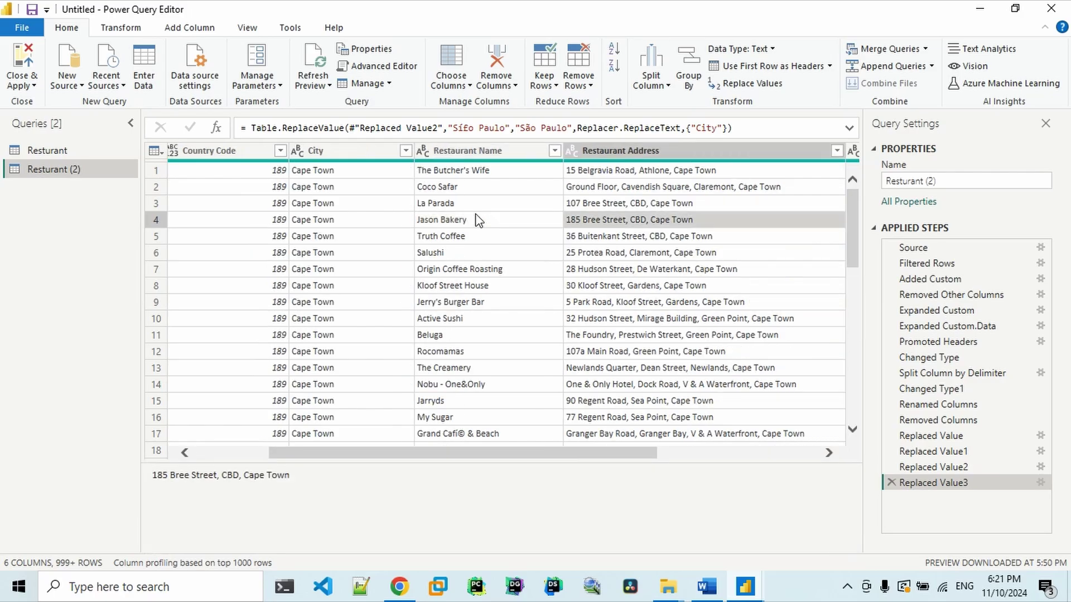
{"action": "double_click", "coordinate": [925, 182]}
{"action": "type", "text": "Cu"}
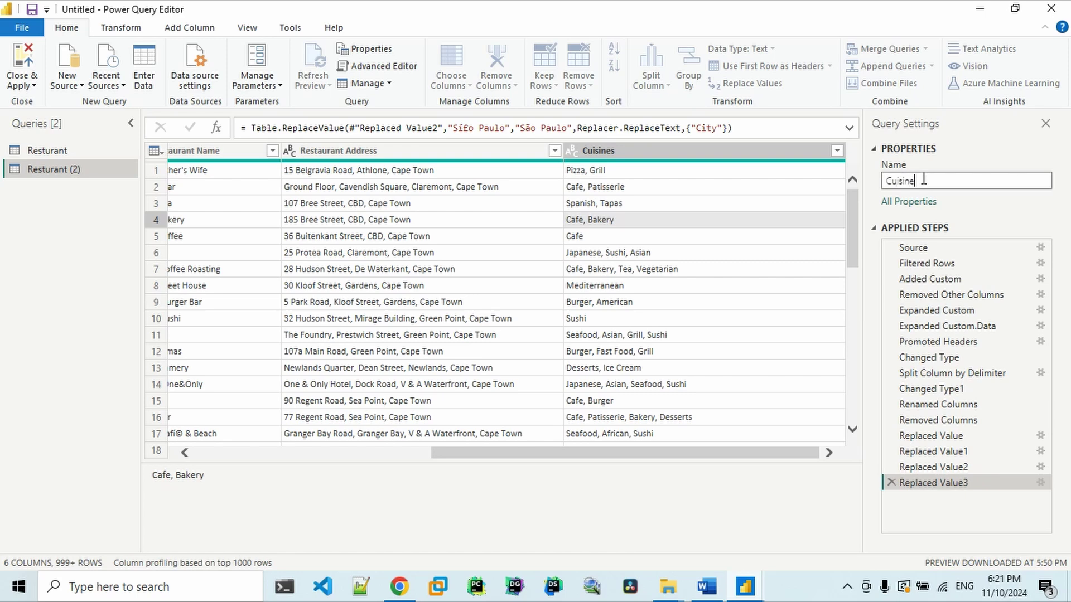
{"action": "key", "text": "Return"}
Step: Remove the Country Code, City, Restaurant Name and Restaurant Address columns from the Cuisine query
{"action": "left_click", "coordinate": [456, 270]}
{"action": "key", "text": "Left"}
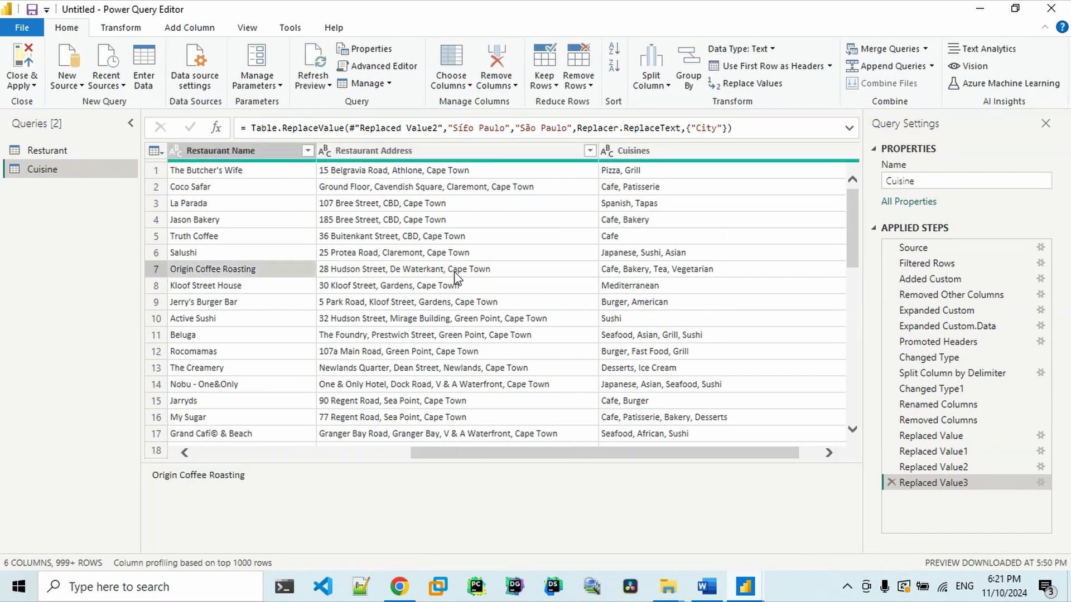
{"action": "key", "text": "Left"}
{"action": "key", "text": "Left"}
{"action": "key", "text": "Left"}
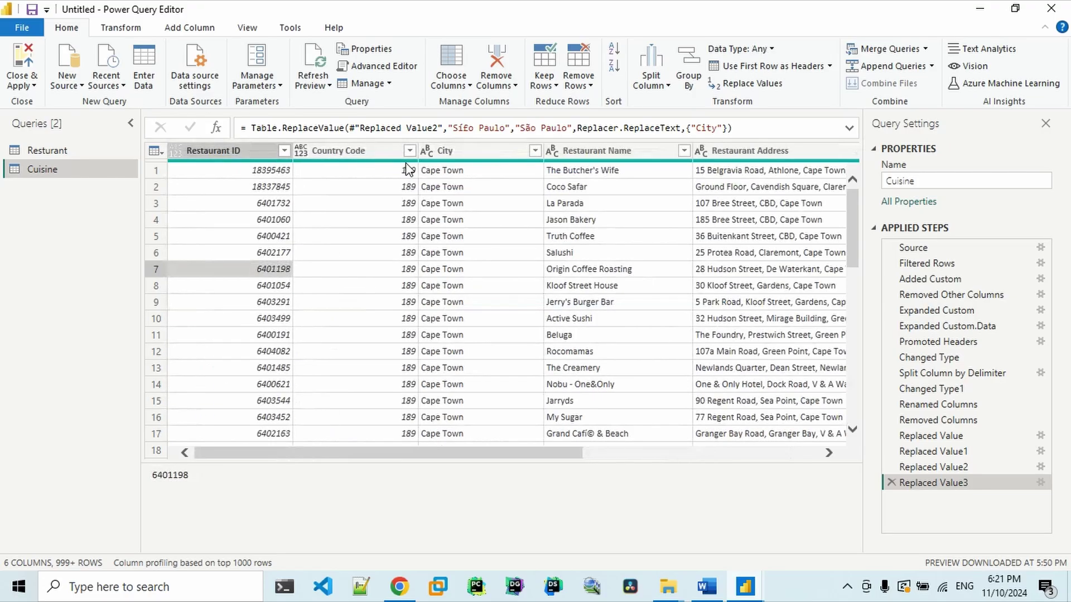
{"action": "left_click", "coordinate": [377, 151]}
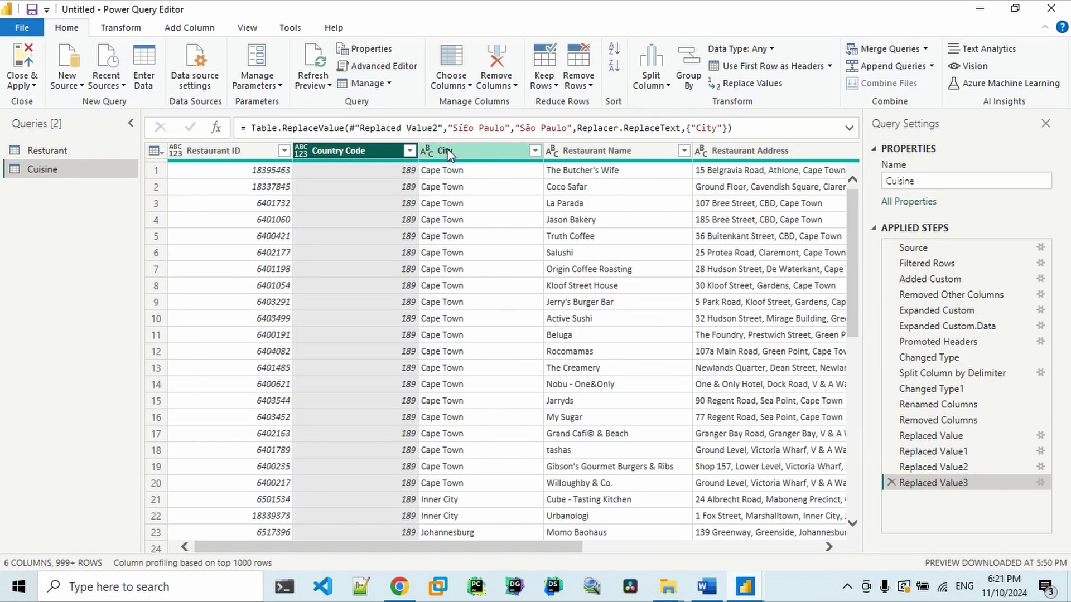
{"action": "left_click", "coordinate": [449, 155], "text": "ctrl"}
{"action": "left_click", "coordinate": [588, 149], "text": "ctrl"}
{"action": "left_click", "coordinate": [748, 153], "text": "ctrl"}
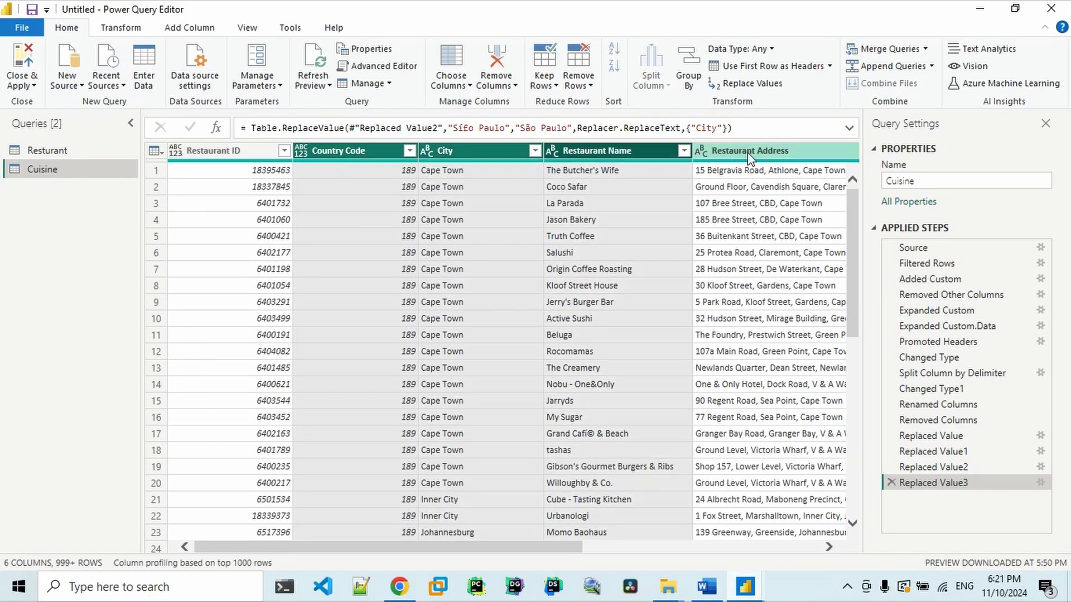
{"action": "key", "text": "Delete"}
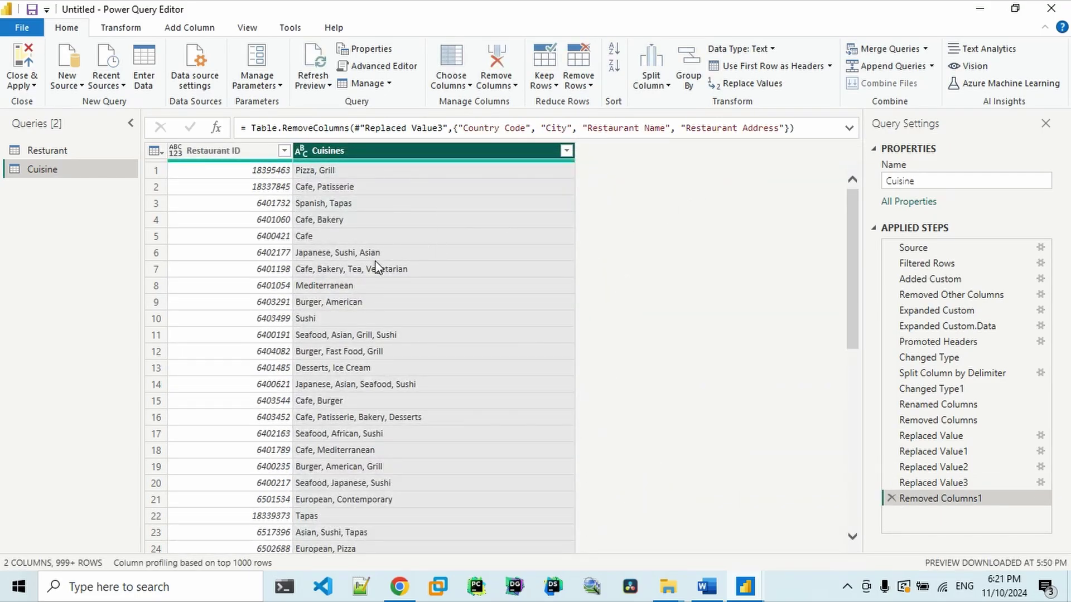
Step: Split the Cuisines column of the Cuisine query by comma at each occurrence of the delimiter
{"action": "left_click", "coordinate": [353, 237]}
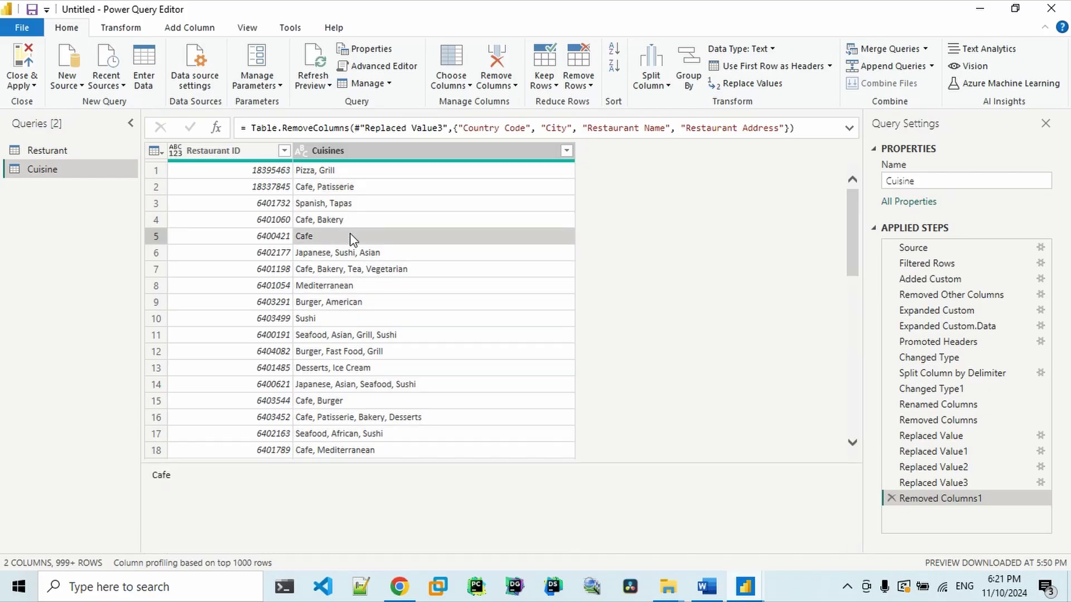
{"action": "left_click", "coordinate": [372, 160]}
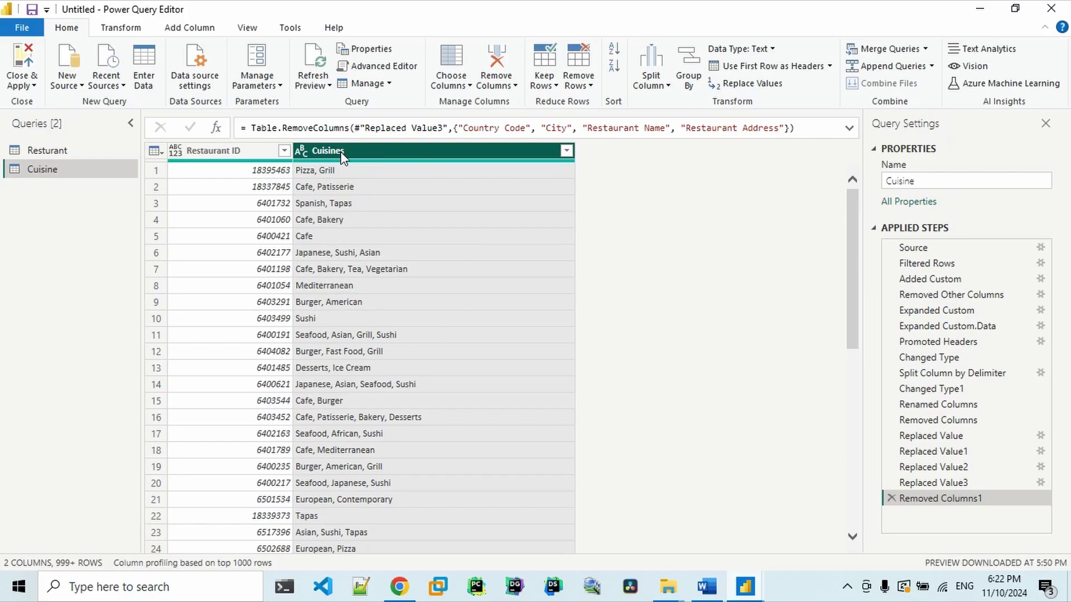
{"action": "left_click", "coordinate": [651, 56]}
{"action": "left_click", "coordinate": [682, 103]}
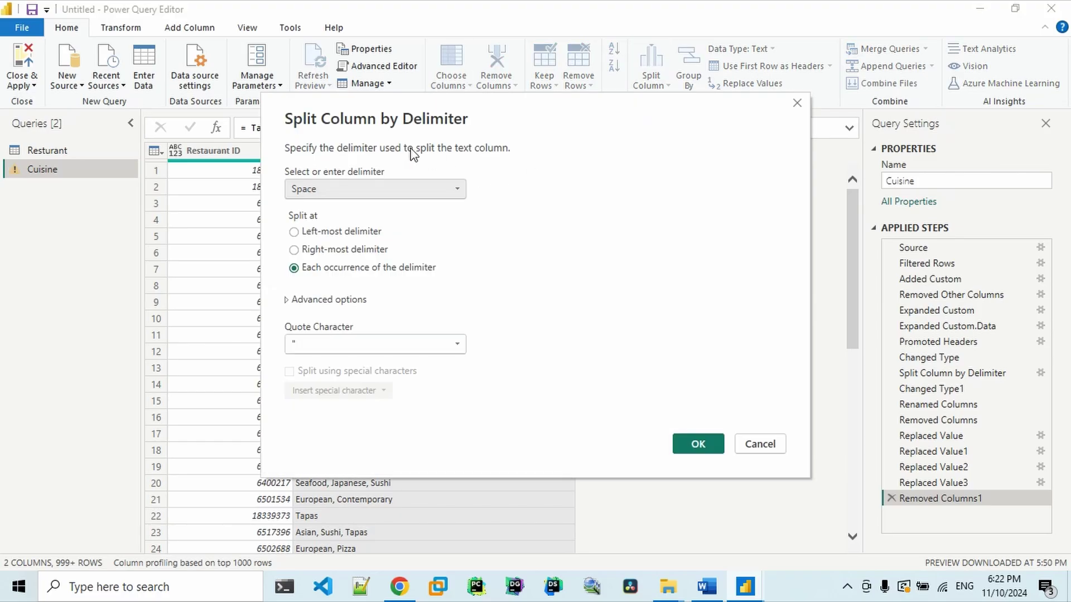
{"action": "left_click_drag", "start_coordinate": [476, 114], "coordinate": [695, 113]}
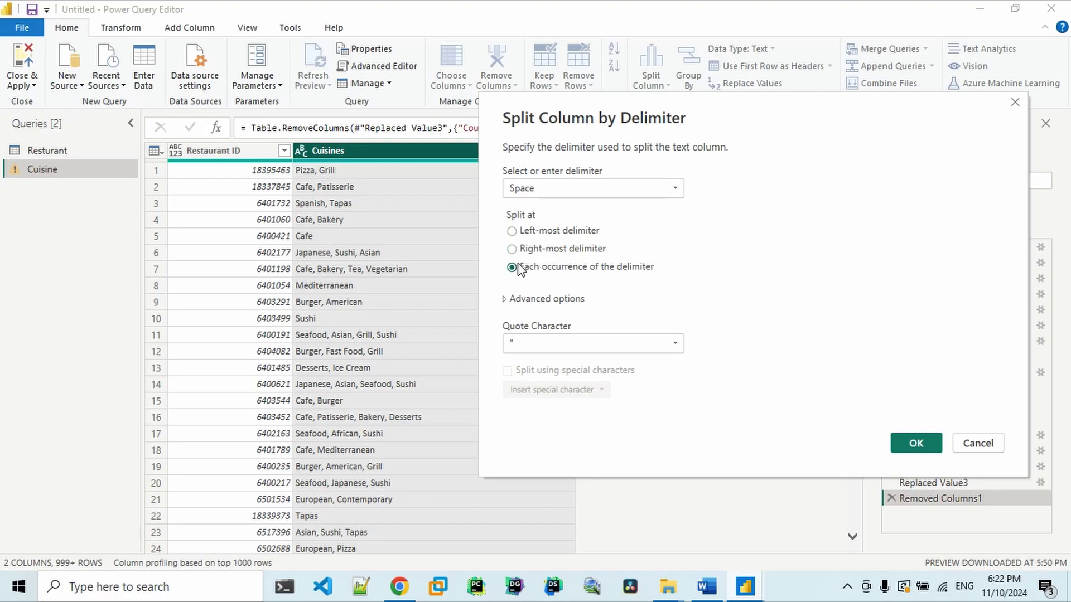
{"action": "left_click", "coordinate": [561, 191]}
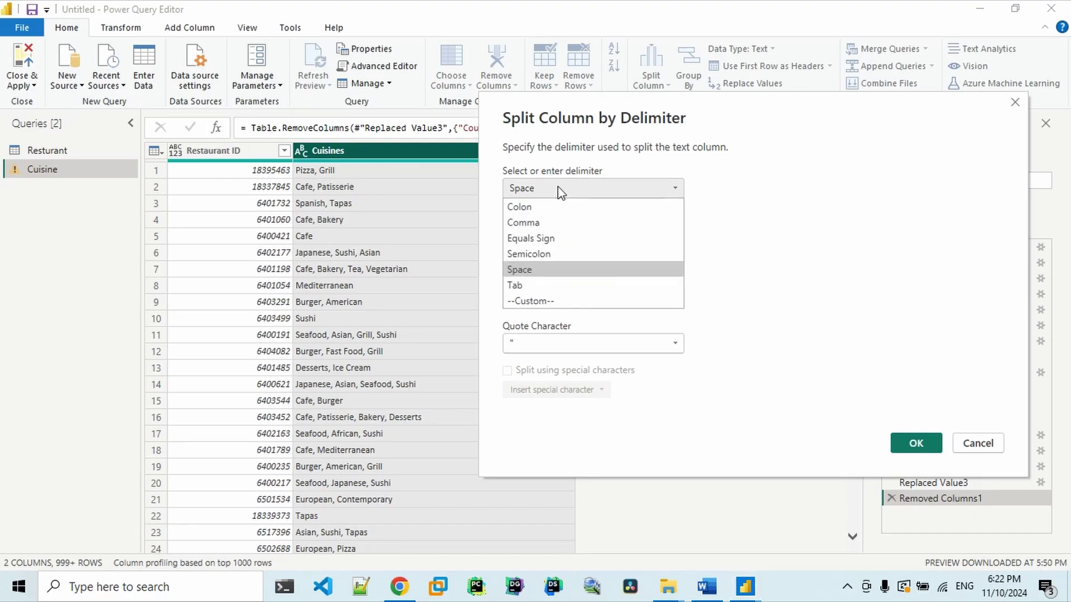
{"action": "left_click", "coordinate": [535, 224]}
{"action": "left_click", "coordinate": [905, 442]}
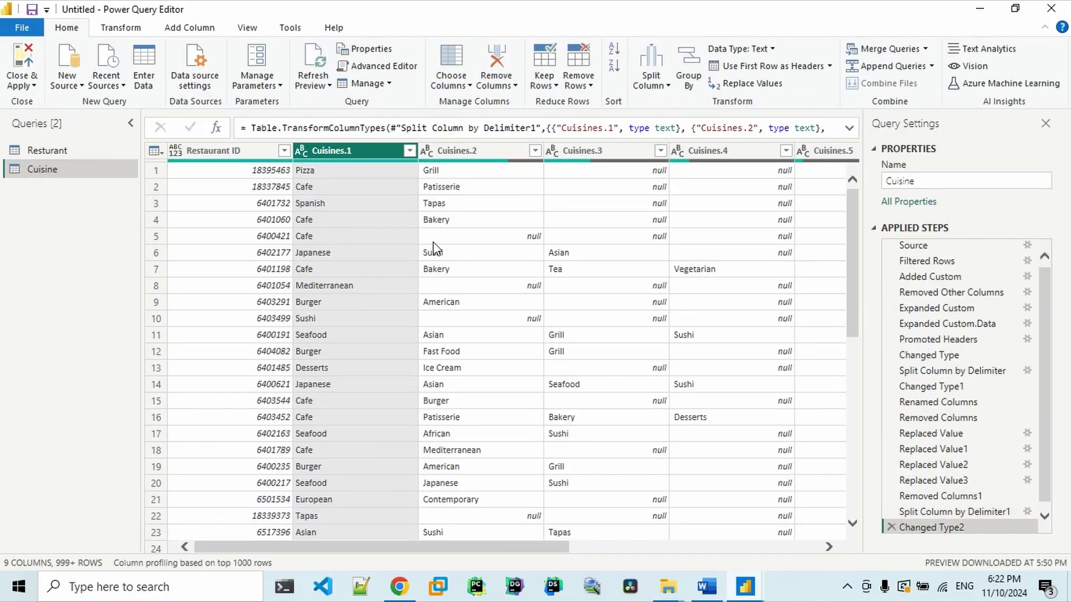
Step: Look across the columns produced by the comma split and examine how the cuisines in the first rows are distributed
{"action": "left_click", "coordinate": [477, 252]}
{"action": "key", "text": "Right"}
{"action": "key", "text": "Right"}
{"action": "key", "text": "Right"}
{"action": "key", "text": "Right"}
{"action": "key", "text": "Right"}
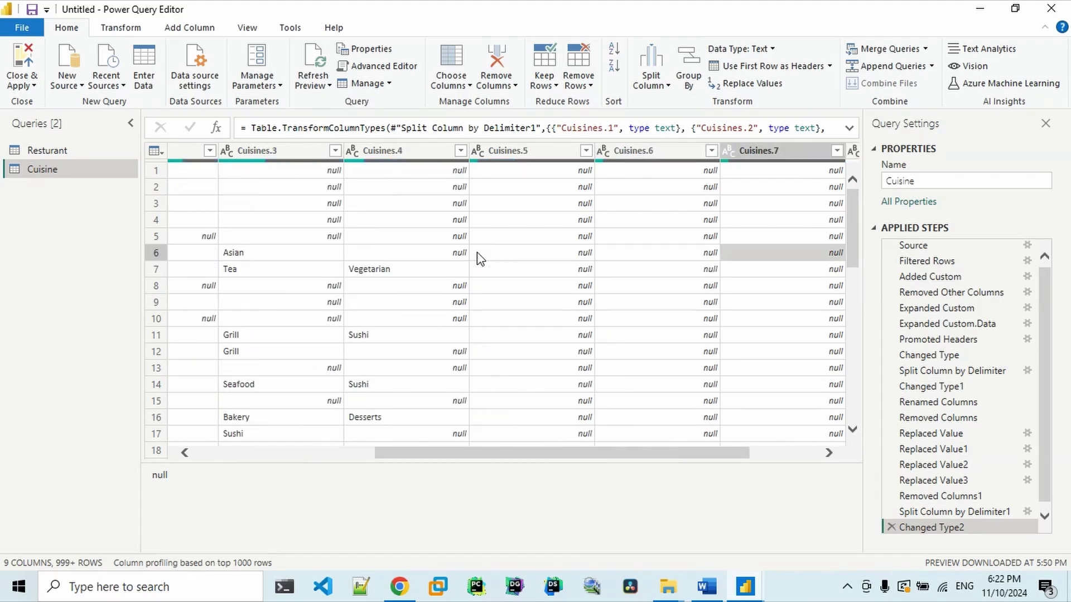
{"action": "key", "text": "Left"}
{"action": "key", "text": "Left"}
{"action": "key", "text": "Left"}
{"action": "key", "text": "Left"}
{"action": "key", "text": "Left"}
{"action": "key", "text": "Left"}
{"action": "key", "text": "Left"}
{"action": "key", "text": "Left"}
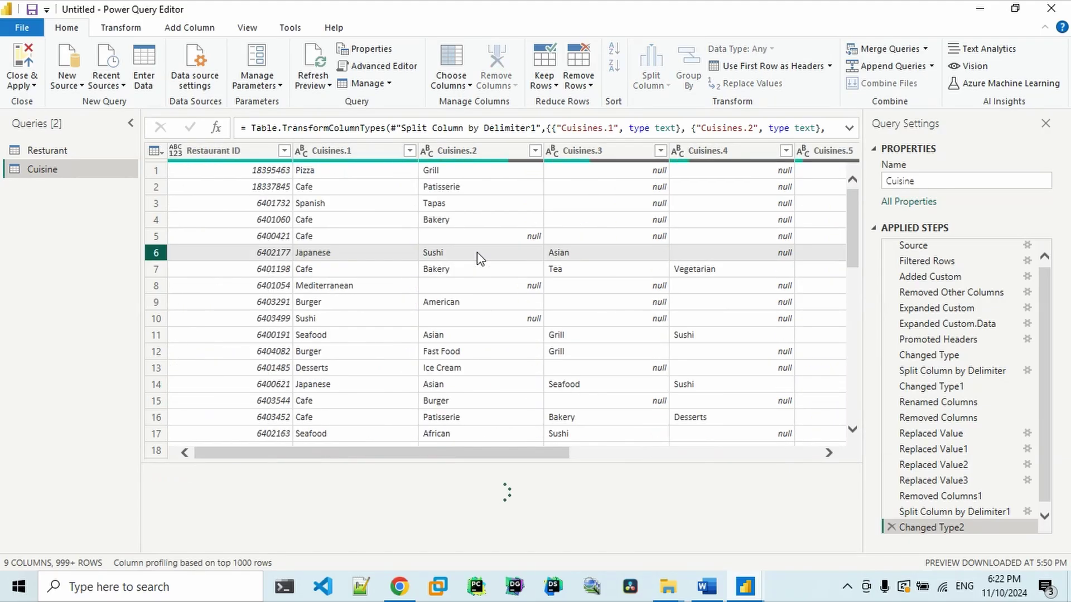
{"action": "key", "text": "Up"}
{"action": "key", "text": "Up"}
{"action": "key", "text": "Up"}
{"action": "key", "text": "Up"}
{"action": "key", "text": "Up"}
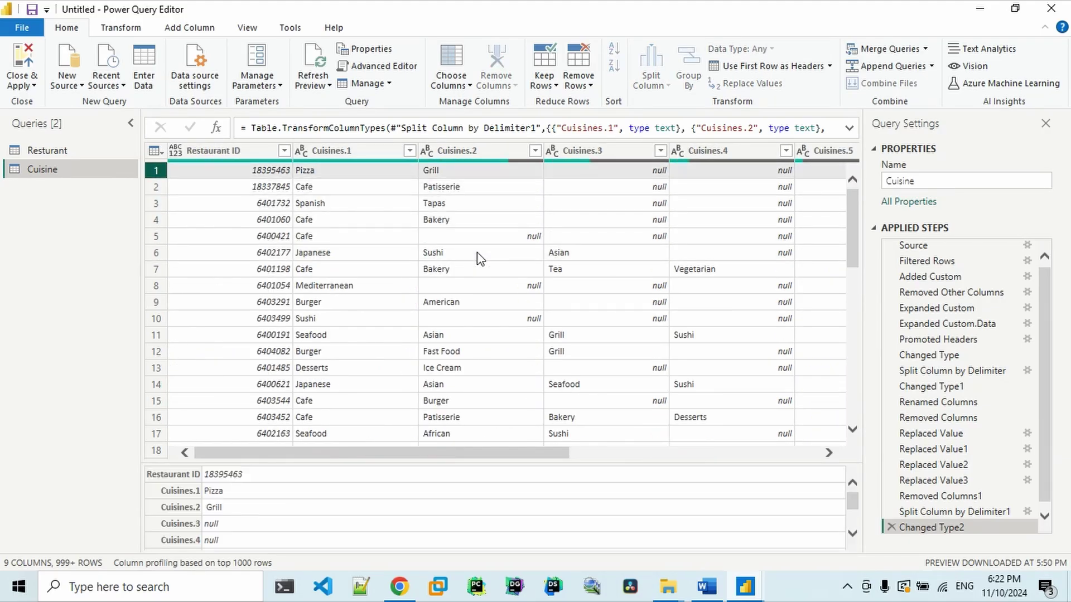
Step: Unpivot the columns Cuisines.1 through Cuisines.8 in the Cuisine query
{"action": "left_click", "coordinate": [345, 151]}
{"action": "left_click", "coordinate": [454, 157], "text": "ctrl"}
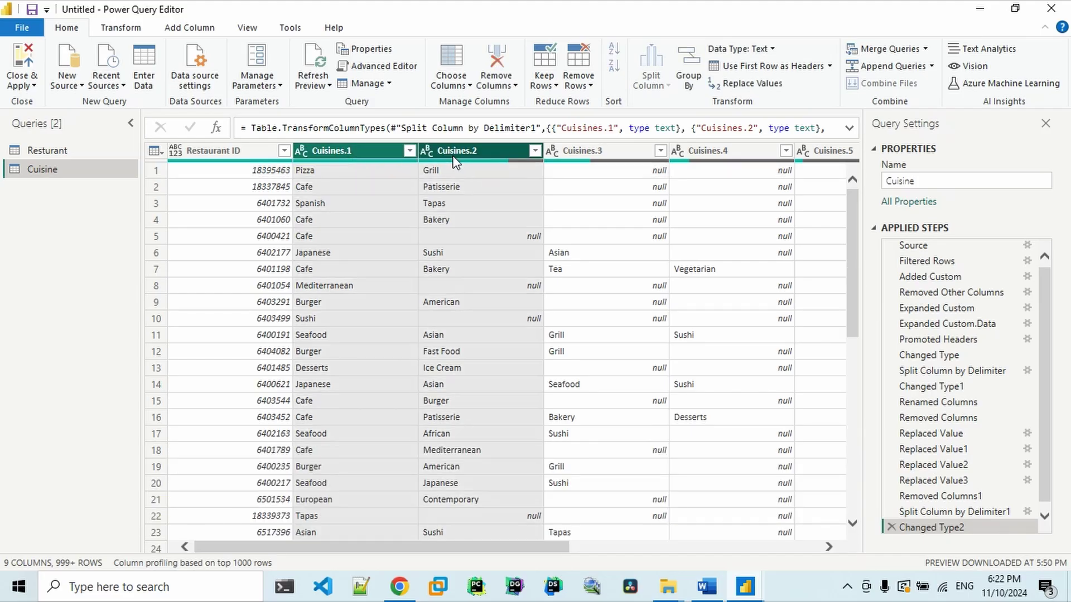
{"action": "left_click", "coordinate": [591, 152], "text": "ctrl"}
{"action": "left_click", "coordinate": [717, 154], "text": "ctrl"}
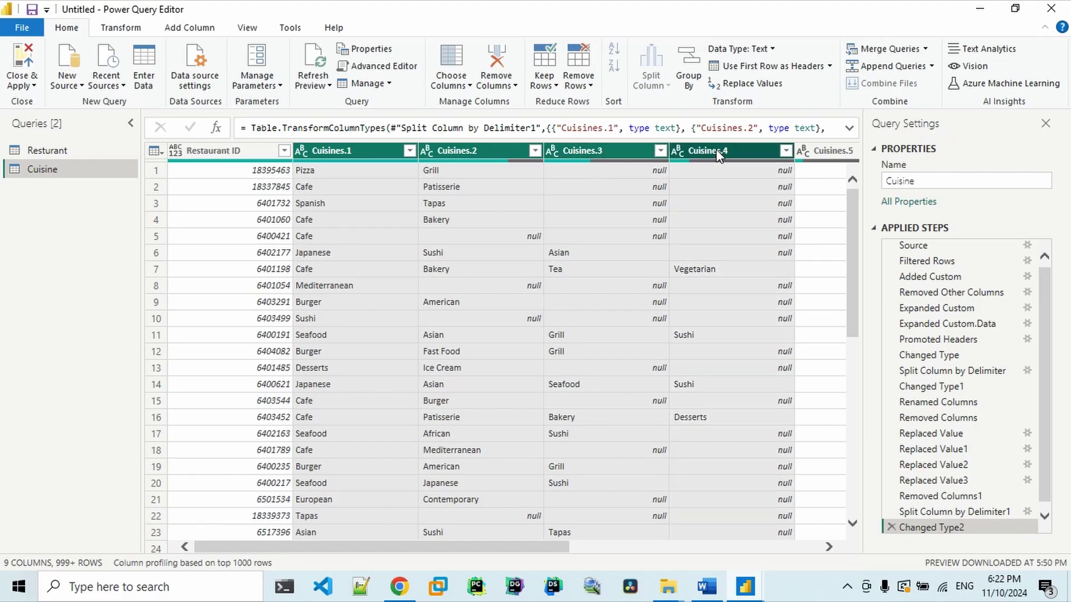
{"action": "left_click_drag", "start_coordinate": [466, 550], "coordinate": [716, 551]}
{"action": "left_click", "coordinate": [391, 148], "text": "ctrl"}
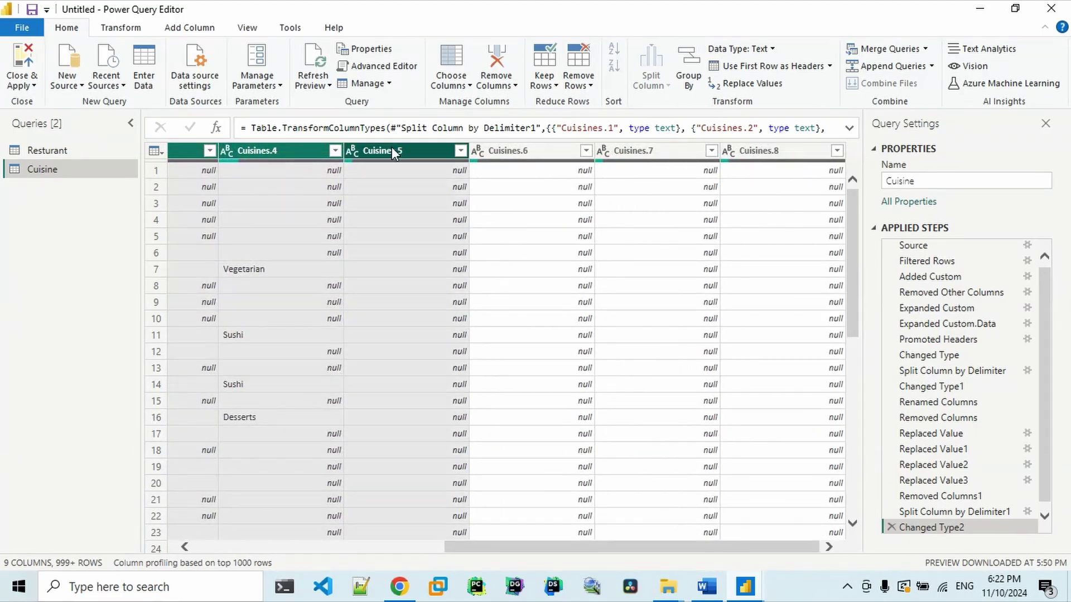
{"action": "left_click", "coordinate": [518, 154], "text": "ctrl"}
{"action": "left_click", "coordinate": [630, 155], "text": "ctrl"}
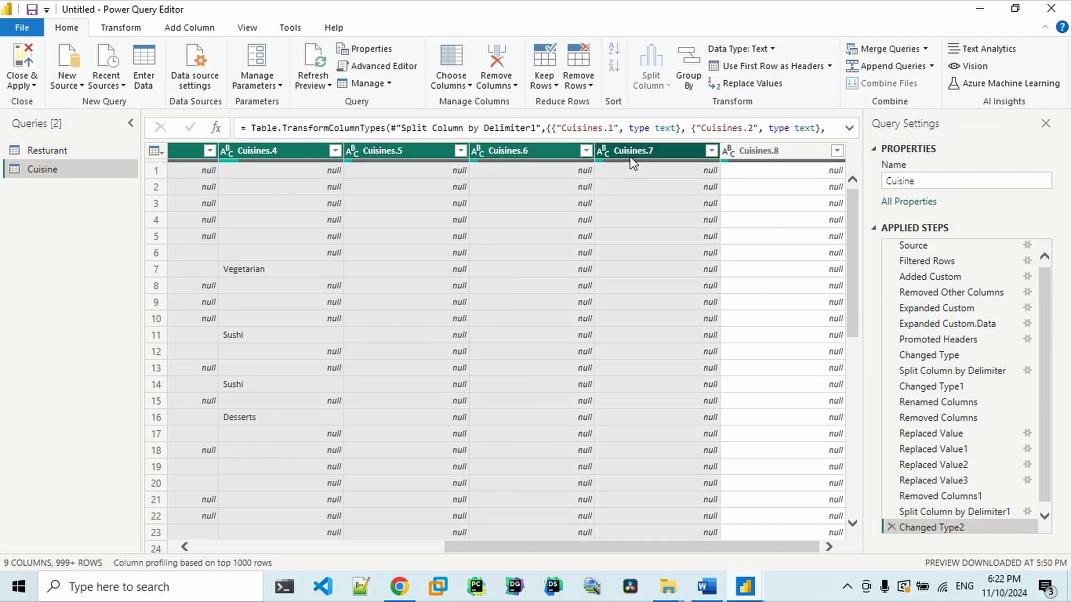
{"action": "left_click", "coordinate": [760, 160], "text": "ctrl"}
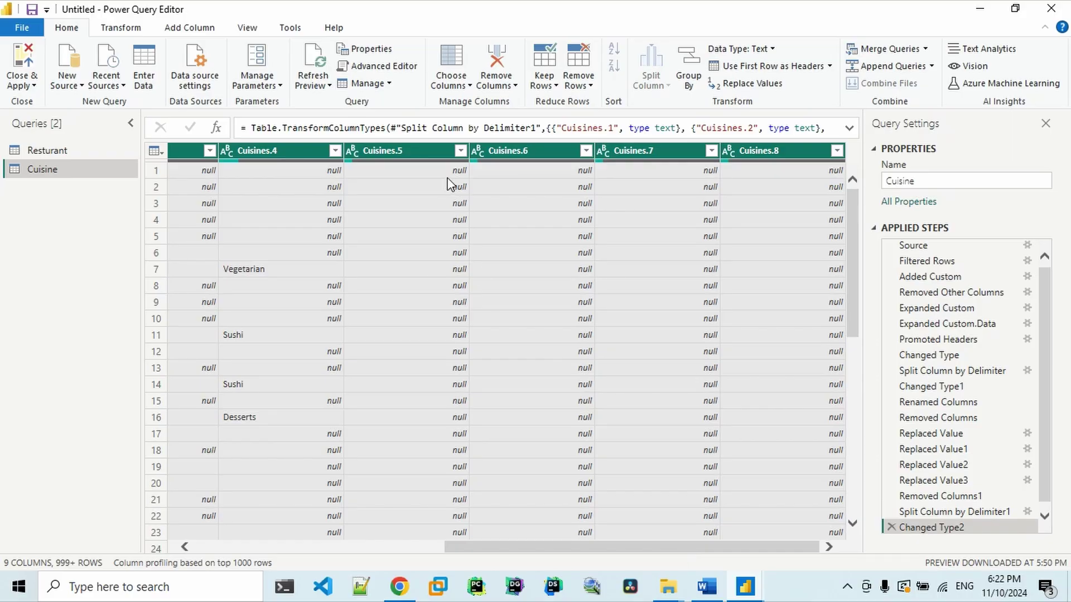
{"action": "right_click", "coordinate": [410, 157]}
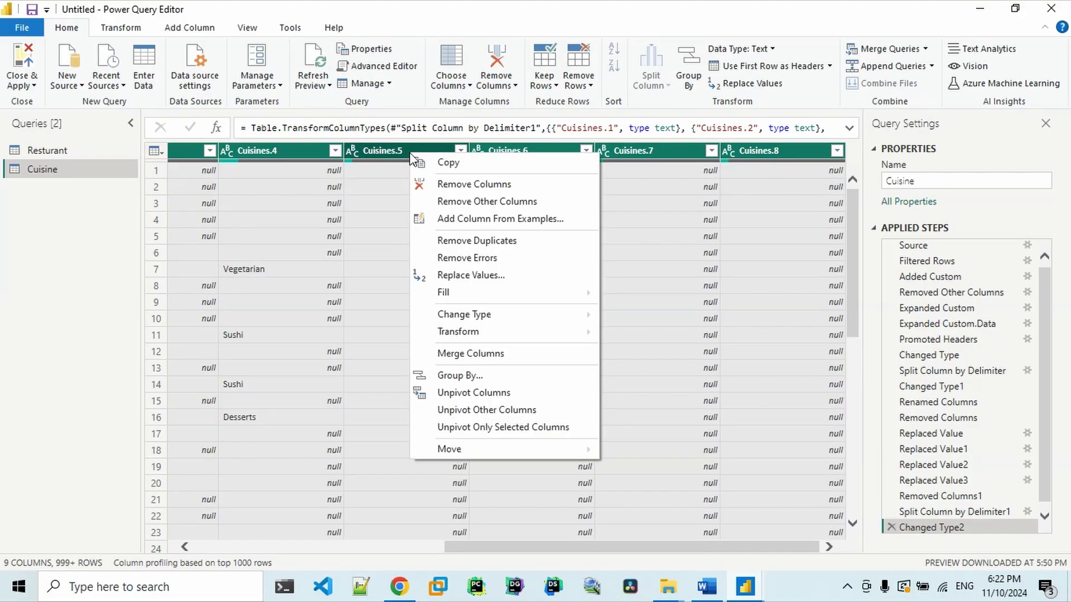
{"action": "left_click", "coordinate": [478, 393]}
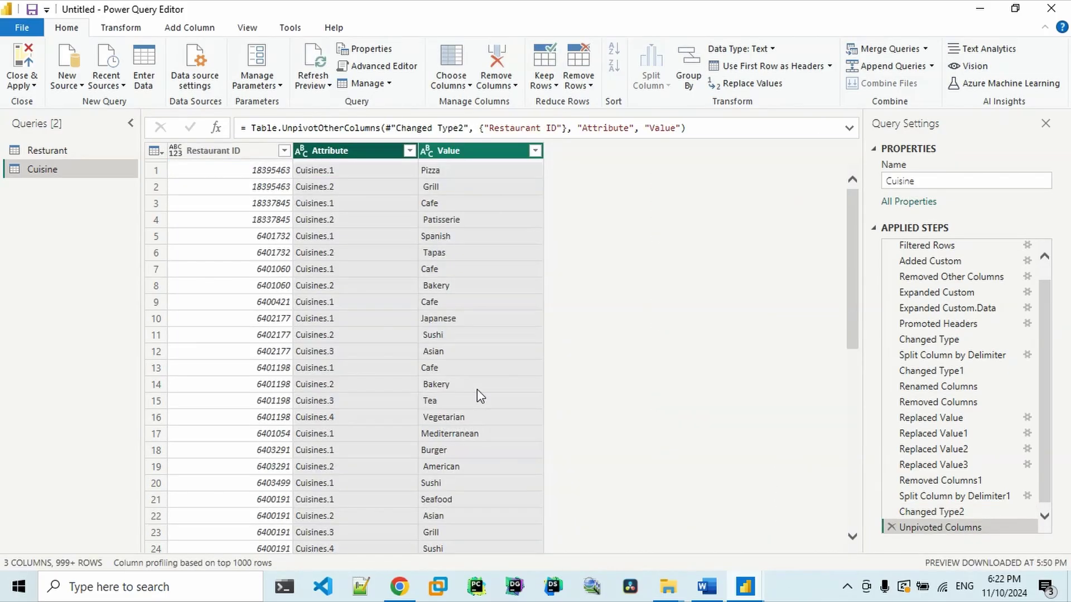
Step: Check the unpivoted Restaurant ID and Value pairs and remove the Attribute column
{"action": "left_click", "coordinate": [360, 302]}
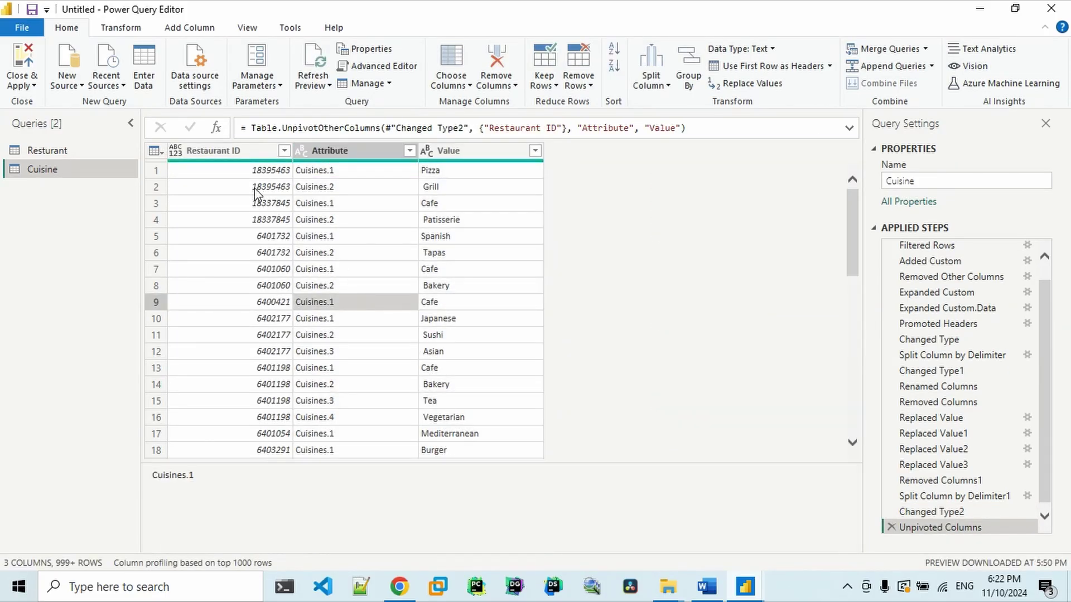
{"action": "left_click", "coordinate": [234, 173]}
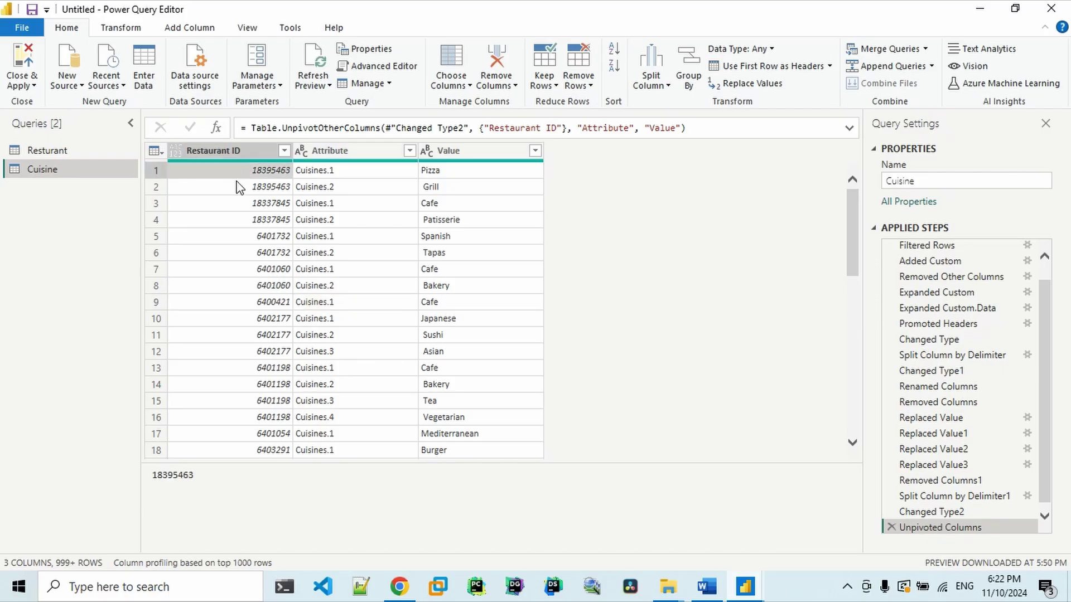
{"action": "left_click", "coordinate": [472, 174]}
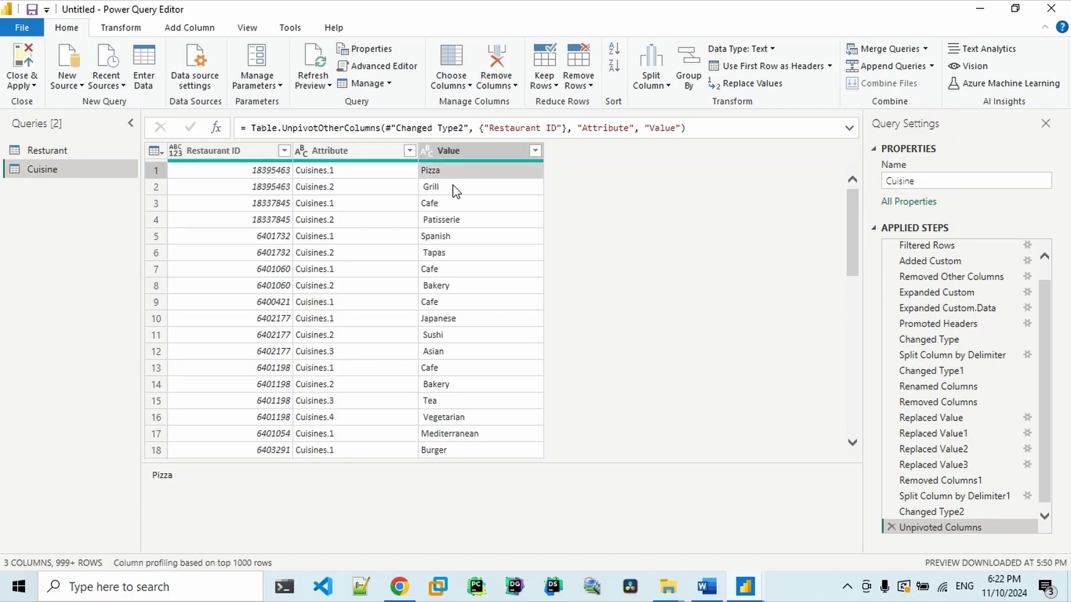
{"action": "left_click", "coordinate": [350, 155]}
{"action": "key", "text": "Delete"}
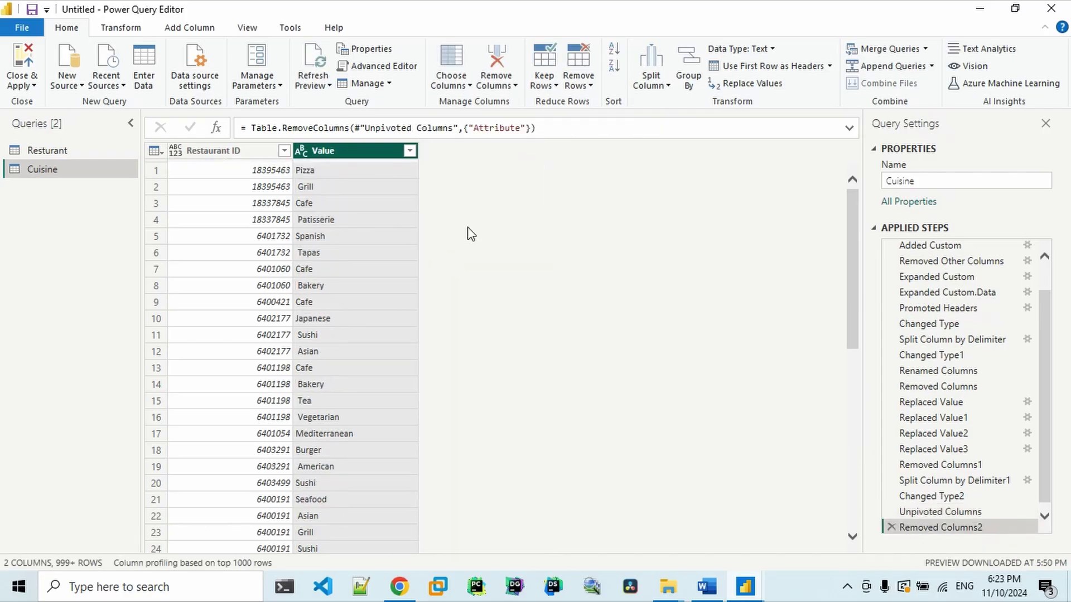
Step: Rename the Value column of the Cuisine query as Cuisine
{"action": "double_click", "coordinate": [351, 151]}
{"action": "type", "text": "Cu"}
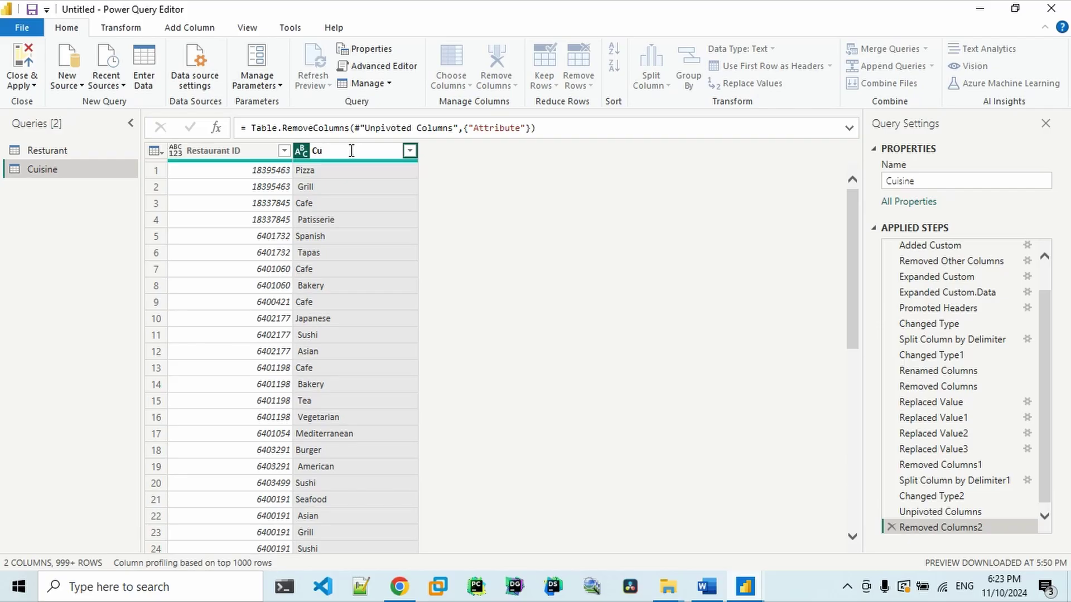
{"action": "key", "text": "Return"}
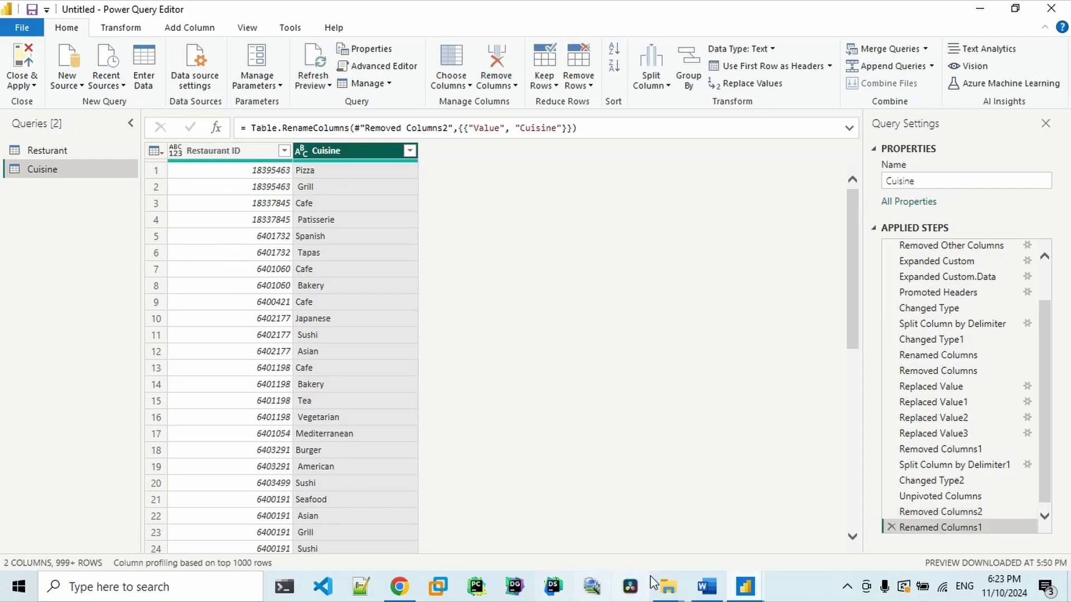
Step: Switch to the Word instructions and colour item 5, about the separate cuisines table, red to mark it as done
{"action": "left_click", "coordinate": [707, 592]}
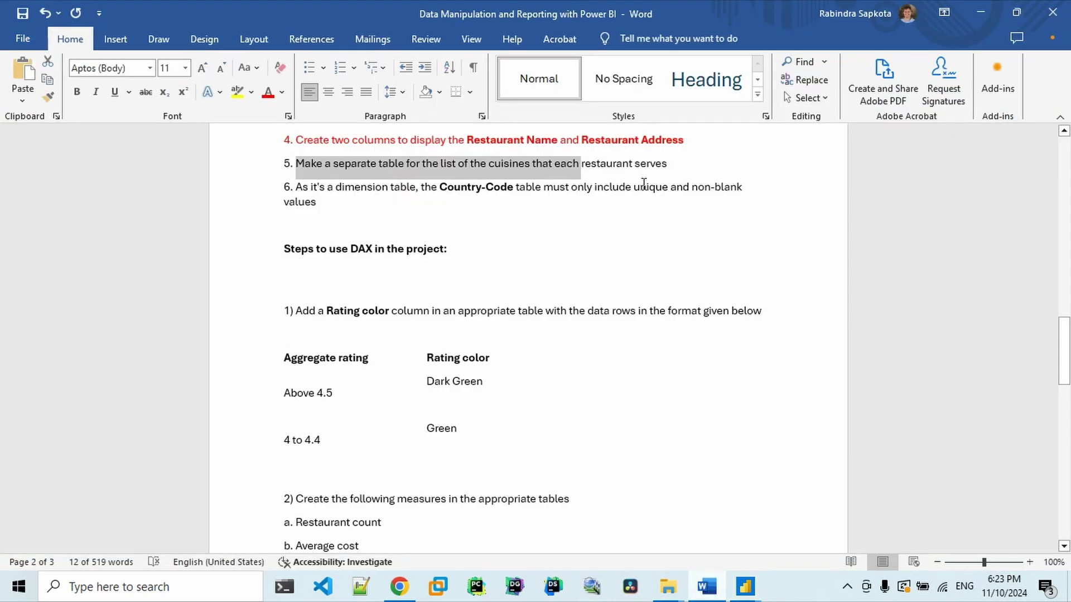
{"action": "left_click", "coordinate": [720, 170]}
{"action": "key", "text": "shift+Up"}
{"action": "key", "text": "shift+Right"}
{"action": "key", "text": "shift+Right"}
{"action": "key", "text": "shift+Right"}
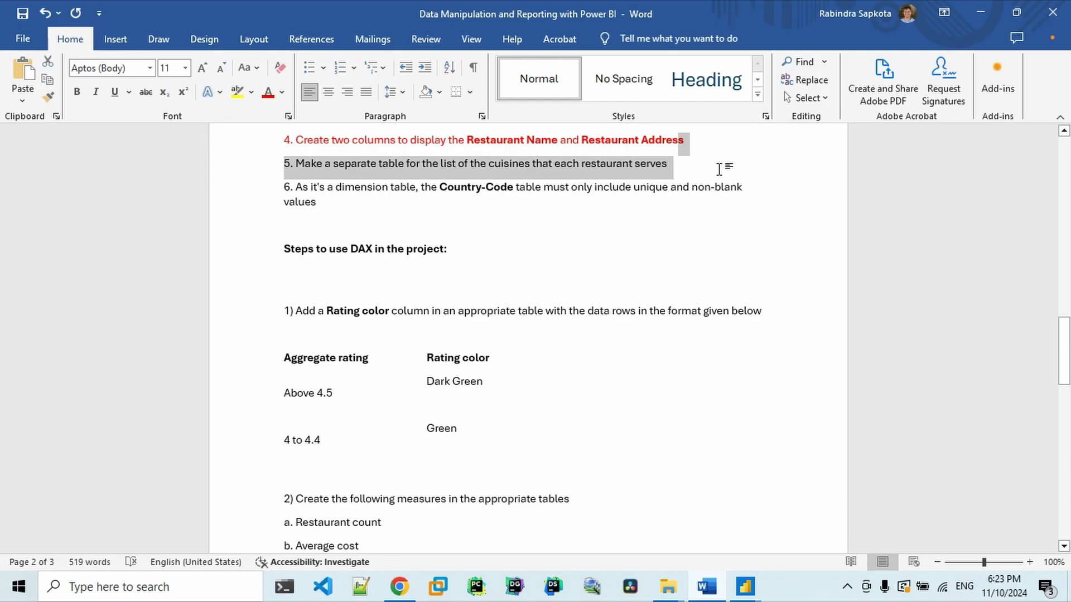
{"action": "left_click", "coordinate": [267, 92]}
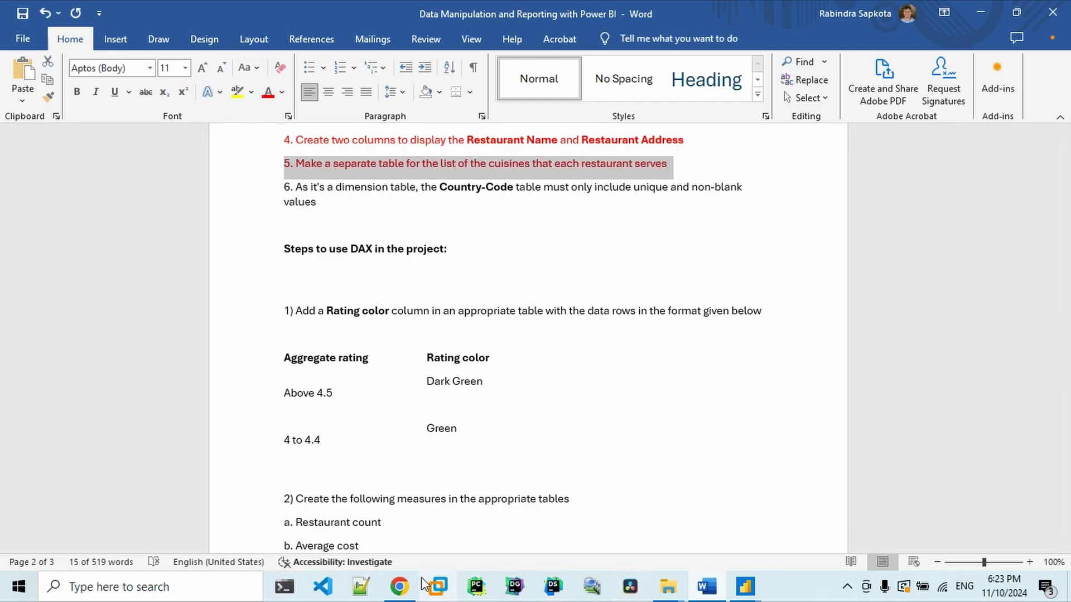
Step: Return to Power Query Editor and close and apply the Resturant and Cuisine queries to load them into the model
{"action": "left_click", "coordinate": [754, 588]}
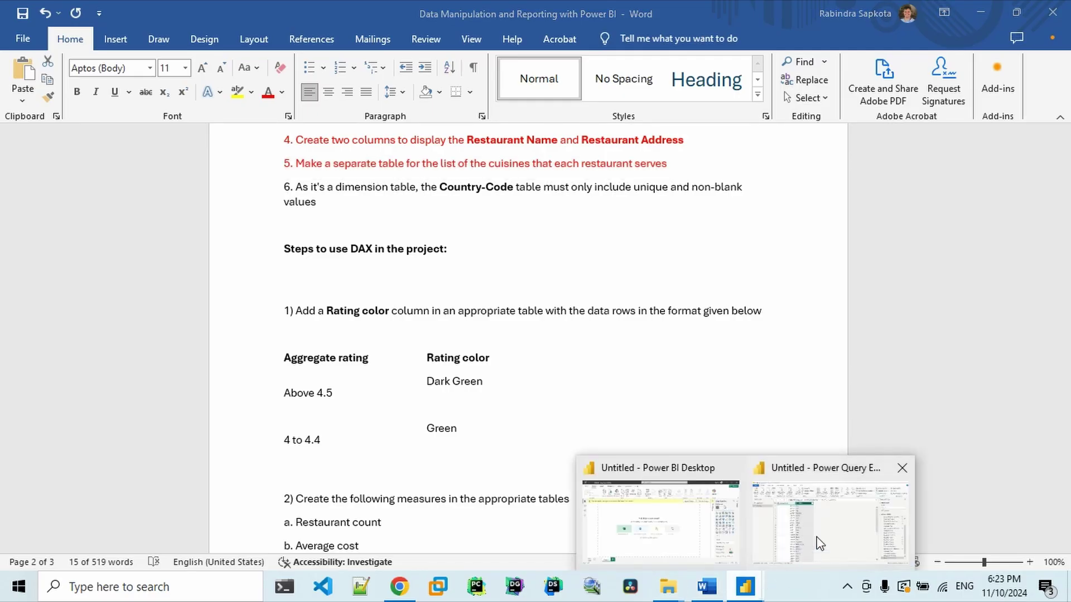
{"action": "left_click", "coordinate": [820, 542]}
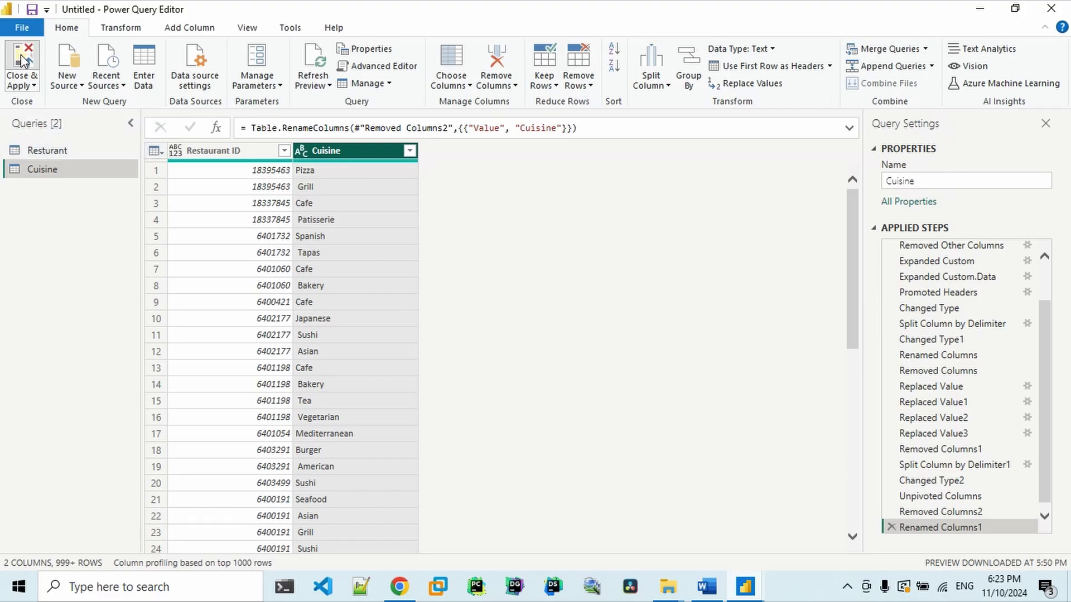
{"action": "key", "text": "alt+Tab"}
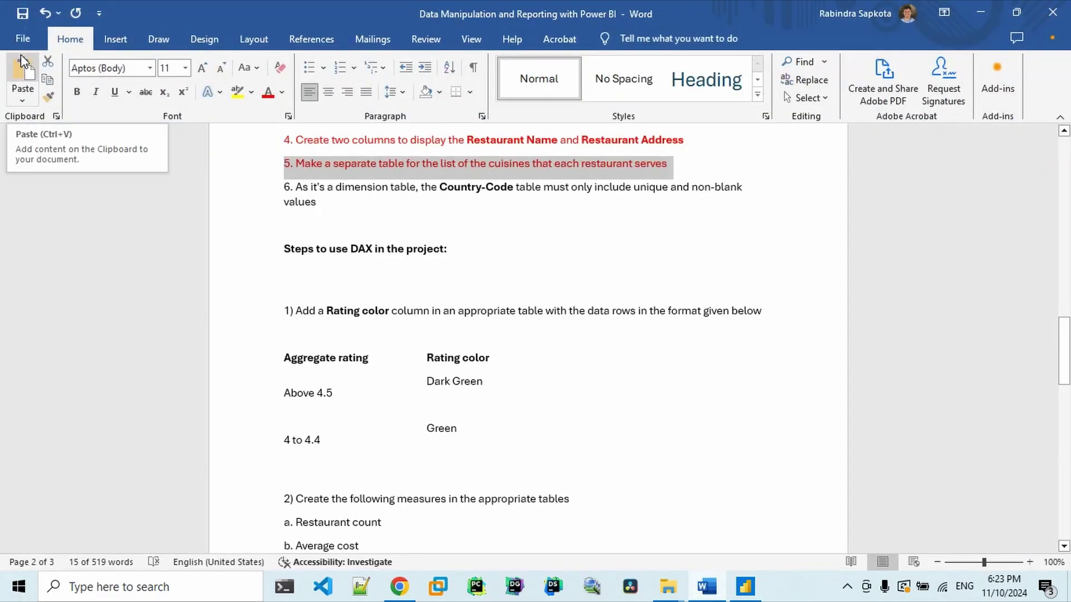
{"action": "left_click", "coordinate": [745, 587]}
{"action": "mouse_move", "coordinate": [747, 590]}
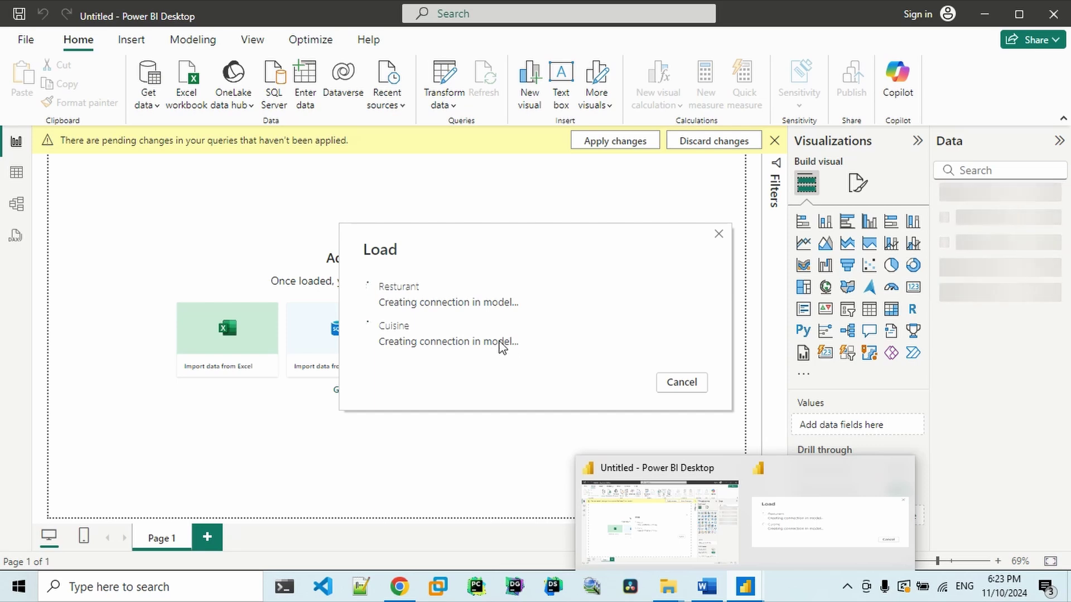
{"action": "left_click_drag", "start_coordinate": [469, 241], "coordinate": [421, 217]}
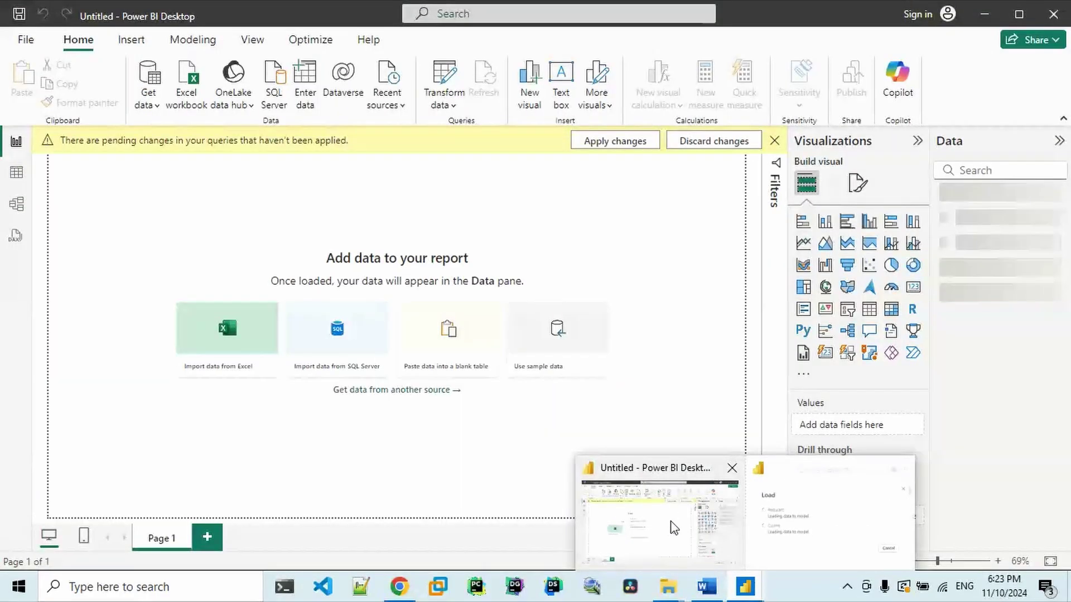
{"action": "left_click", "coordinate": [675, 529]}
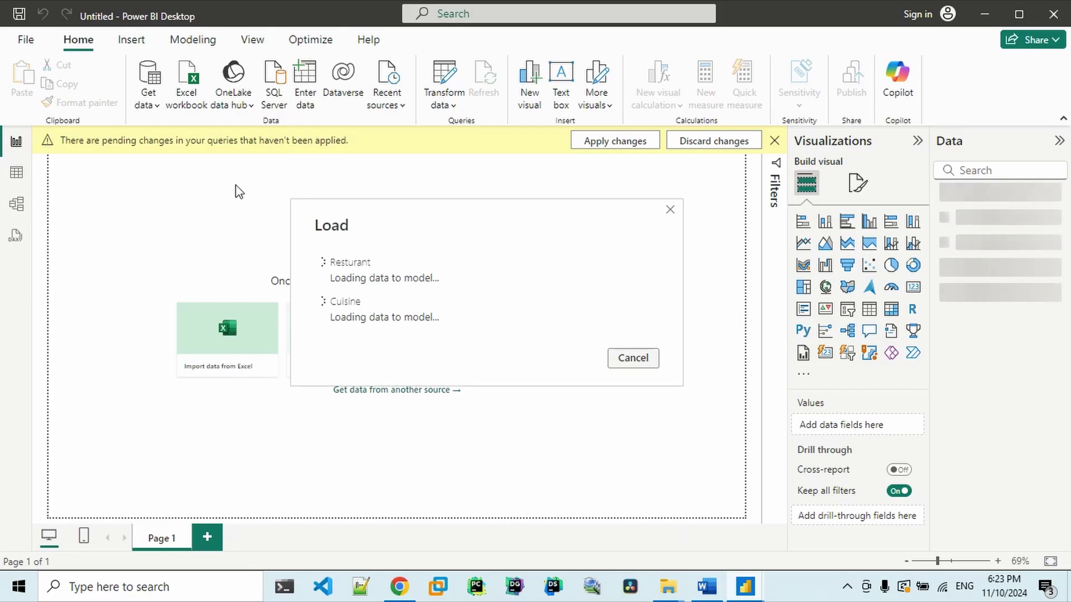
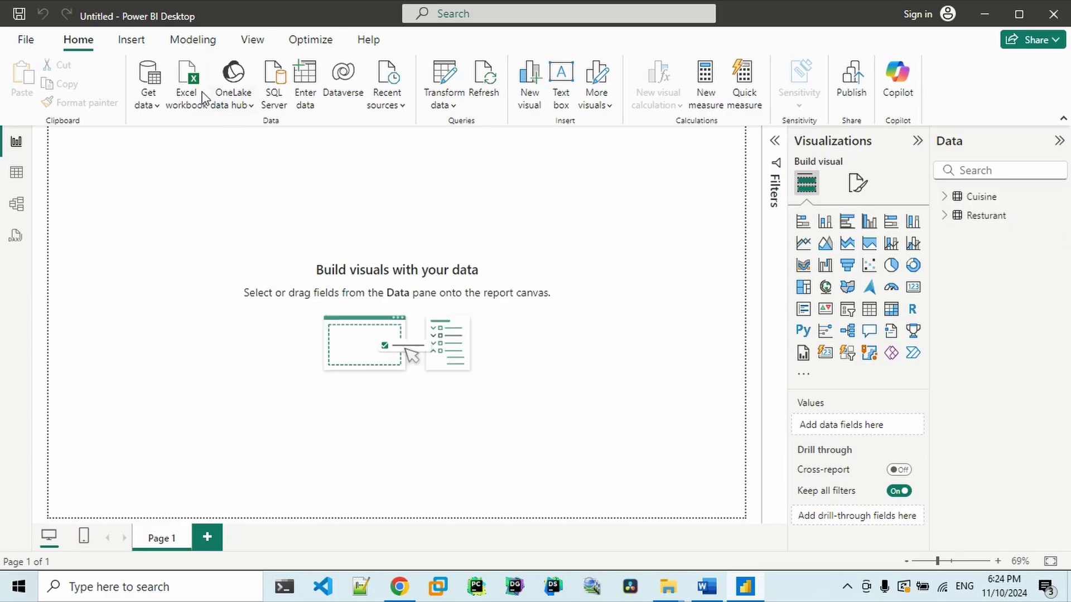
Step: Open the Country-Code Excel workbook from the Datasets folder inside Desktop > Downloads > Zomato Analysis as a data source
{"action": "left_click", "coordinate": [187, 80]}
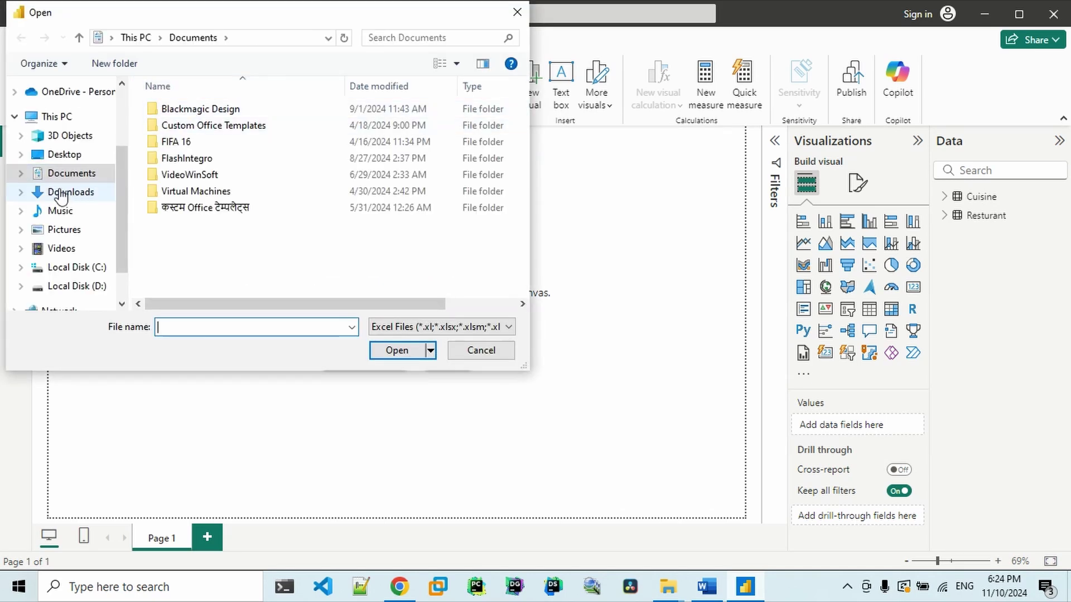
{"action": "left_click", "coordinate": [59, 157]}
{"action": "double_click", "coordinate": [180, 126]}
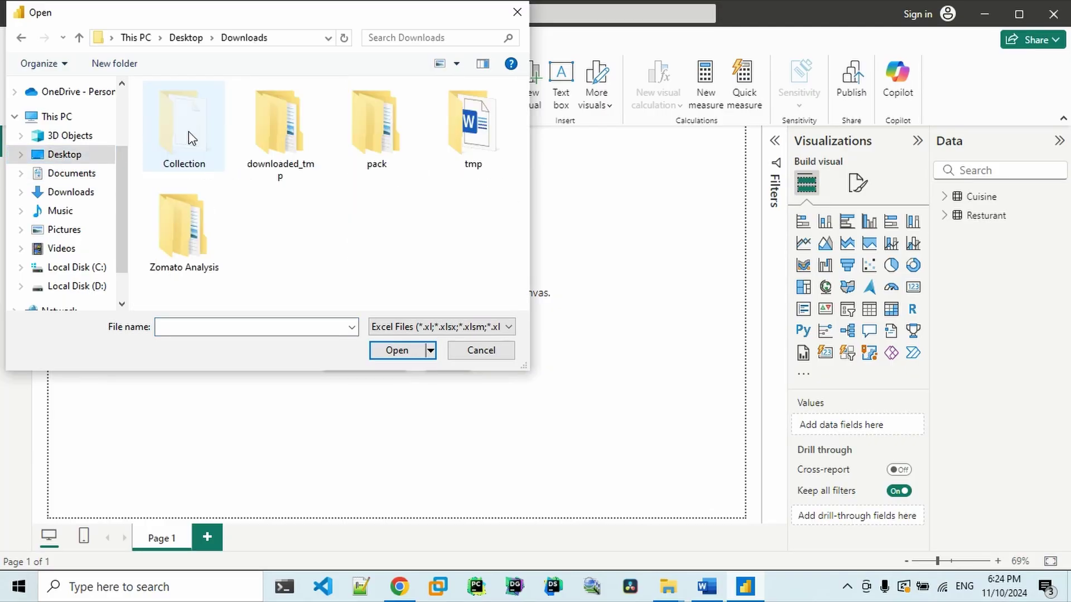
{"action": "double_click", "coordinate": [195, 240]}
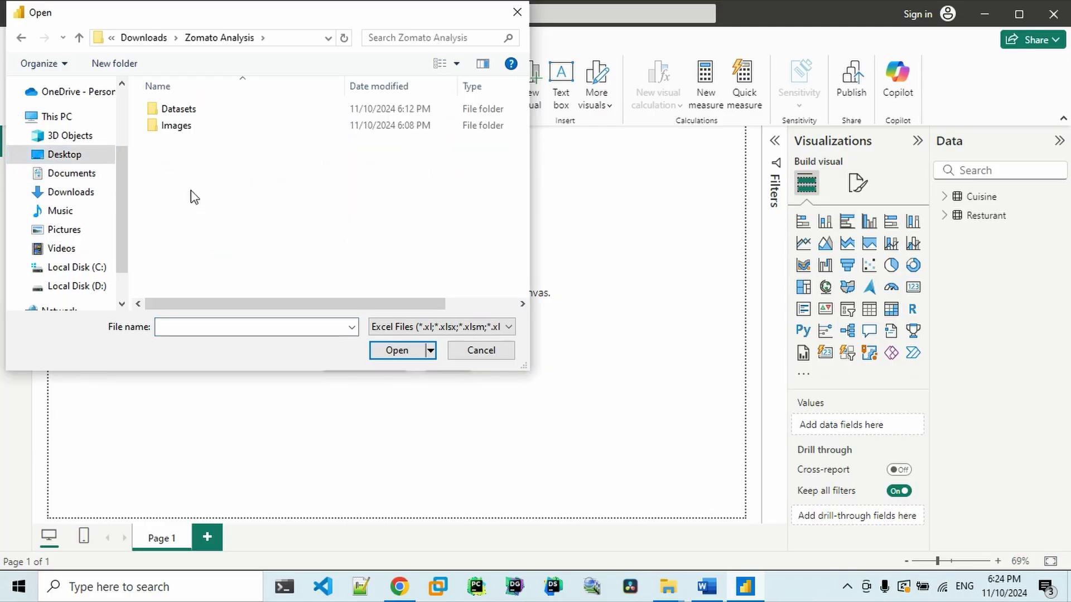
{"action": "double_click", "coordinate": [173, 110]}
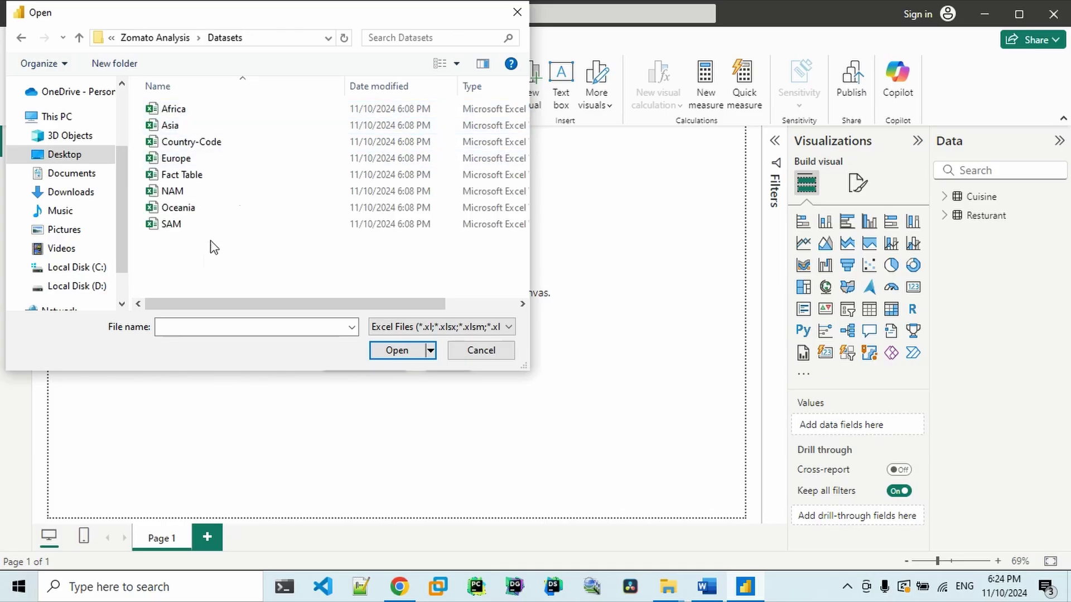
{"action": "left_click", "coordinate": [192, 142]}
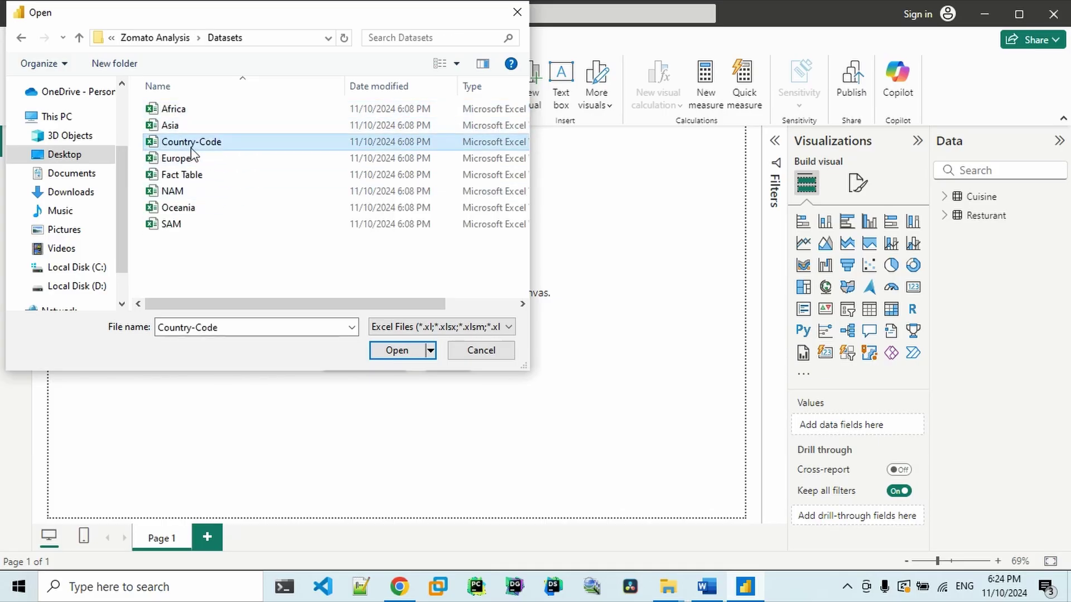
{"action": "left_click", "coordinate": [397, 351]}
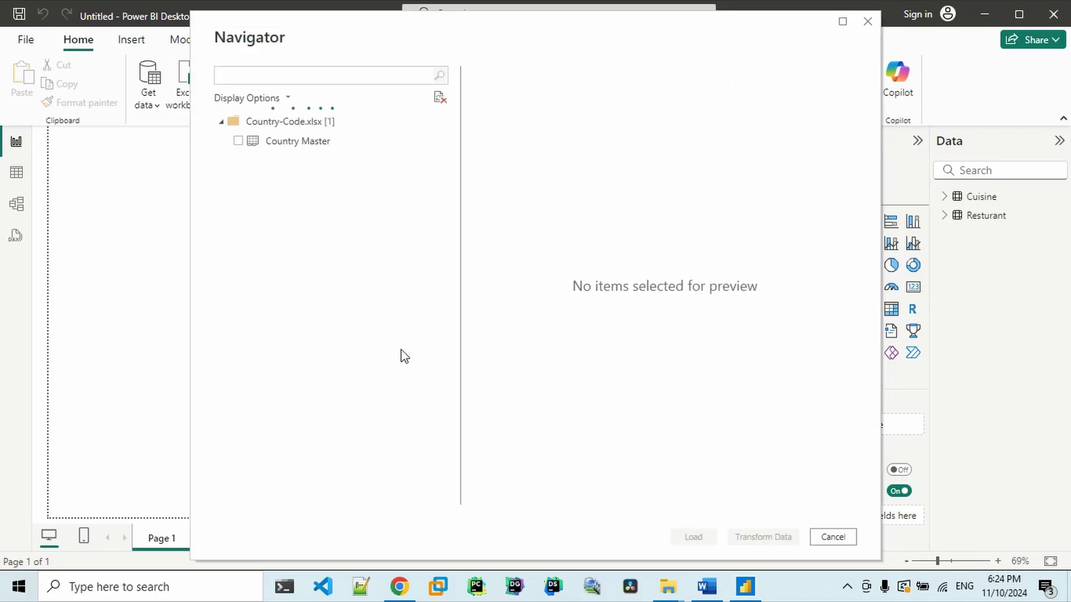
Step: Select the Country Master sheet and bring it into Power Query Editor for transformation
{"action": "left_click", "coordinate": [240, 147]}
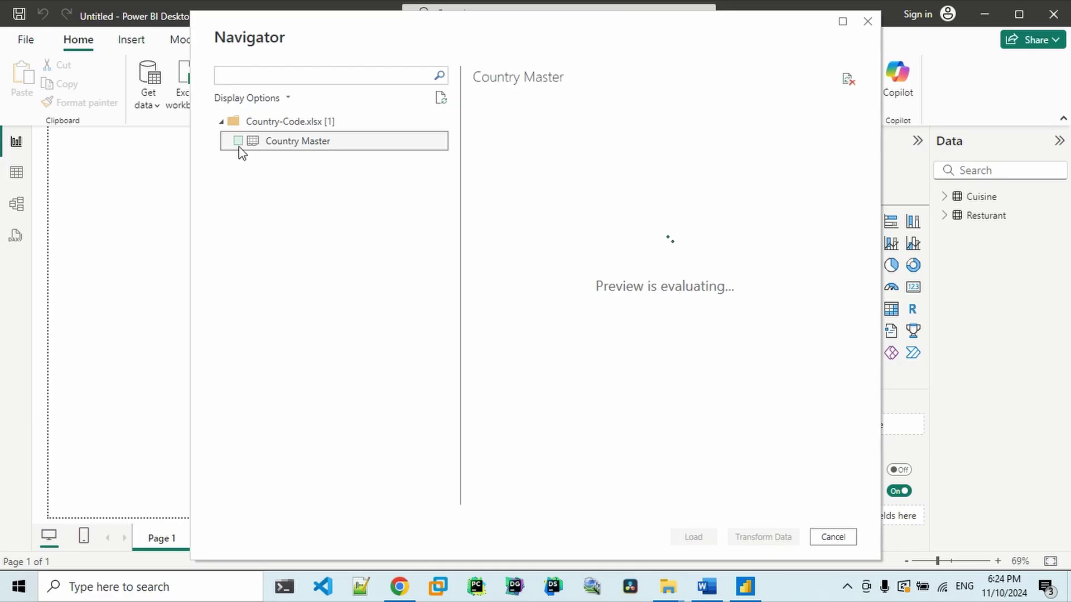
{"action": "left_click", "coordinate": [238, 143]}
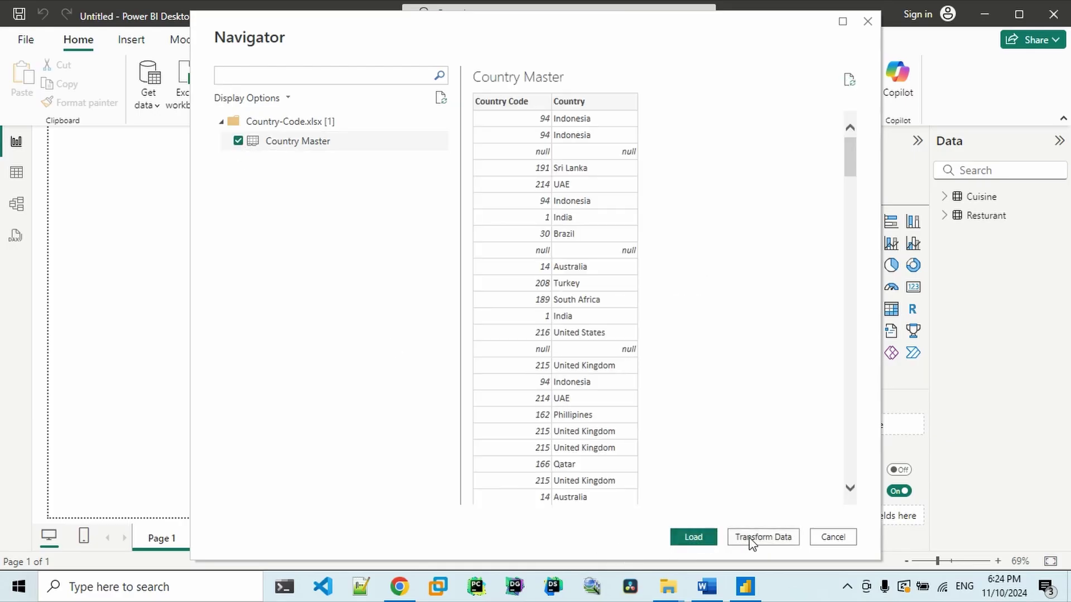
{"action": "key", "text": "alt+Tab"}
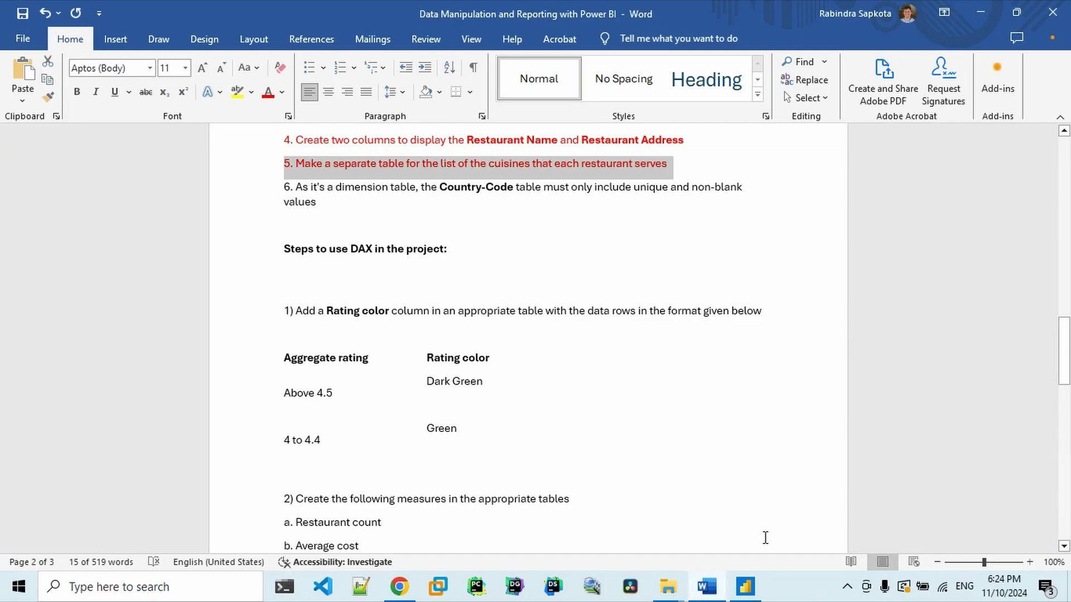
{"action": "key", "text": "alt+Tab"}
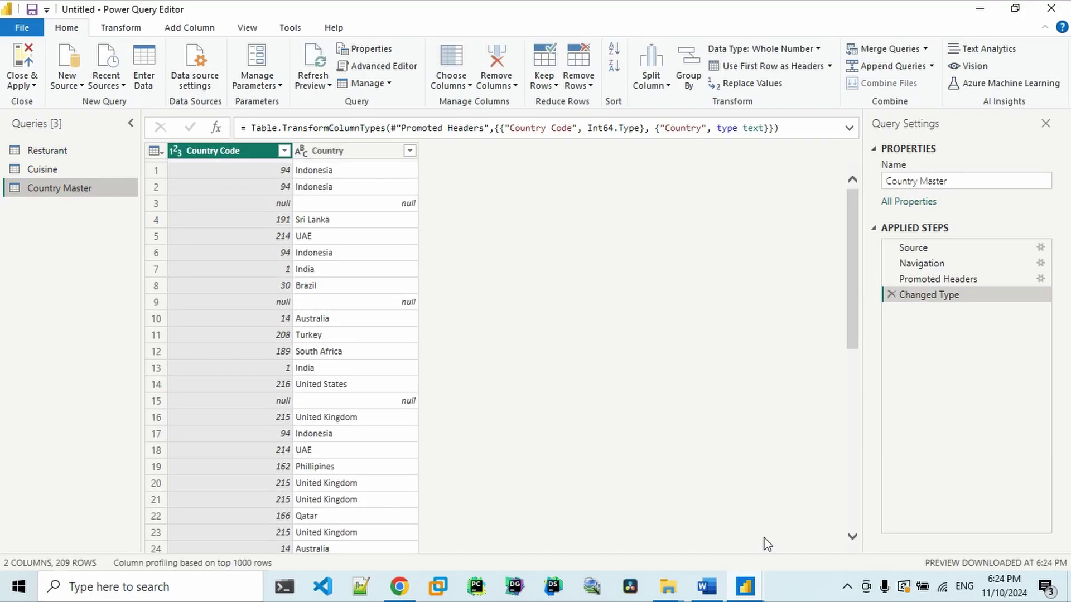
Step: Remove duplicate and blank rows across the Country Code and Country columns, and apply the cleaned Country Master query to the model
{"action": "left_click", "coordinate": [324, 155], "text": "ctrl"}
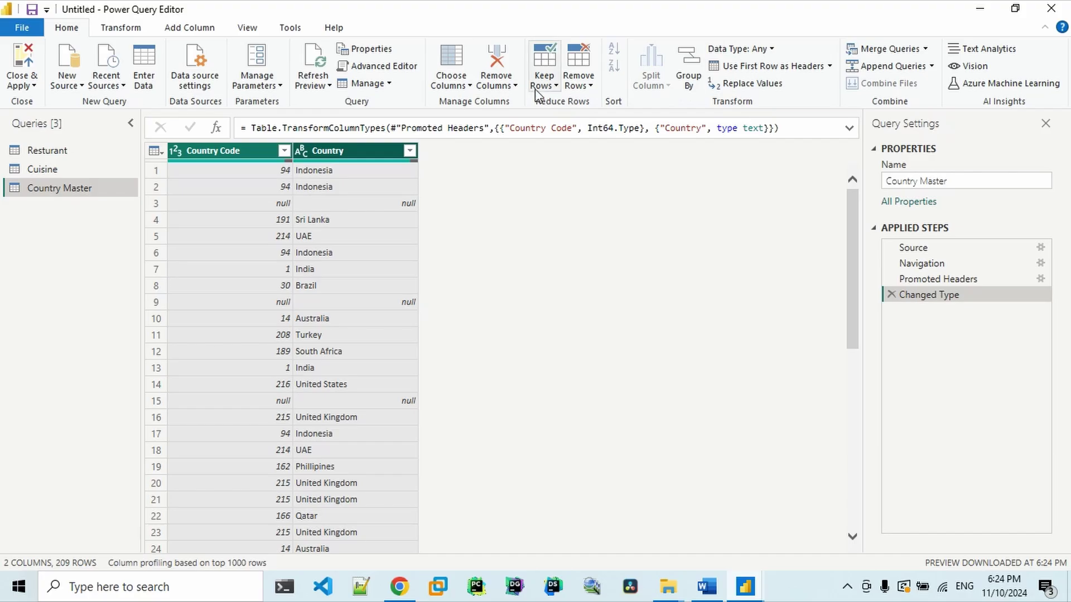
{"action": "left_click", "coordinate": [581, 87]}
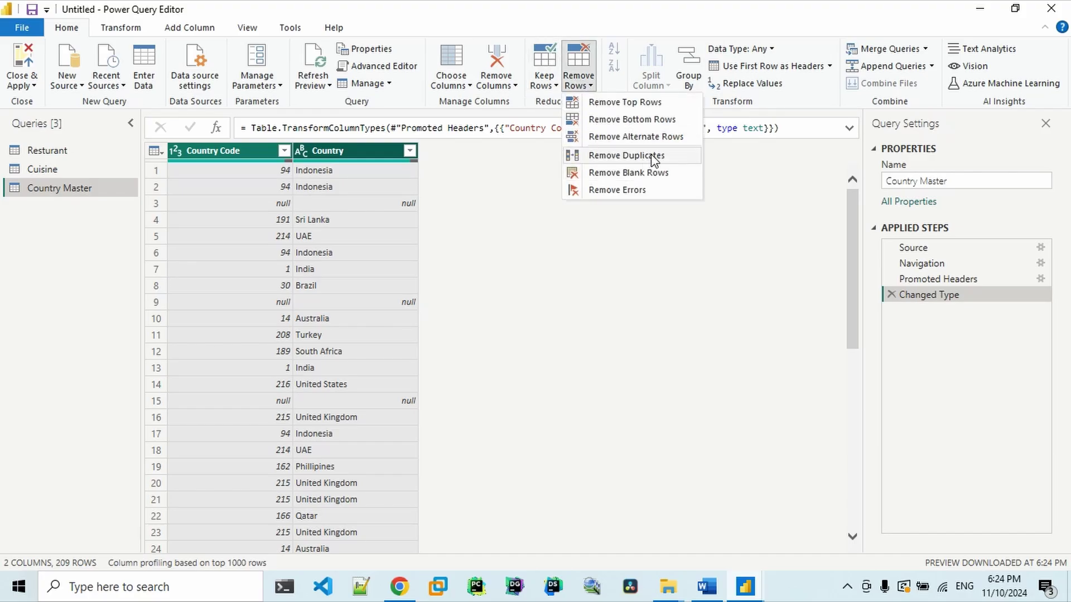
{"action": "left_click", "coordinate": [654, 157]}
{"action": "left_click", "coordinate": [584, 88]}
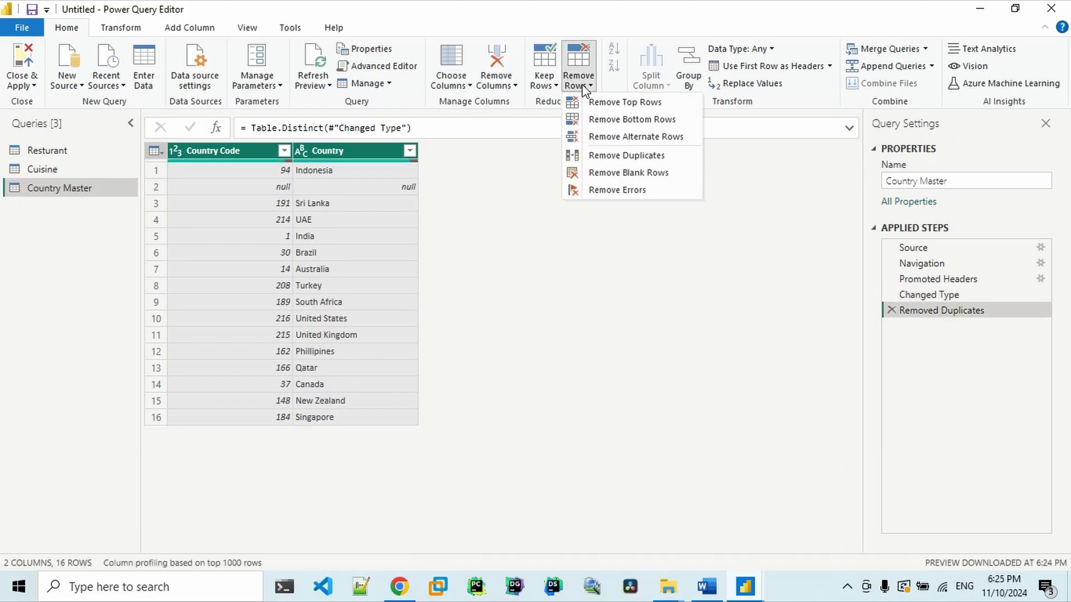
{"action": "left_click", "coordinate": [631, 173]}
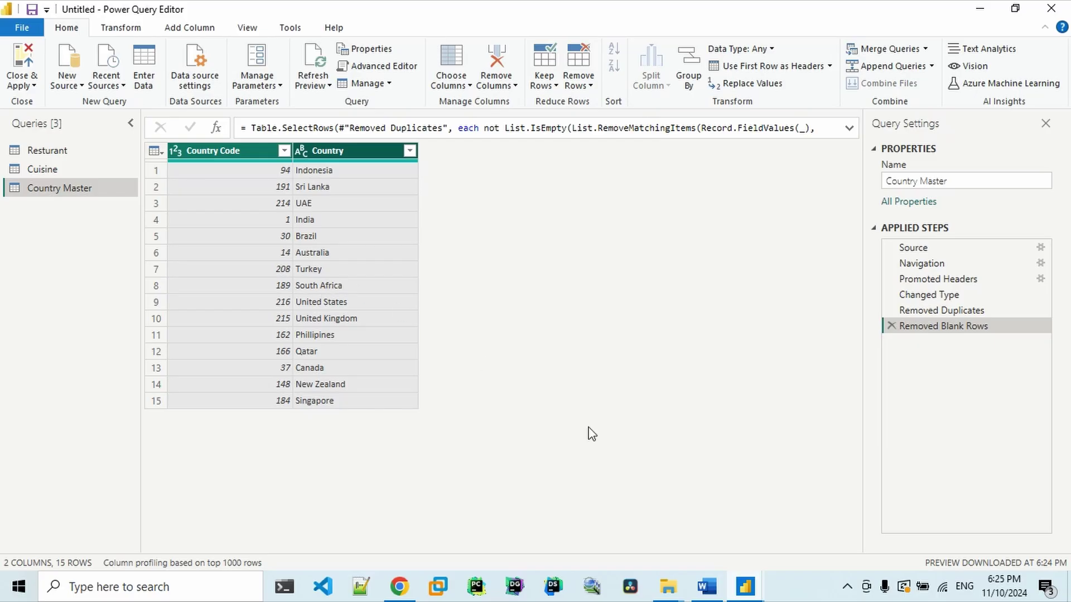
{"action": "left_click", "coordinate": [26, 61]}
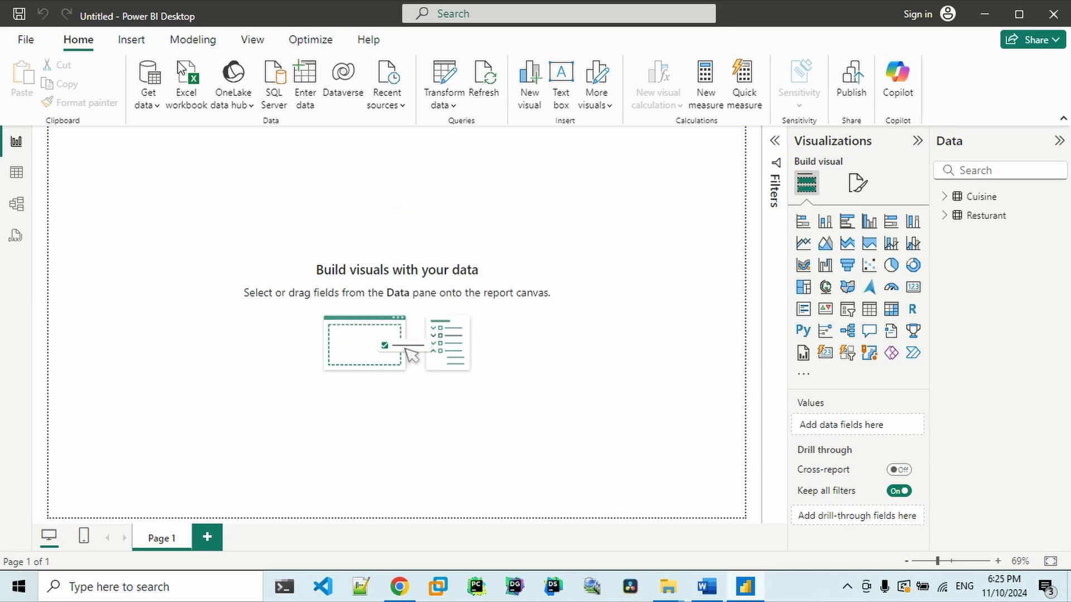
Step: Import the KPIs sheet from the Fact Table Excel workbook into Power Query Editor for transformation
{"action": "left_click", "coordinate": [186, 72]}
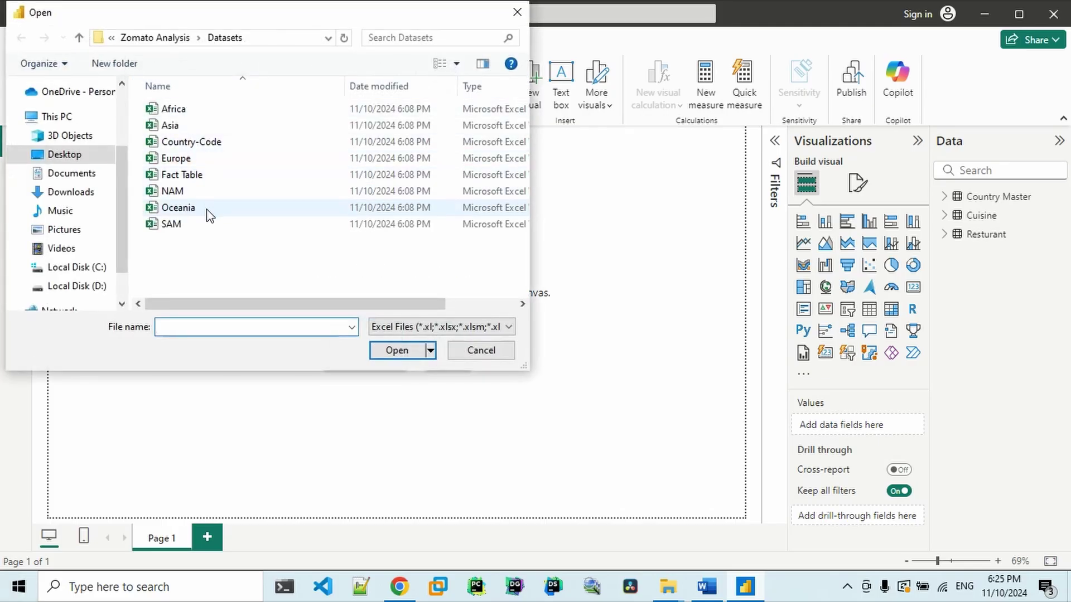
{"action": "left_click", "coordinate": [212, 176]}
{"action": "left_click", "coordinate": [384, 351]}
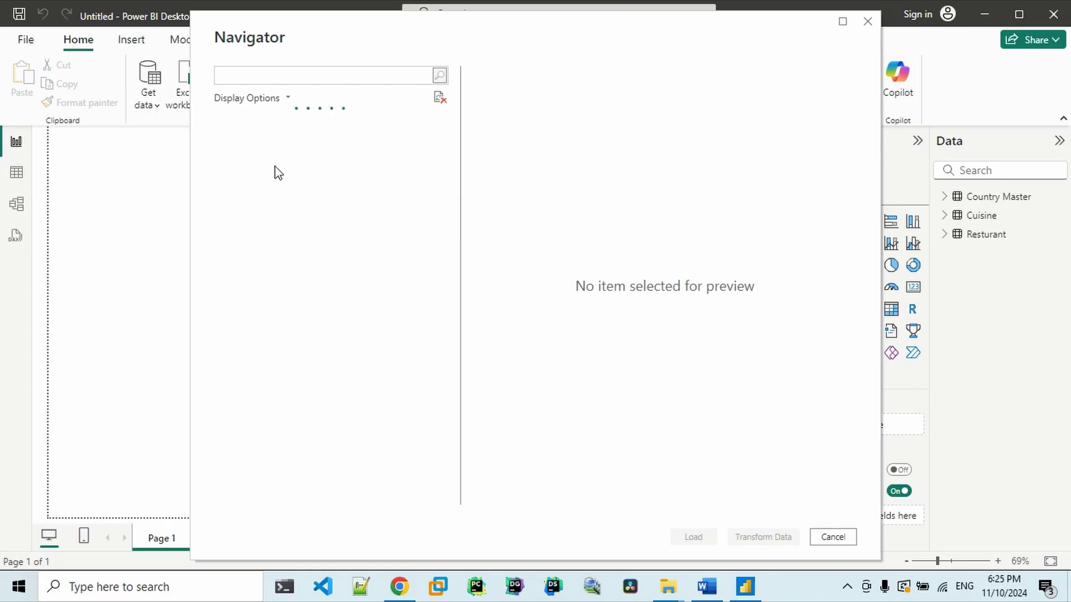
{"action": "left_click", "coordinate": [238, 141]}
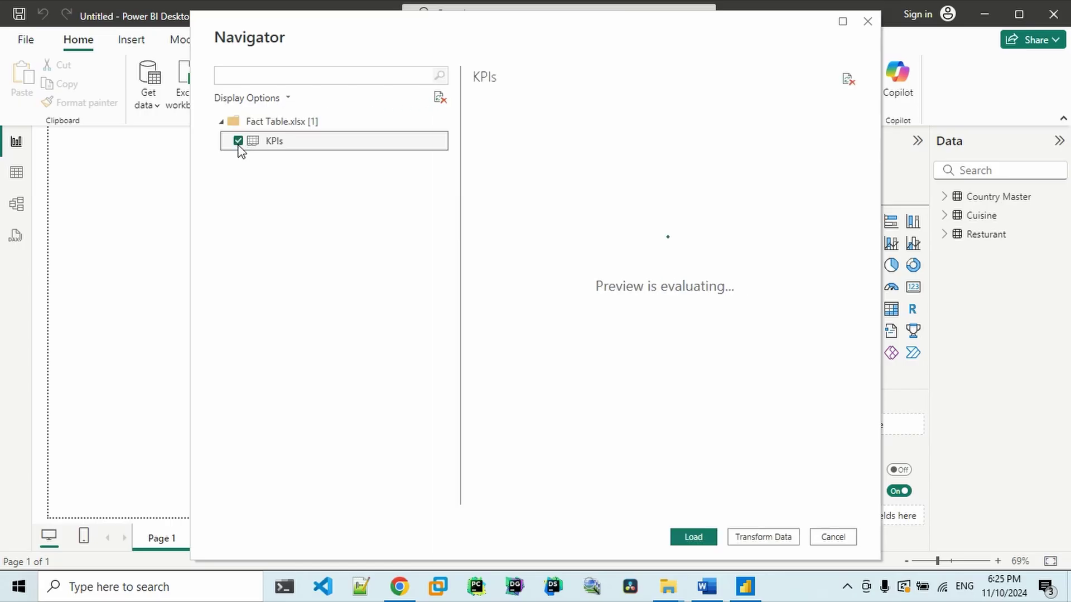
{"action": "key", "text": "alt+Tab"}
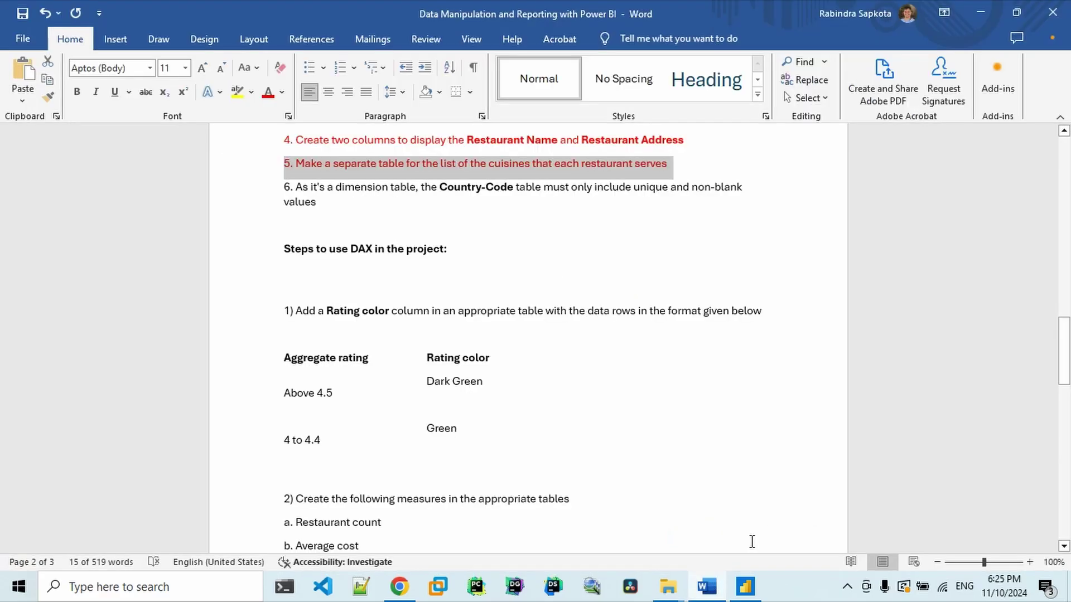
{"action": "key", "text": "alt+Tab"}
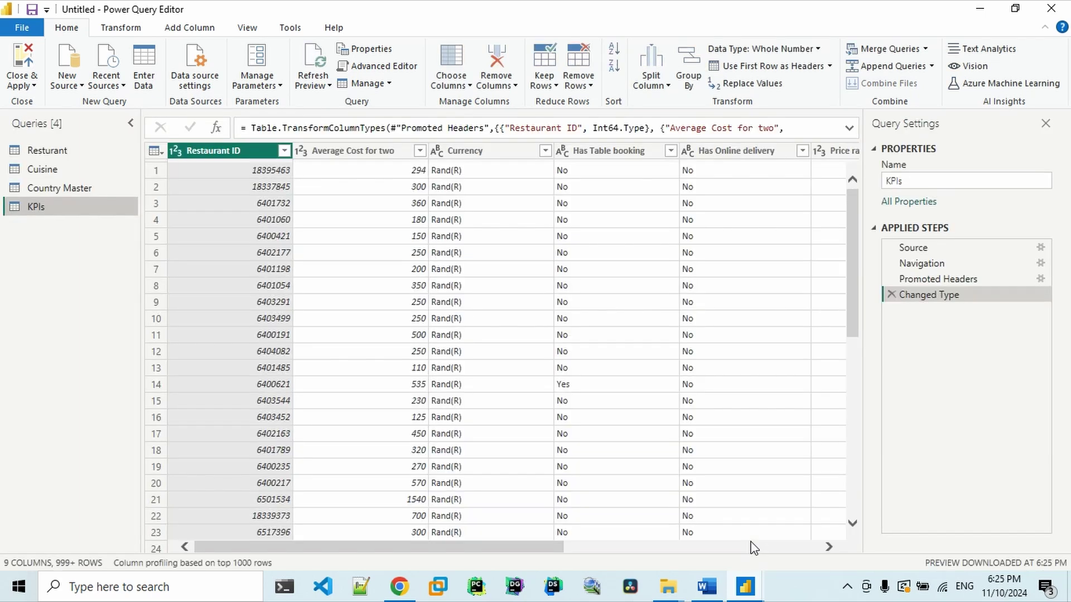
Step: Check the columns of the KPIs table and remove the Currency column
{"action": "left_click", "coordinate": [418, 237]}
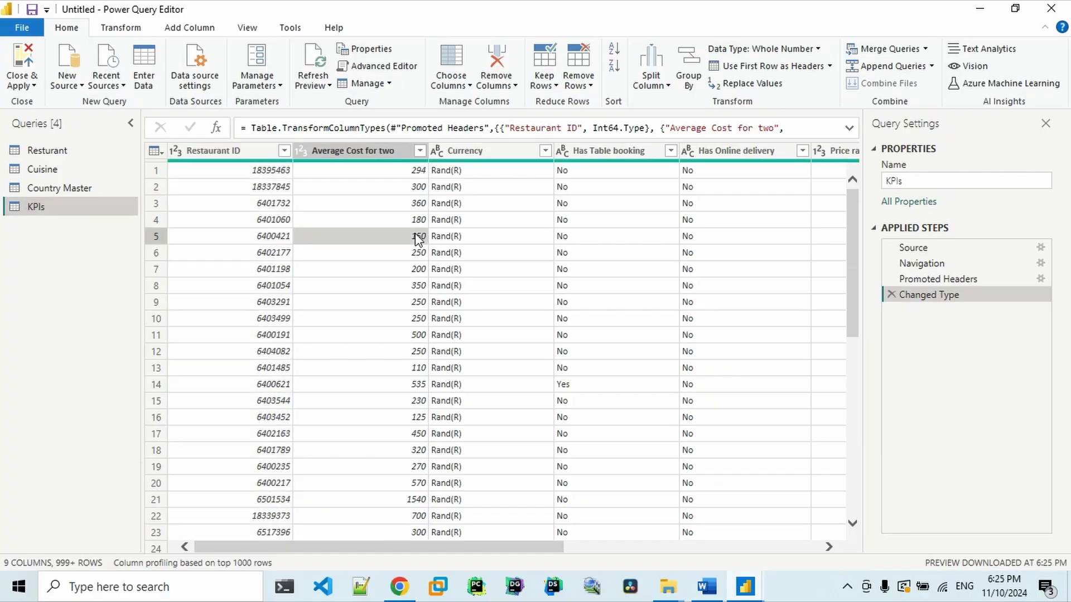
{"action": "key", "text": "Right"}
{"action": "key", "text": "Right"}
{"action": "key", "text": "Right"}
{"action": "key", "text": "Left"}
{"action": "key", "text": "Left"}
{"action": "key", "text": "Left"}
{"action": "key", "text": "Left"}
{"action": "key", "text": "Right"}
{"action": "key", "text": "Right"}
{"action": "key", "text": "Right"}
{"action": "key", "text": "Right"}
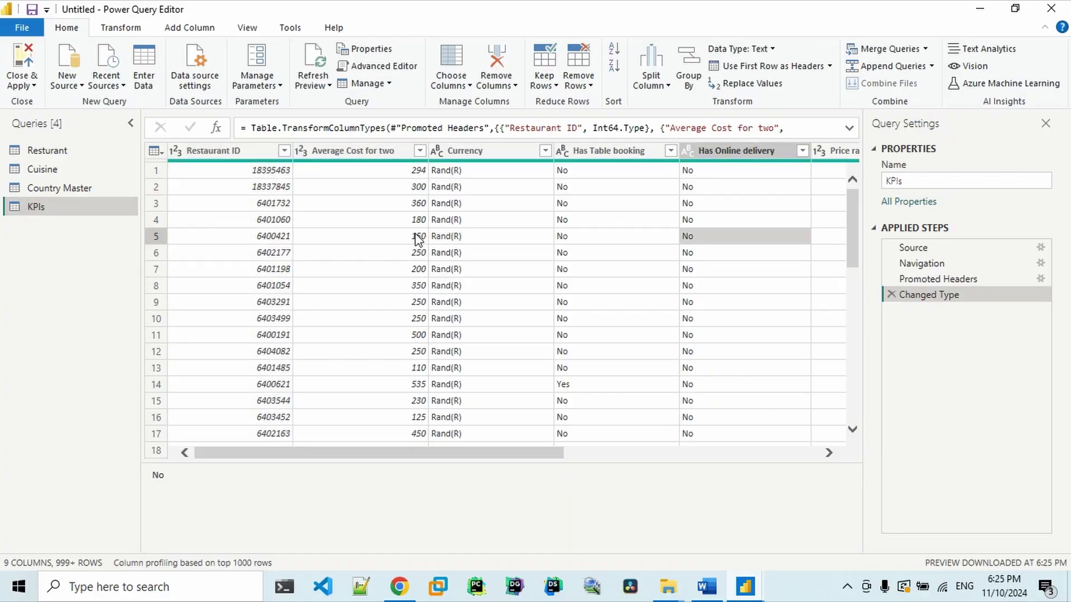
{"action": "left_click", "coordinate": [465, 151]}
{"action": "key", "text": "Delete"}
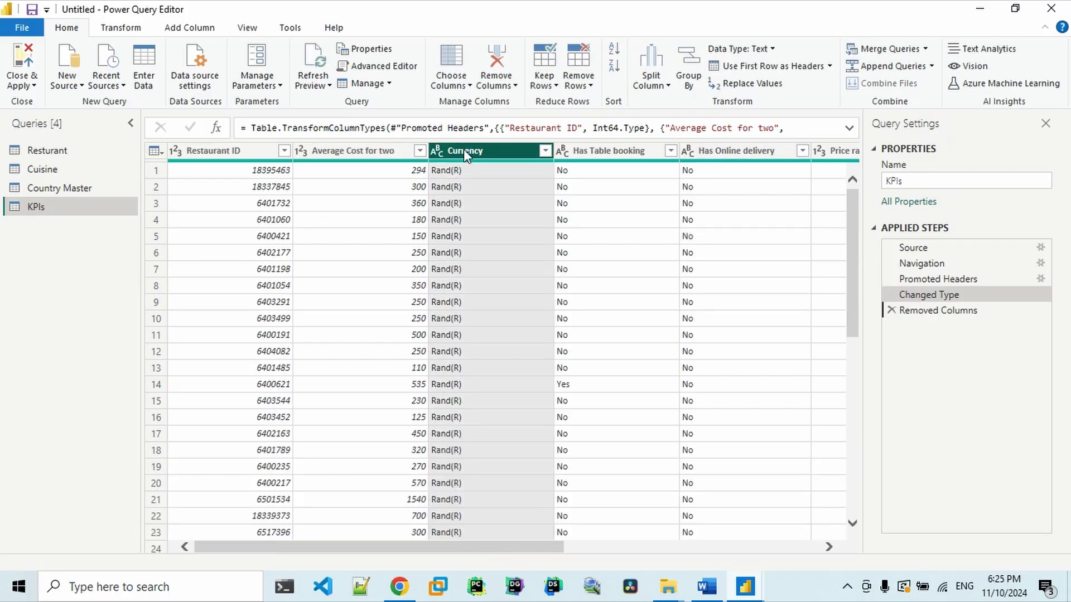
Step: Examine the remaining KPIs columns from Has Online delivery through Votes
{"action": "left_click", "coordinate": [644, 226]}
{"action": "key", "text": "Right"}
{"action": "key", "text": "Right"}
{"action": "key", "text": "Right"}
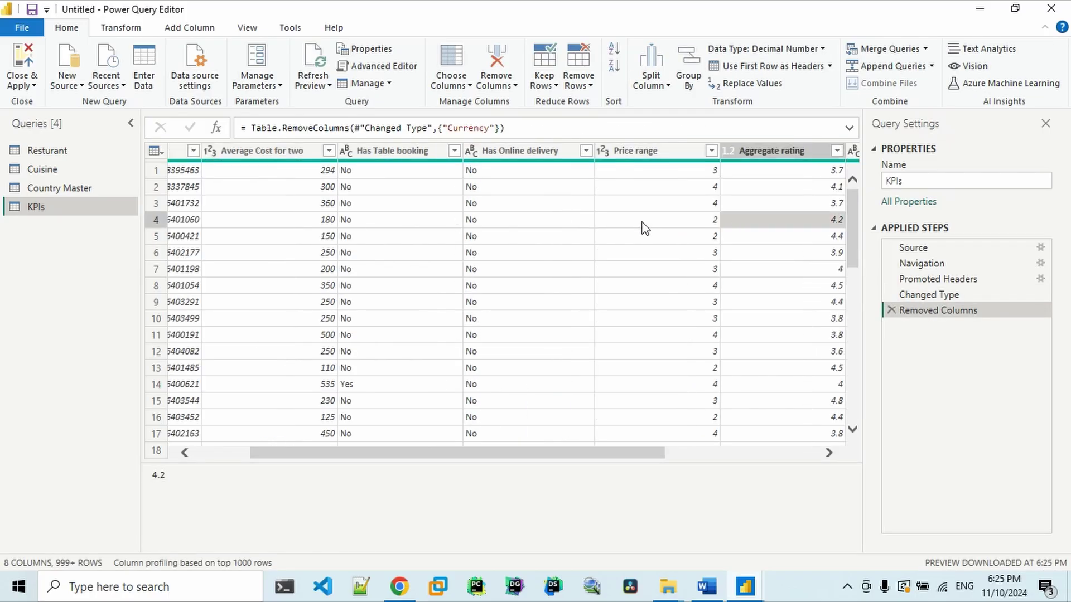
{"action": "key", "text": "Right"}
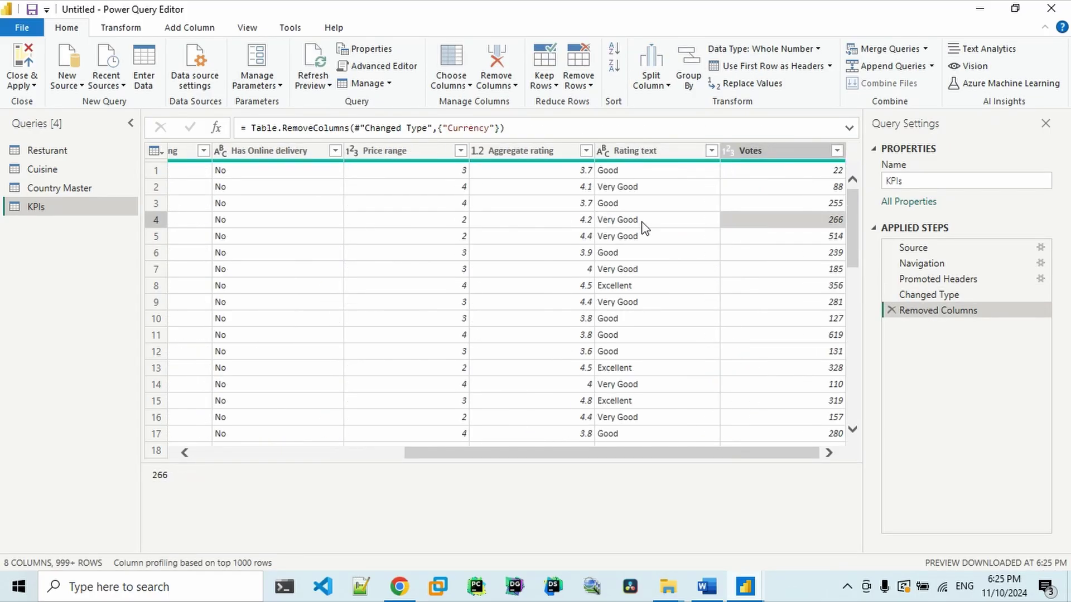
Step: Remove the Rating text column from the KPIs table, check the remaining columns, and apply the query changes to the model
{"action": "left_click", "coordinate": [635, 161]}
{"action": "key", "text": "Delete"}
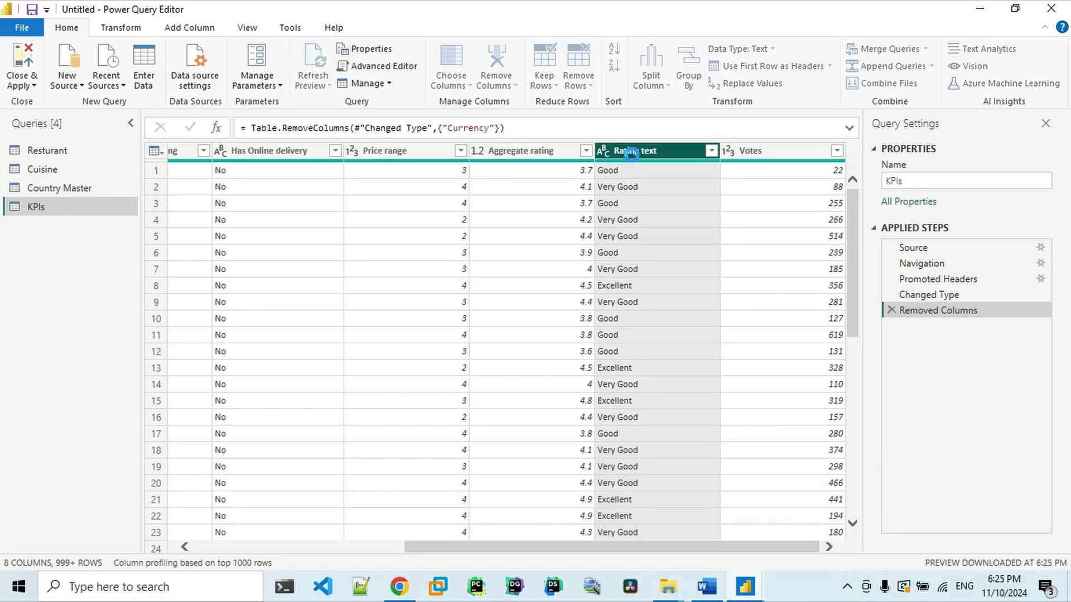
{"action": "left_click", "coordinate": [671, 238]}
{"action": "key", "text": "Right"}
{"action": "key", "text": "Left"}
{"action": "key", "text": "Left"}
{"action": "key", "text": "Left"}
{"action": "key", "text": "Left"}
{"action": "key", "text": "Left"}
{"action": "key", "text": "Left"}
{"action": "key", "text": "Left"}
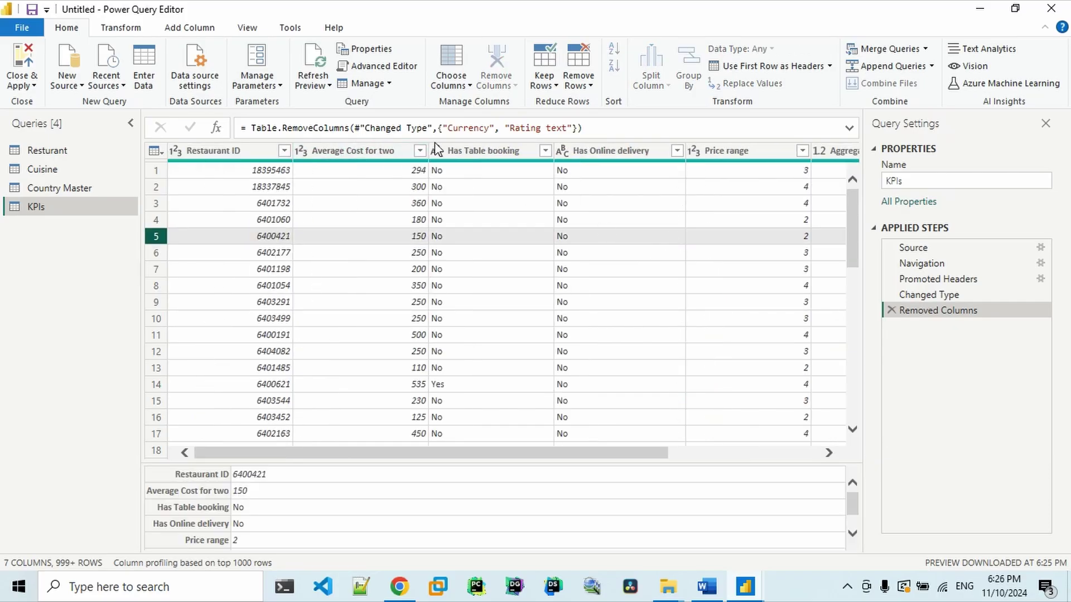
{"action": "left_click", "coordinate": [28, 62]}
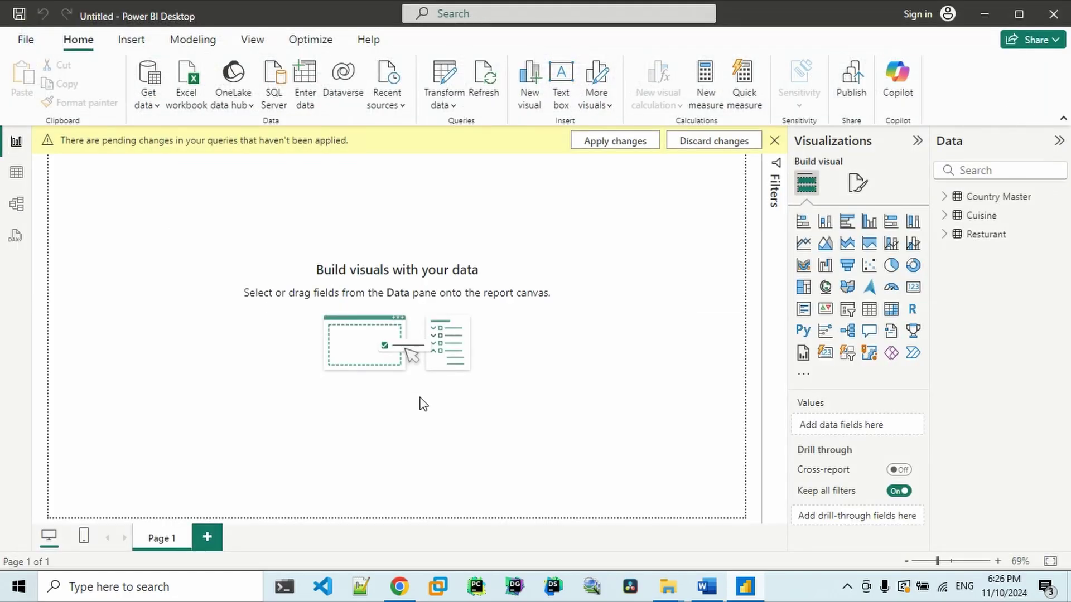
Step: Switch to the Word project instructions and review the data transformation steps up to item 6 on the Country-Code table
{"action": "left_click", "coordinate": [707, 587]}
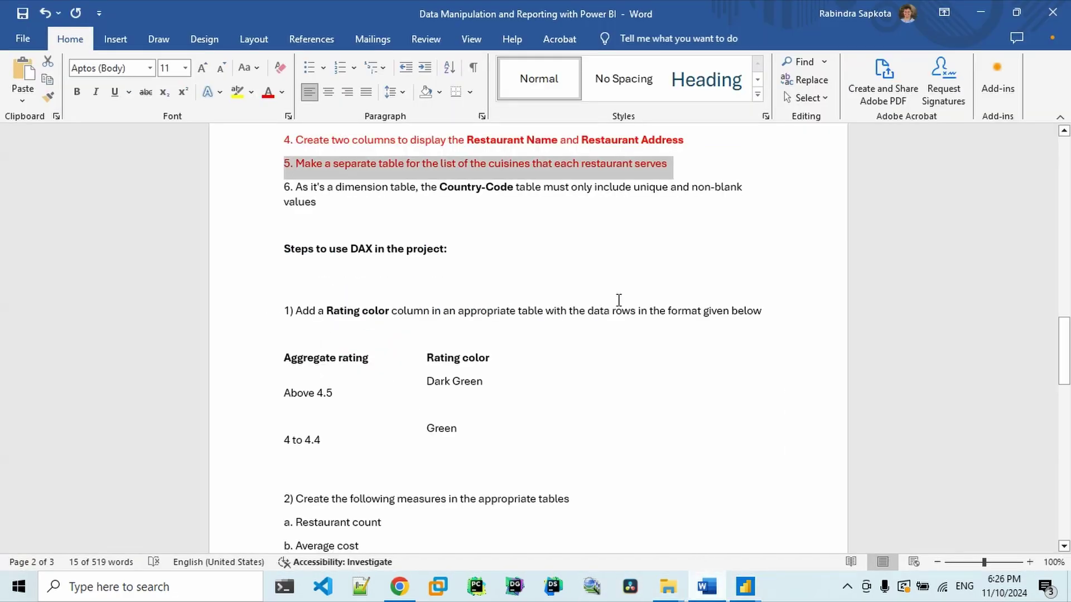
{"action": "left_click", "coordinate": [654, 195]}
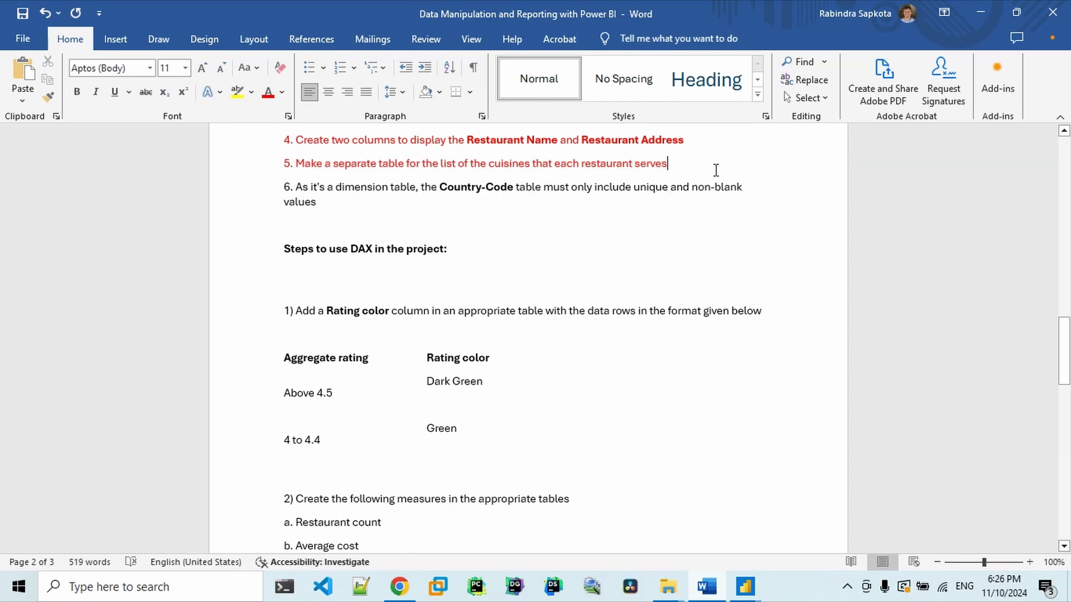
{"action": "key", "text": "Up"}
{"action": "key", "text": "Up"}
{"action": "key", "text": "Up"}
{"action": "key", "text": "Up"}
{"action": "key", "text": "Up"}
{"action": "key", "text": "Up"}
{"action": "key", "text": "Up"}
{"action": "key", "text": "Up"}
{"action": "key", "text": "Up"}
{"action": "key", "text": "Up"}
{"action": "key", "text": "Up"}
{"action": "key", "text": "Up"}
{"action": "key", "text": "Up"}
{"action": "key", "text": "Up"}
{"action": "key", "text": "Up"}
{"action": "key", "text": "Up"}
{"action": "key", "text": "Up"}
{"action": "key", "text": "Up"}
{"action": "key", "text": "Up"}
{"action": "key", "text": "Up"}
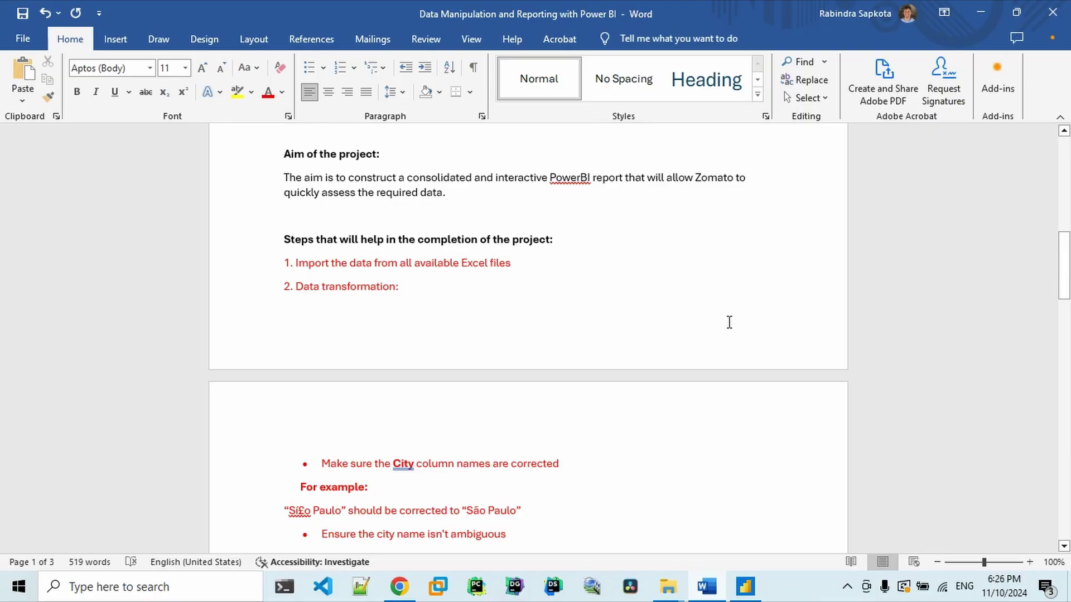
{"action": "left_click_drag", "start_coordinate": [1068, 228], "coordinate": [1069, 379]}
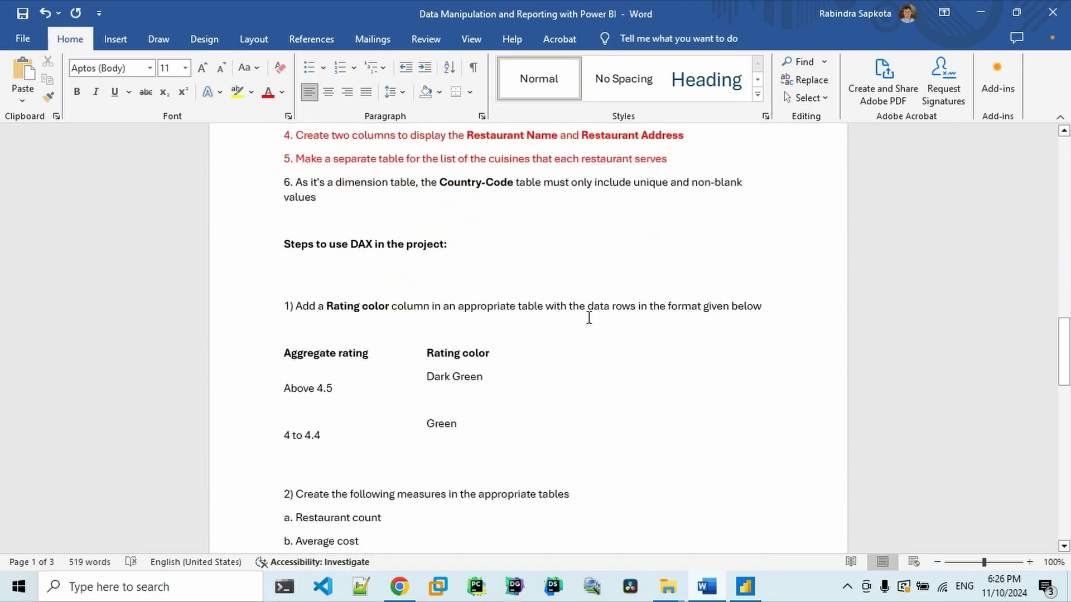
Step: Color instruction 6 about the Country-Code table red to mark it done, and read through the DAX instructions below it
{"action": "left_click_drag", "start_coordinate": [446, 188], "coordinate": [535, 189]}
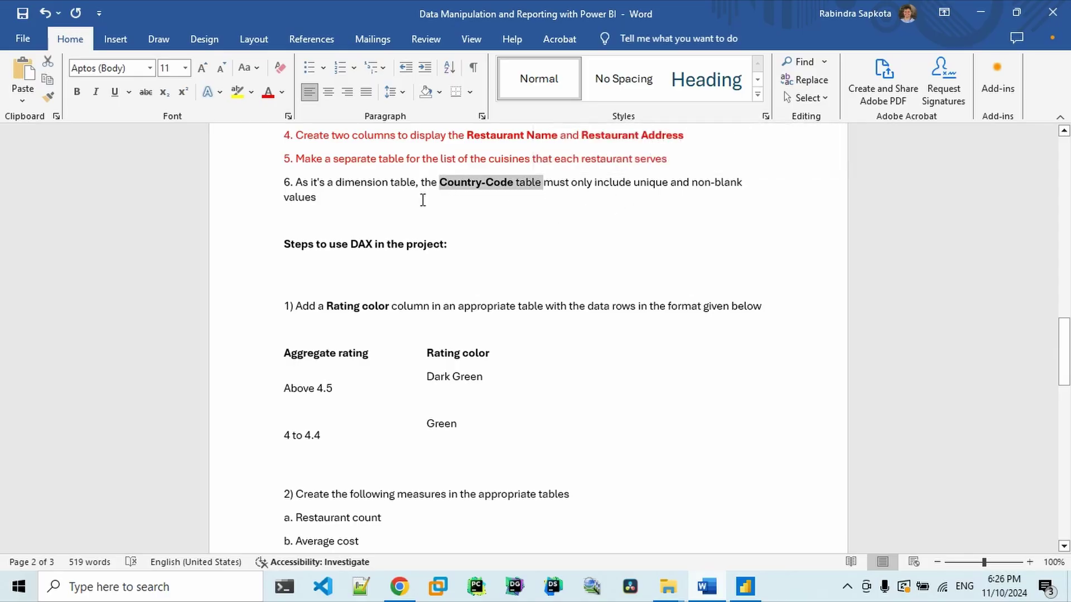
{"action": "left_click_drag", "start_coordinate": [278, 182], "coordinate": [354, 201]}
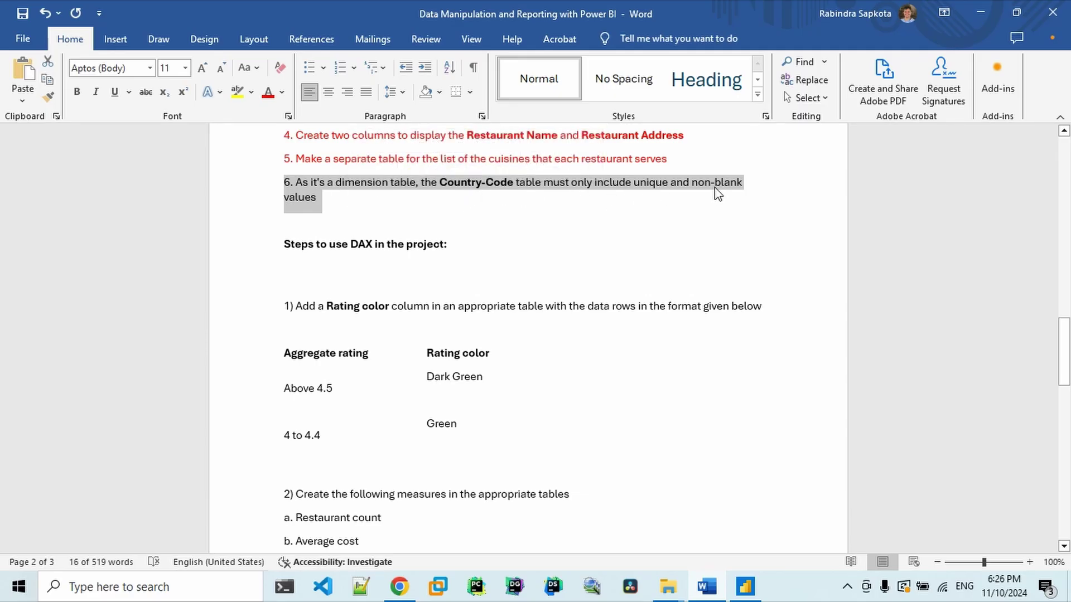
{"action": "left_click", "coordinate": [268, 92]}
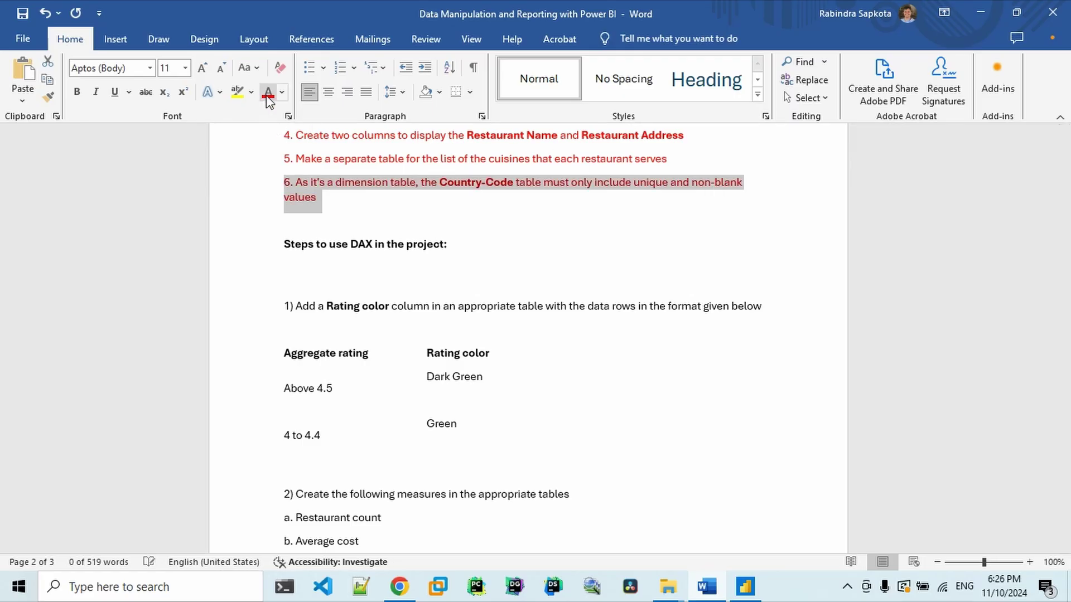
{"action": "left_click", "coordinate": [56, 537]}
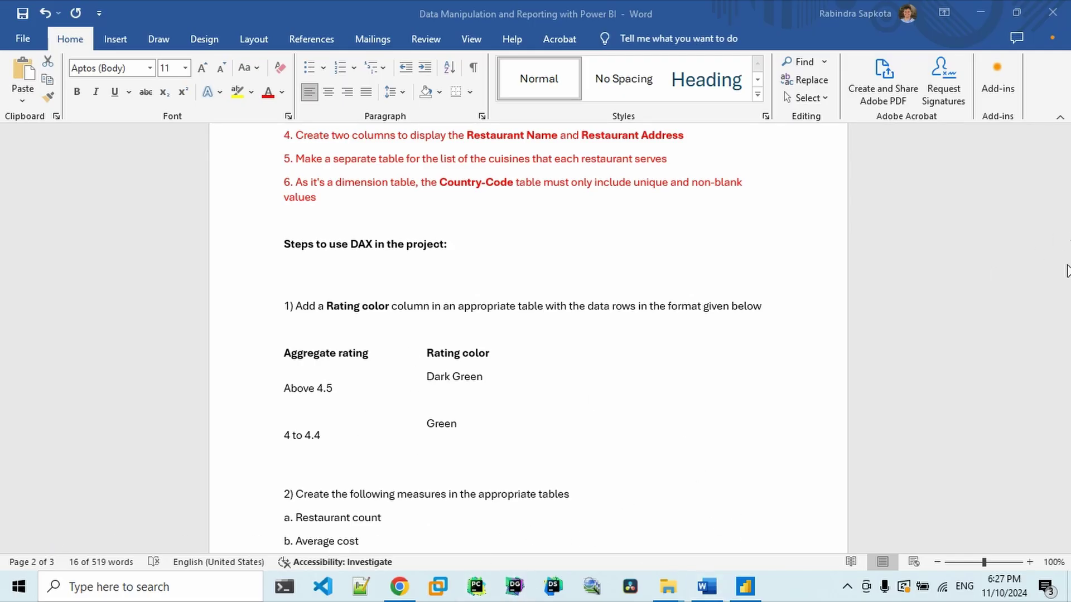
{"action": "left_click", "coordinate": [675, 450]}
{"action": "left_click_drag", "start_coordinate": [1066, 362], "coordinate": [1069, 422]}
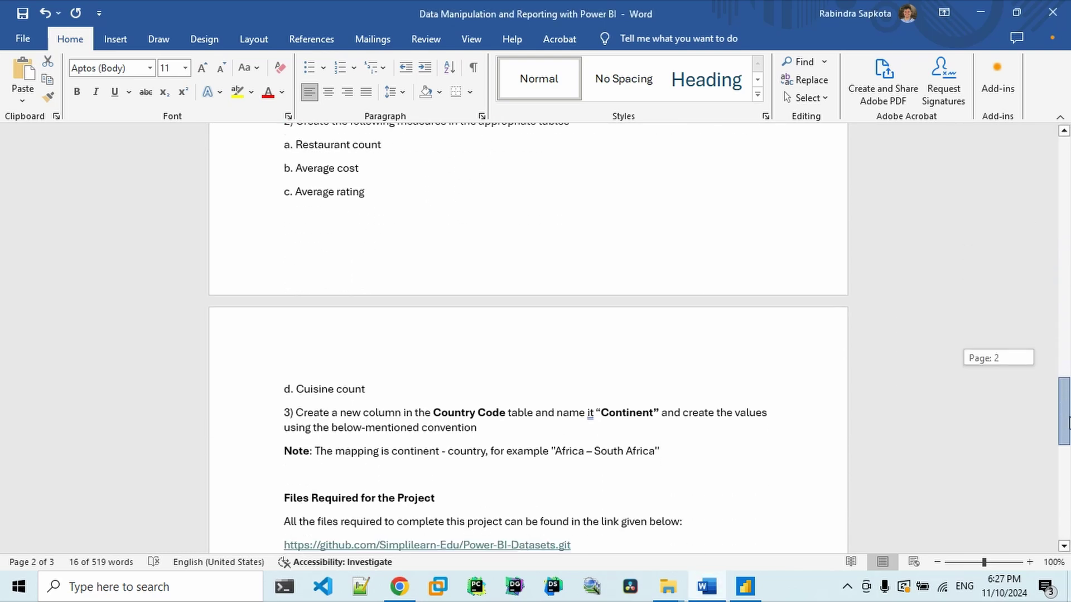
Step: Switch back to Power BI and show the table diagram in Model view with the Data and Properties panes collapsed
{"action": "left_click", "coordinate": [745, 587]}
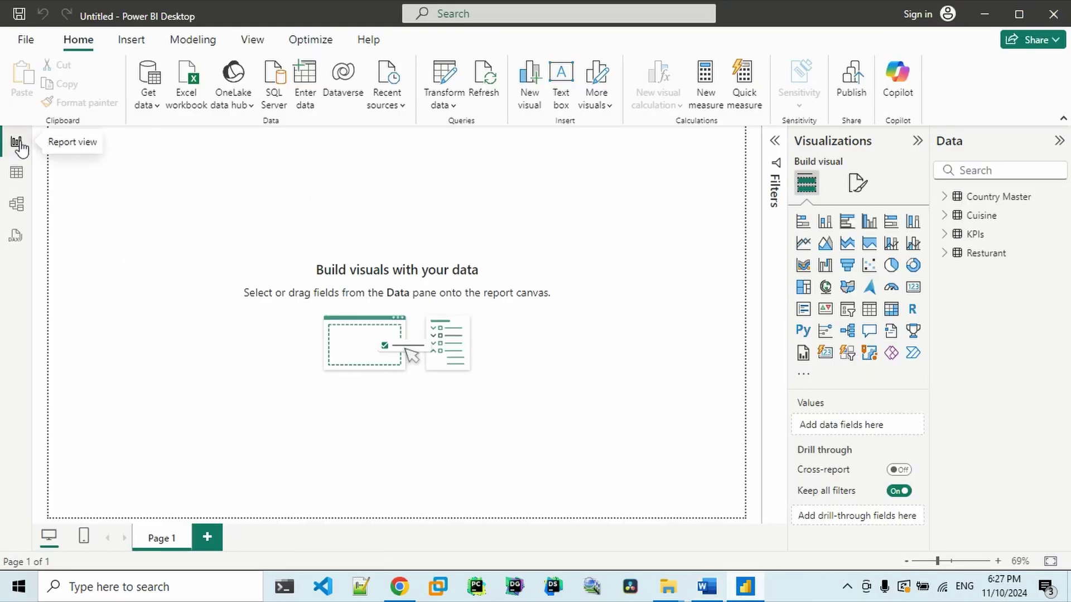
{"action": "left_click", "coordinate": [17, 172]}
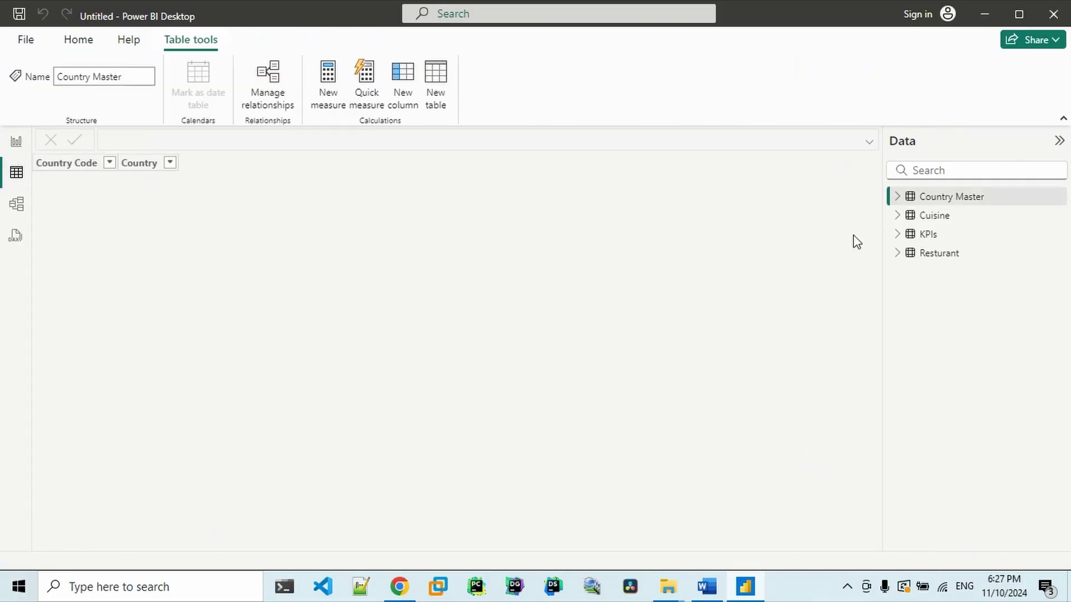
{"action": "left_click", "coordinate": [10, 212]}
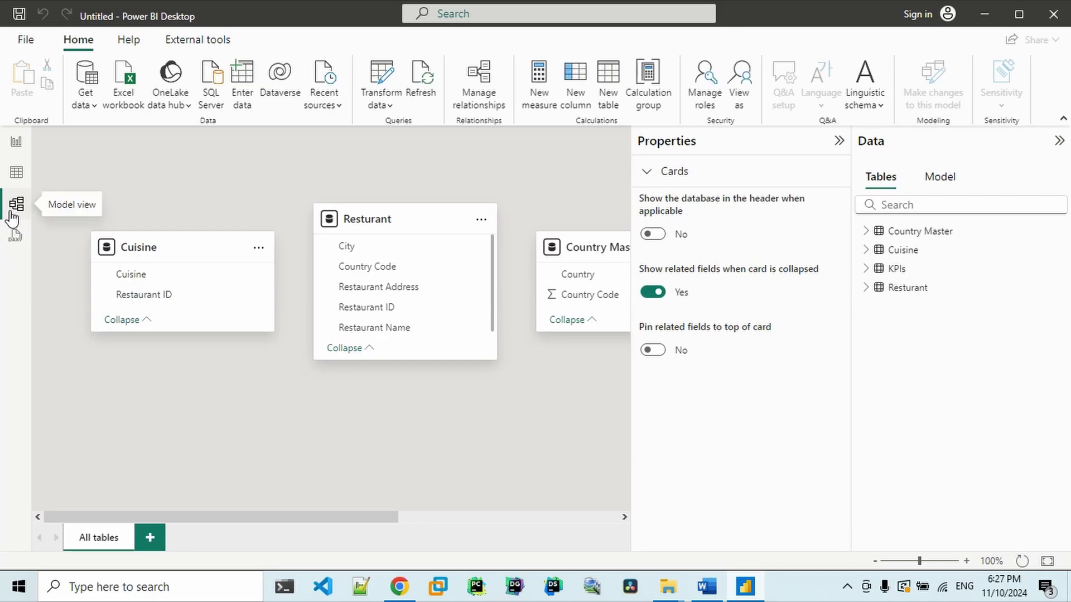
{"action": "left_click", "coordinate": [1059, 141]}
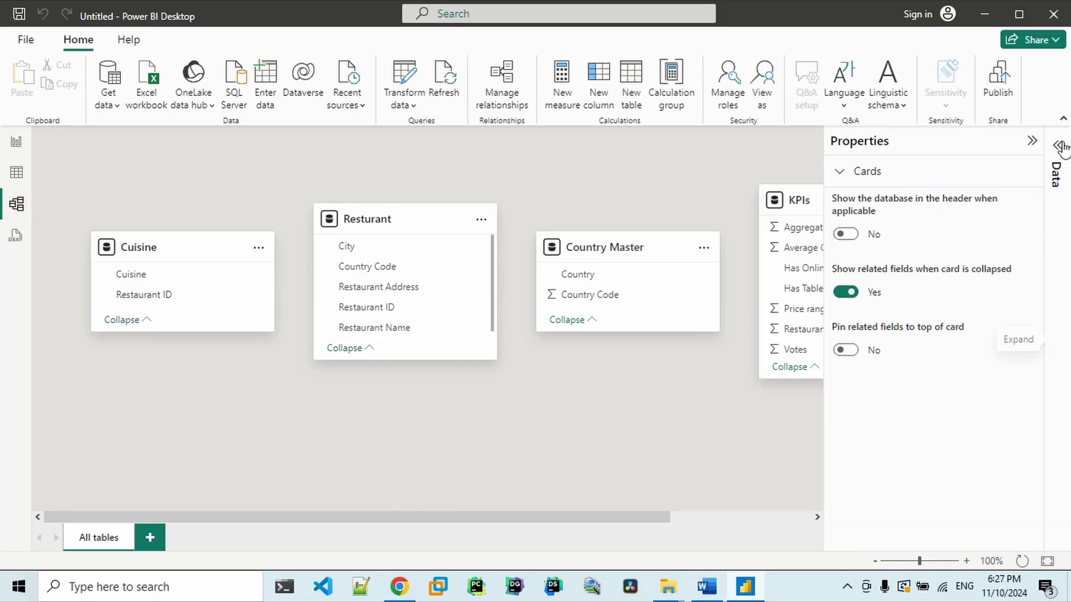
{"action": "left_click", "coordinate": [1032, 144]}
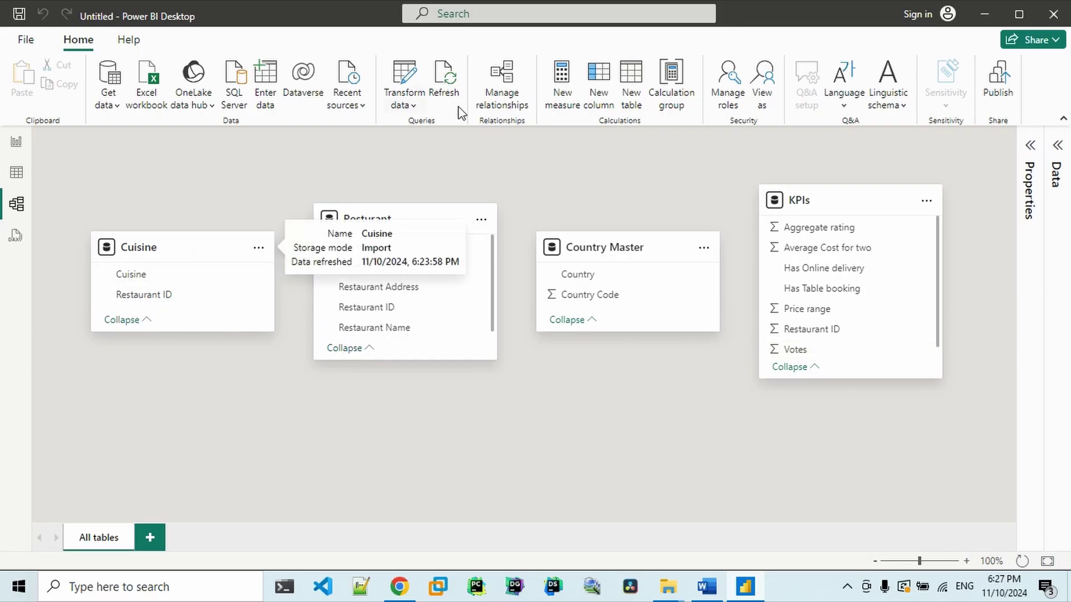
{"action": "left_click", "coordinate": [496, 85]}
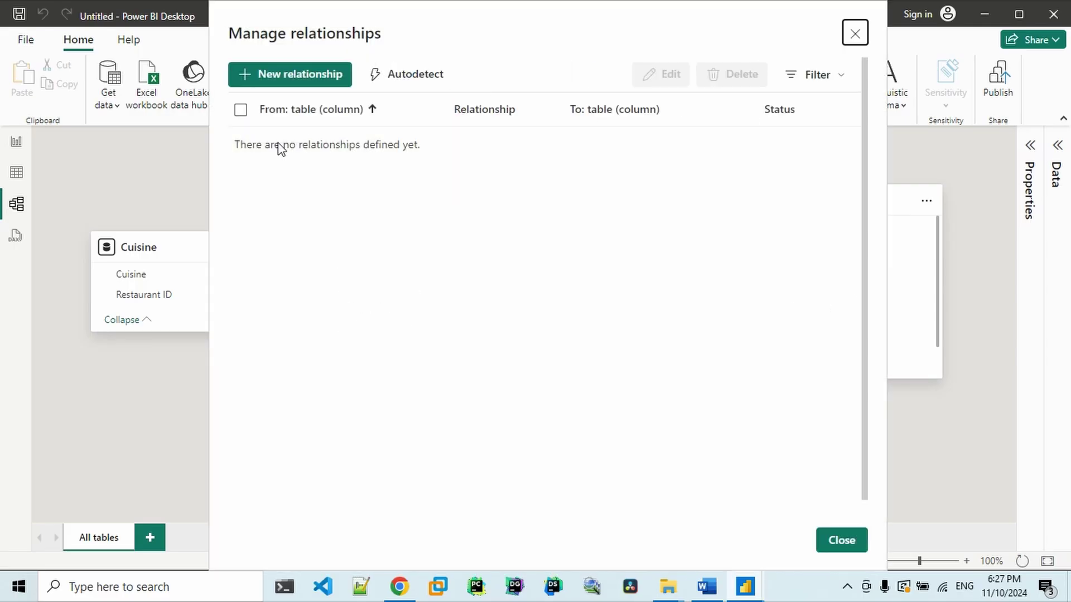
{"action": "left_click", "coordinate": [282, 79]}
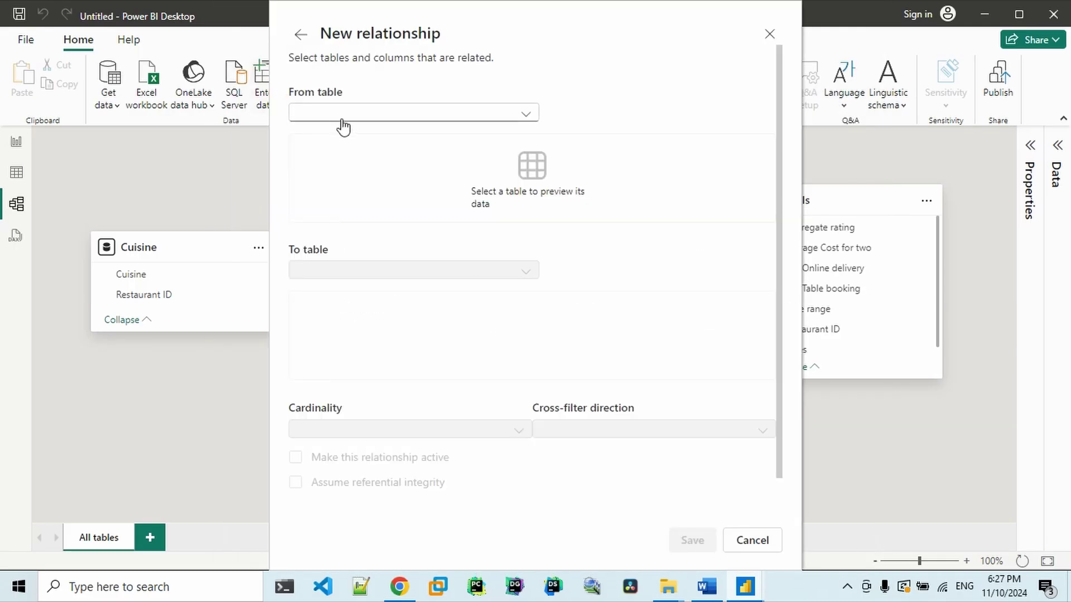
{"action": "left_click", "coordinate": [343, 120]}
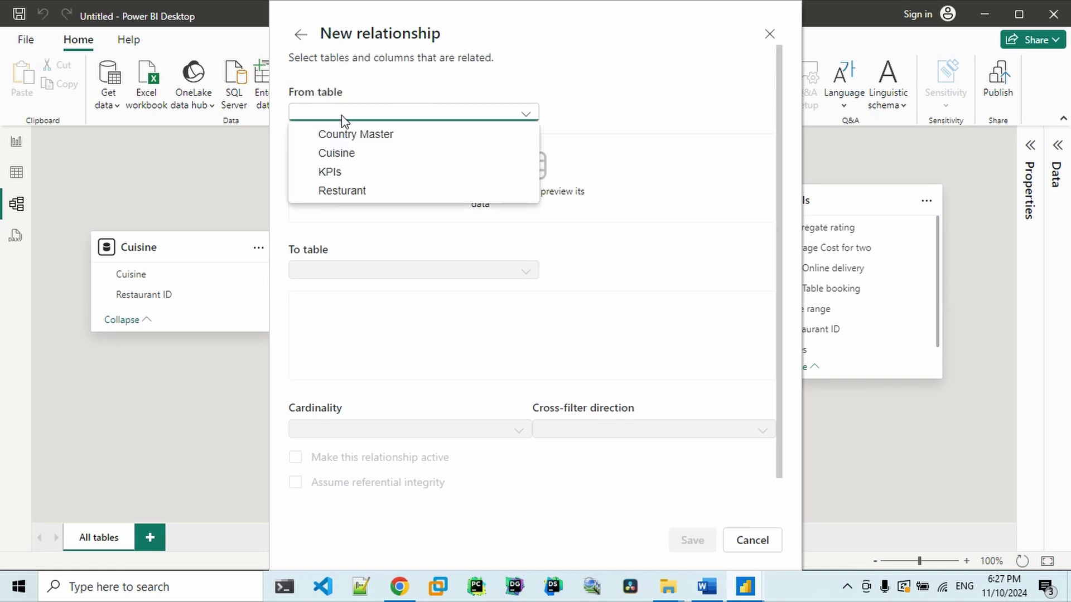
{"action": "left_click", "coordinate": [343, 190]}
{"action": "left_click", "coordinate": [329, 269]}
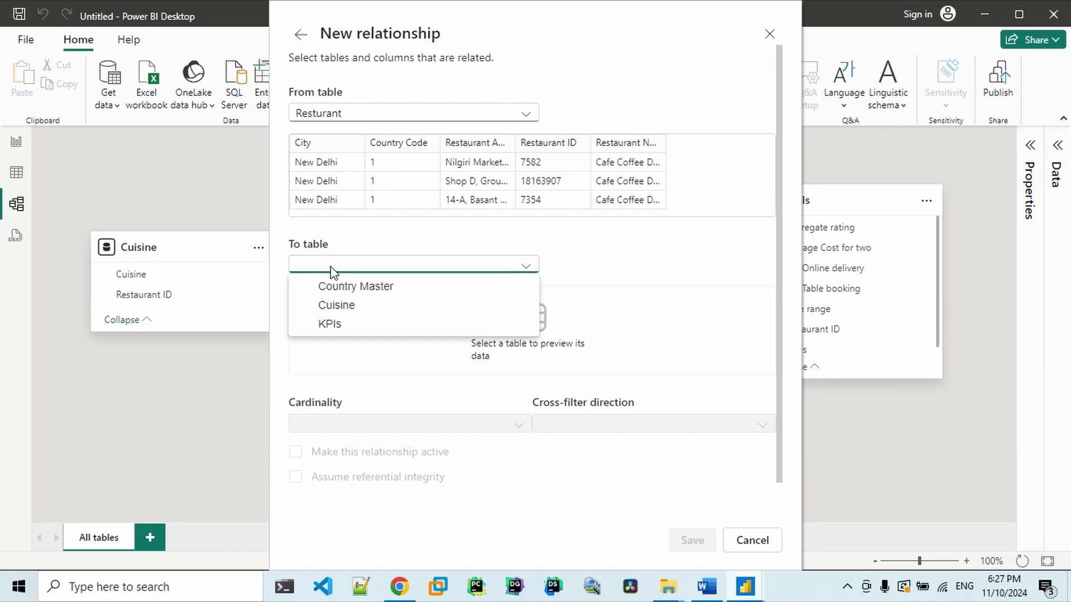
{"action": "left_click", "coordinate": [355, 311]}
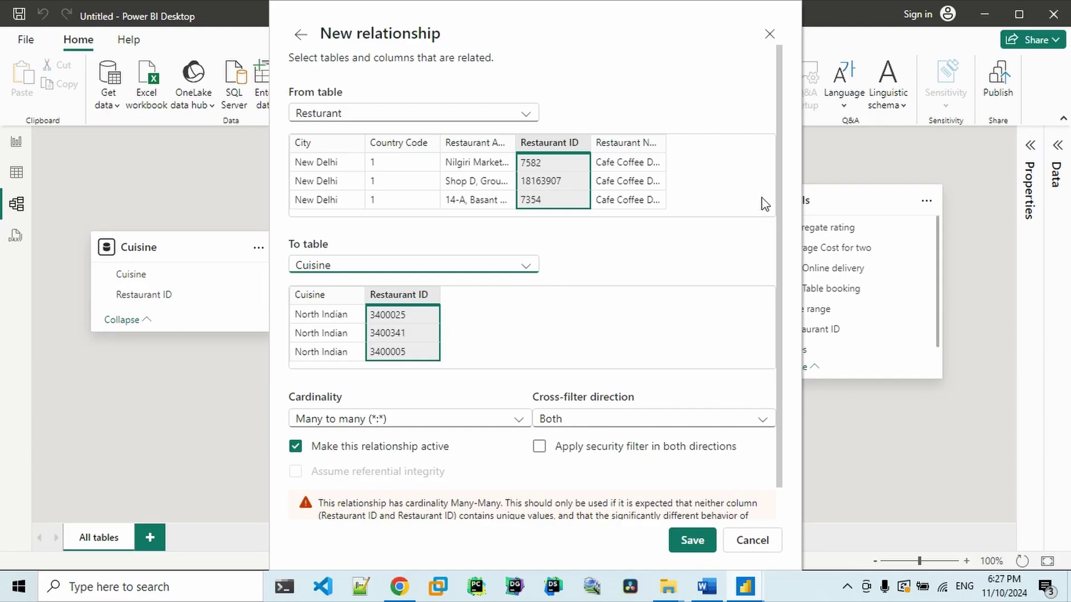
{"action": "left_click_drag", "start_coordinate": [781, 170], "coordinate": [781, 299]}
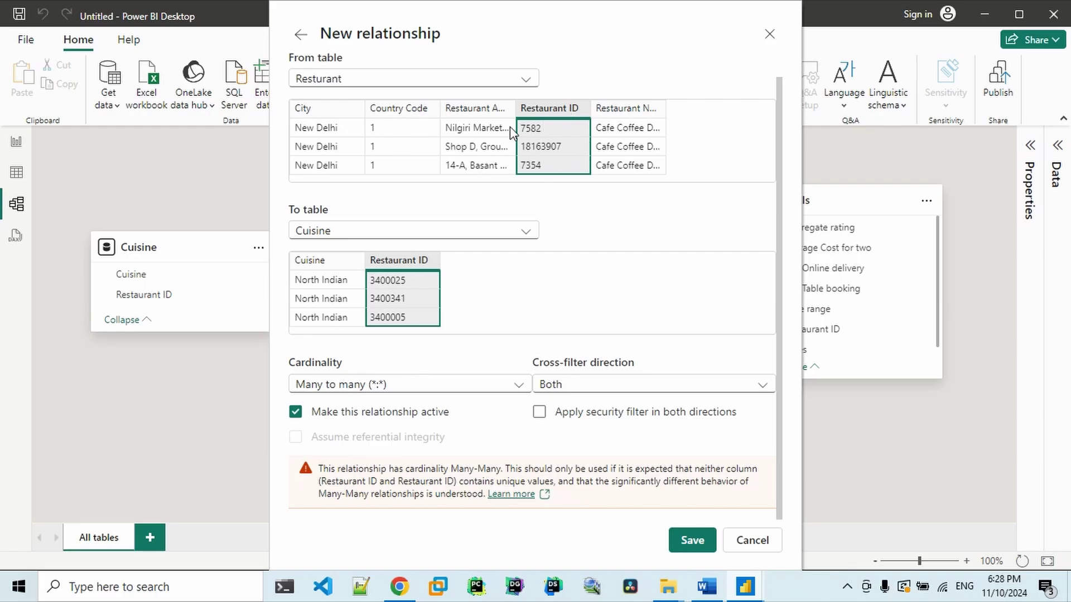
{"action": "left_click", "coordinate": [753, 540]}
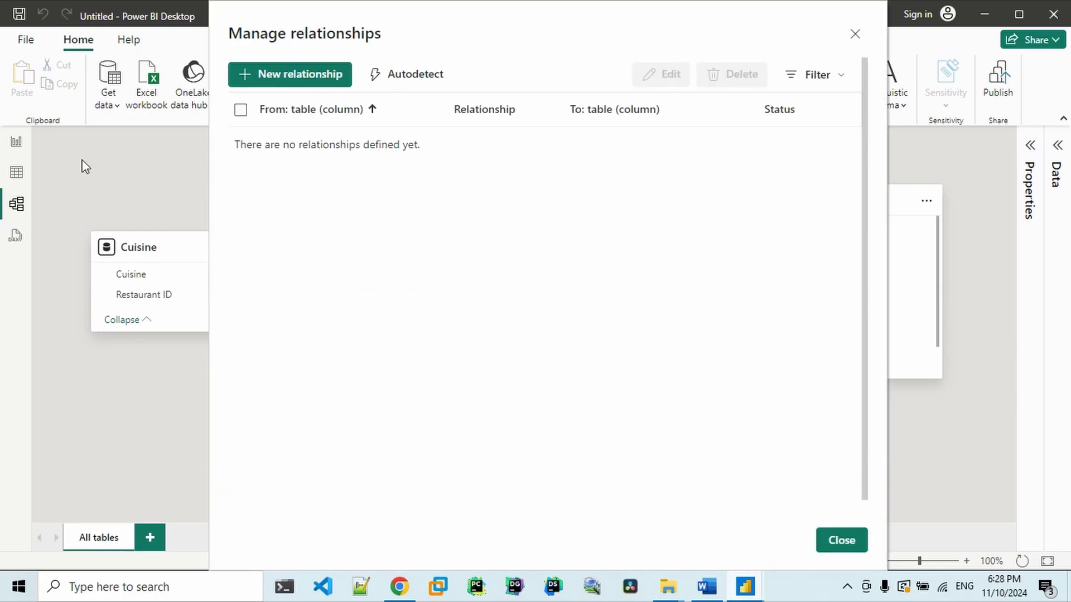
{"action": "left_click", "coordinate": [846, 543]}
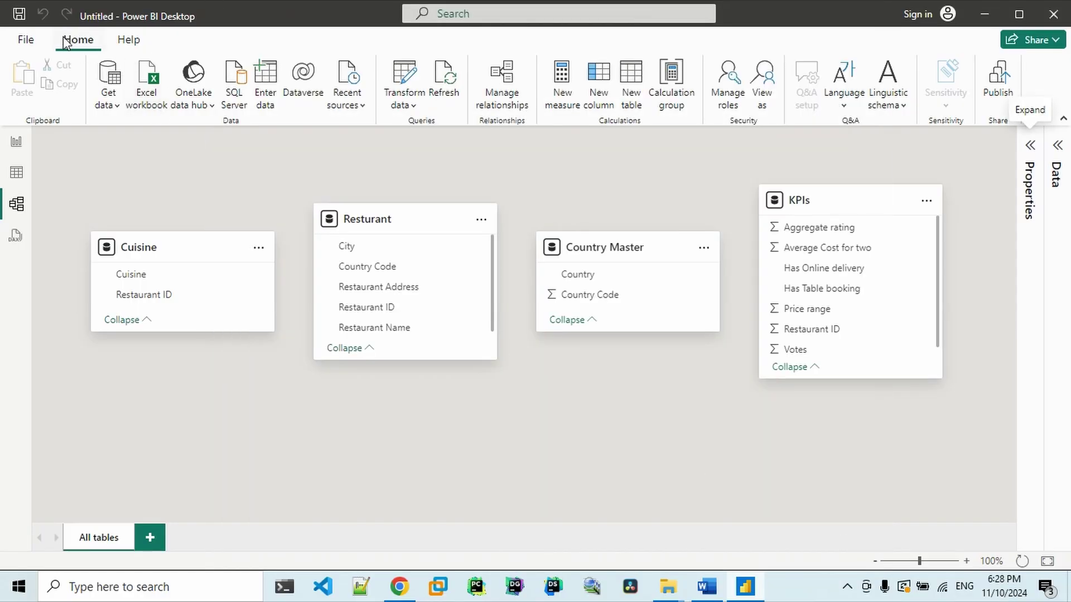
Step: Remove duplicate rows by Restaurant ID in the Resturant query and apply the change to the model
{"action": "left_click", "coordinate": [406, 77]}
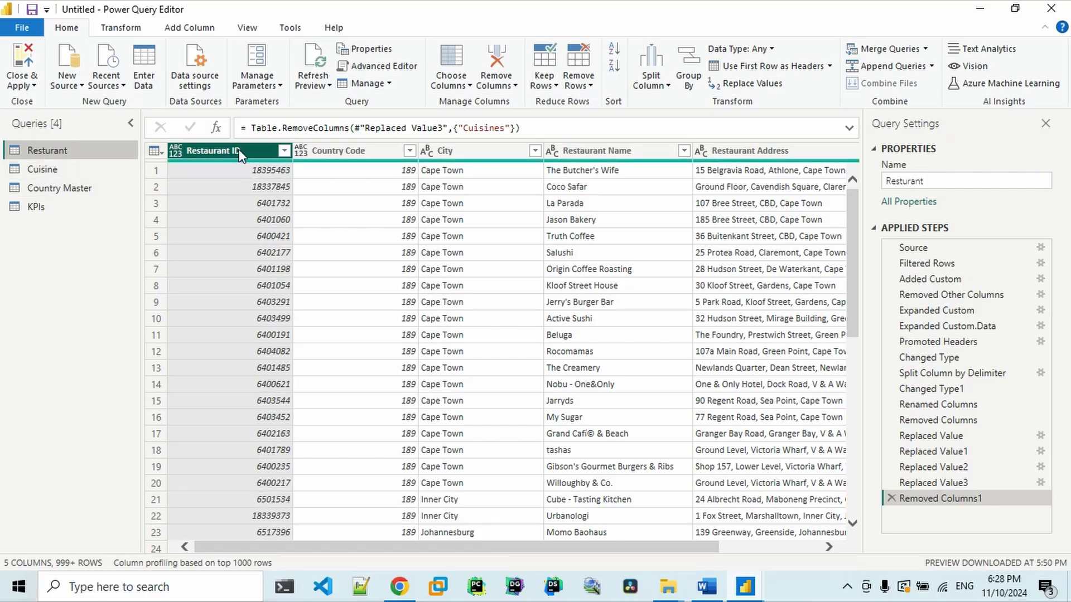
{"action": "left_click", "coordinate": [590, 85]}
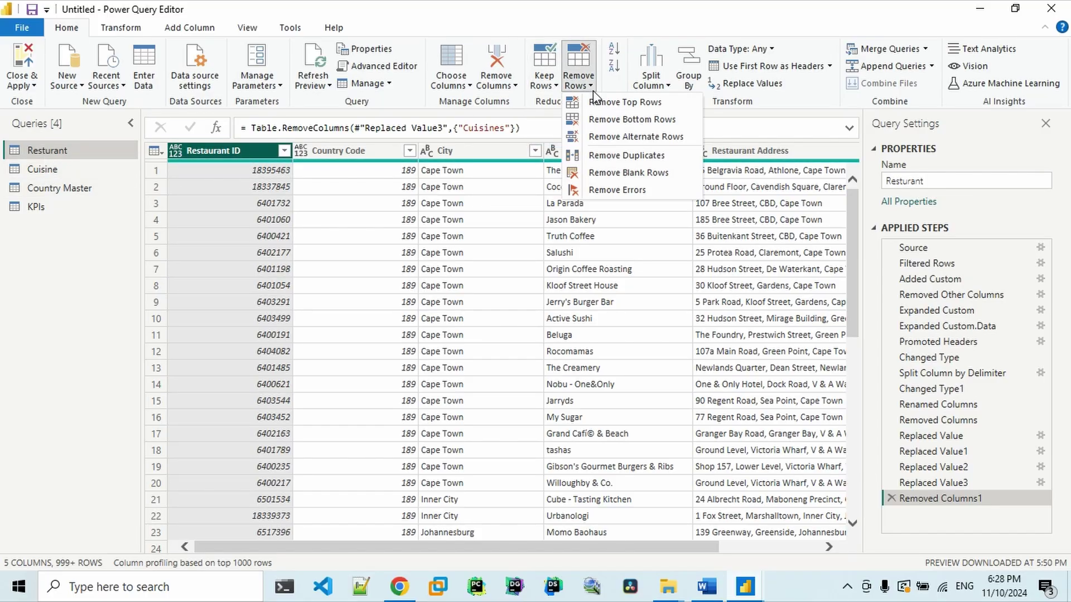
{"action": "left_click", "coordinate": [645, 155]}
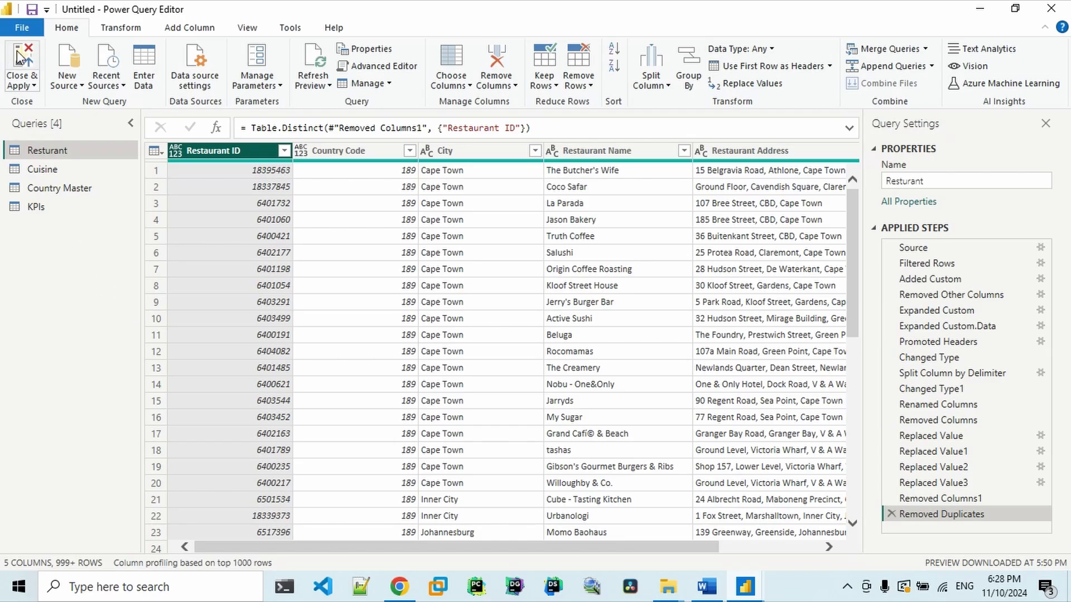
{"action": "left_click", "coordinate": [23, 65]}
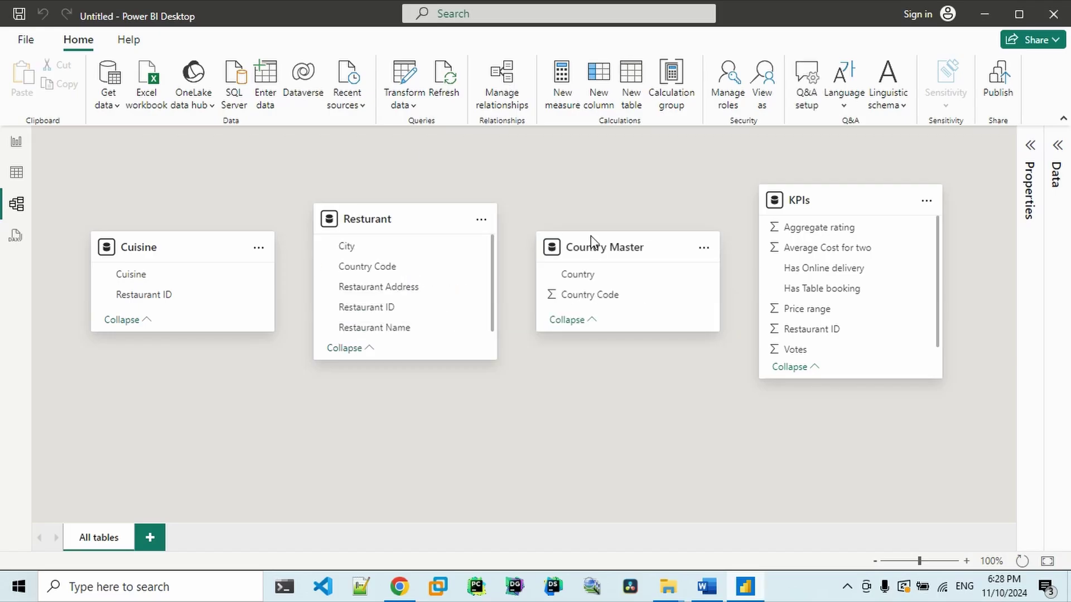
Step: Create an active one-to-many relationship with single cross-filter direction from Resturant to Cuisine on the Restaurant ID column
{"action": "left_click", "coordinate": [490, 89]}
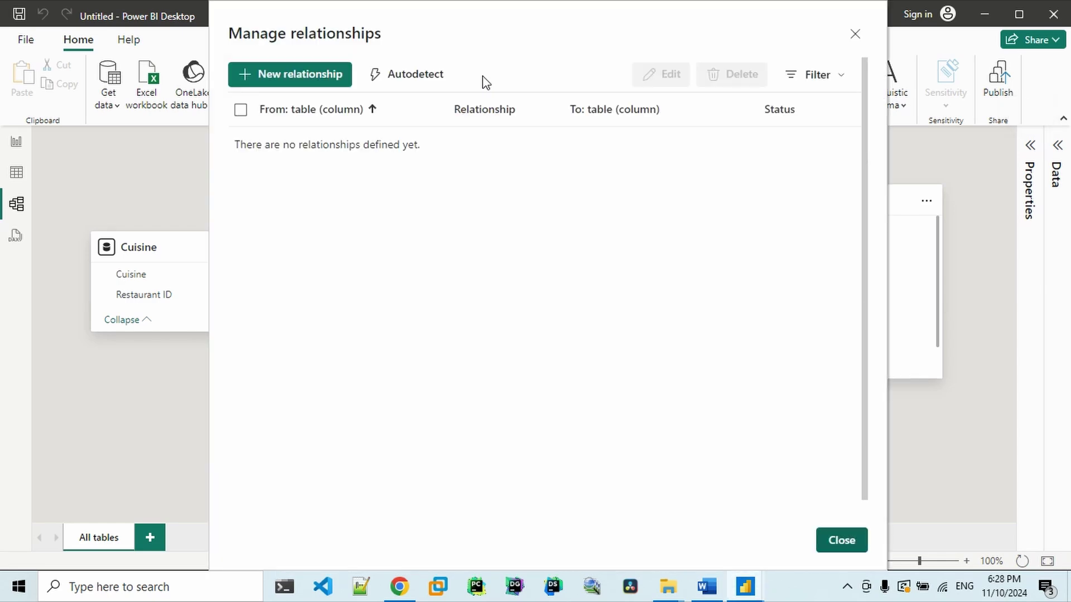
{"action": "left_click", "coordinate": [283, 76]}
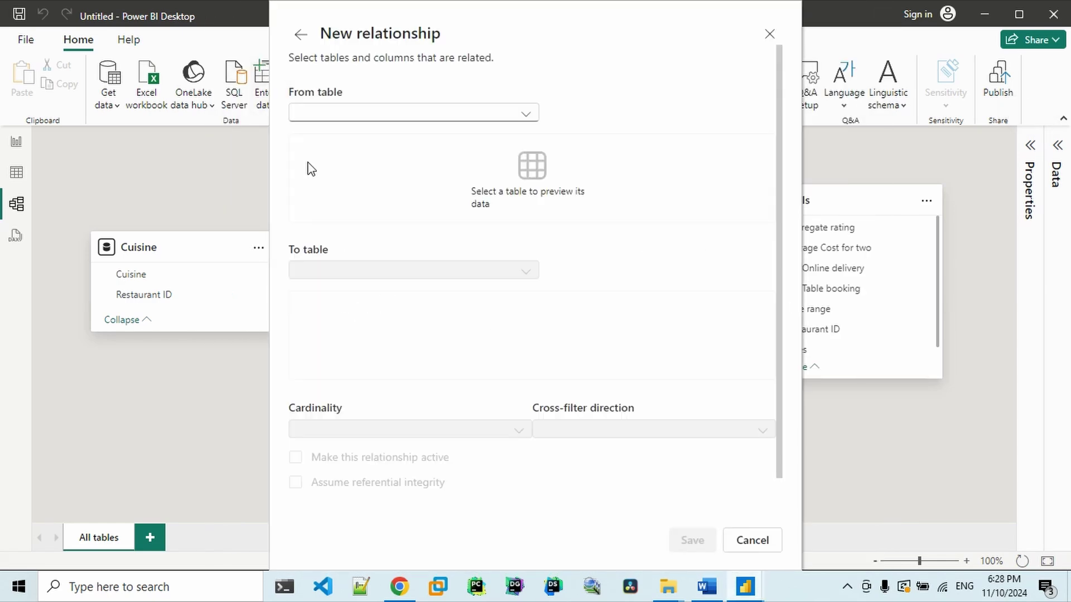
{"action": "left_click", "coordinate": [342, 115]}
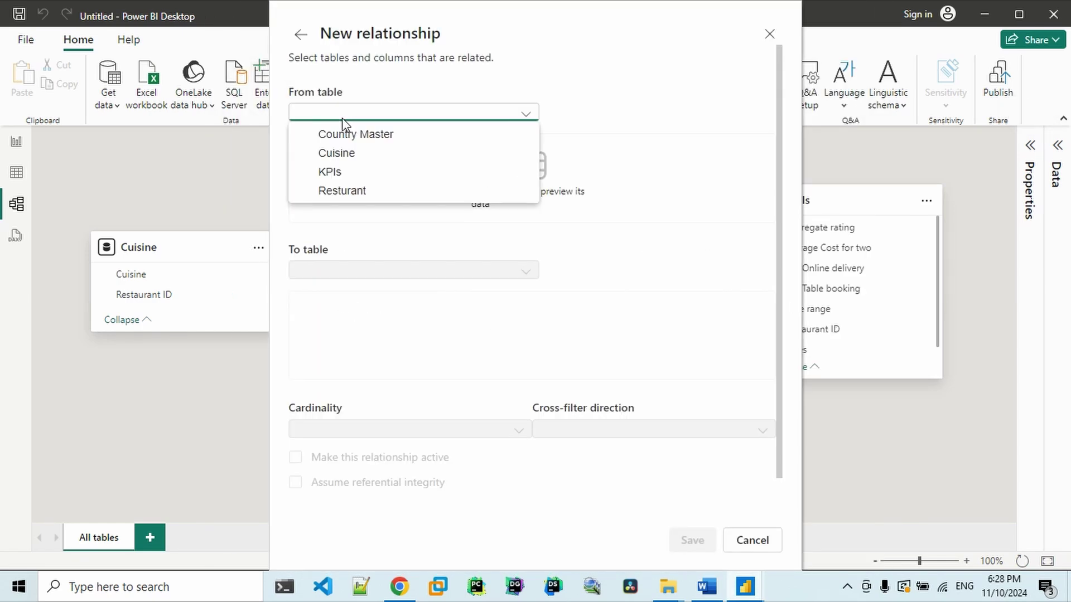
{"action": "left_click", "coordinate": [343, 191]}
{"action": "left_click", "coordinate": [342, 266]}
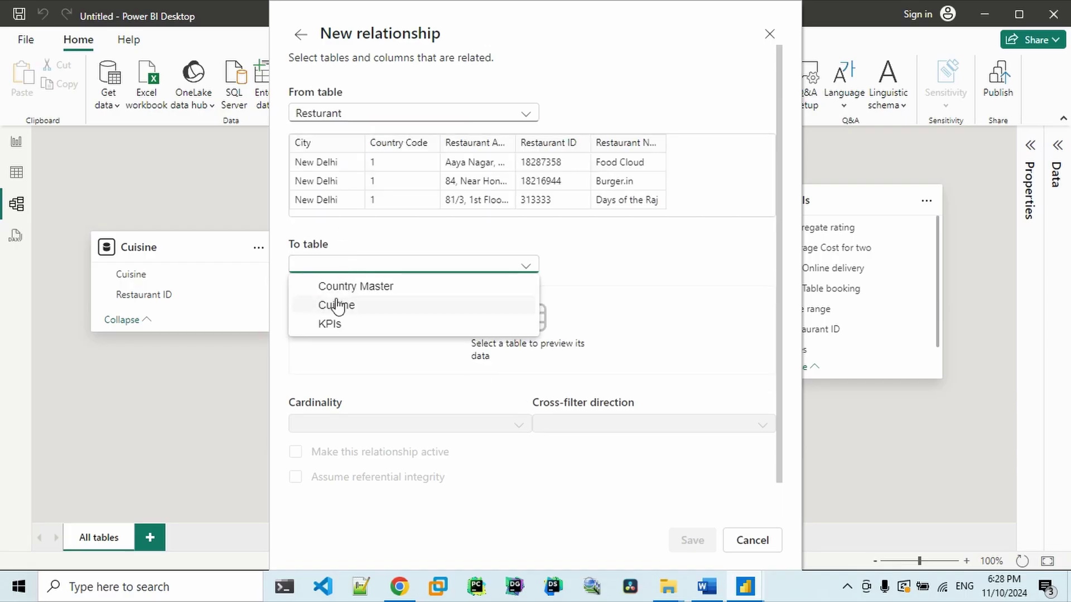
{"action": "left_click", "coordinate": [336, 305]}
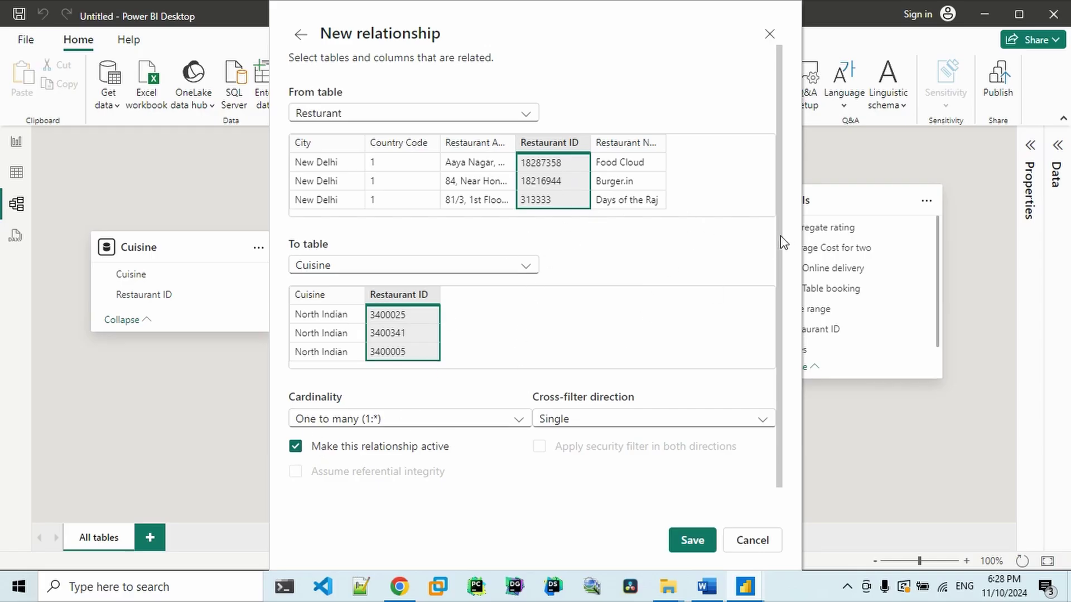
{"action": "scroll", "coordinate": [786, 246], "scroll_direction": "down", "scroll_amount": 1}
{"action": "left_click", "coordinate": [690, 536]}
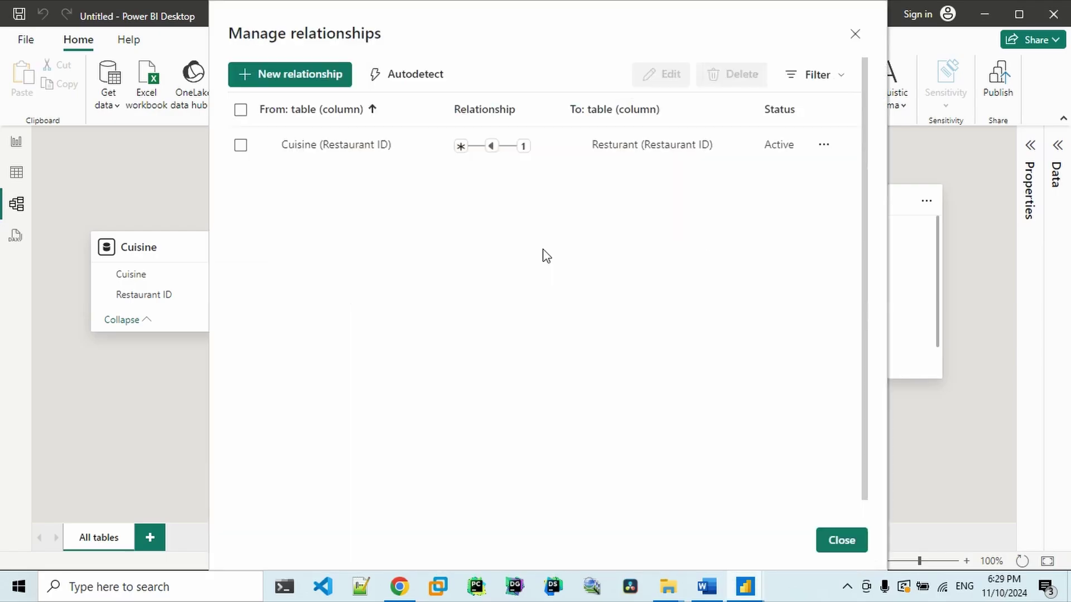
Step: Create an active one-to-many relationship with single cross-filter direction from Country Master's Country column to Resturant's Country Code column
{"action": "left_click", "coordinate": [297, 78]}
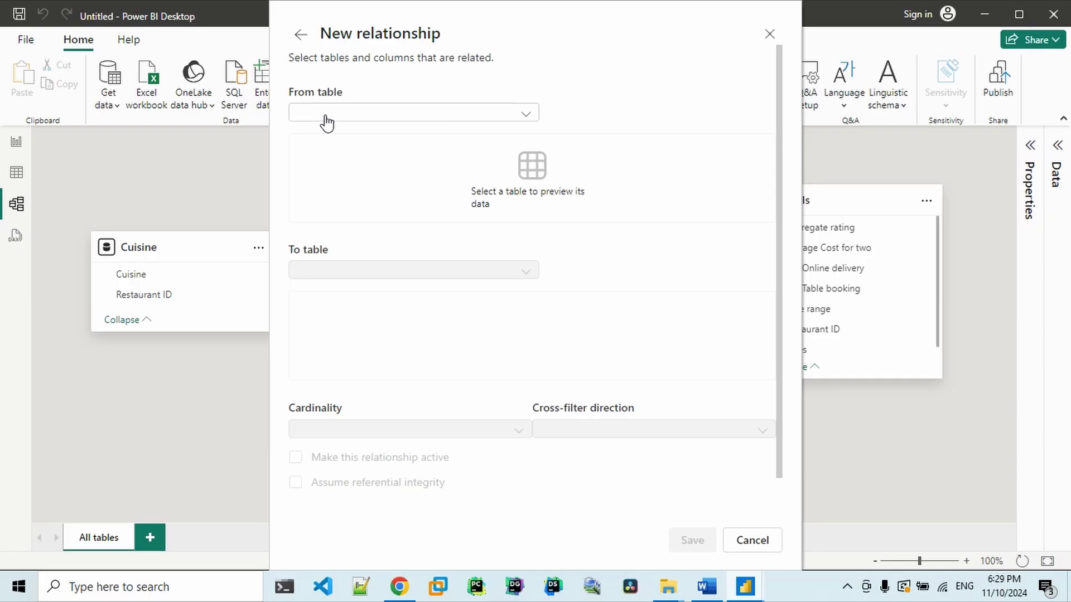
{"action": "left_click", "coordinate": [327, 122]}
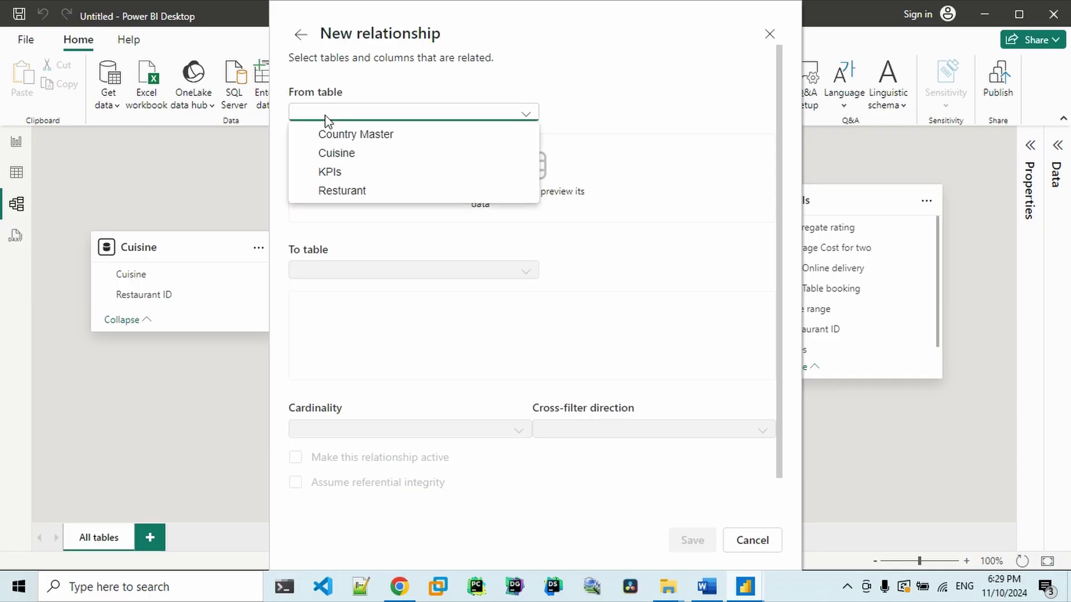
{"action": "left_click", "coordinate": [362, 140]}
{"action": "left_click", "coordinate": [366, 270]}
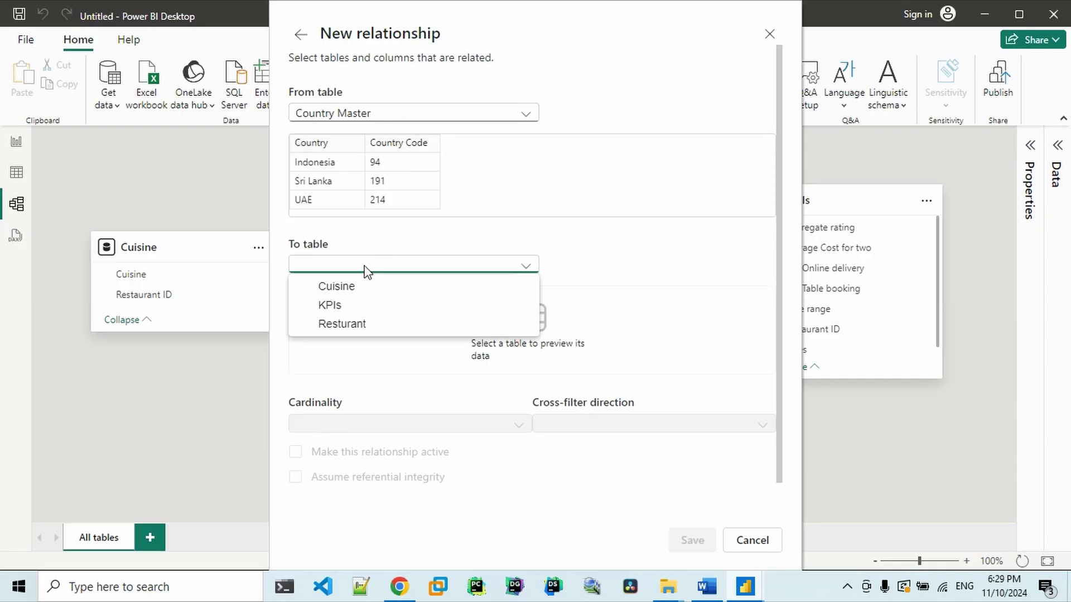
{"action": "left_click", "coordinate": [345, 323]}
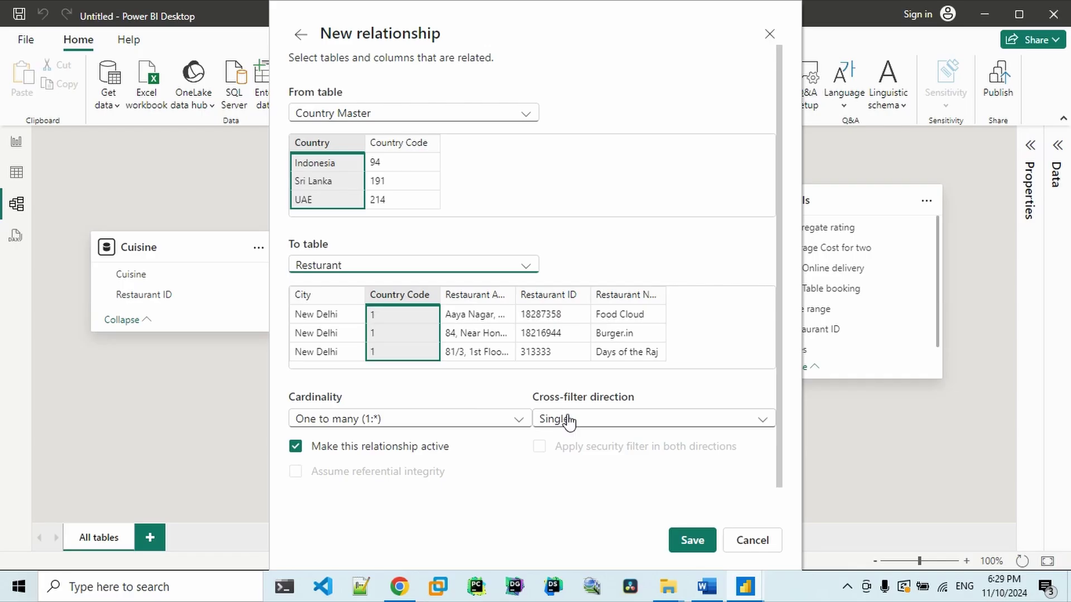
{"action": "left_click", "coordinate": [692, 541]}
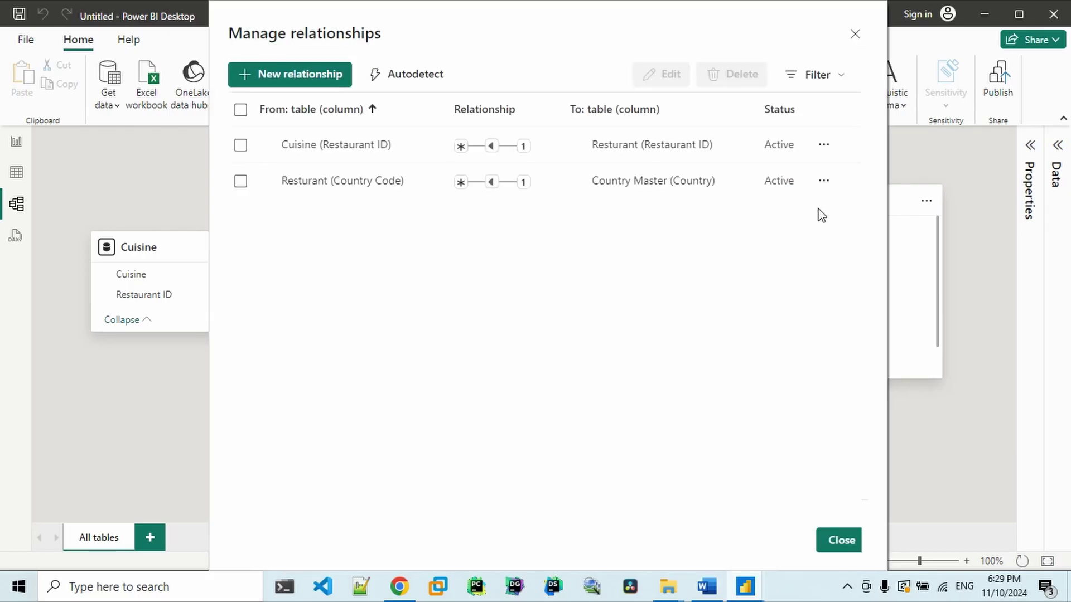
Step: Create an active one-to-one relationship with cross-filtering in both directions between Resturant and KPIs on Restaurant ID, and close the relationship manager
{"action": "left_click", "coordinate": [300, 79]}
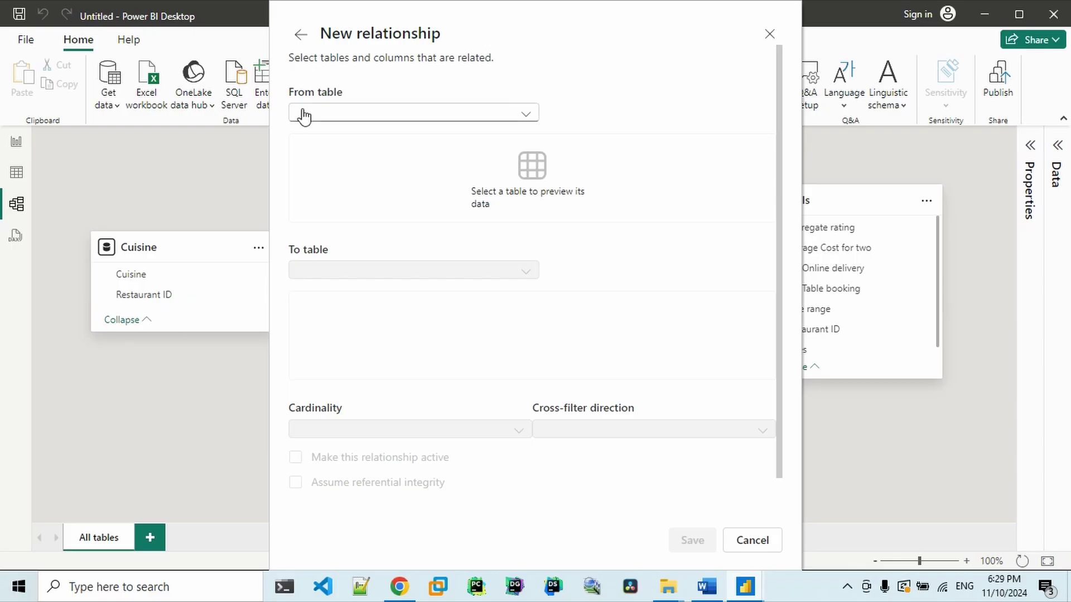
{"action": "left_click", "coordinate": [304, 115]}
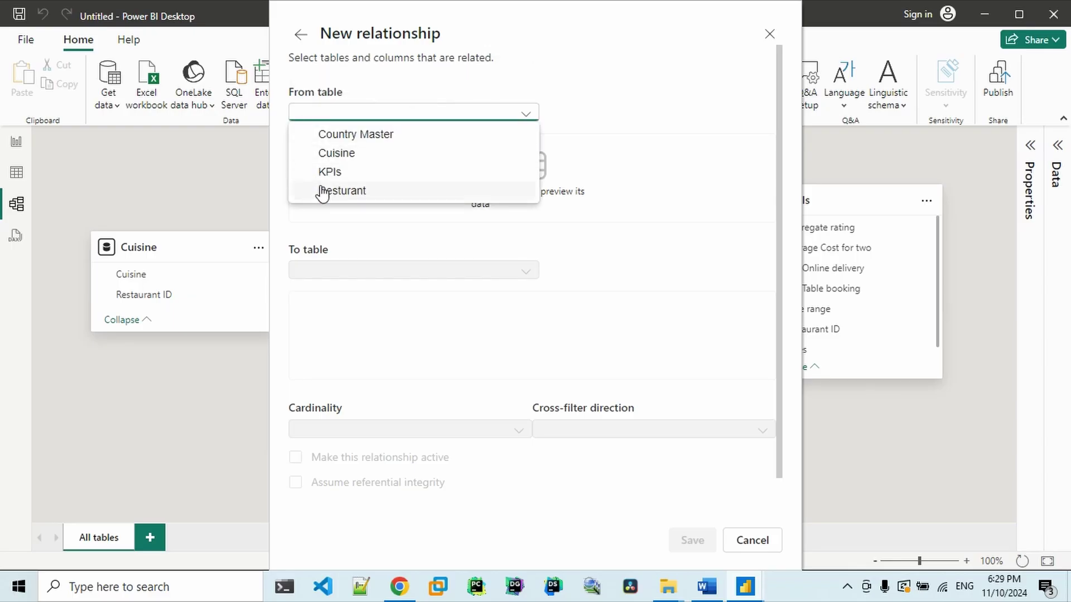
{"action": "left_click", "coordinate": [324, 191]}
{"action": "left_click", "coordinate": [332, 265]}
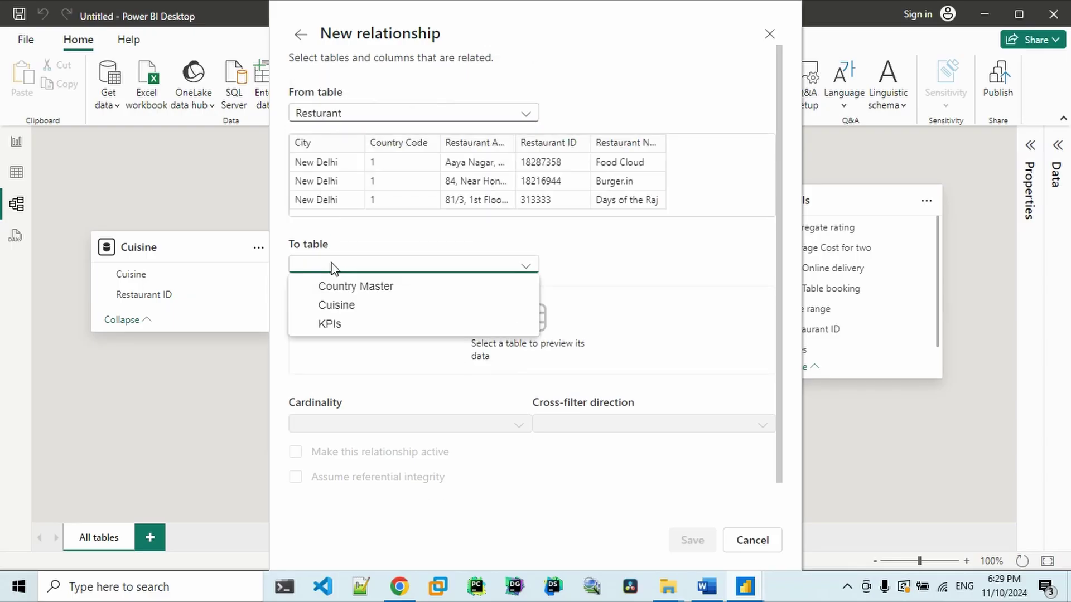
{"action": "left_click", "coordinate": [330, 325]}
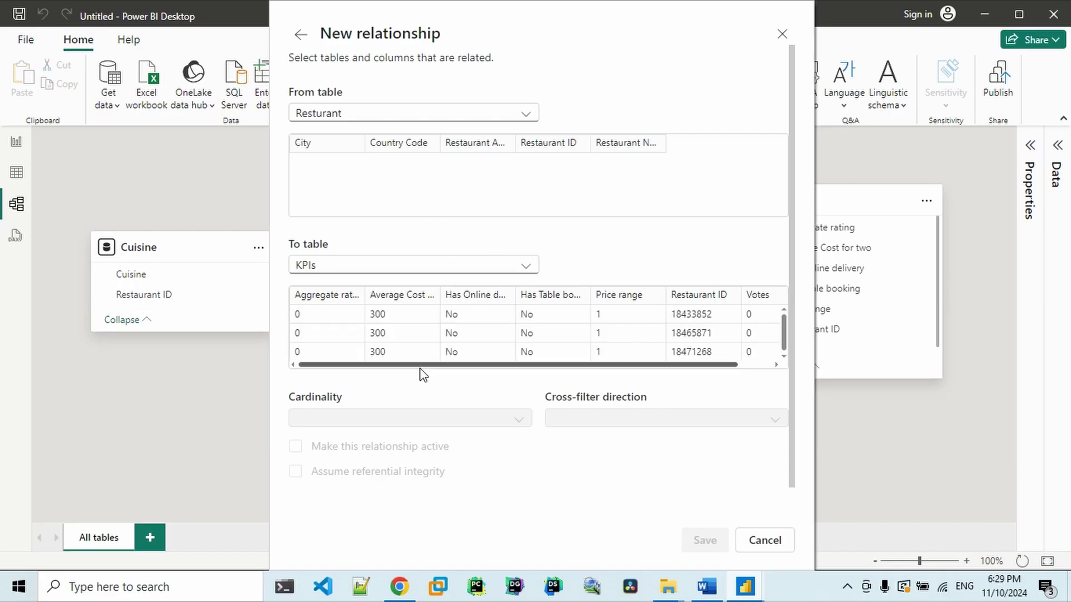
{"action": "left_click", "coordinate": [551, 146]}
{"action": "left_click", "coordinate": [683, 297]}
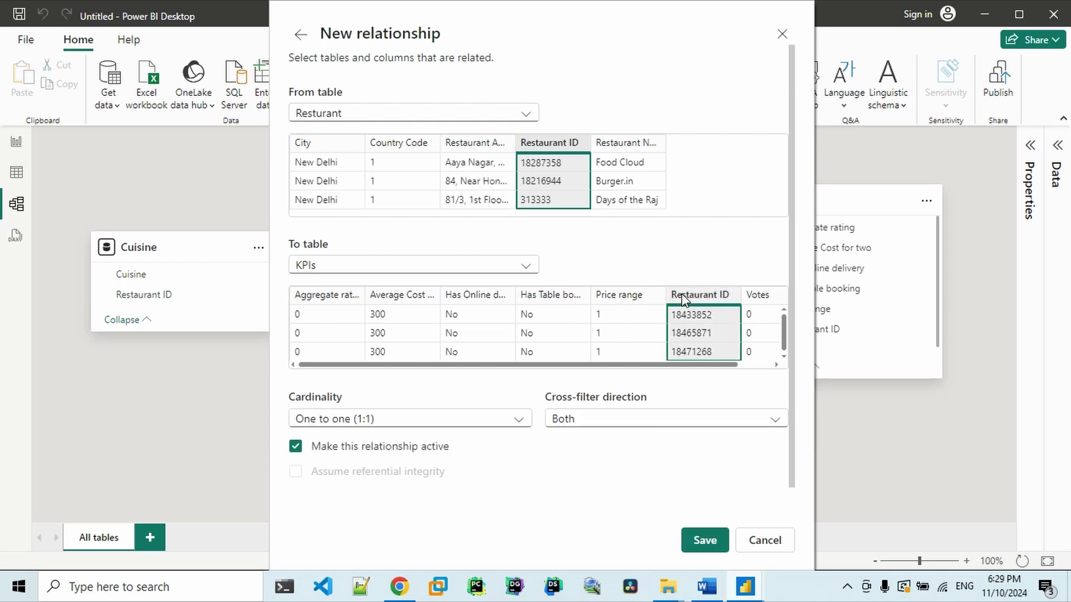
{"action": "left_click", "coordinate": [694, 541]}
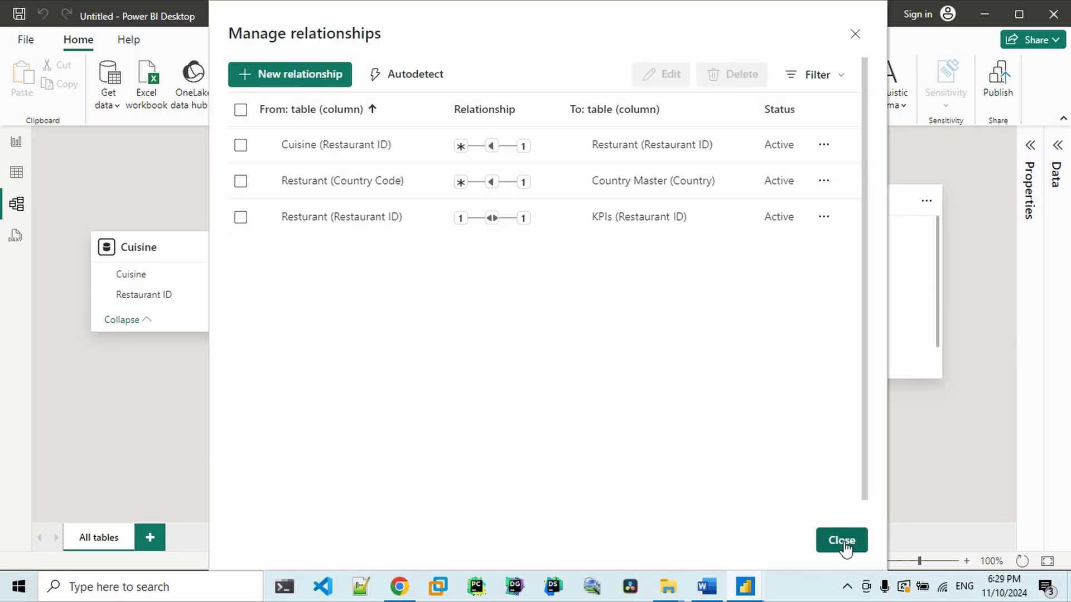
{"action": "left_click", "coordinate": [843, 542]}
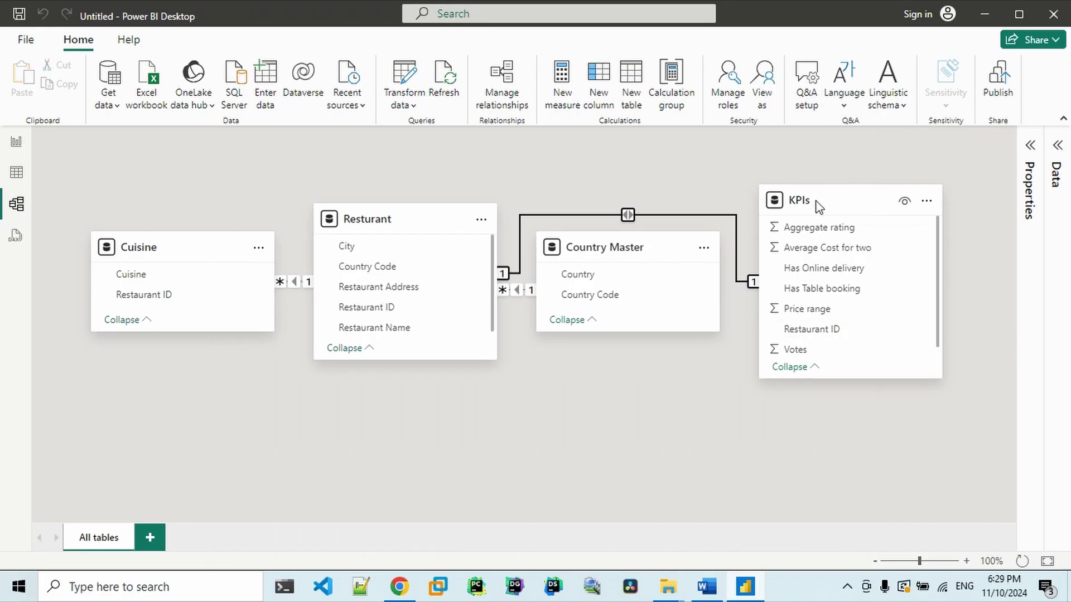
Step: Rearrange the diagram with KPIs below Resturant and Country Master farther away from Resturant, and open the Report view
{"action": "left_click_drag", "start_coordinate": [818, 207], "coordinate": [347, 444]}
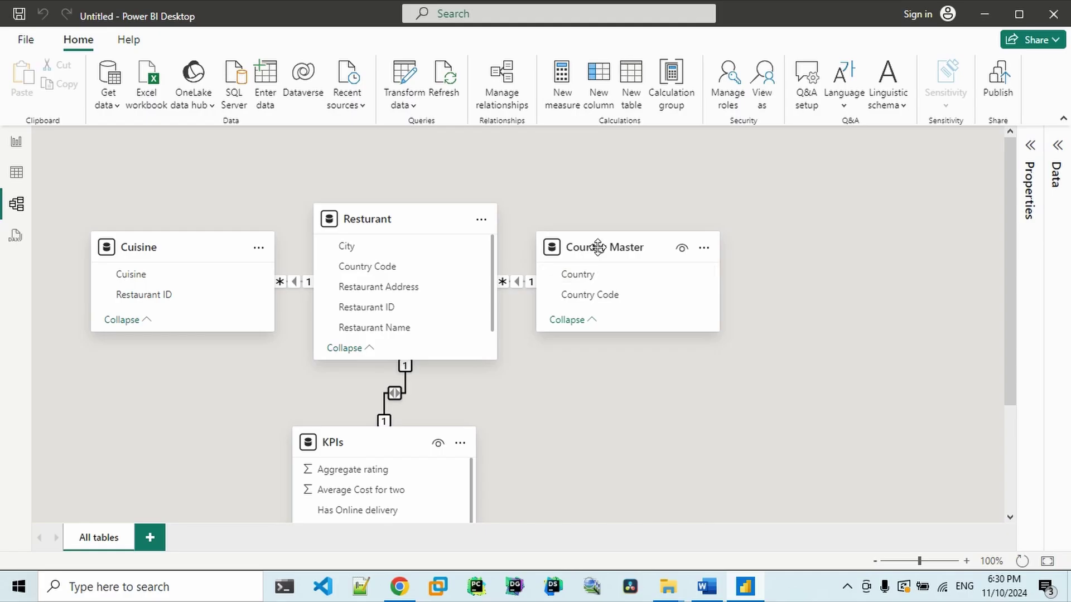
{"action": "left_click_drag", "start_coordinate": [598, 247], "coordinate": [700, 249]}
{"action": "left_click_drag", "start_coordinate": [162, 256], "coordinate": [162, 258]}
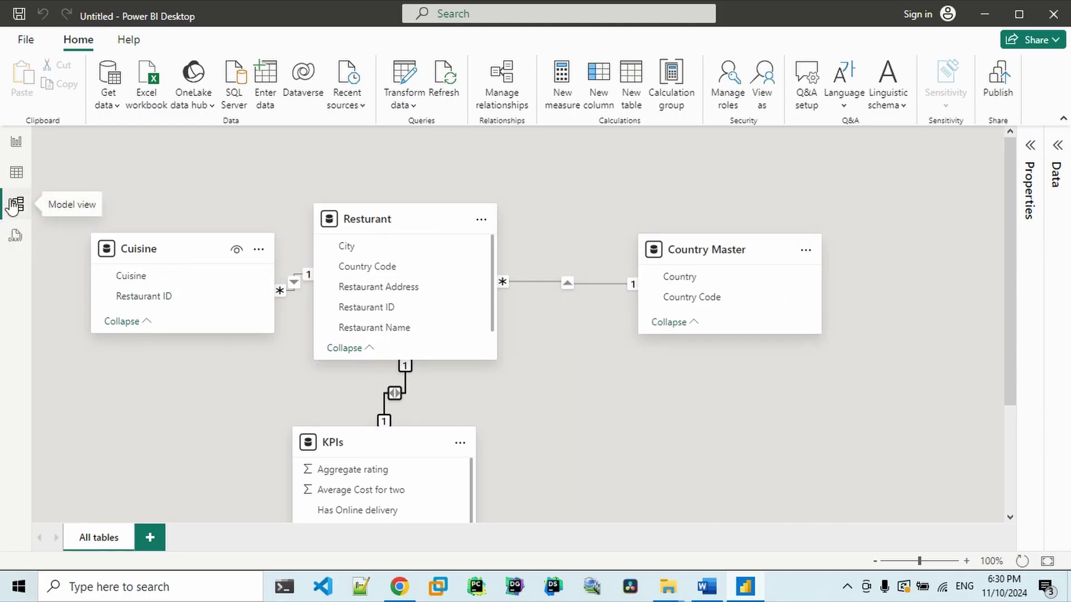
{"action": "left_click", "coordinate": [15, 176]}
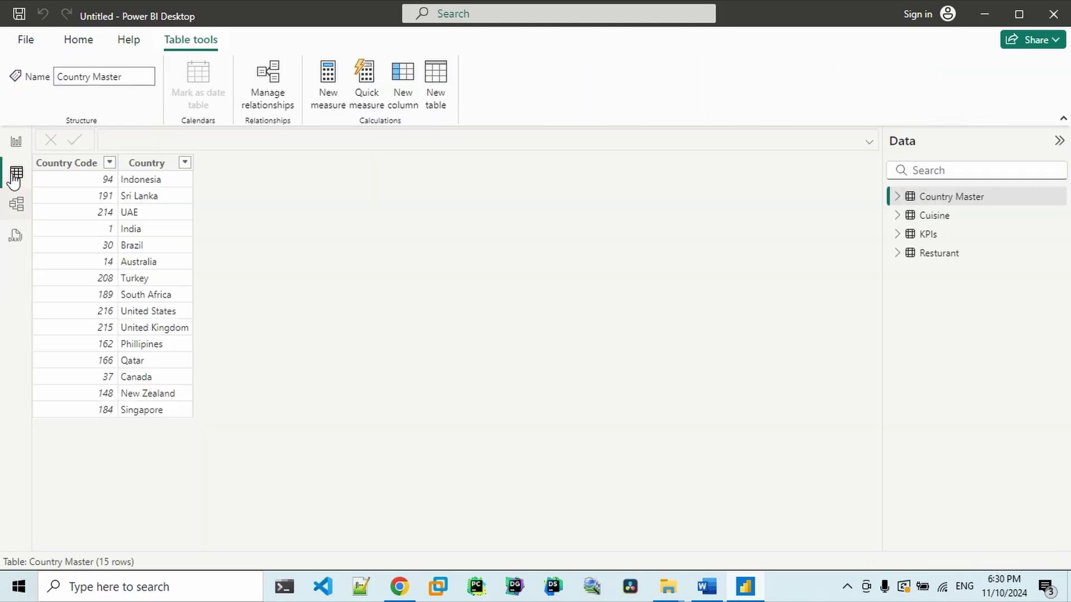
{"action": "left_click", "coordinate": [16, 144]}
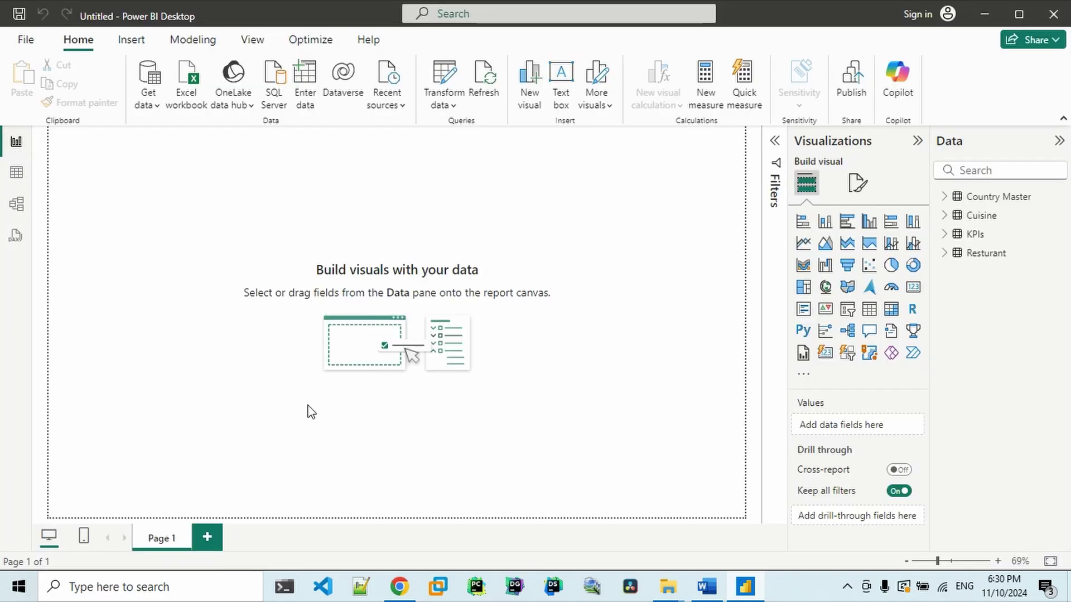
Step: Switch to the Word project document and read DAX instruction 1 about the Rating color column and its aggregate rating ranges
{"action": "left_click", "coordinate": [705, 588]}
{"action": "left_click_drag", "start_coordinate": [1066, 405], "coordinate": [1069, 353]}
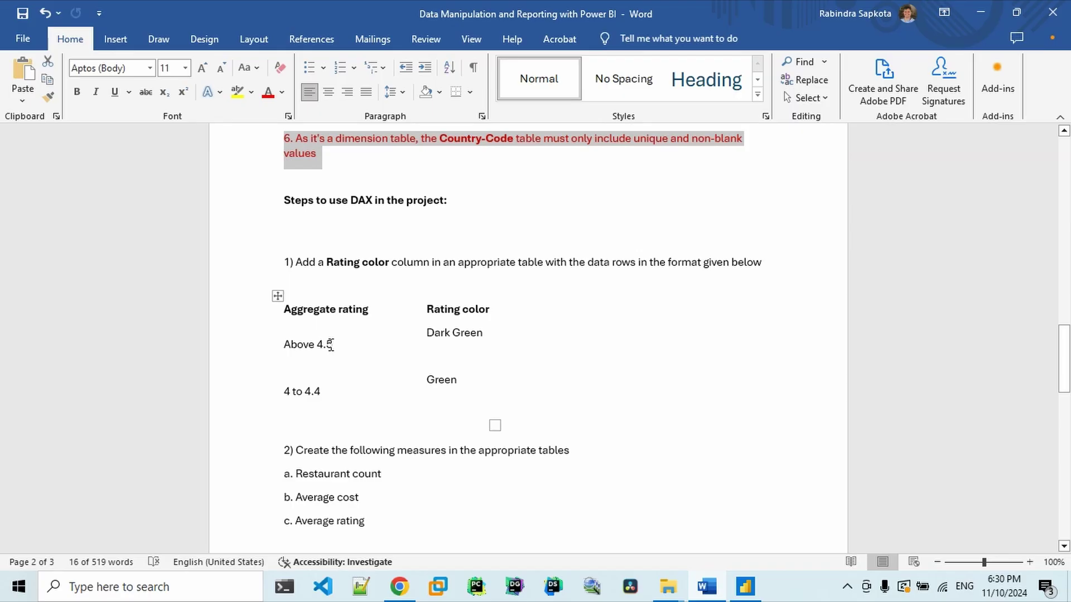
{"action": "left_click_drag", "start_coordinate": [326, 345], "coordinate": [295, 346]}
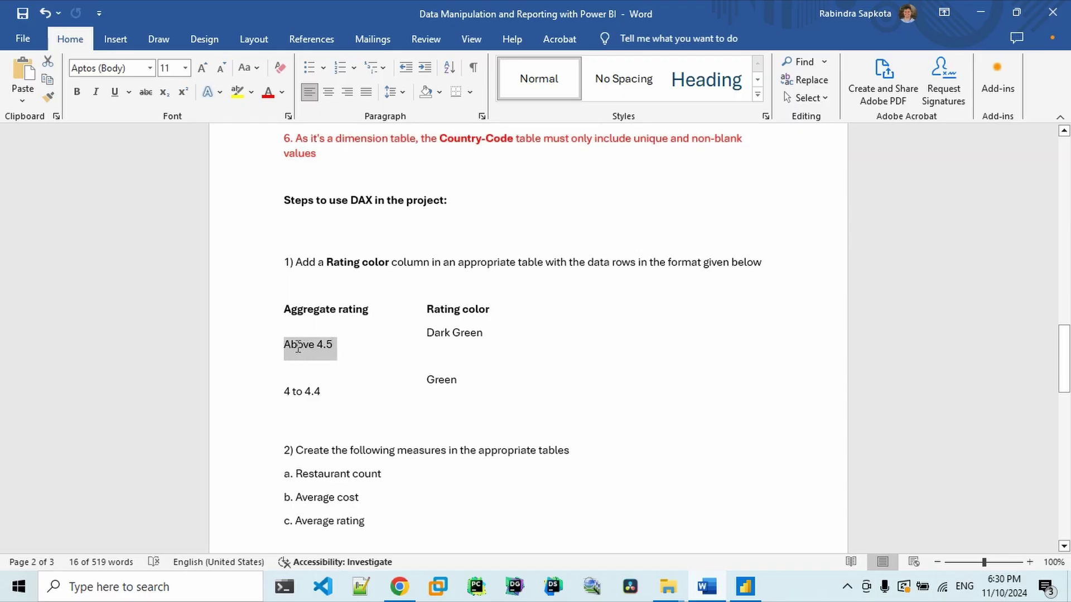
{"action": "triple_click", "coordinate": [437, 337]}
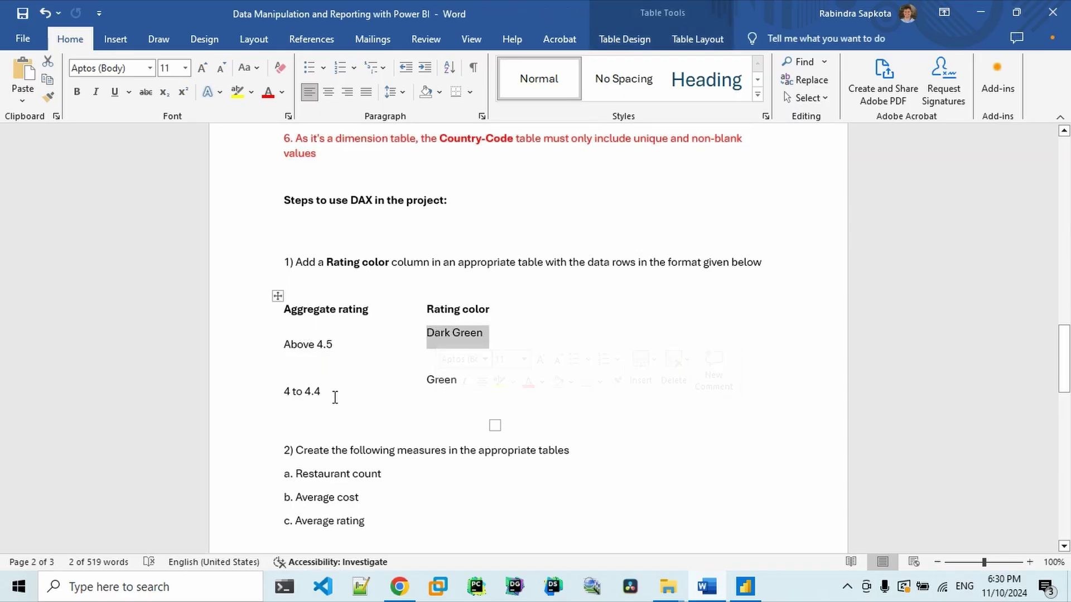
{"action": "double_click", "coordinate": [303, 396]}
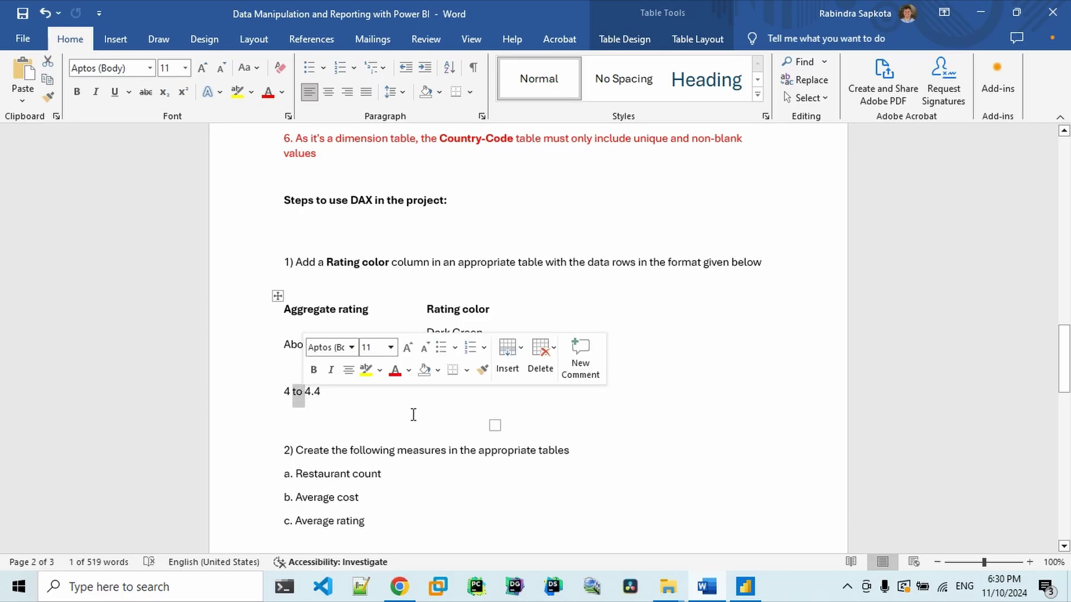
{"action": "left_click", "coordinate": [724, 289]}
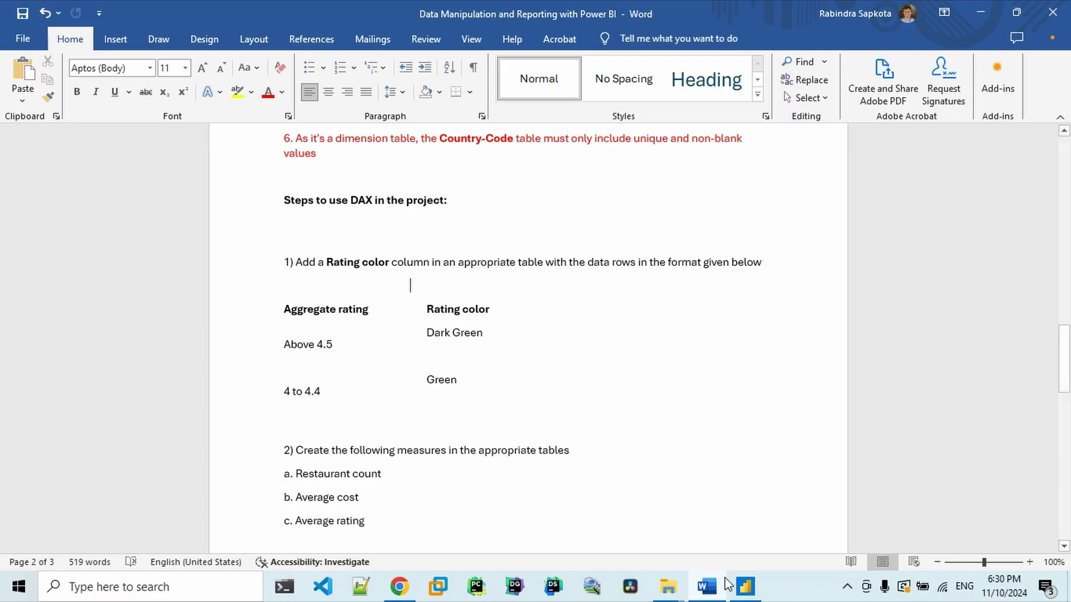
Step: Switch back to Power BI, show the fields of the KPIs table, collapse the Visualizations pane and widen the Data pane
{"action": "left_click", "coordinate": [744, 593]}
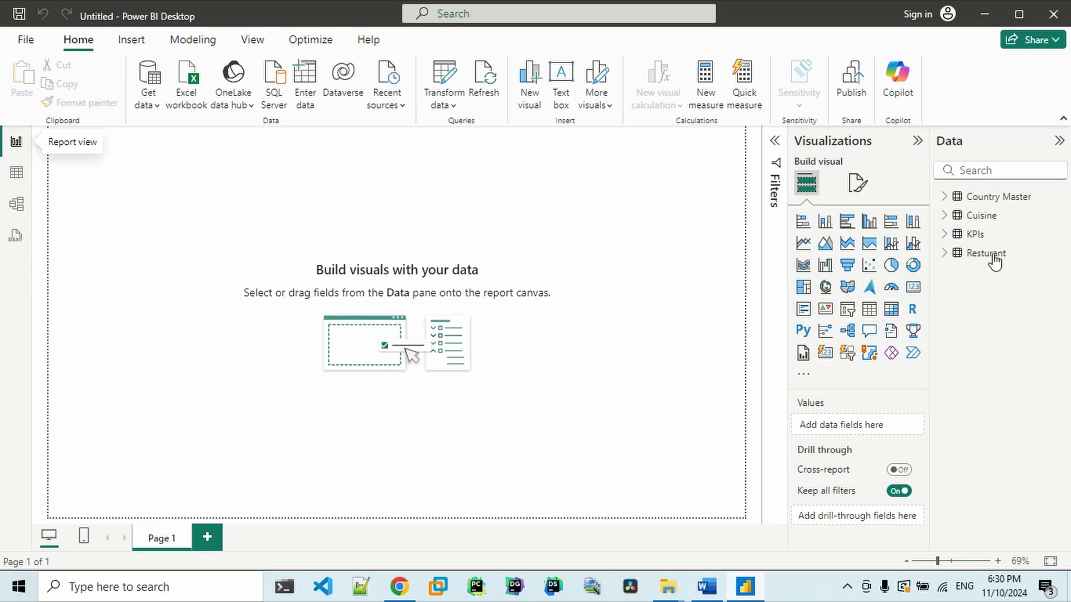
{"action": "left_click", "coordinate": [981, 237]}
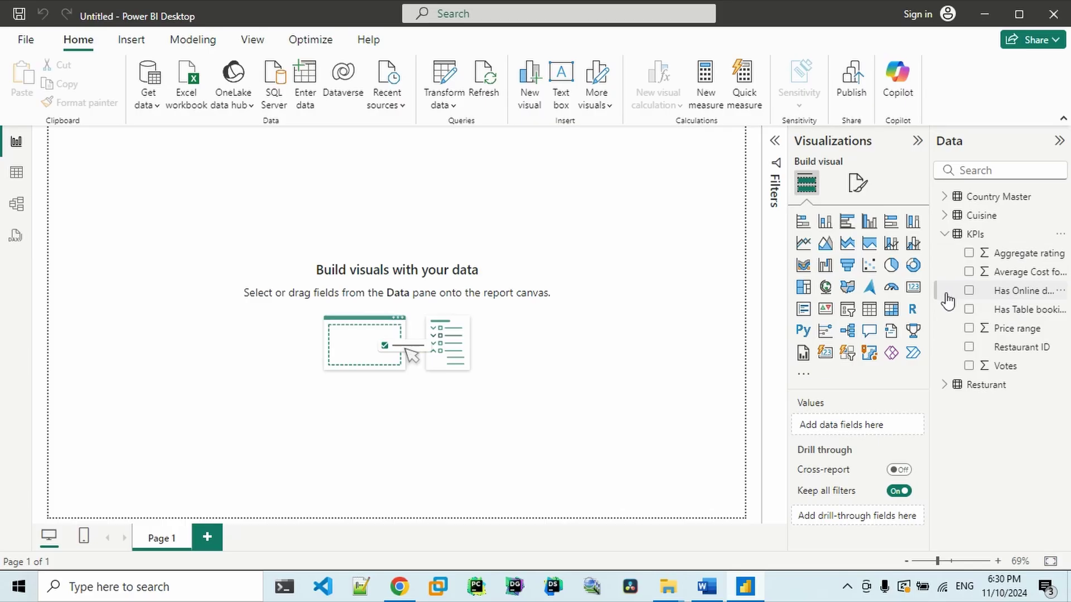
{"action": "left_click", "coordinate": [917, 141]}
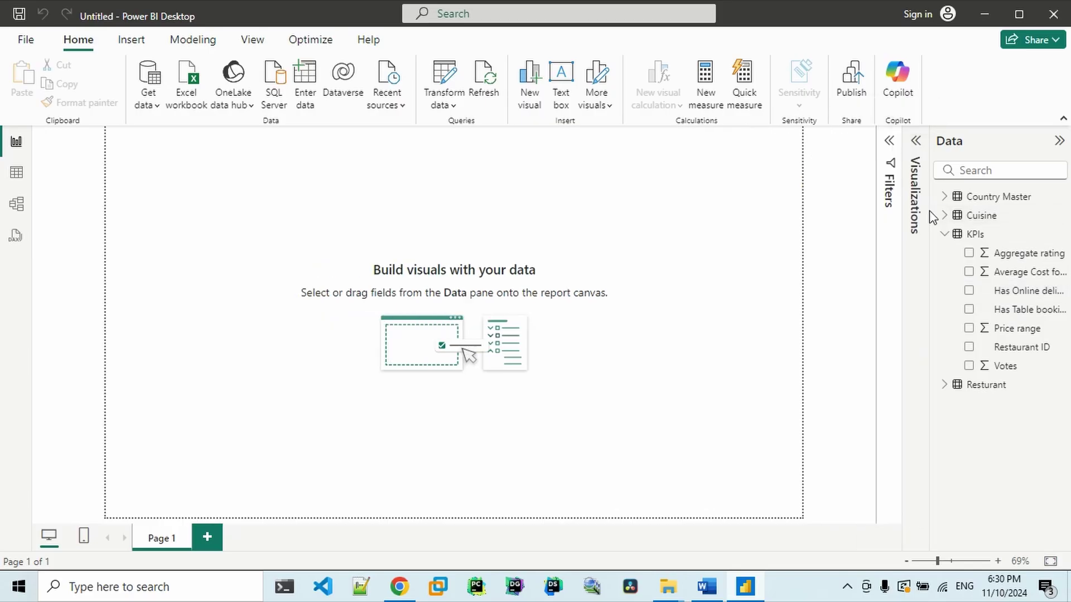
{"action": "left_click_drag", "start_coordinate": [930, 218], "coordinate": [816, 223]}
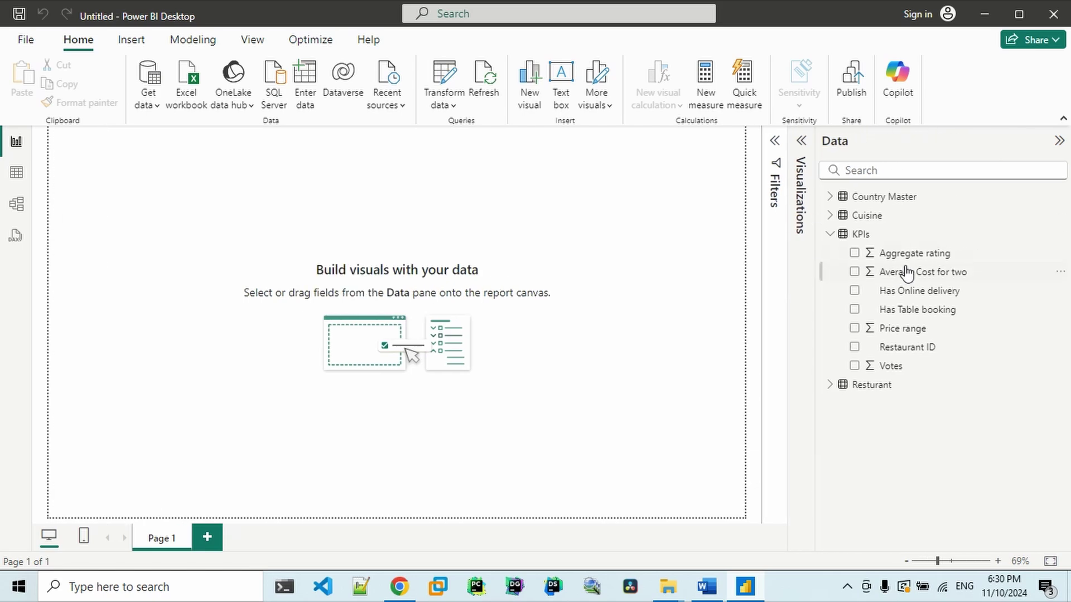
Step: Add a calculated column named Rating Color to the KPIs table and begin its formula with the SWITCH function
{"action": "left_click", "coordinate": [862, 235]}
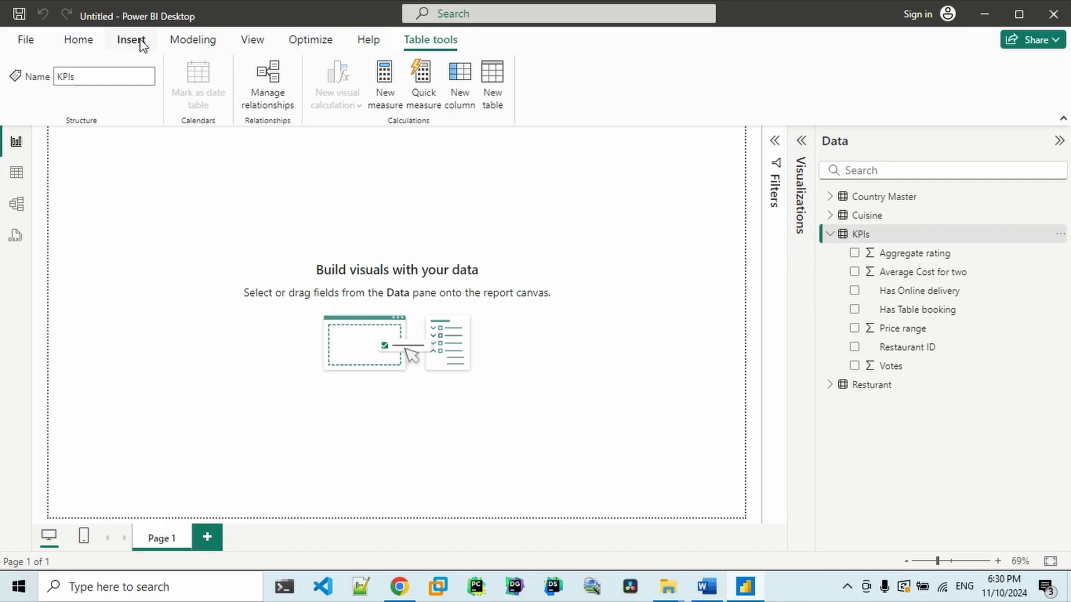
{"action": "left_click", "coordinate": [80, 41]}
{"action": "left_click", "coordinate": [193, 41]}
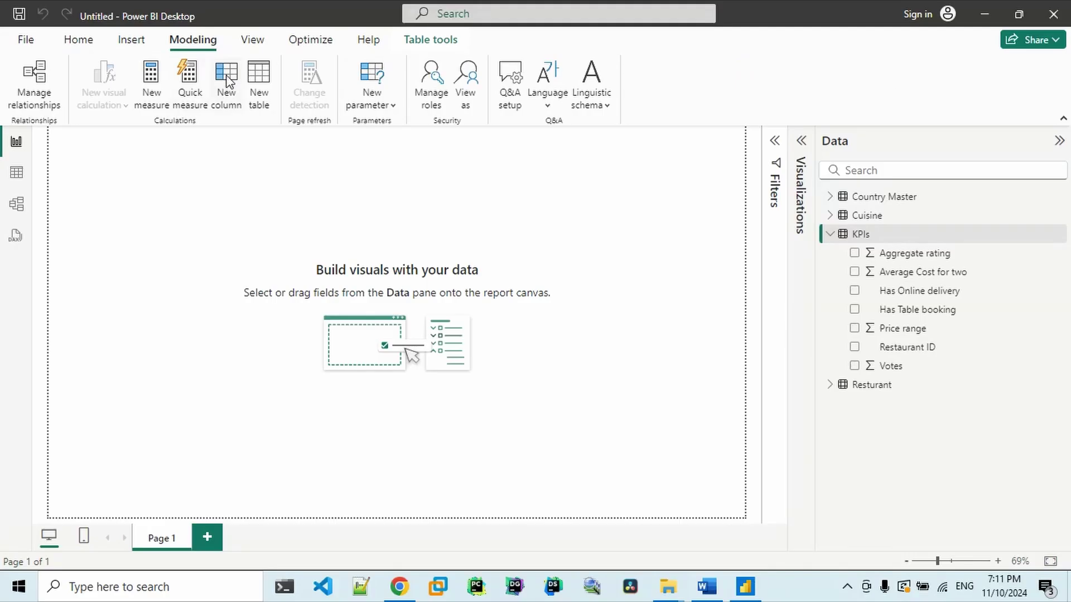
{"action": "left_click", "coordinate": [231, 84]}
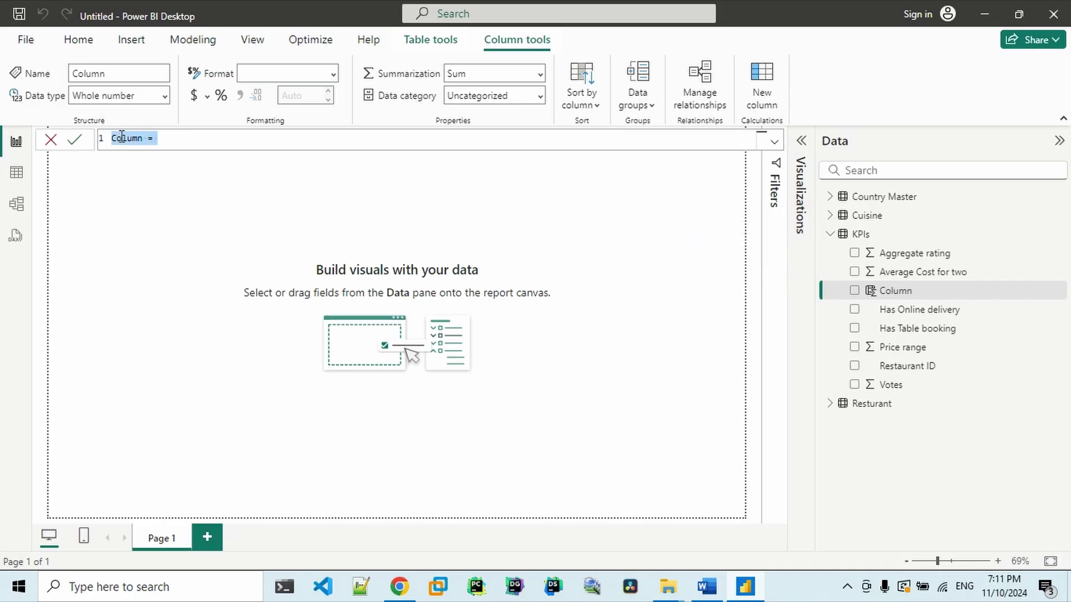
{"action": "type", "text": "Rating Color"}
{"action": "key", "text": "End"}
{"action": "type", "text": "Sw"}
{"action": "key", "text": "Tab"}
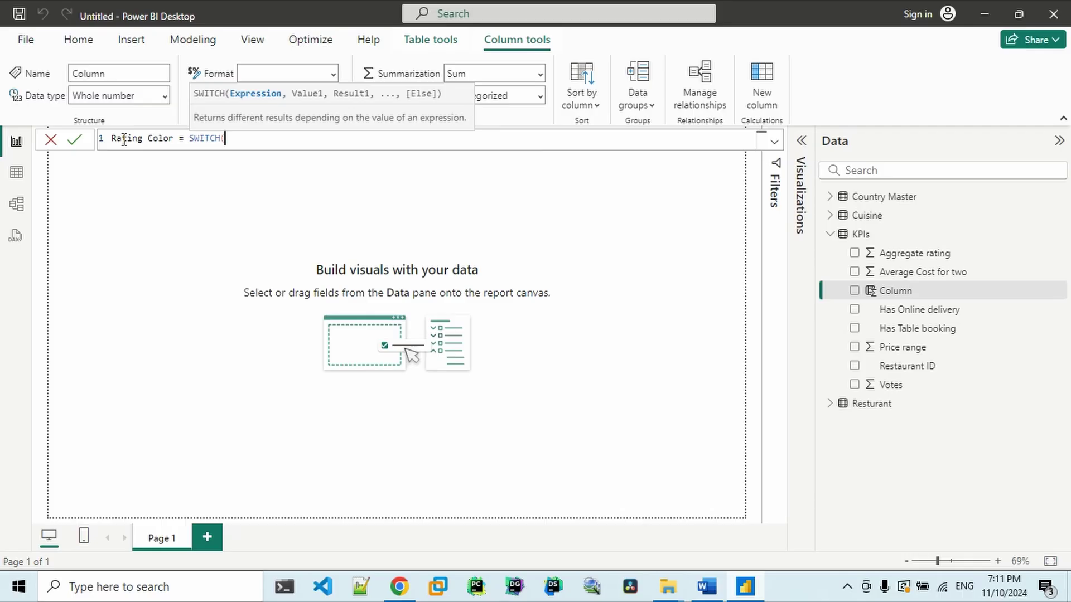
Step: Give SWITCH the expression True() and the first condition KPIs[Aggregate rating] >= 4.5 with the result "Dark Green"
{"action": "type", "text": "True(),"}
{"action": "type", "text": "Kp"}
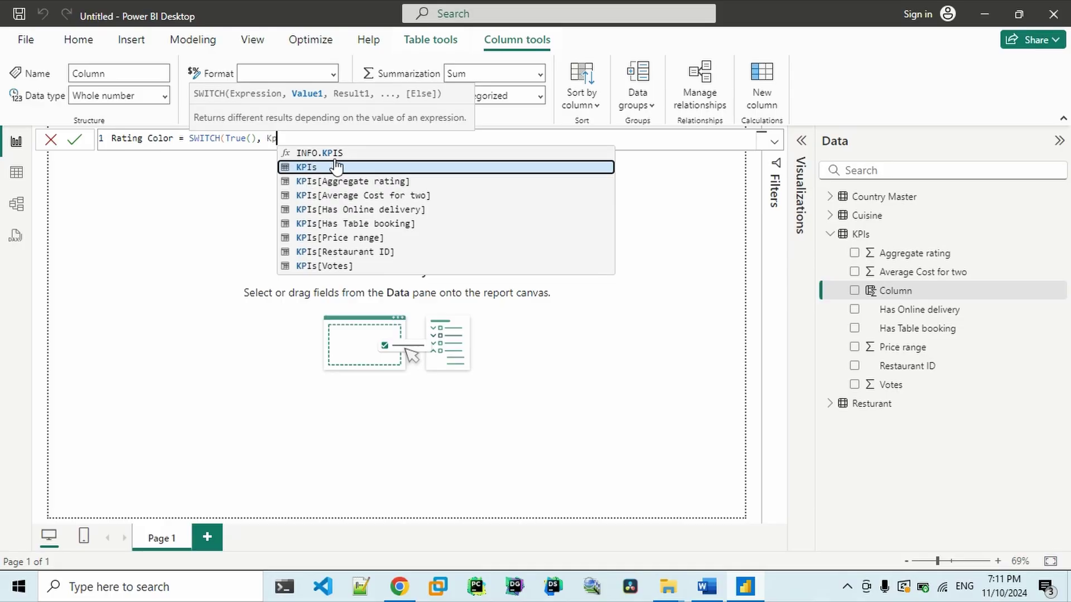
{"action": "left_click", "coordinate": [342, 181]}
{"action": "type", "text": ">"}
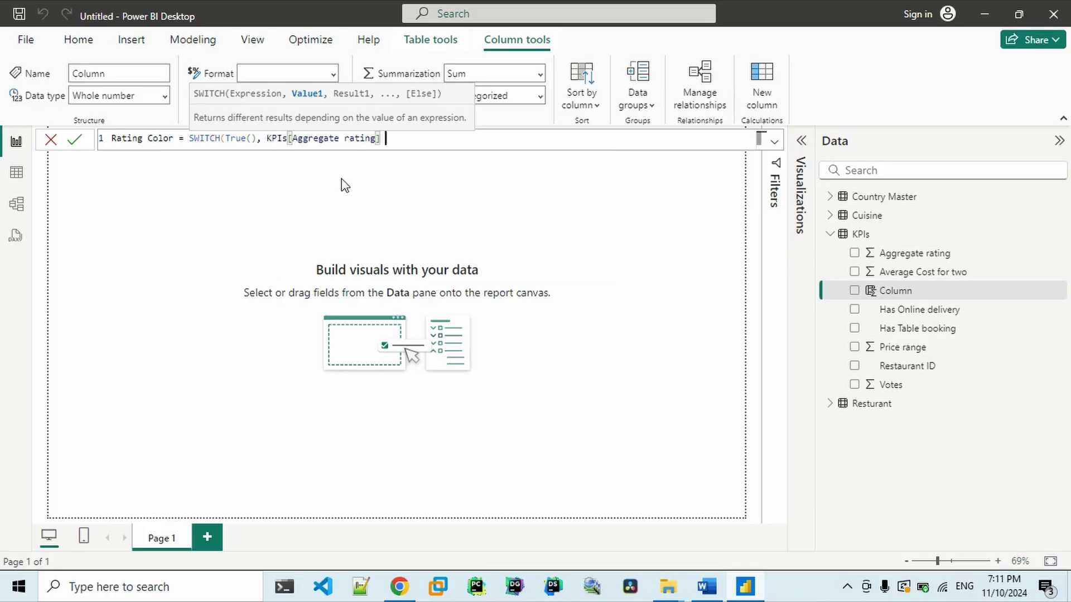
{"action": "key", "text": "BackSpace"}
{"action": "type", "text": "= 4.5, \"Dark Gre"}
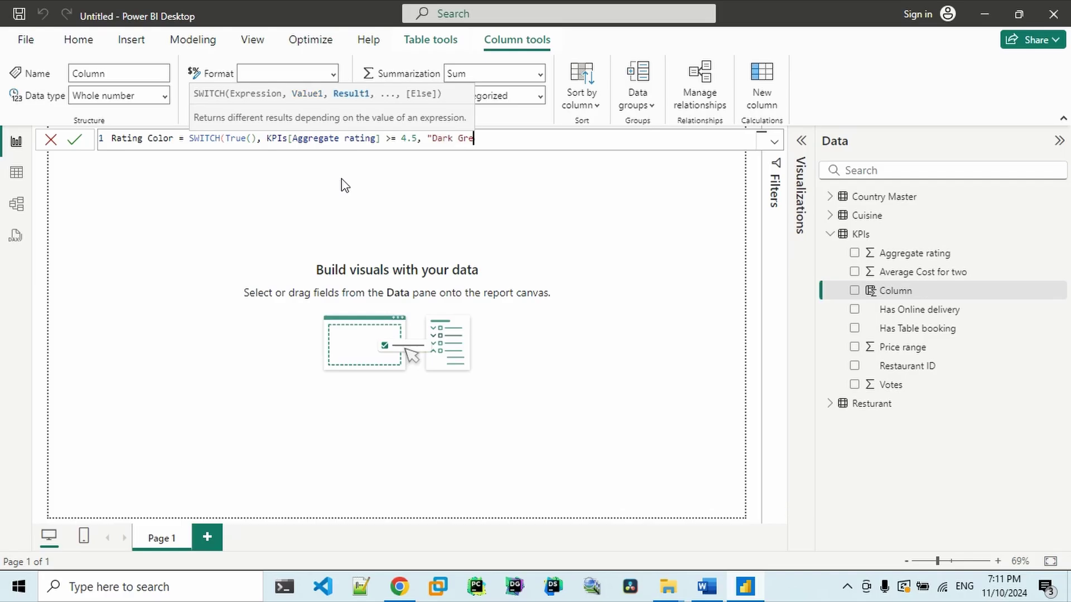
{"action": "type", "text": "en\", "}
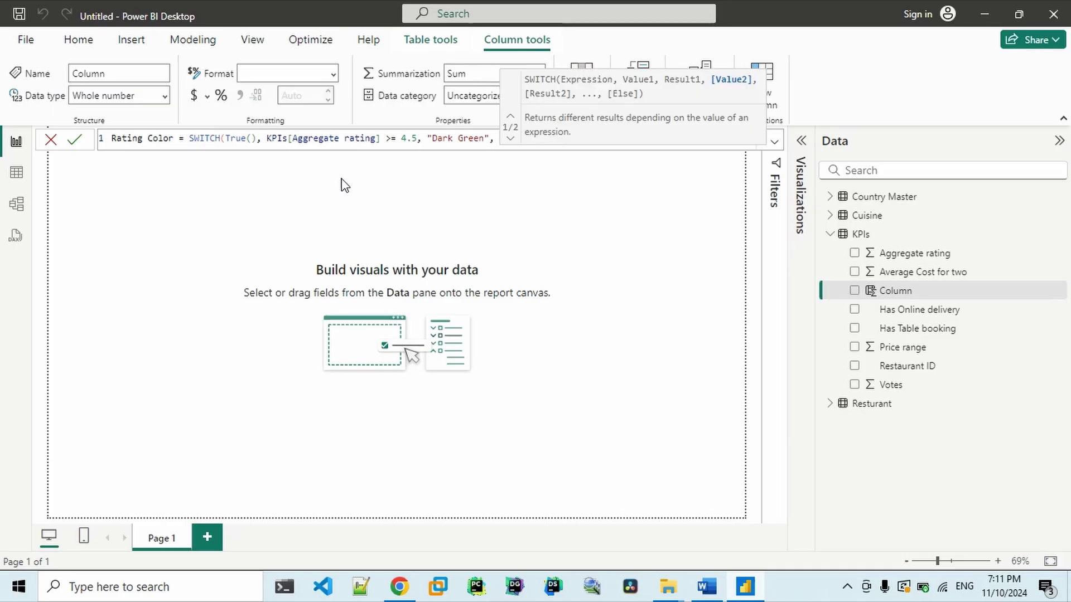
Step: Start SWITCH's second condition as AND(KPIs[Aggregate rating] >= 4, after checking the rating ranges in the Word document
{"action": "type", "text": "AND("}
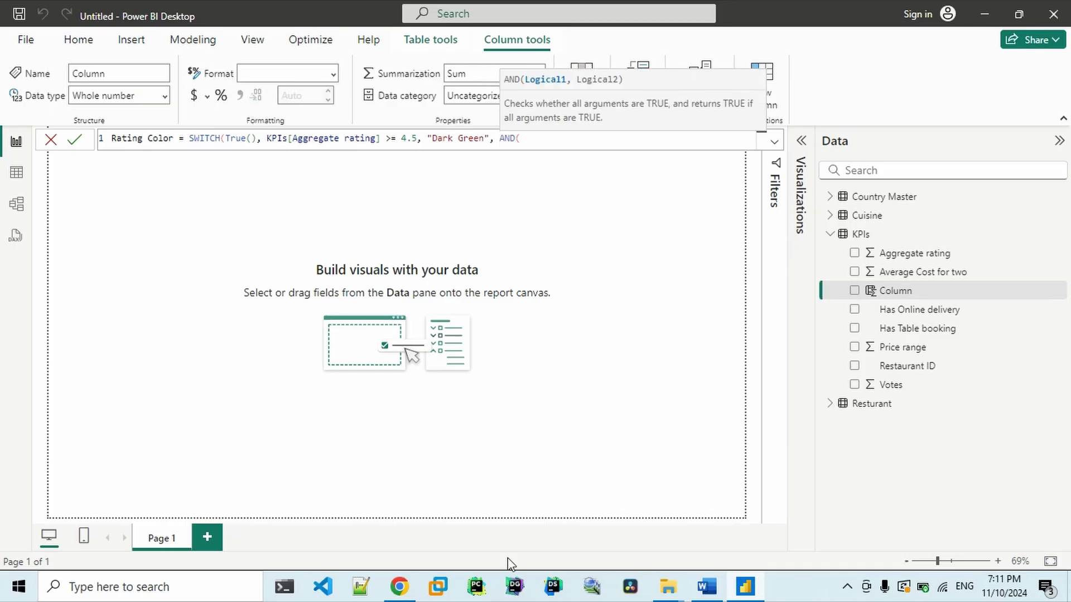
{"action": "left_click", "coordinate": [400, 587]}
{"action": "left_click", "coordinate": [710, 594]}
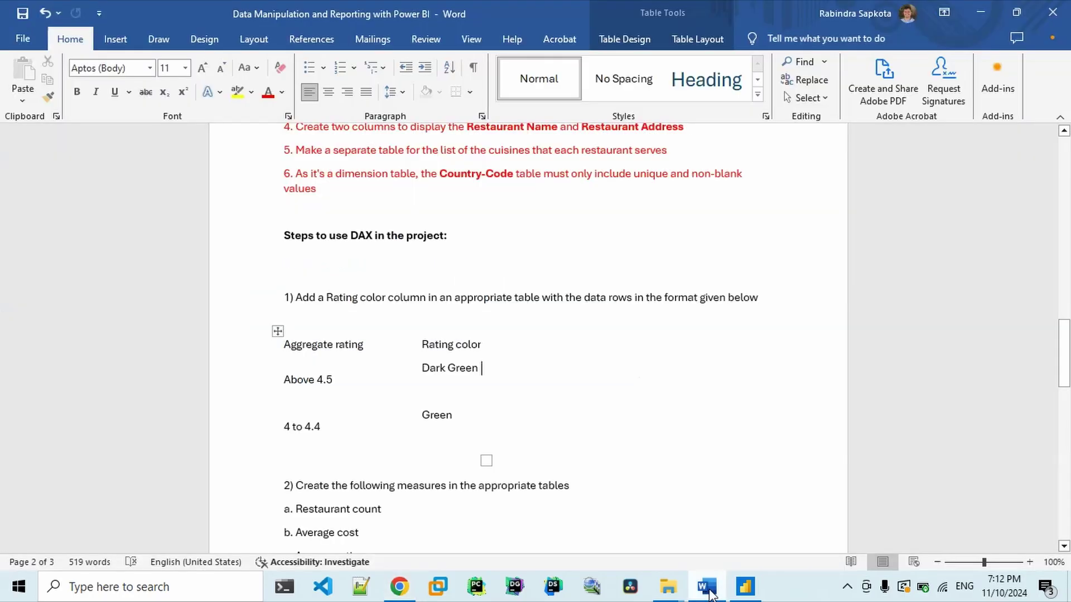
{"action": "left_click", "coordinate": [710, 595]}
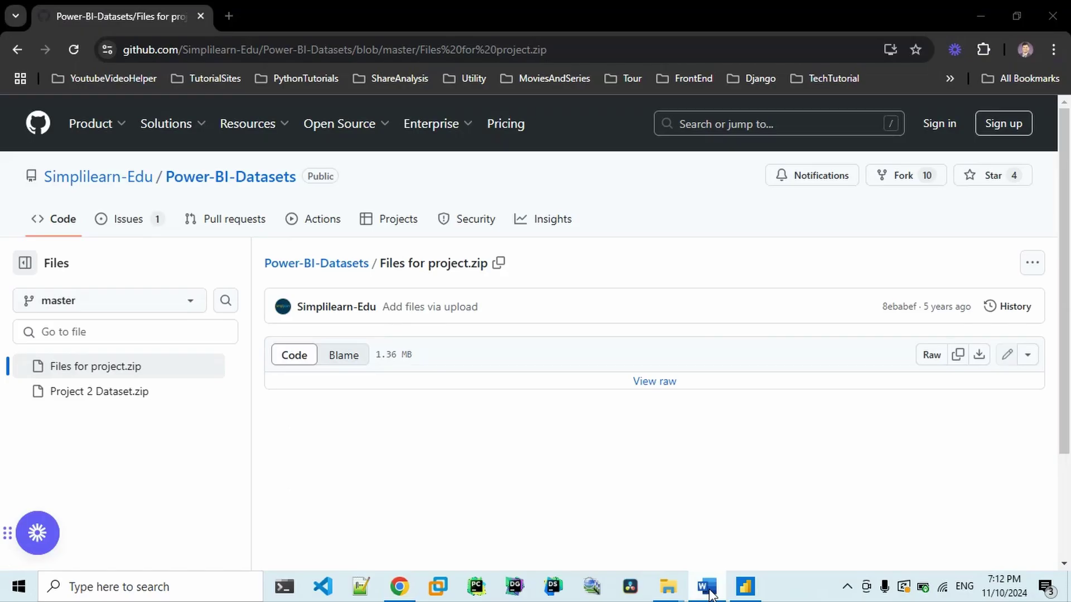
{"action": "left_click", "coordinate": [742, 593]}
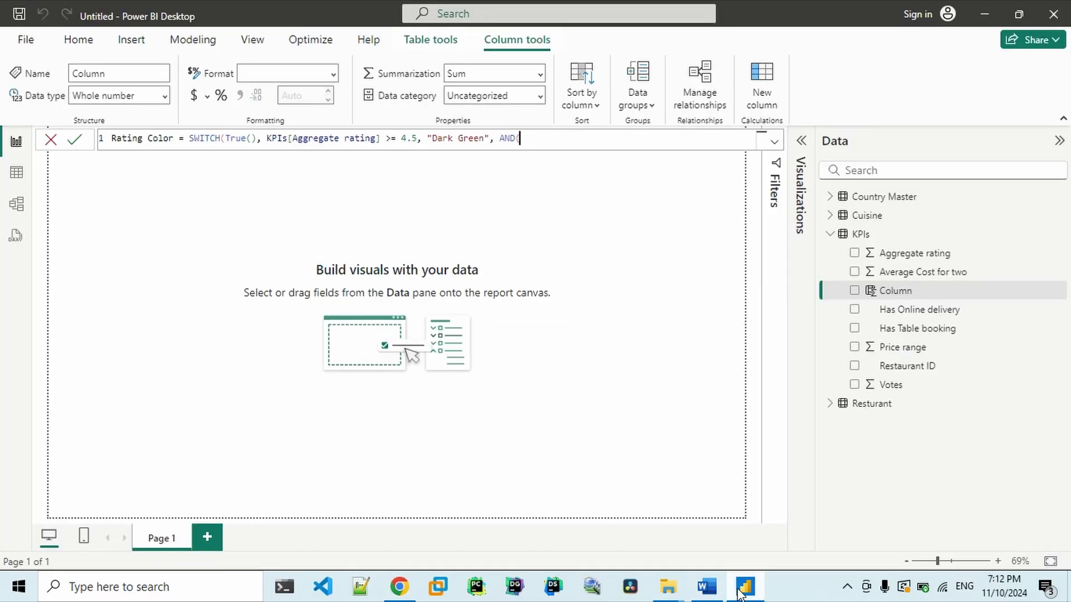
{"action": "type", "text": "Ag"}
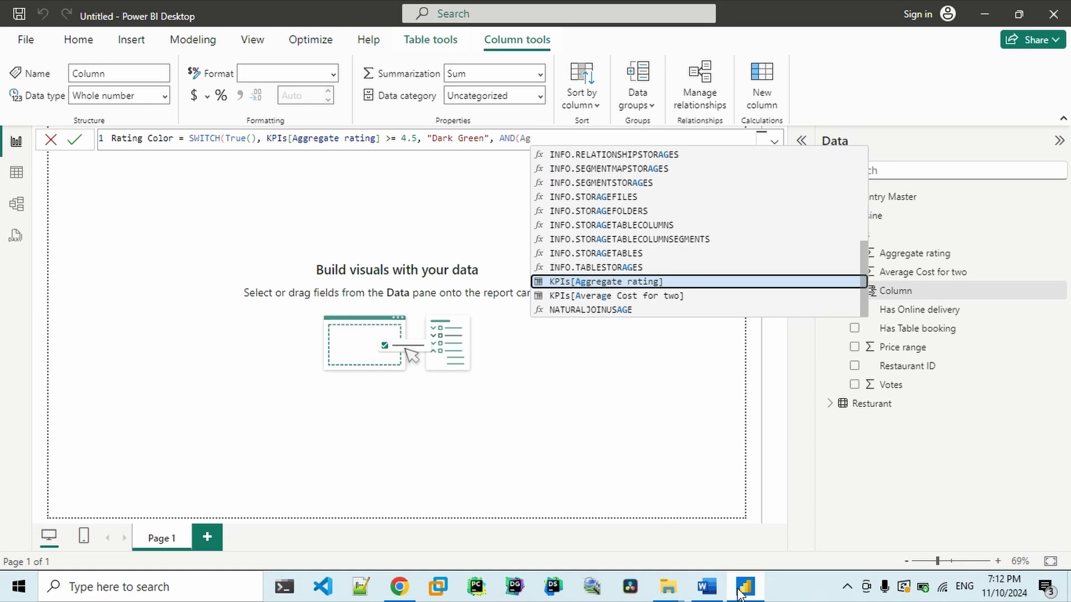
{"action": "key", "text": "Tab"}
{"action": "type", "text": ">"}
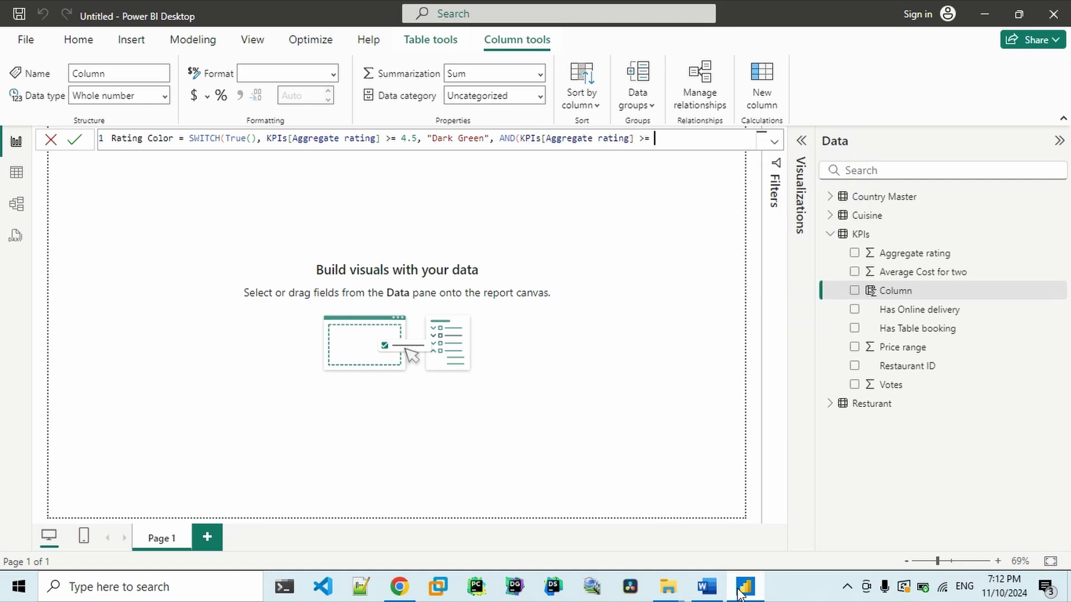
{"action": "type", "text": "= 4,"}
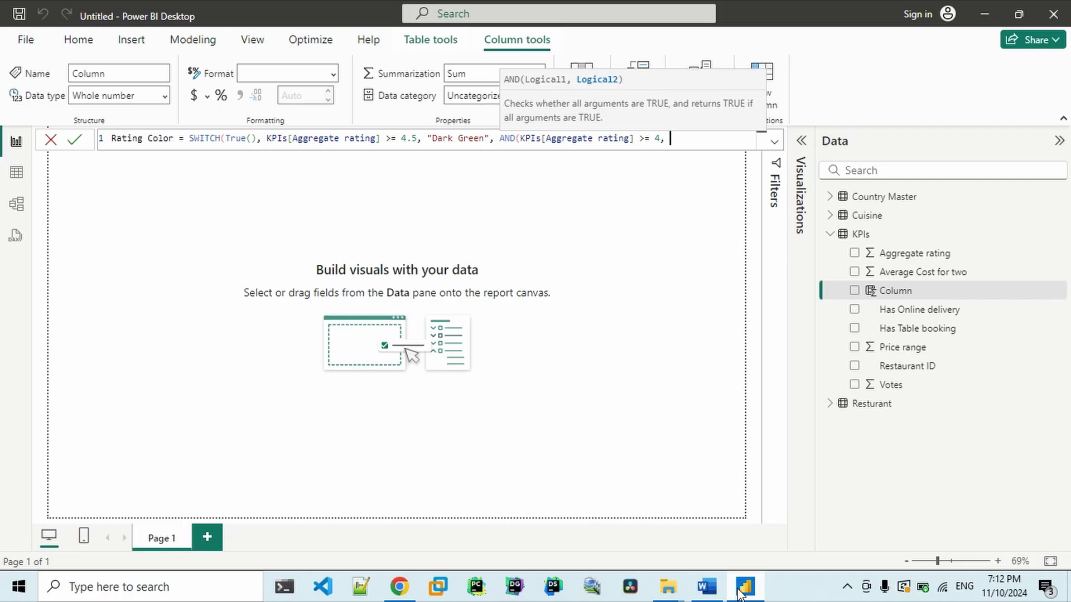
Step: Copy the KPIs[Aggregate rating] >= 4 comparison and paste it as the second argument of AND
{"action": "key", "text": "shift+Left"}
{"action": "key", "text": "shift+Left"}
{"action": "key", "text": "shift+Left"}
{"action": "key", "text": "shift+Left"}
{"action": "key", "text": "shift+Left"}
{"action": "key", "text": "shift+Left"}
{"action": "key", "text": "shift+Left"}
{"action": "key", "text": "shift+Left"}
{"action": "key", "text": "shift+Left"}
{"action": "key", "text": "shift+Left"}
{"action": "key", "text": "shift+Left"}
{"action": "key", "text": "shift+Left"}
{"action": "key", "text": "shift+Left"}
{"action": "key", "text": "shift+Left"}
{"action": "key", "text": "shift+Left"}
{"action": "key", "text": "shift+Left"}
{"action": "key", "text": "shift+Left"}
{"action": "key", "text": "shift+Left"}
{"action": "key", "text": "shift+Left"}
{"action": "key", "text": "shift+Left"}
{"action": "key", "text": "shift+Left"}
{"action": "key", "text": "shift+Left"}
{"action": "key", "text": "shift+Left"}
{"action": "key", "text": "shift+Left"}
{"action": "key", "text": "shift+Left"}
{"action": "key", "text": "shift+Left"}
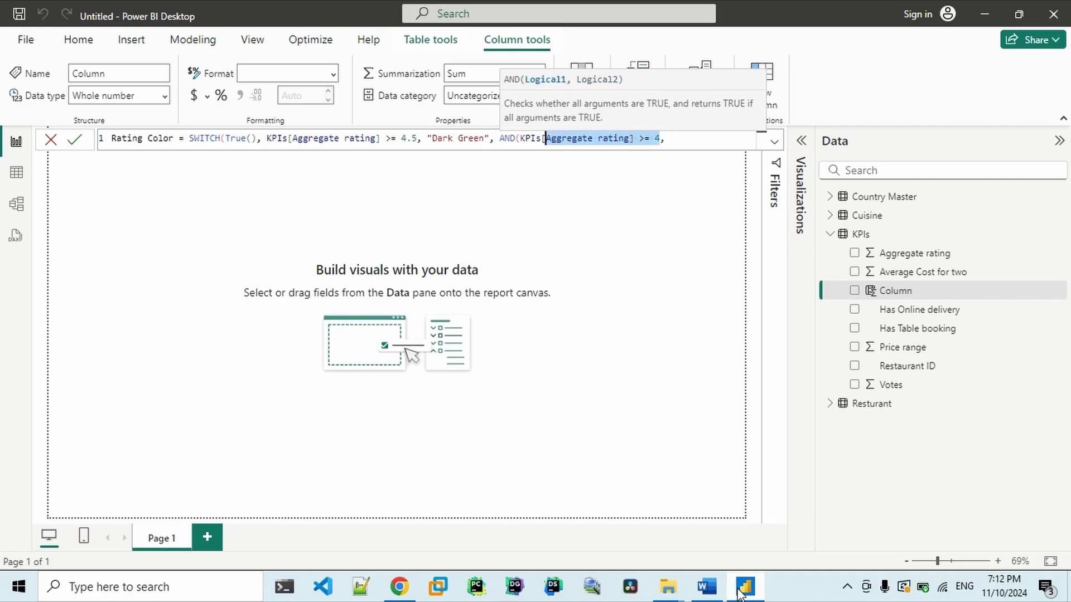
{"action": "key", "text": "shift+Left"}
{"action": "key", "text": "ctrl+c"}
{"action": "key", "text": "End"}
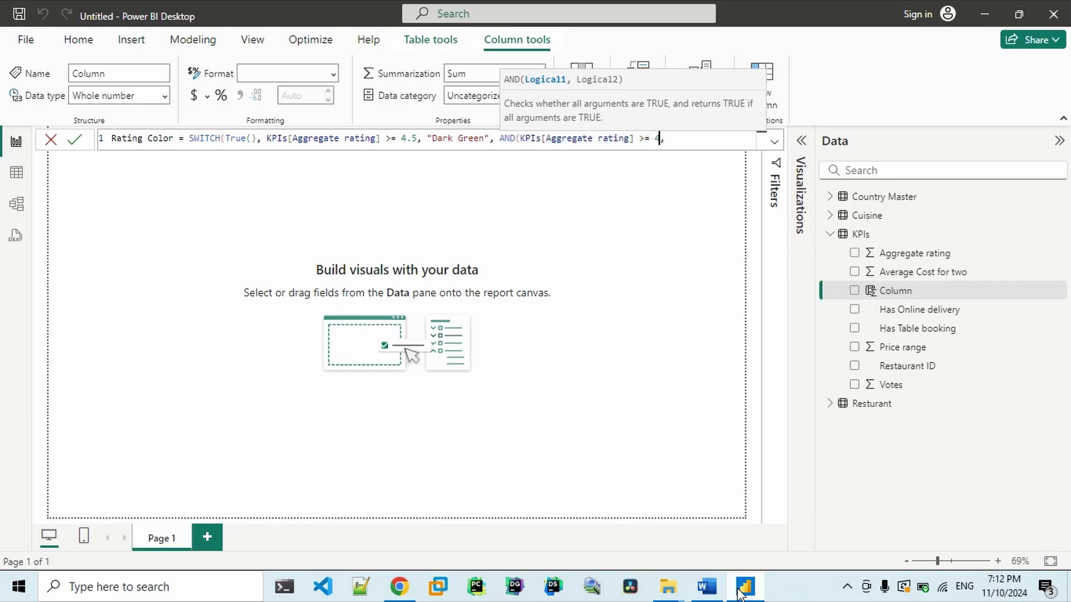
{"action": "key", "text": "ctrl+v"}
Step: Change the pasted comparison to <= 4.4, add the result "Green", close the SWITCH formula and commit the Rating Color column
{"action": "key", "text": "Left"}
{"action": "key", "text": "Left"}
{"action": "key", "text": "BackSpace"}
{"action": "key", "text": "BackSpace"}
{"action": "type", "text": "<="}
{"action": "key", "text": "End"}
{"action": "type", "text": ".4), \"Green\""}
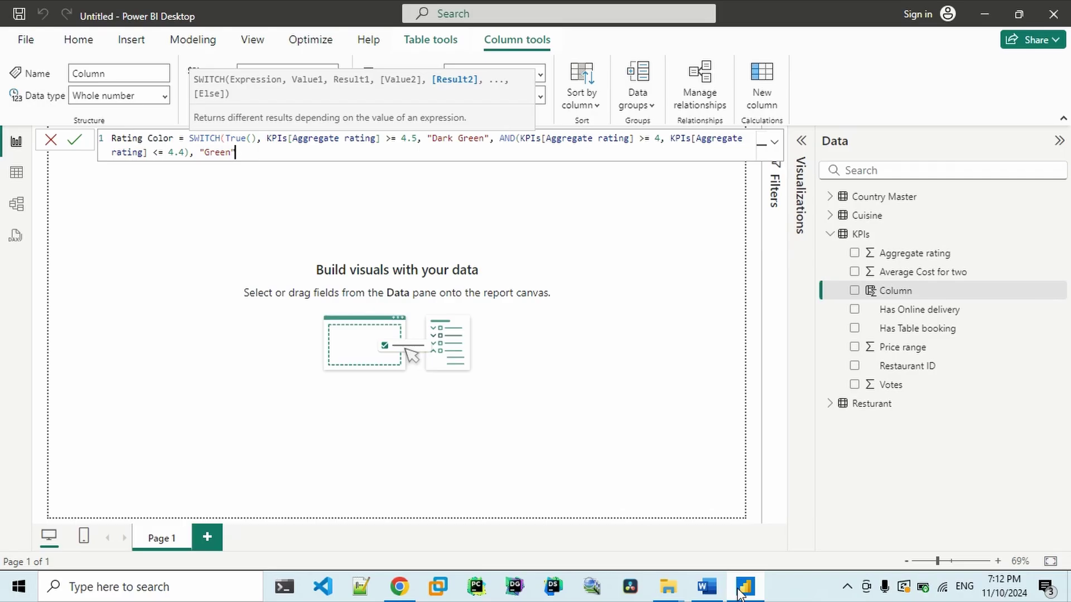
{"action": "type", "text": ")"}
{"action": "key", "text": "Return"}
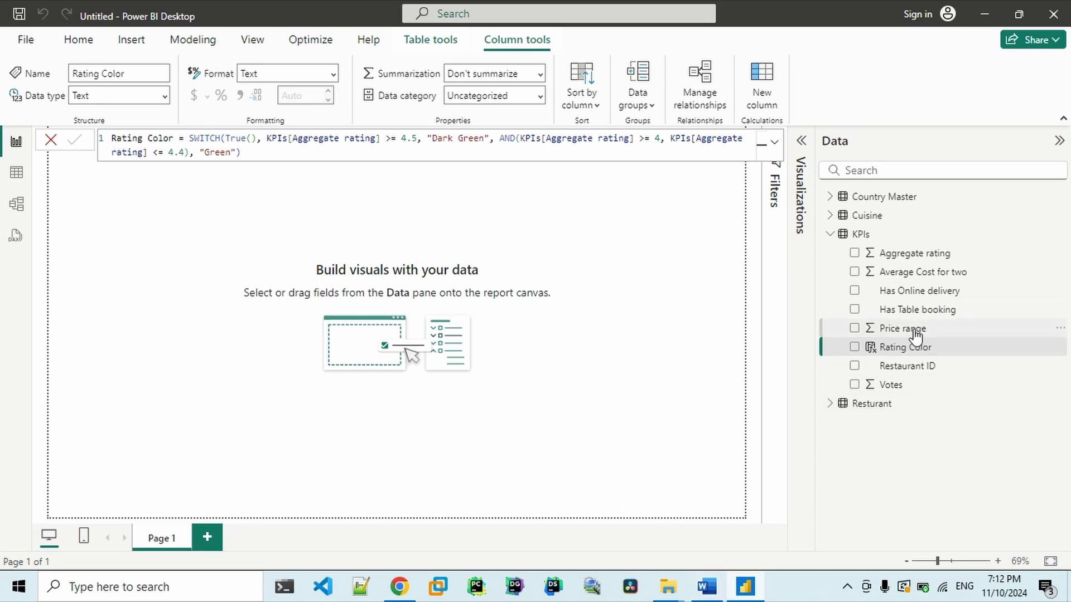
Step: Switch to the Word project document and colour DAX instruction 1 with its rating table red
{"action": "left_click", "coordinate": [707, 587]}
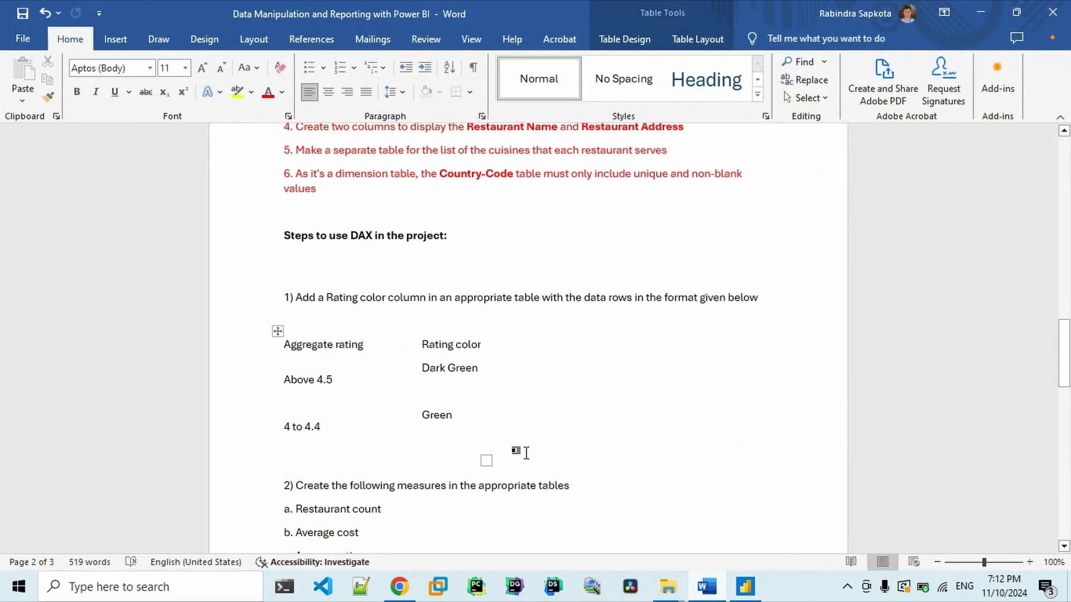
{"action": "left_click_drag", "start_coordinate": [551, 433], "coordinate": [273, 290]}
{"action": "left_click", "coordinate": [268, 95]}
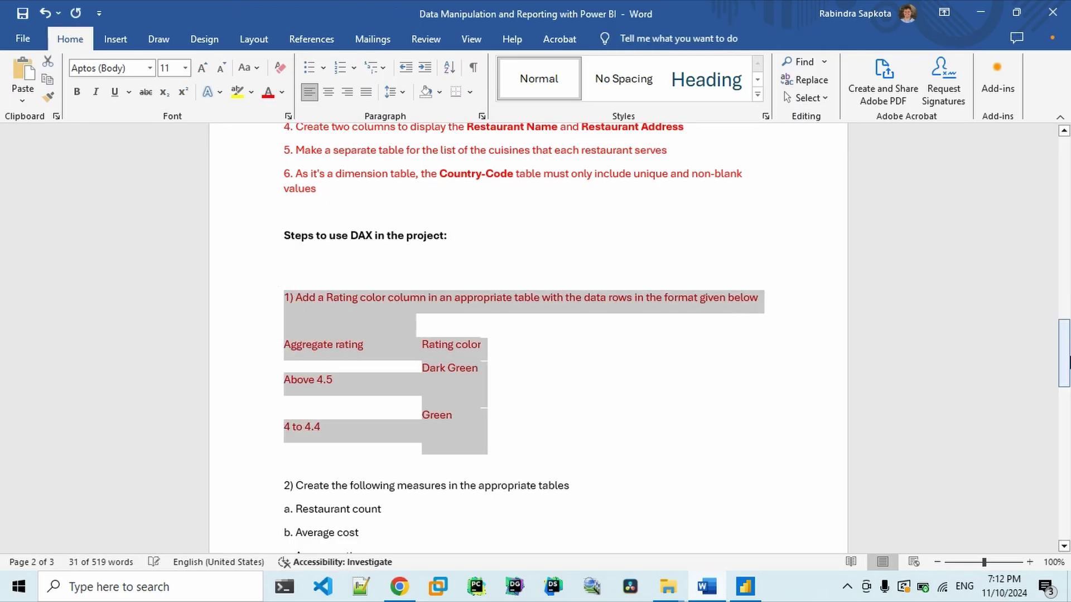
Step: Read DAX instruction 2 in the Word document and its list of required measures
{"action": "left_click_drag", "start_coordinate": [1068, 352], "coordinate": [1068, 397]}
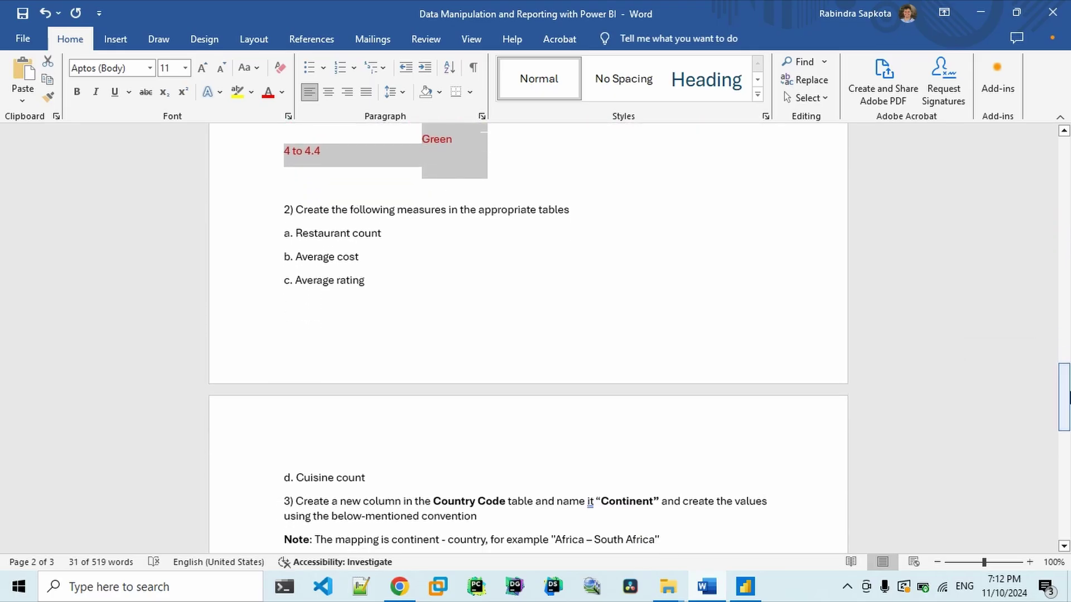
{"action": "left_click", "coordinate": [324, 233]}
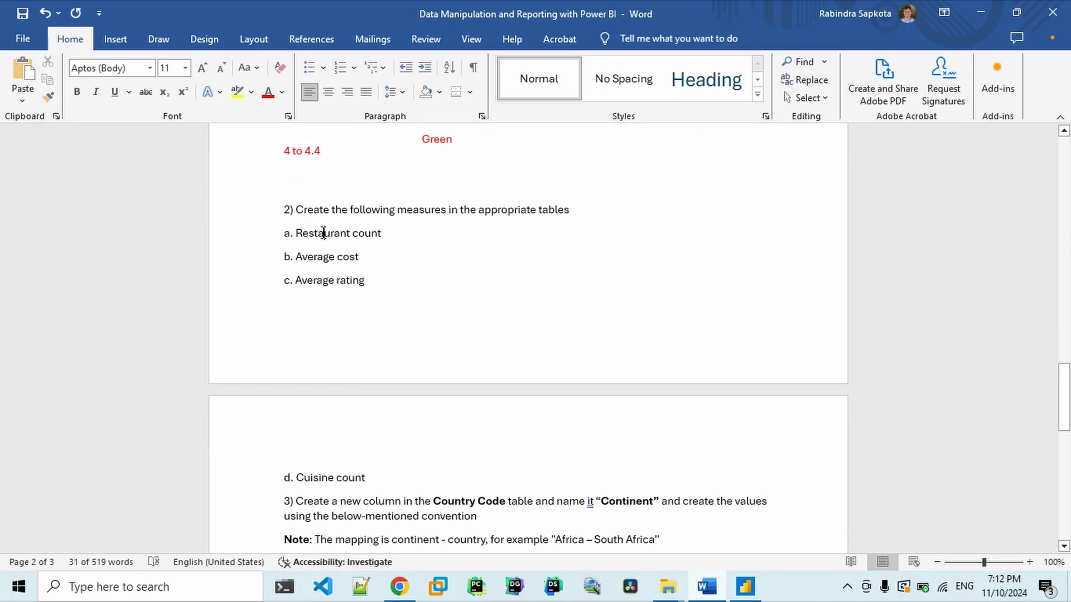
{"action": "double_click", "coordinate": [324, 233]}
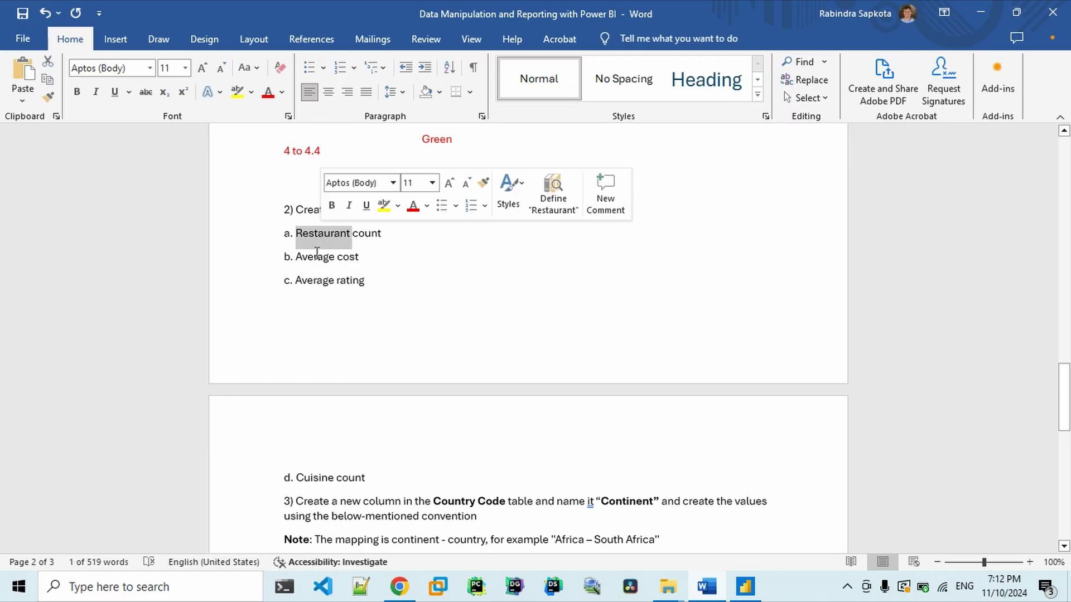
{"action": "left_click", "coordinate": [385, 280]}
{"action": "key", "text": "BackSpace"}
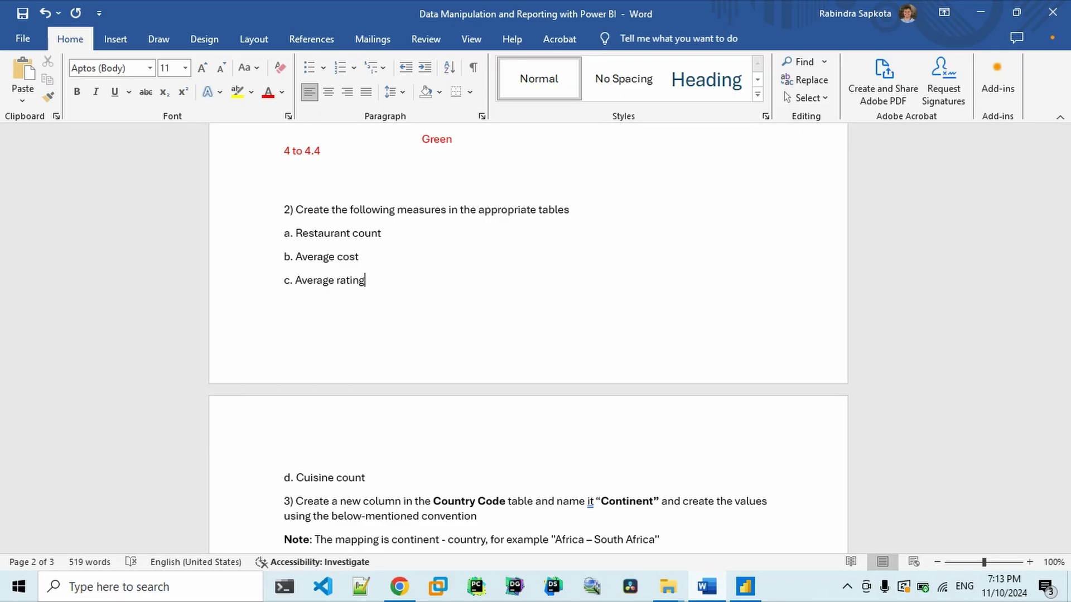
Step: Switch back to Power BI, collapse the KPIs fields, expand the Resturant table and add a new measure to it
{"action": "left_click", "coordinate": [743, 590]}
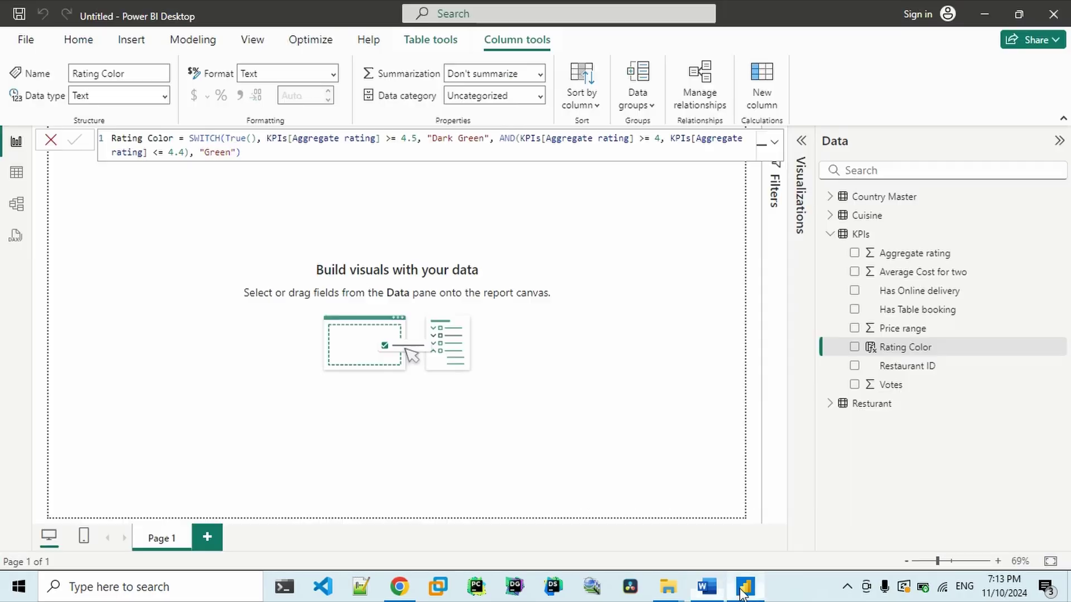
{"action": "left_click", "coordinate": [835, 239]}
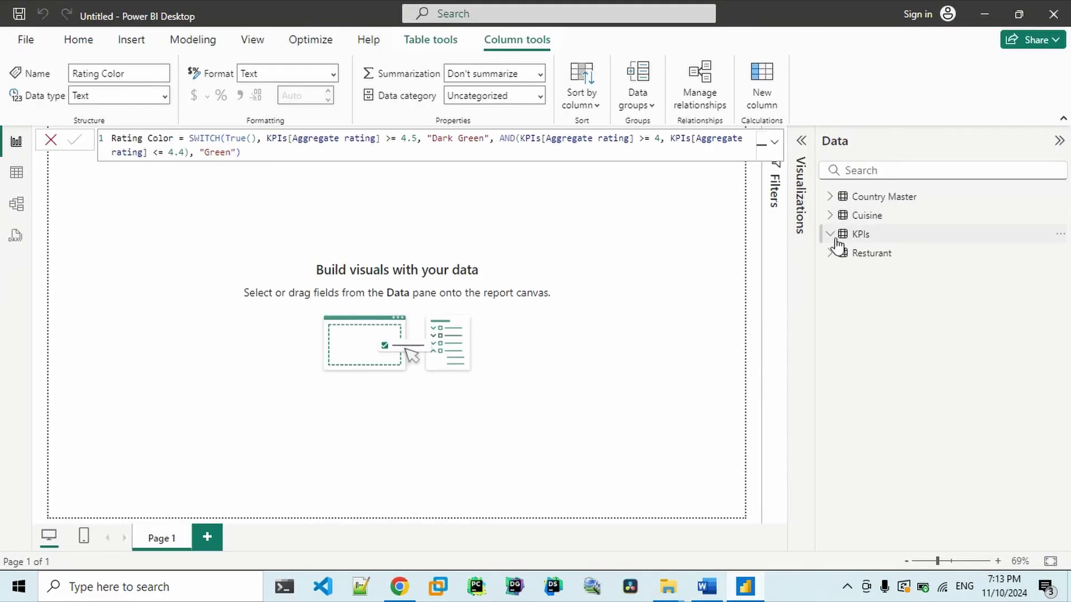
{"action": "left_click", "coordinate": [832, 256]}
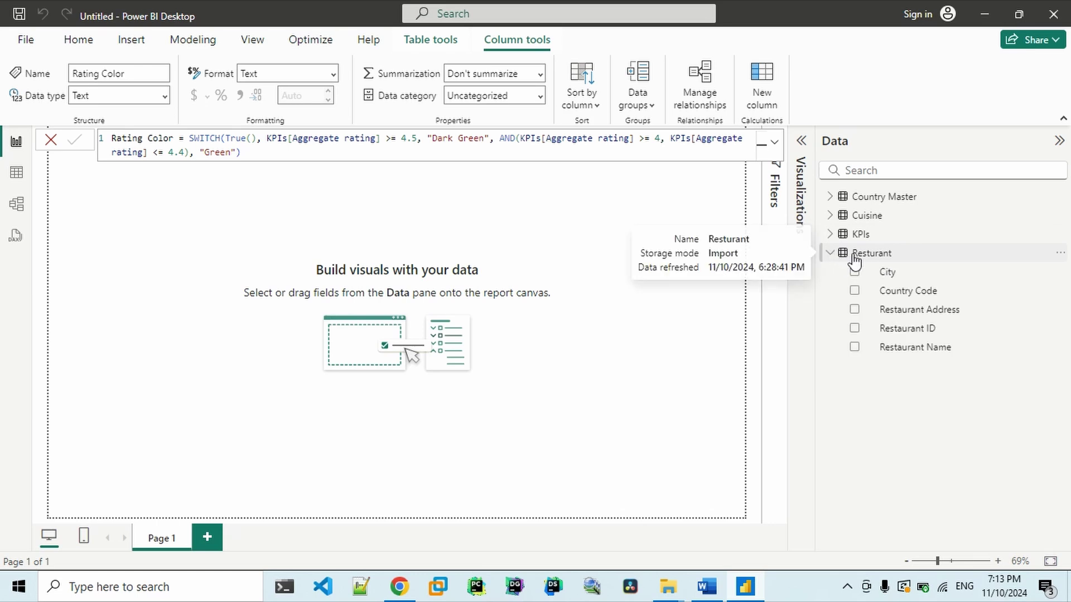
{"action": "left_click", "coordinate": [855, 257]}
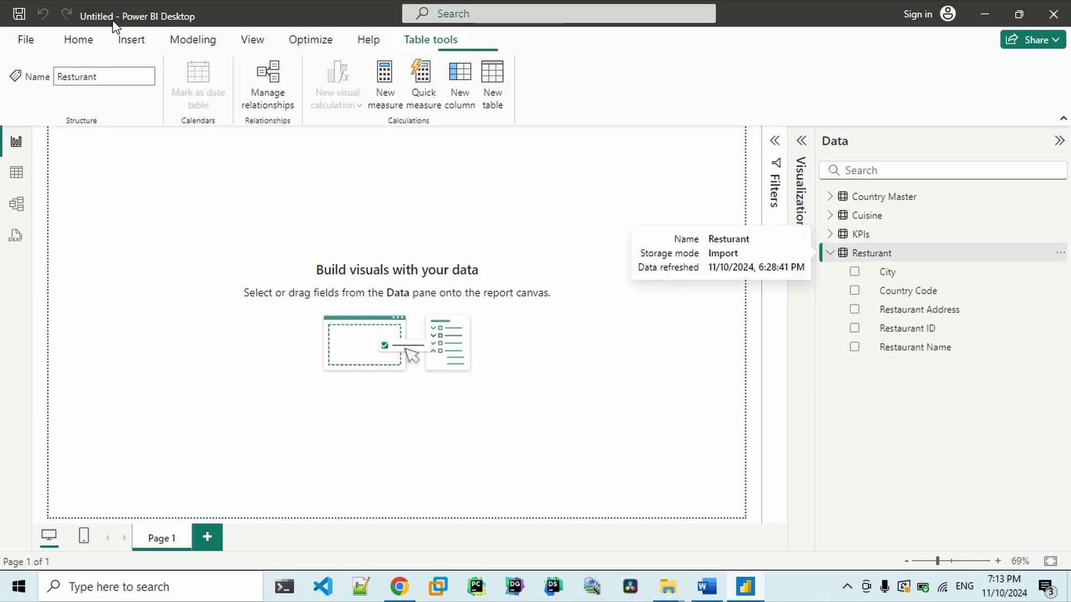
{"action": "left_click", "coordinate": [185, 42]}
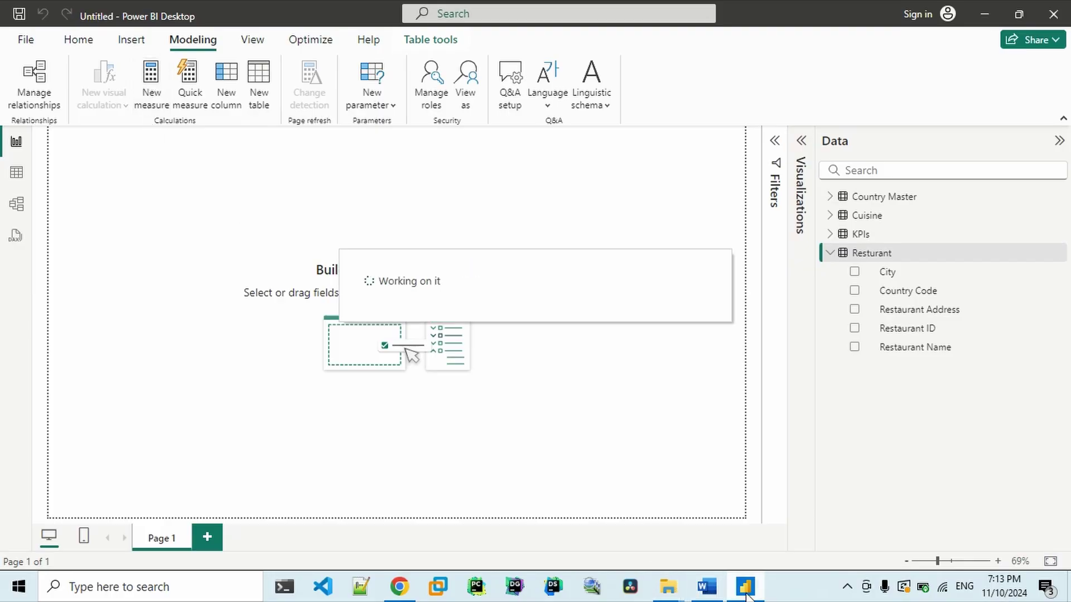
{"action": "left_click", "coordinate": [706, 594]}
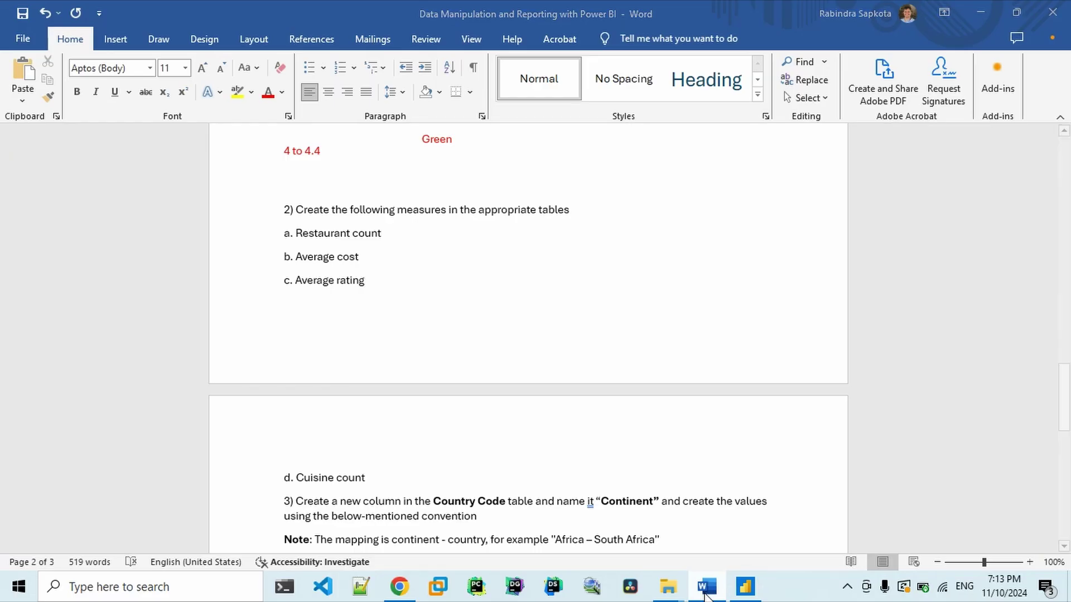
{"action": "left_click", "coordinate": [746, 586]}
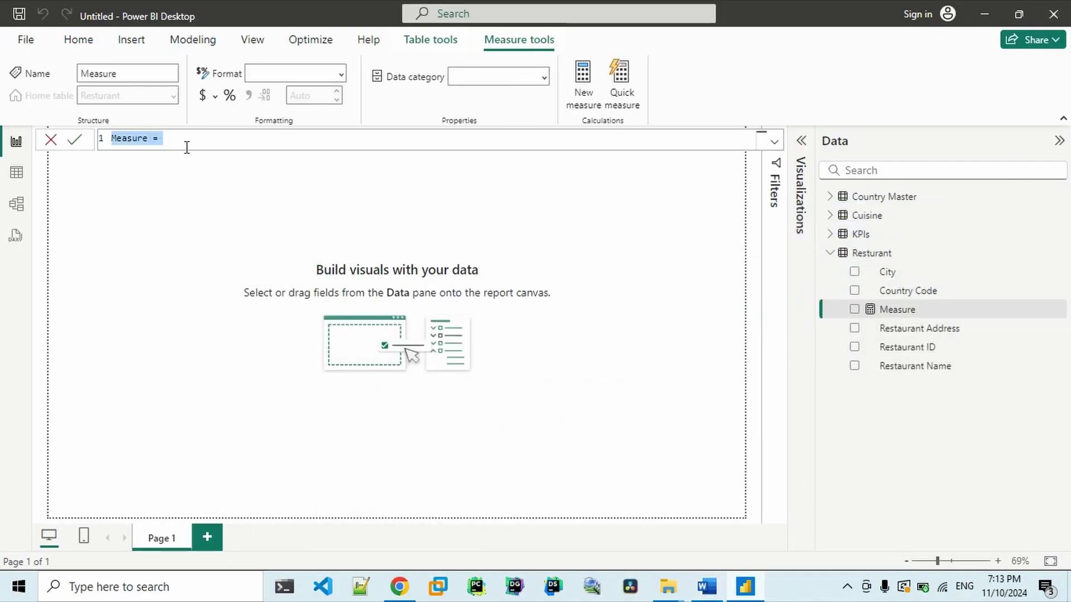
Step: Name the measure Restaurant Count and begin its formula with the DISTINCTCOUNT function
{"action": "key", "text": "Right"}
{"action": "double_click", "coordinate": [122, 138]}
{"action": "type", "text": "Resta"}
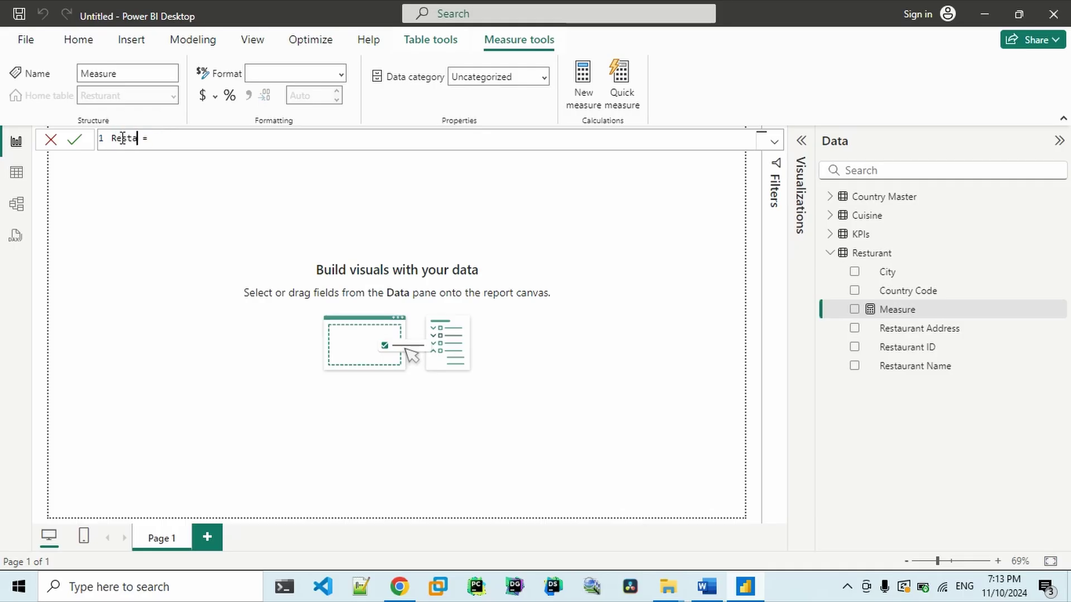
{"action": "type", "text": "urant Count = Di"}
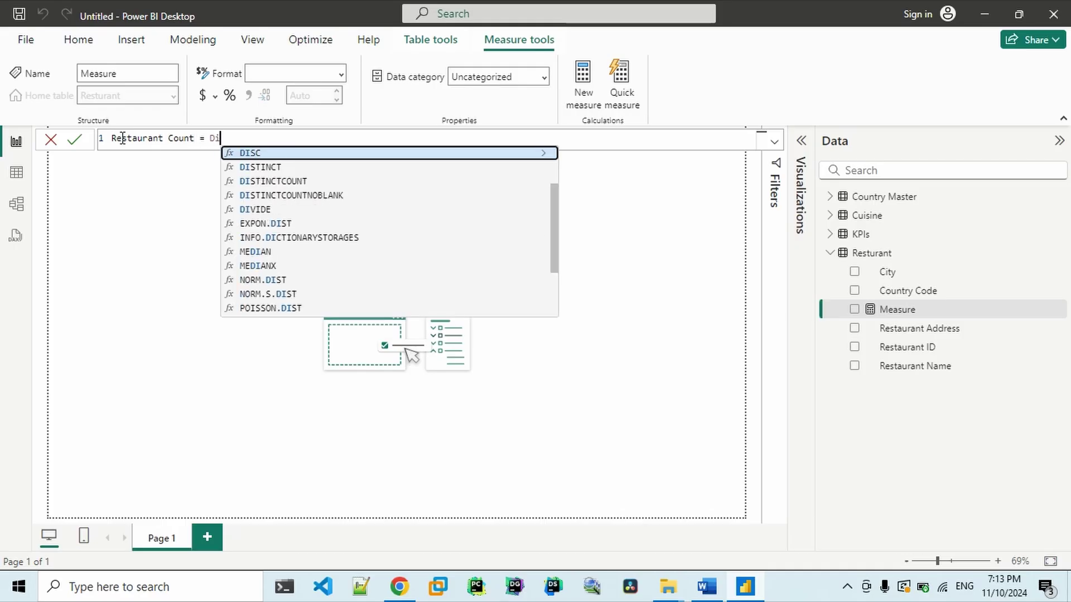
{"action": "double_click", "coordinate": [264, 180]}
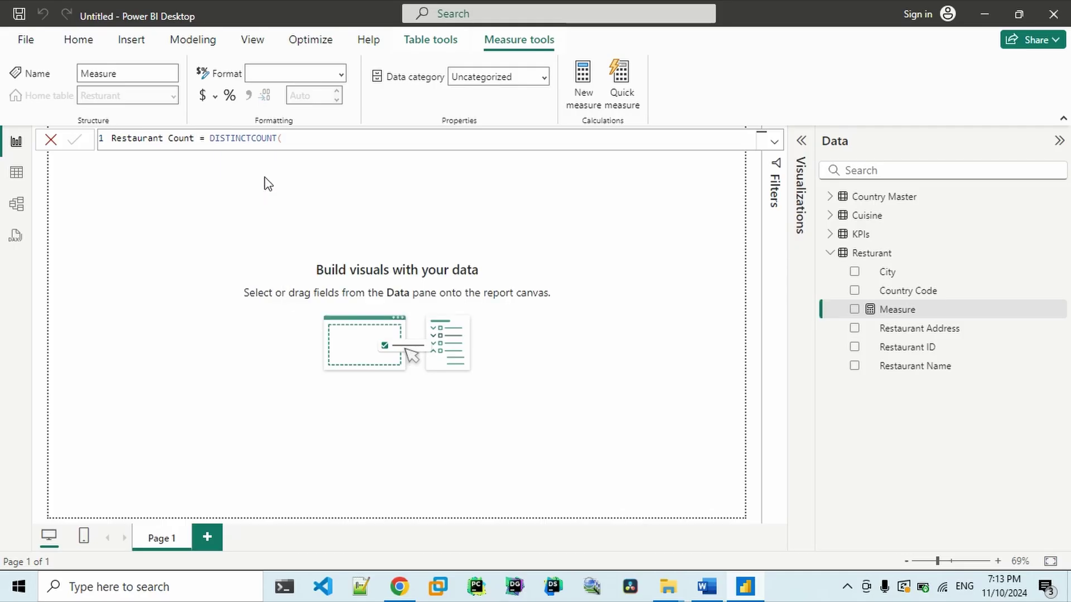
{"action": "left_click", "coordinate": [299, 138]}
{"action": "type", "text": ")"}
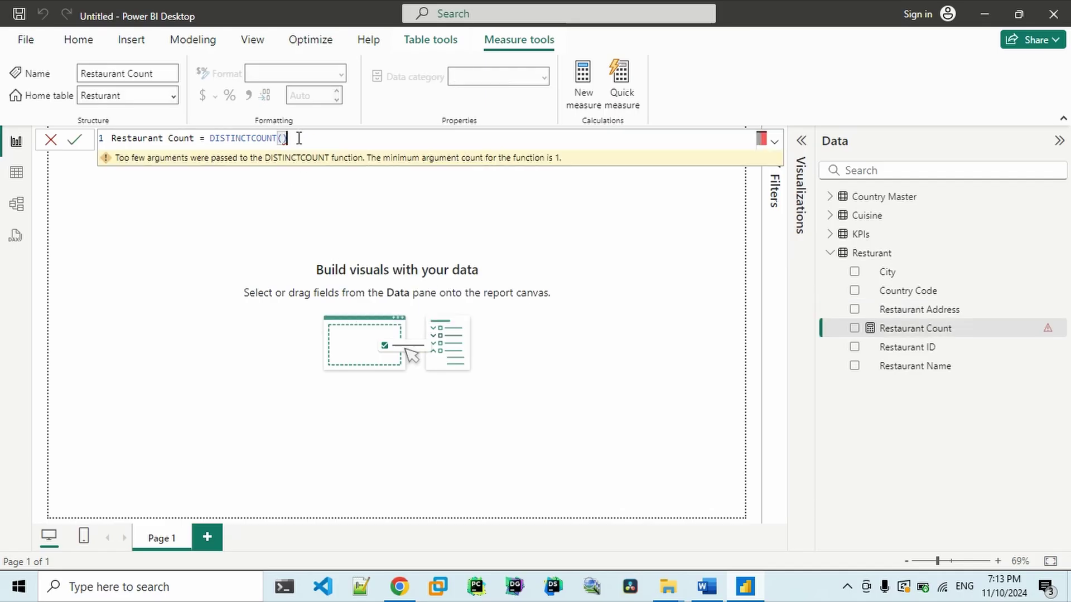
Step: Give DISTINCTCOUNT the column Resturant[Restaurant ID] and commit the Restaurant Count measure
{"action": "type", "text": "re"}
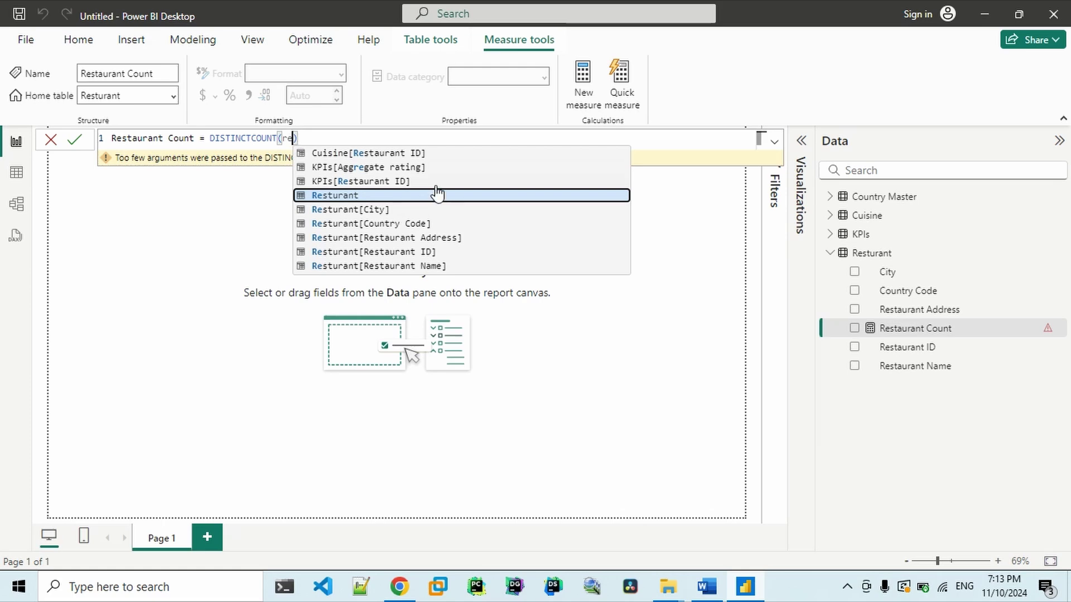
{"action": "key", "text": "BackSpace"}
{"action": "key", "text": "BackSpace"}
{"action": "type", "text": "Res"}
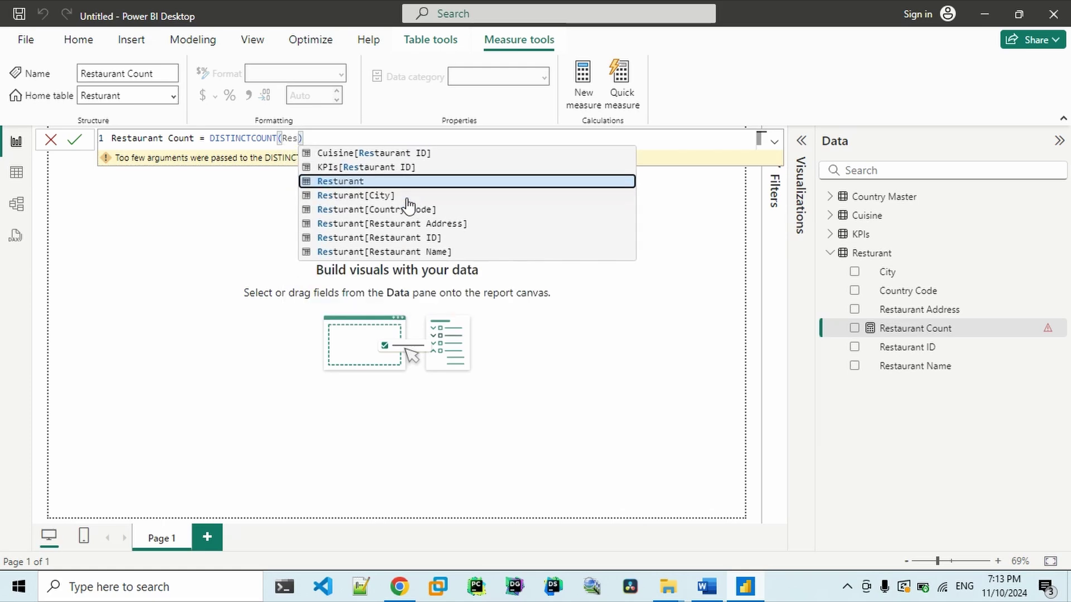
{"action": "left_click", "coordinate": [386, 241]}
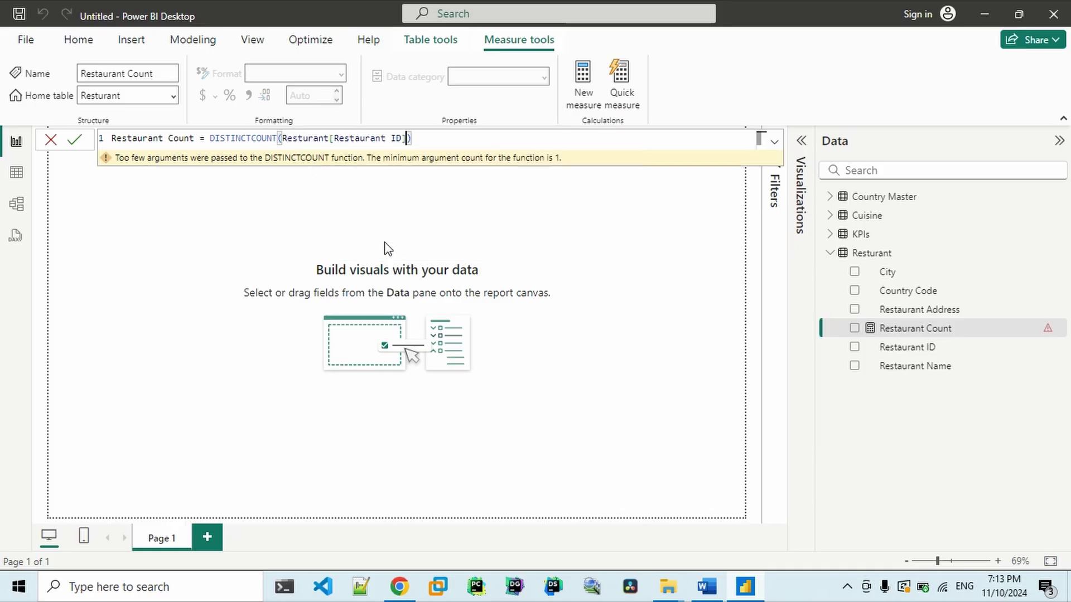
{"action": "key", "text": "Return"}
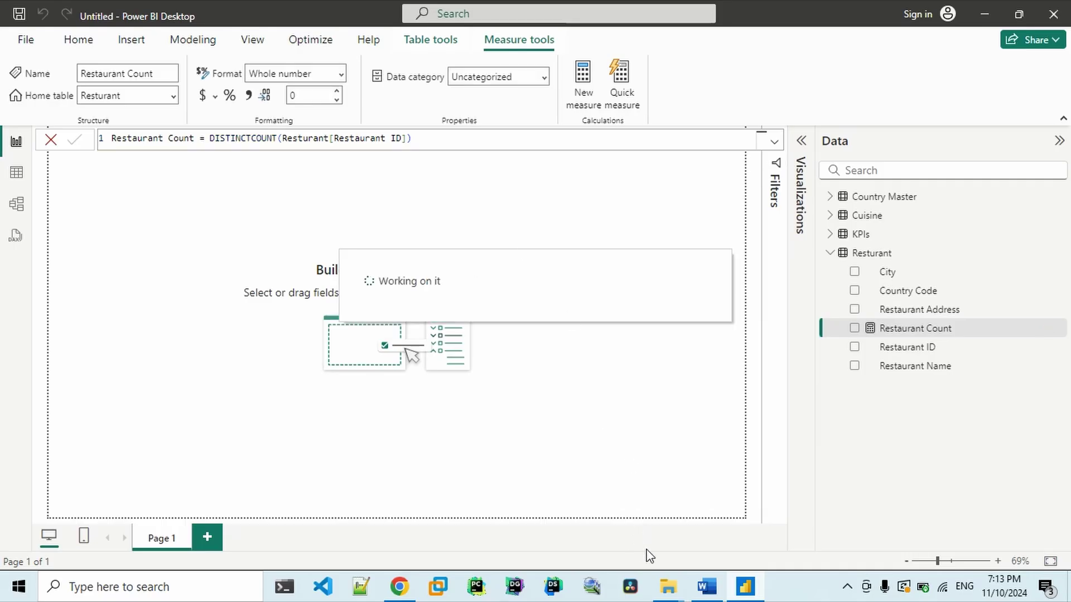
Step: Check the next required measure in the Word document, return to Power BI and add a new measure to the KPIs table
{"action": "left_click", "coordinate": [717, 590]}
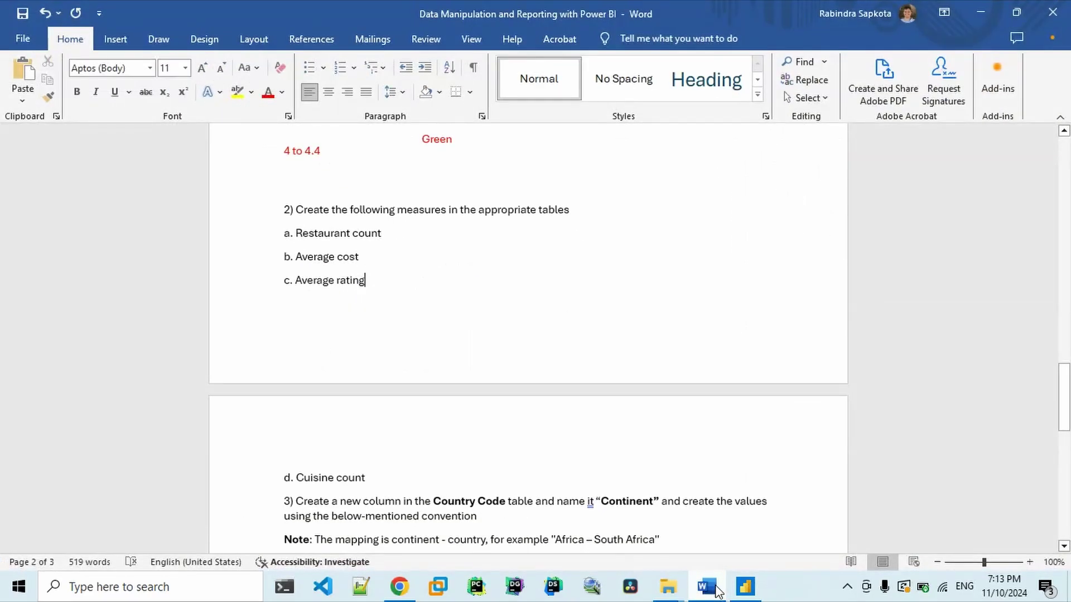
{"action": "left_click", "coordinate": [717, 590]}
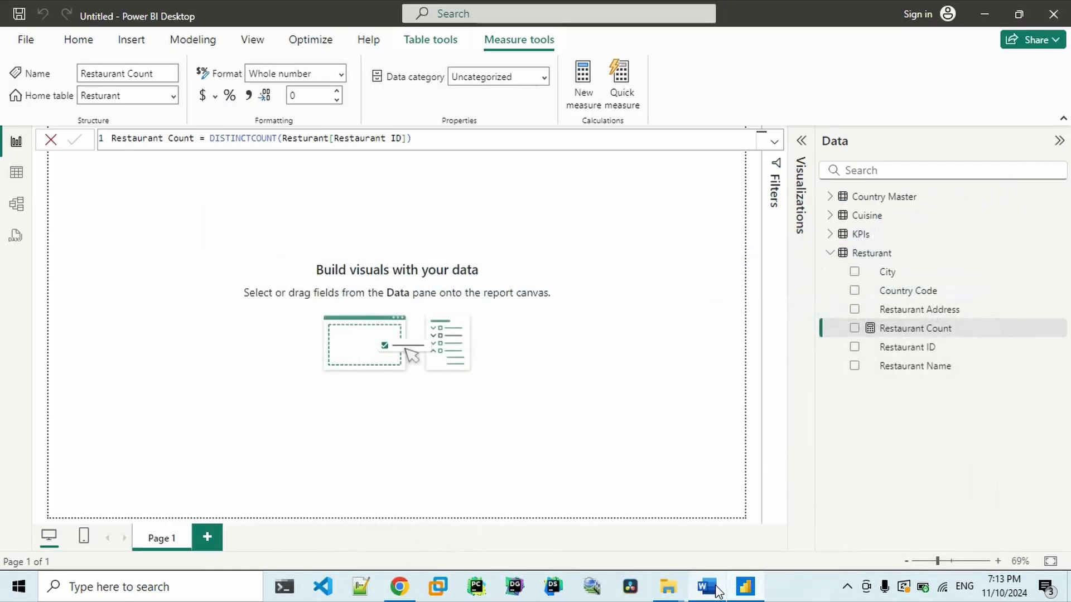
{"action": "left_click", "coordinate": [830, 254]}
{"action": "left_click", "coordinate": [859, 235]}
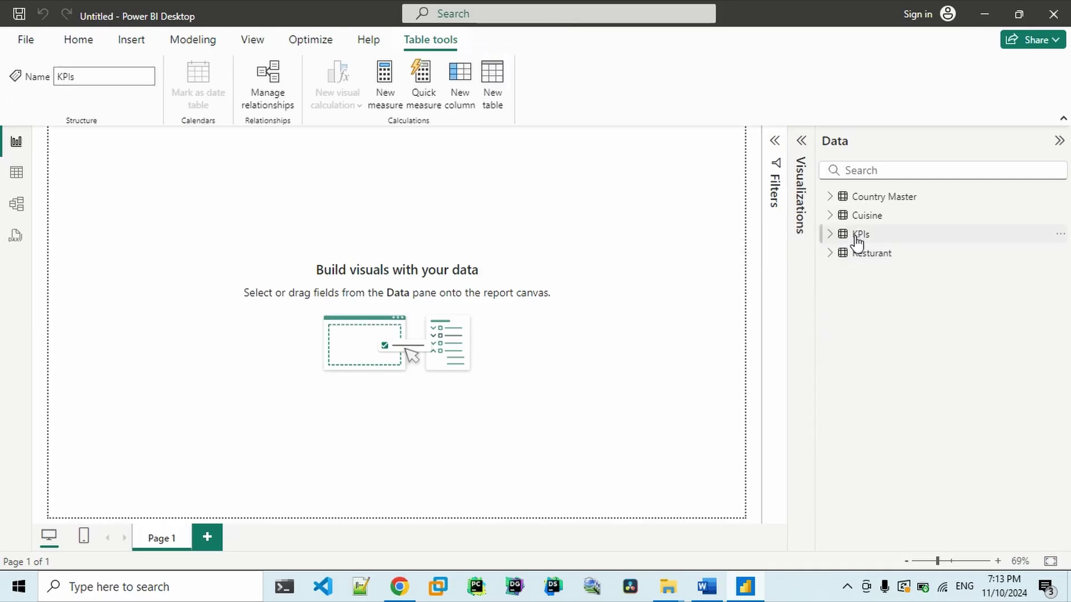
{"action": "left_click", "coordinate": [195, 40]}
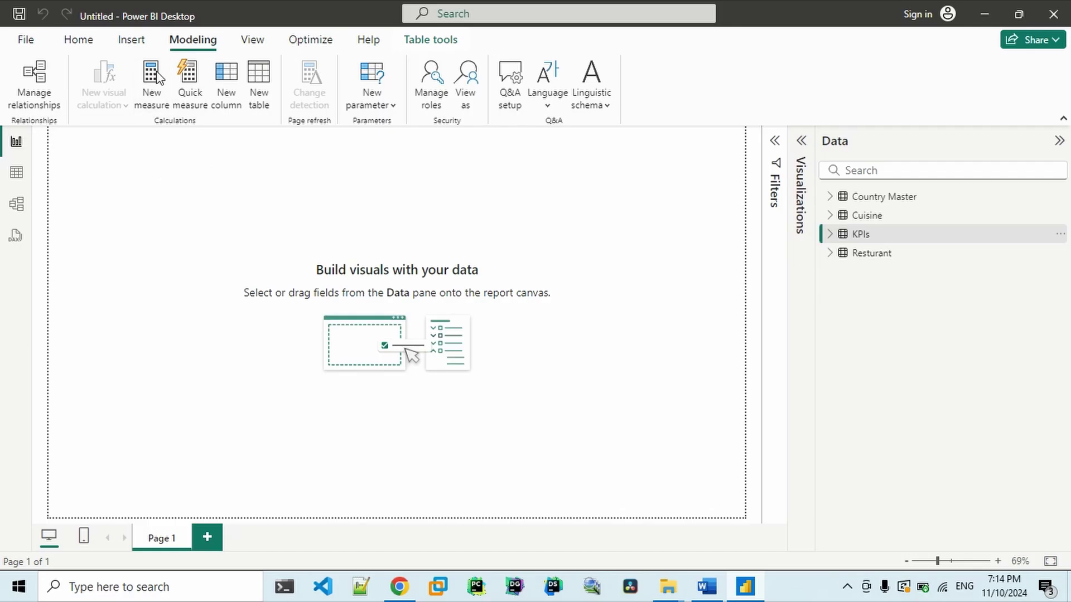
{"action": "left_click", "coordinate": [157, 103]}
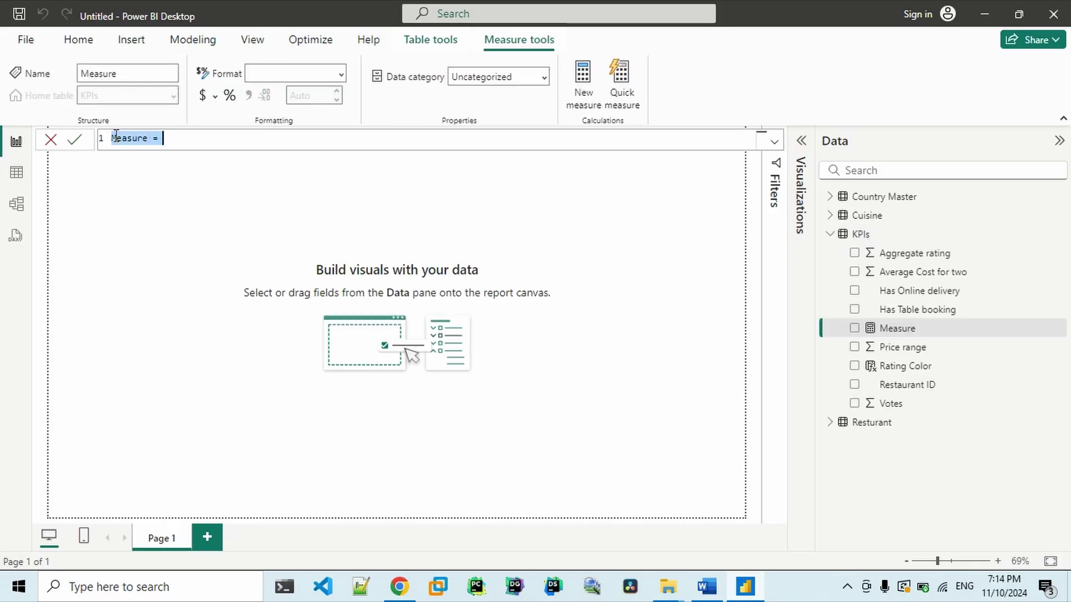
Step: Name the measure Average Cost and start its formula with AVERAGE over the column KPIs[Average Cost for two]
{"action": "double_click", "coordinate": [116, 138]}
{"action": "type", "text": "A"}
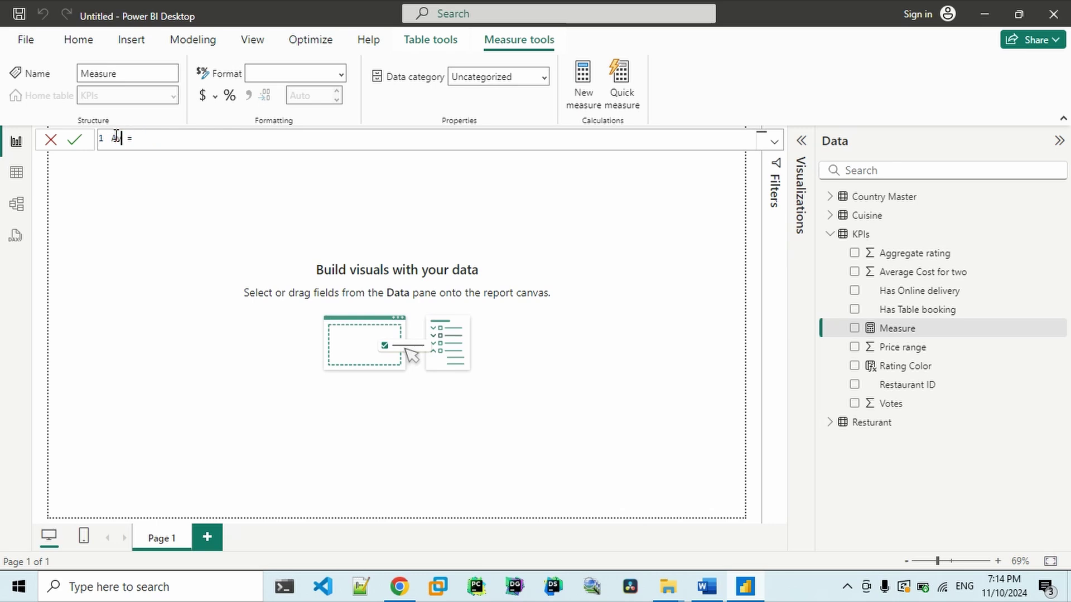
{"action": "type", "text": "verage Cost"}
{"action": "key", "text": "End"}
{"action": "type", "text": "Age"}
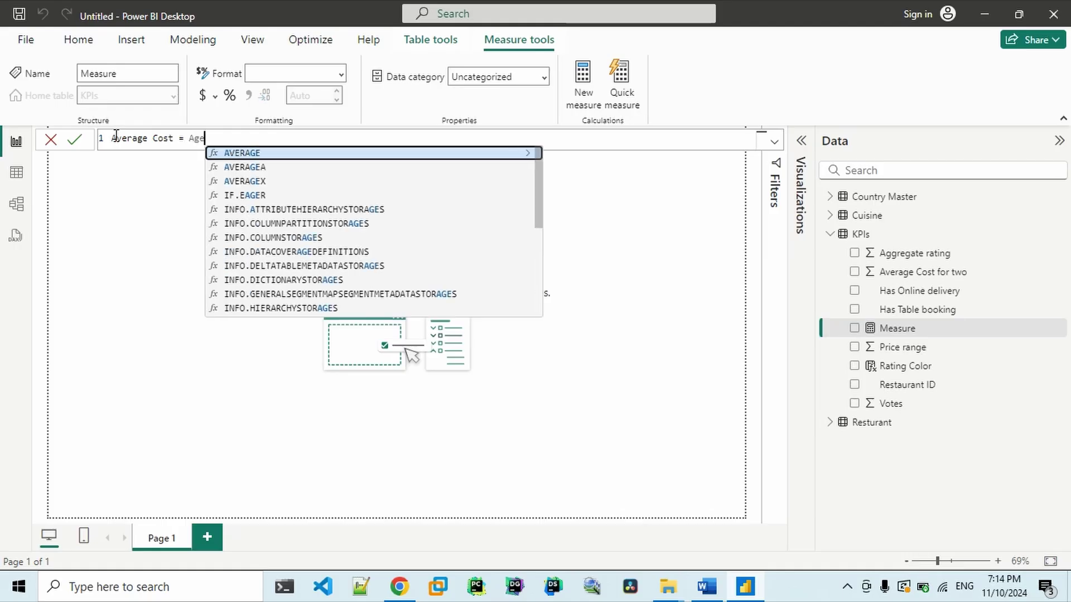
{"action": "key", "text": "Tab"}
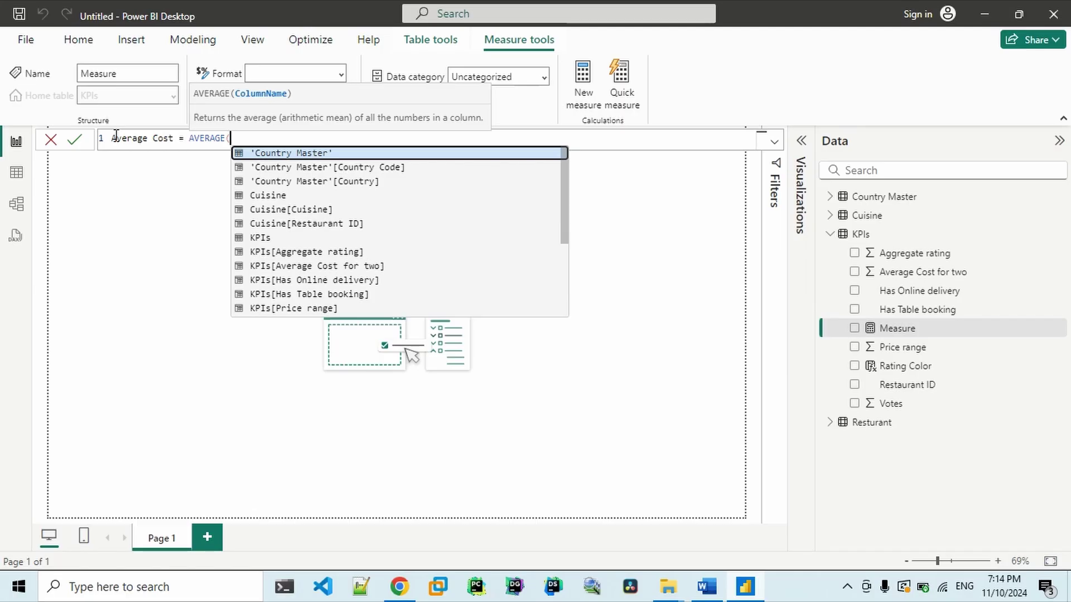
{"action": "type", "text": "KPI"}
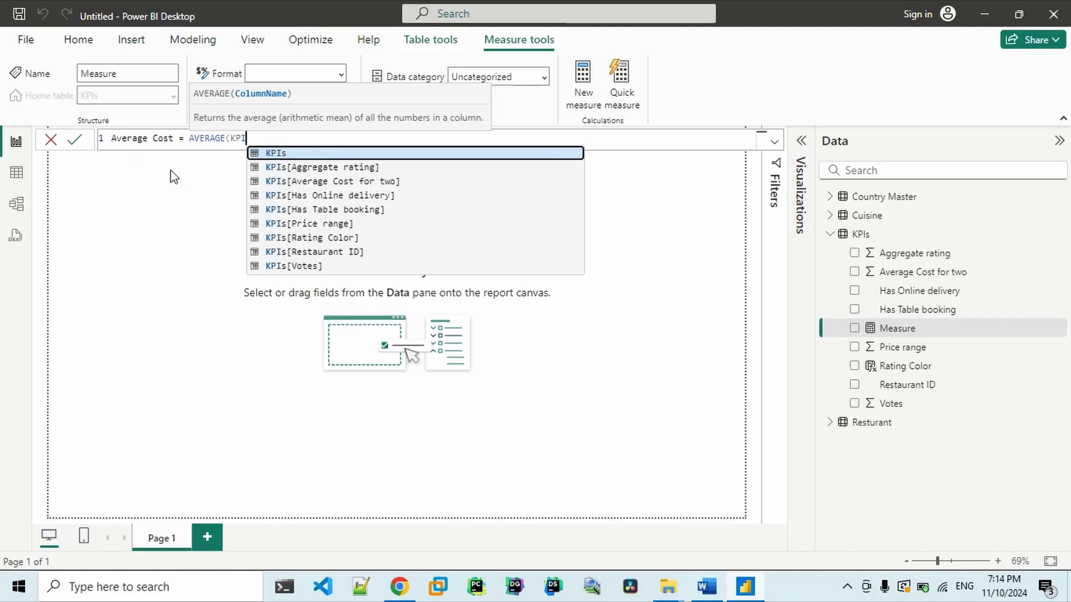
{"action": "left_click", "coordinate": [284, 182]}
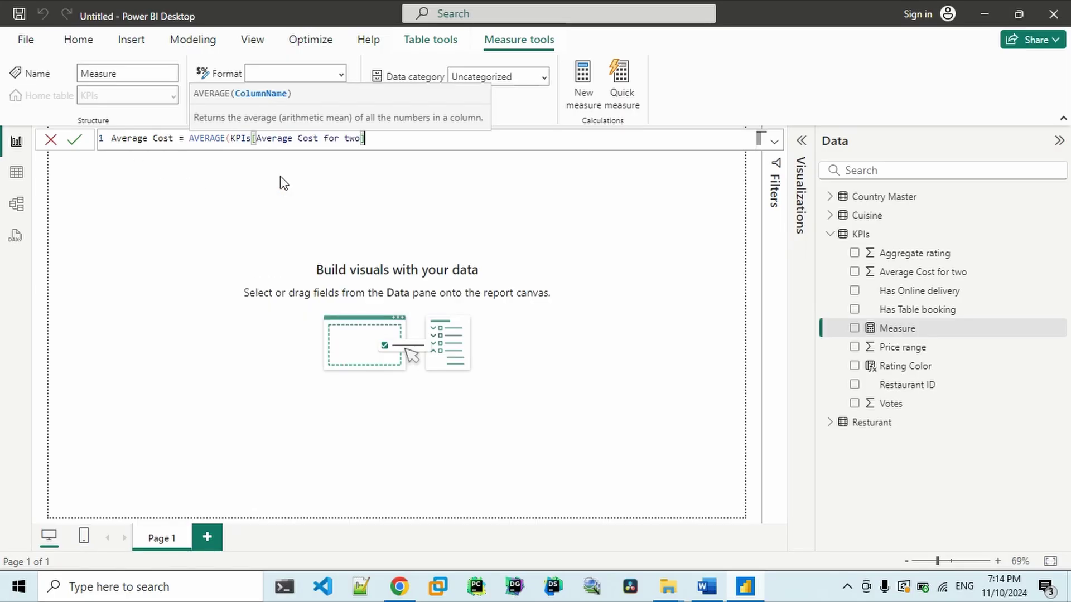
Step: Complete the Average Cost formula by dividing the AVERAGE result by 2 outside the parentheses, and commit it
{"action": "type", "text": "/ 2)"}
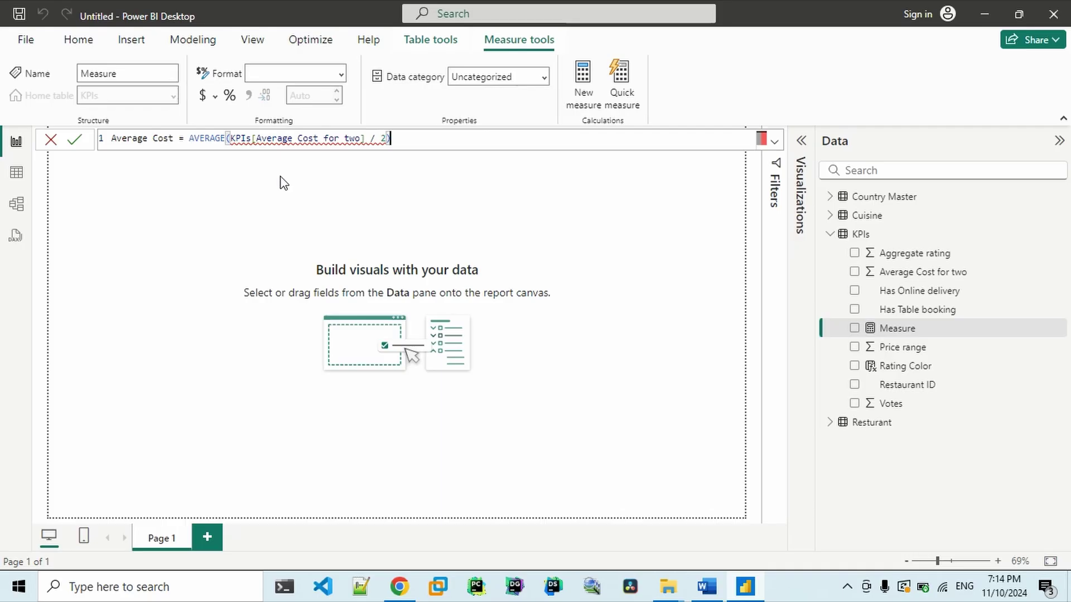
{"action": "key", "text": "Delete"}
{"action": "key", "text": "BackSpace"}
{"action": "key", "text": "BackSpace"}
{"action": "key", "text": "BackSpace"}
{"action": "key", "text": "End"}
{"action": "type", "text": "/"}
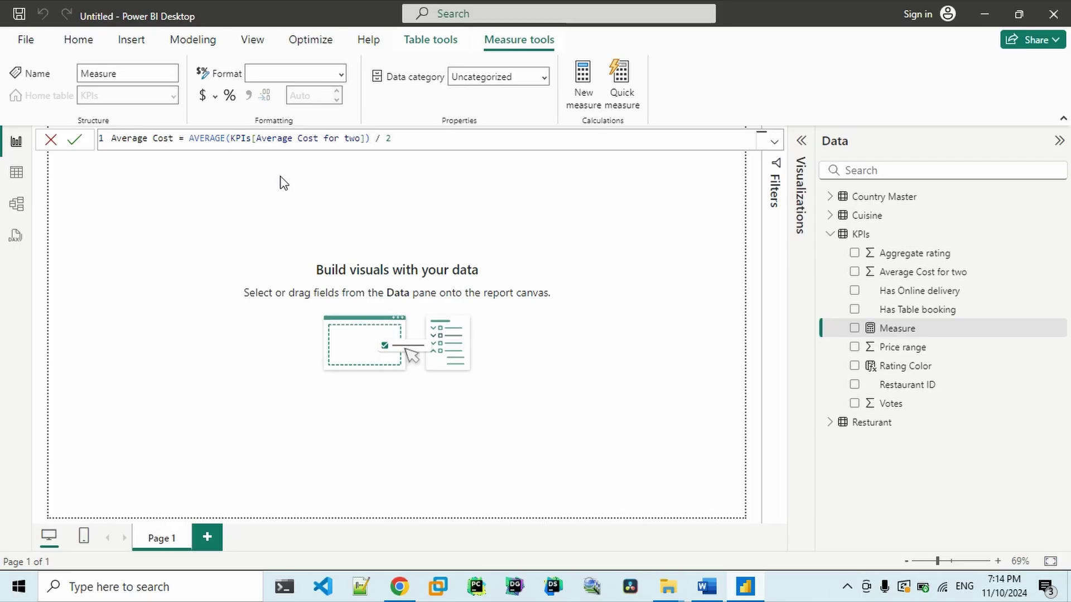
{"action": "key", "text": "Return"}
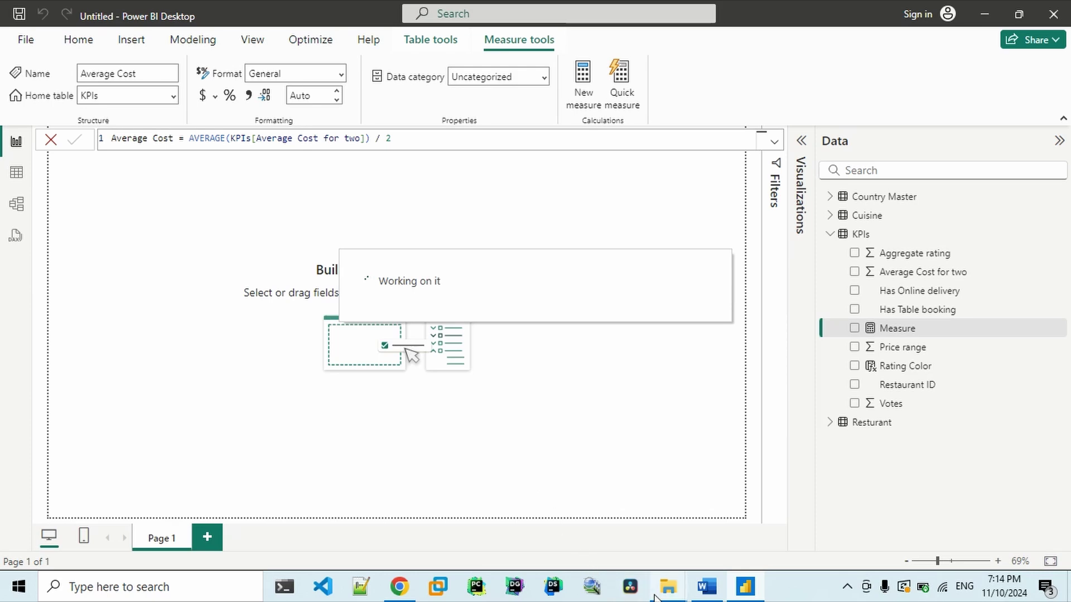
Step: Look up the following measure in the Word document and add another new measure to the KPIs table in Power BI
{"action": "mouse_move", "coordinate": [656, 598]}
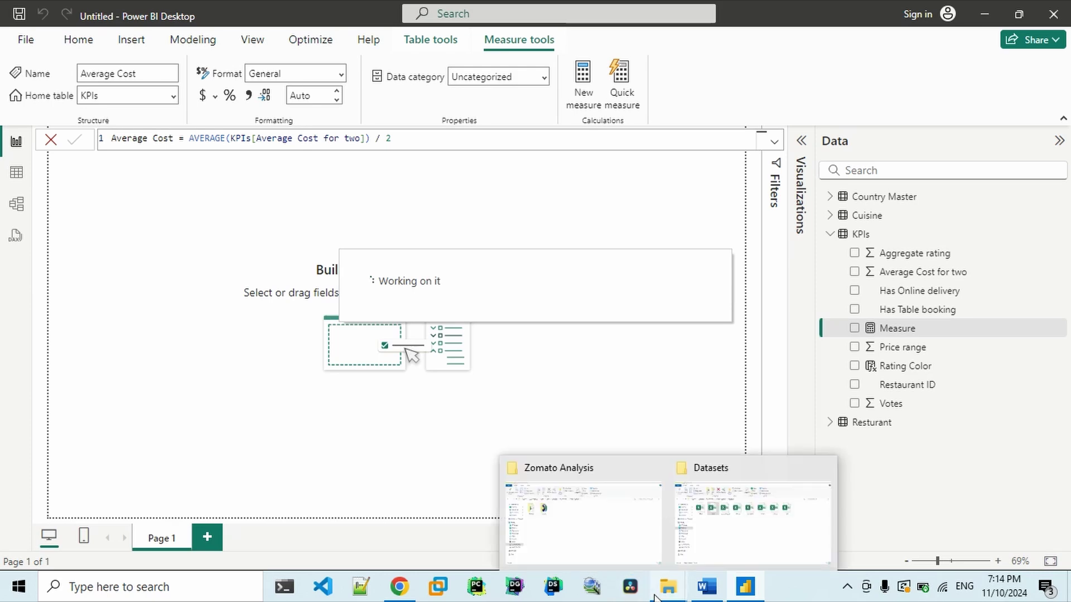
{"action": "left_click", "coordinate": [712, 587]}
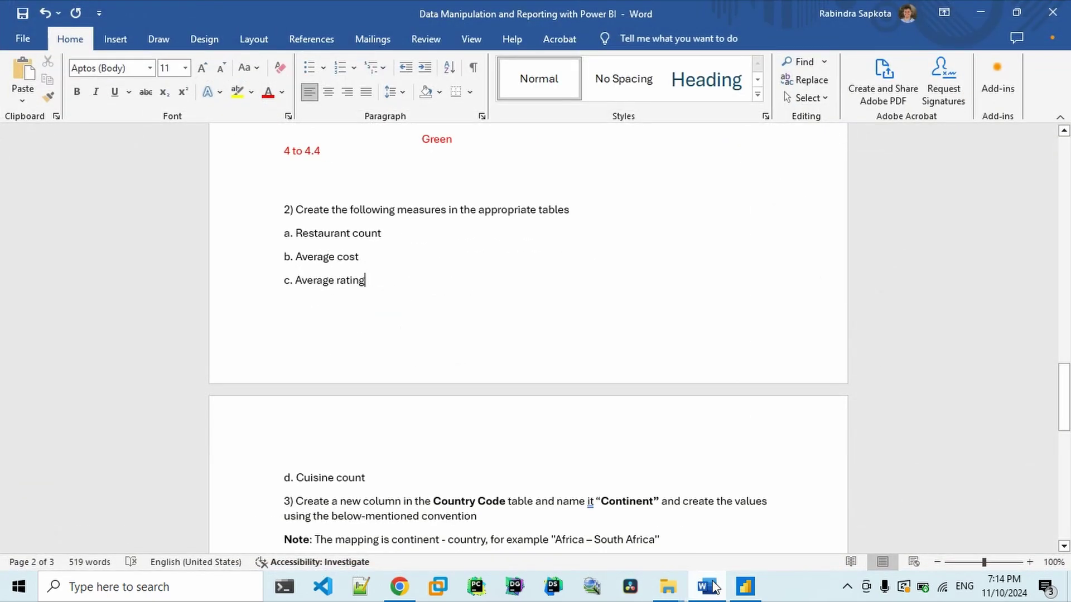
{"action": "left_click", "coordinate": [714, 587]}
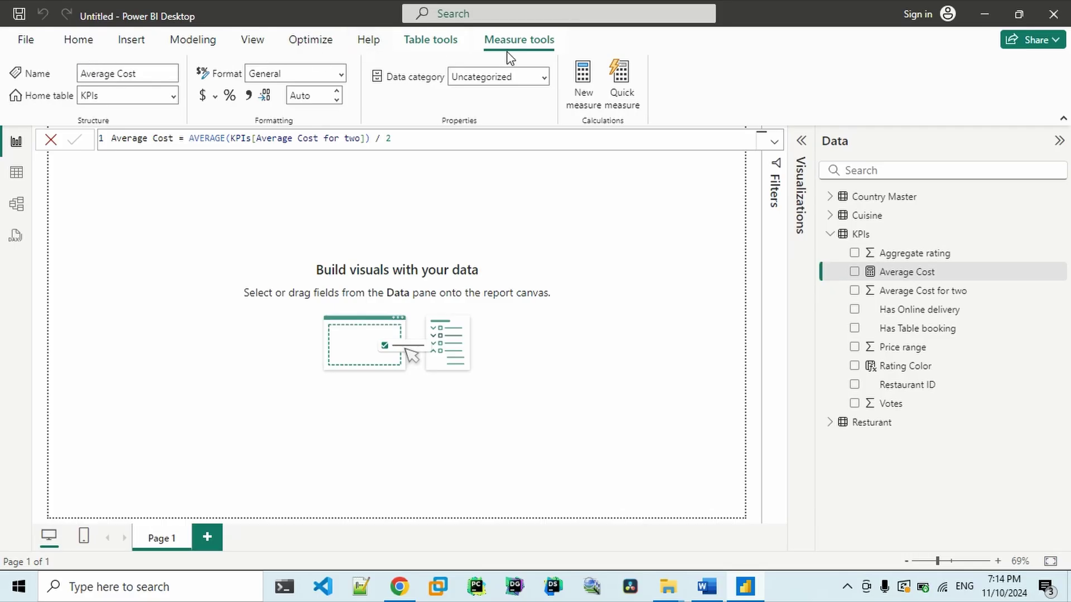
{"action": "left_click", "coordinate": [580, 92]}
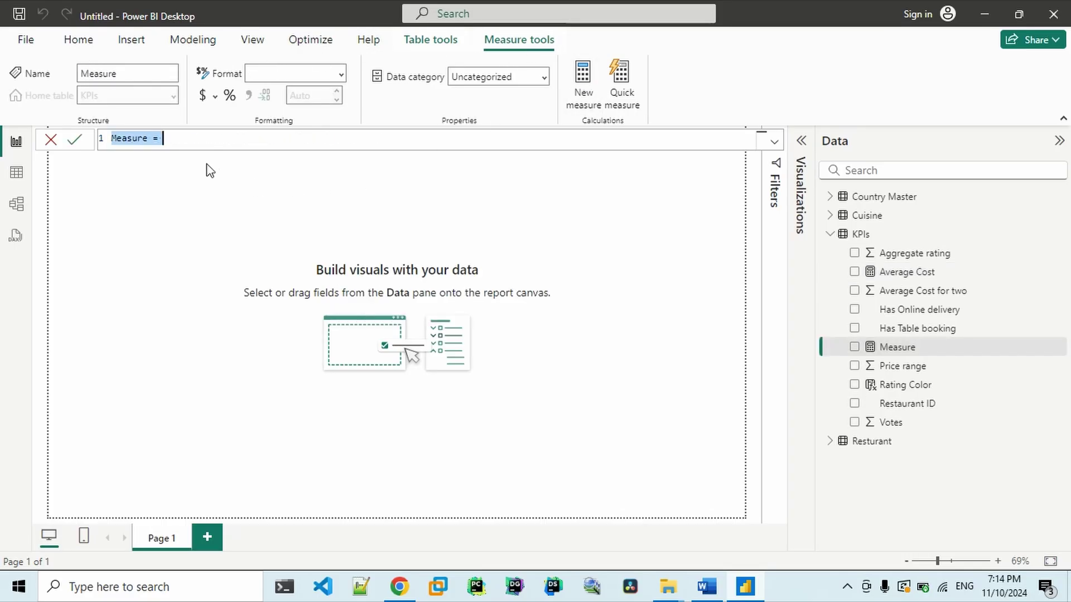
Step: Name the measure Average Rating and begin its formula with the AVERAGE function
{"action": "double_click", "coordinate": [120, 143]}
{"action": "type", "text": "Ar"}
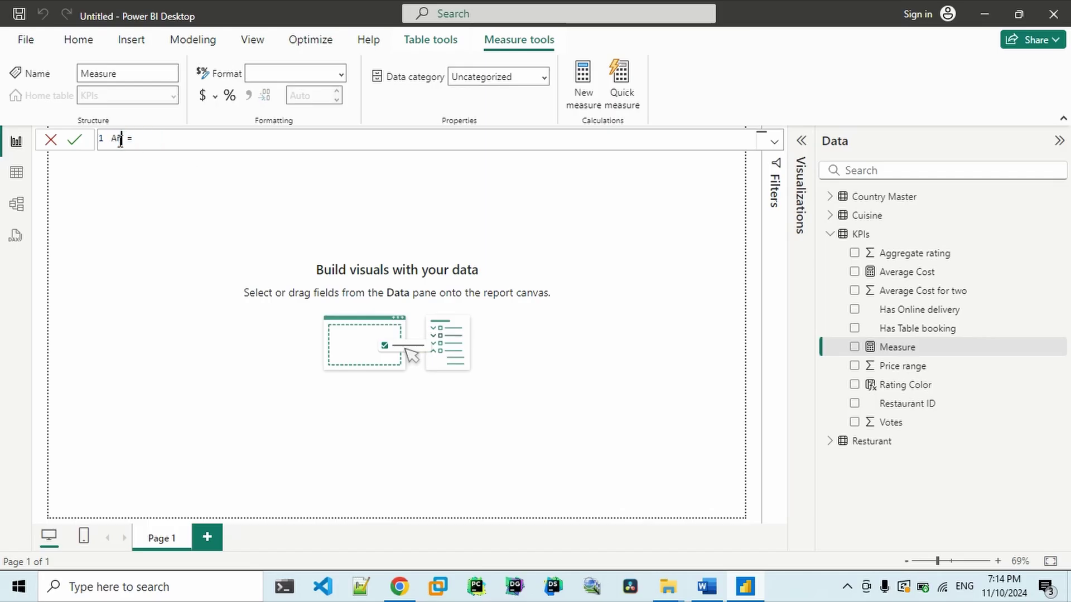
{"action": "key", "text": "BackSpace"}
{"action": "type", "text": "erage RAting"}
{"action": "key", "text": "BackSpace"}
{"action": "key", "text": "BackSpace"}
{"action": "key", "text": "BackSpace"}
{"action": "key", "text": "BackSpace"}
{"action": "type", "text": "ting = AVERAGE("}
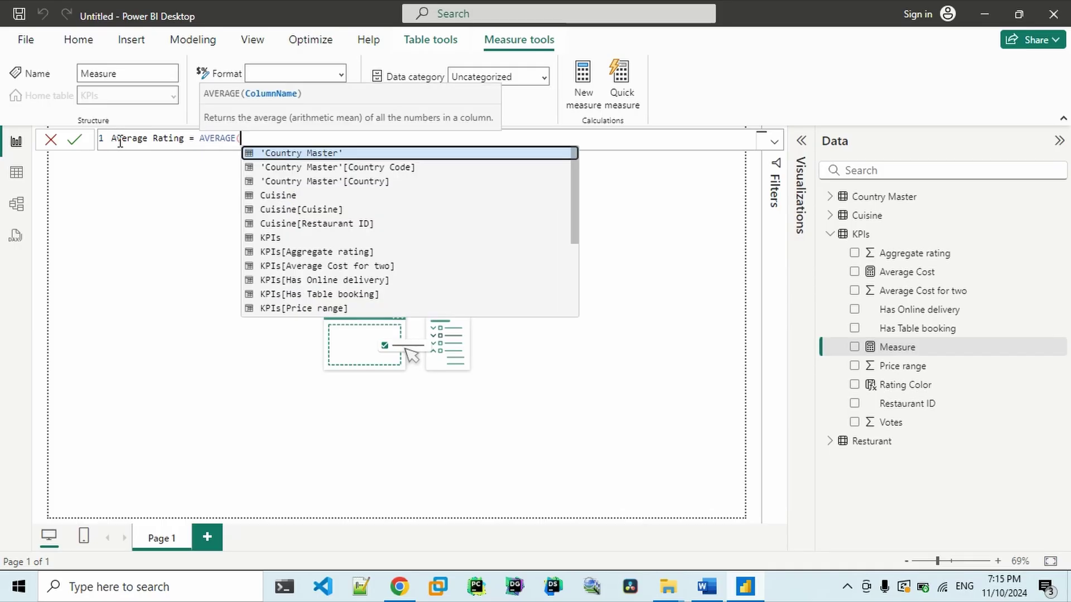
Step: Give AVERAGE the column KPIs[Aggregate rating] and commit the Average Rating measure
{"action": "type", "text": "KPI"}
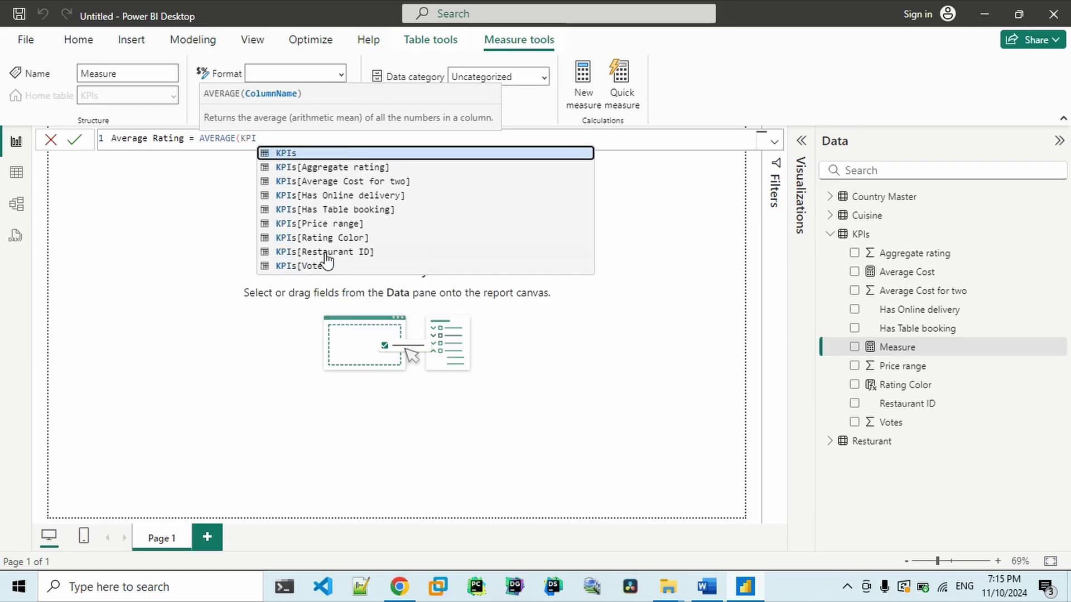
{"action": "left_click", "coordinate": [369, 168]}
{"action": "key", "text": "Return"}
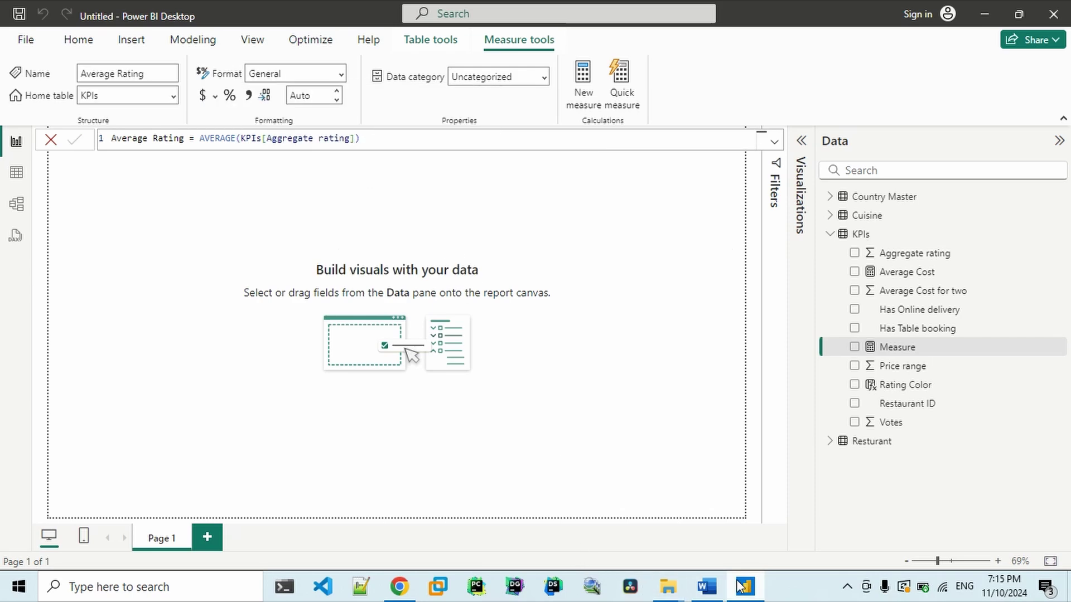
Step: Switch to the Word document and colour instruction 2 and its items a to c red
{"action": "left_click", "coordinate": [701, 587]}
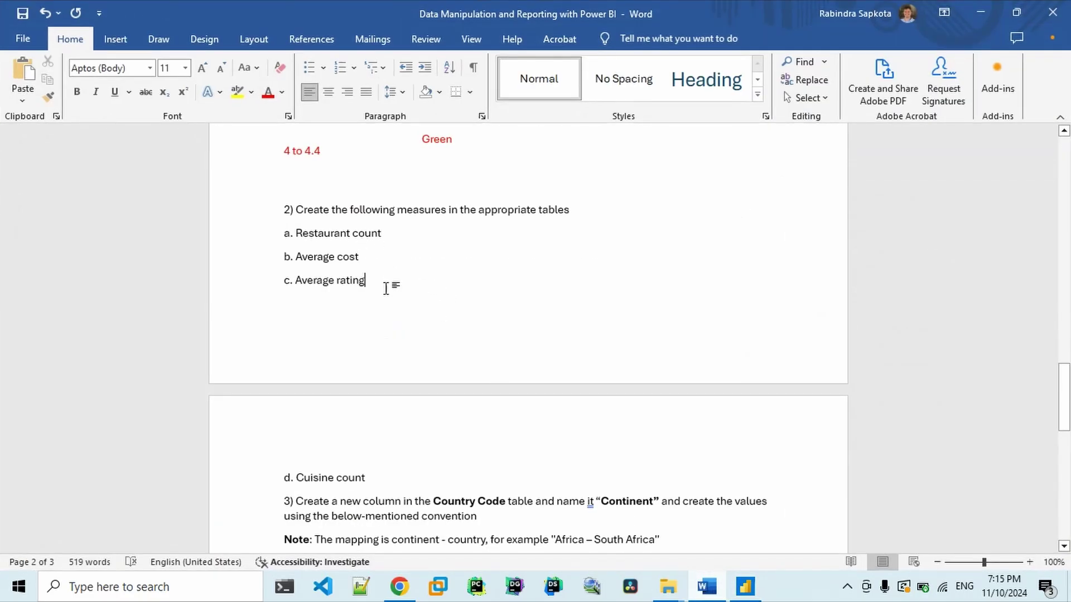
{"action": "left_click_drag", "start_coordinate": [386, 288], "coordinate": [283, 209]}
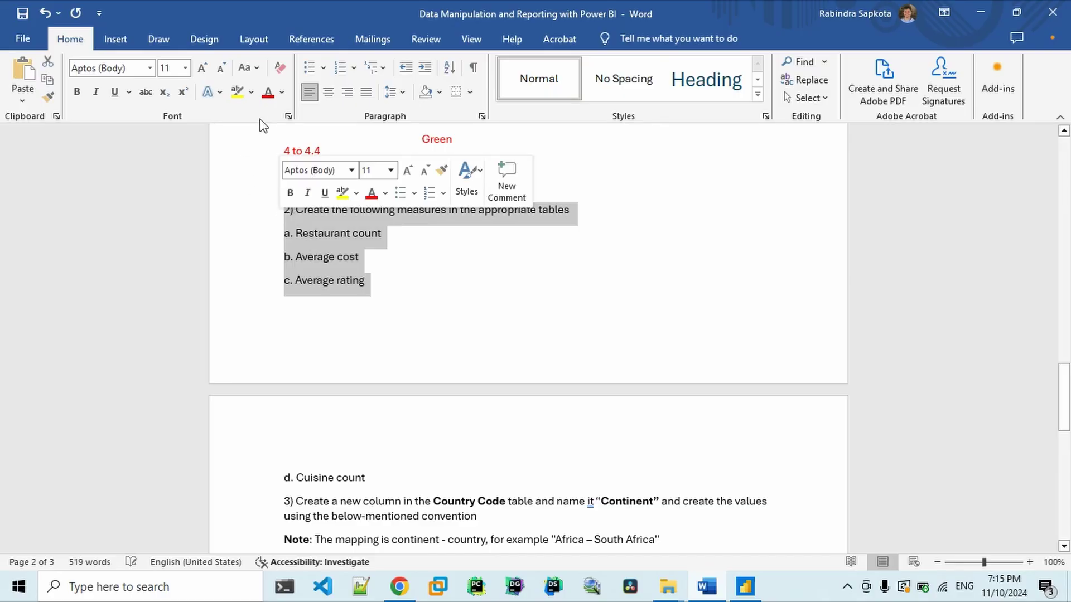
{"action": "left_click", "coordinate": [269, 94]}
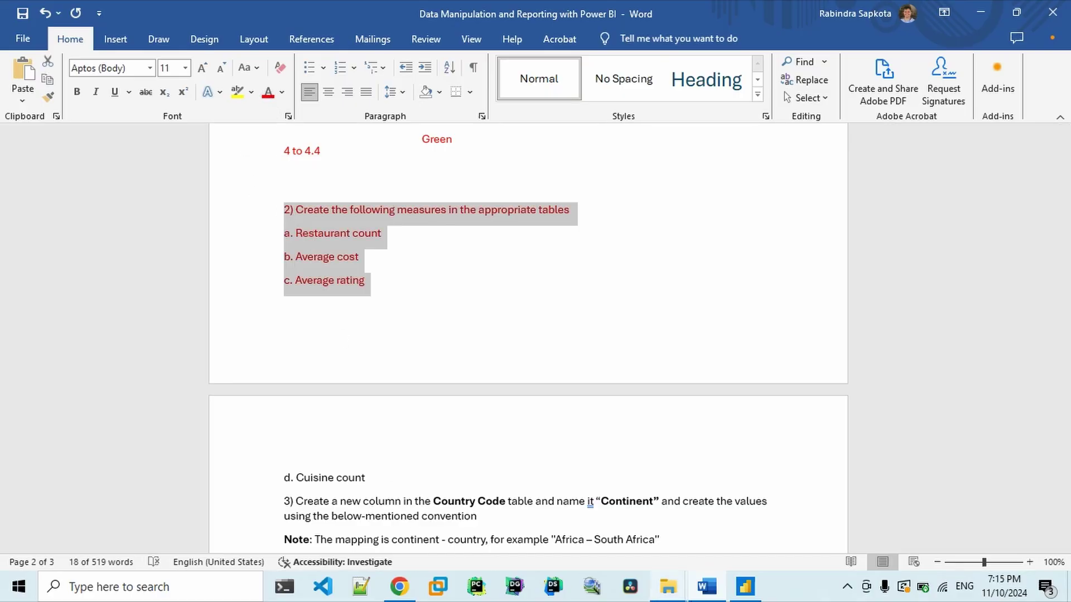
Step: Switch back to Power BI, collapse the KPIs fields, and expand and select the Cuisine table
{"action": "left_click", "coordinate": [747, 589]}
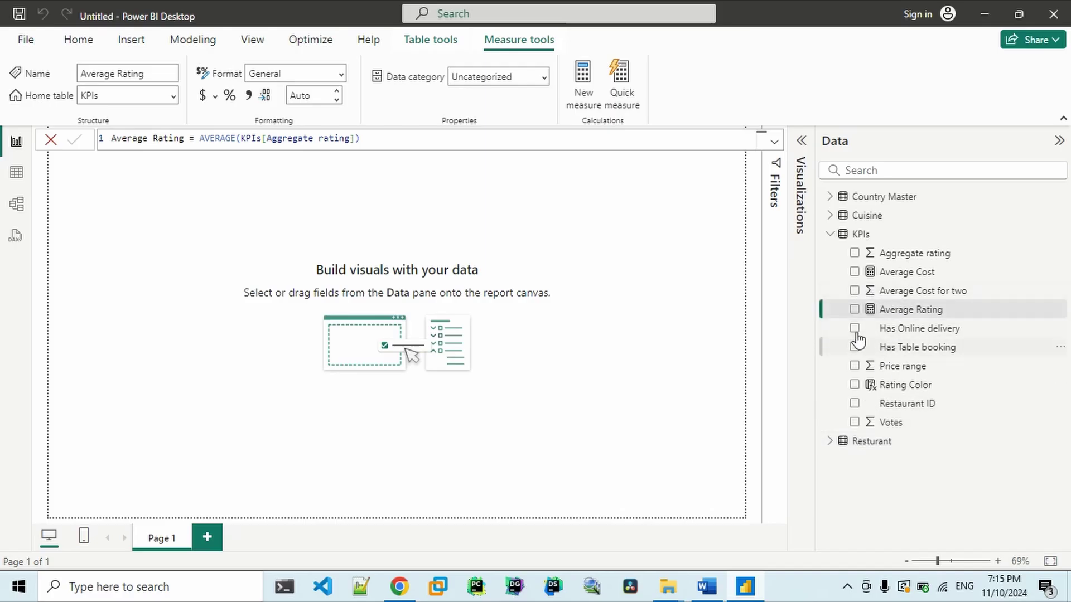
{"action": "left_click", "coordinate": [830, 235]}
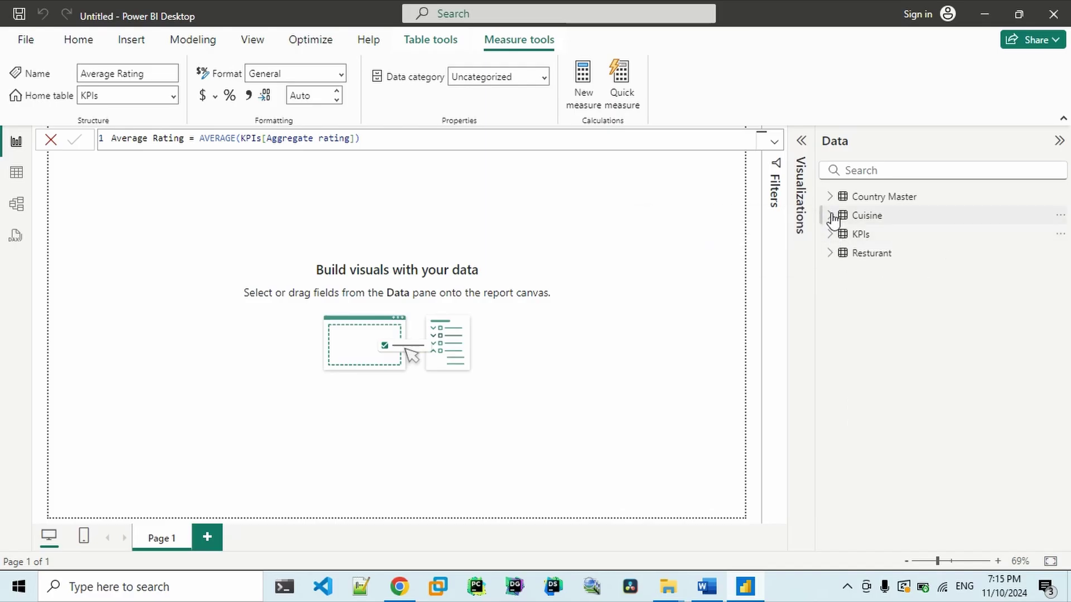
{"action": "left_click", "coordinate": [831, 217]}
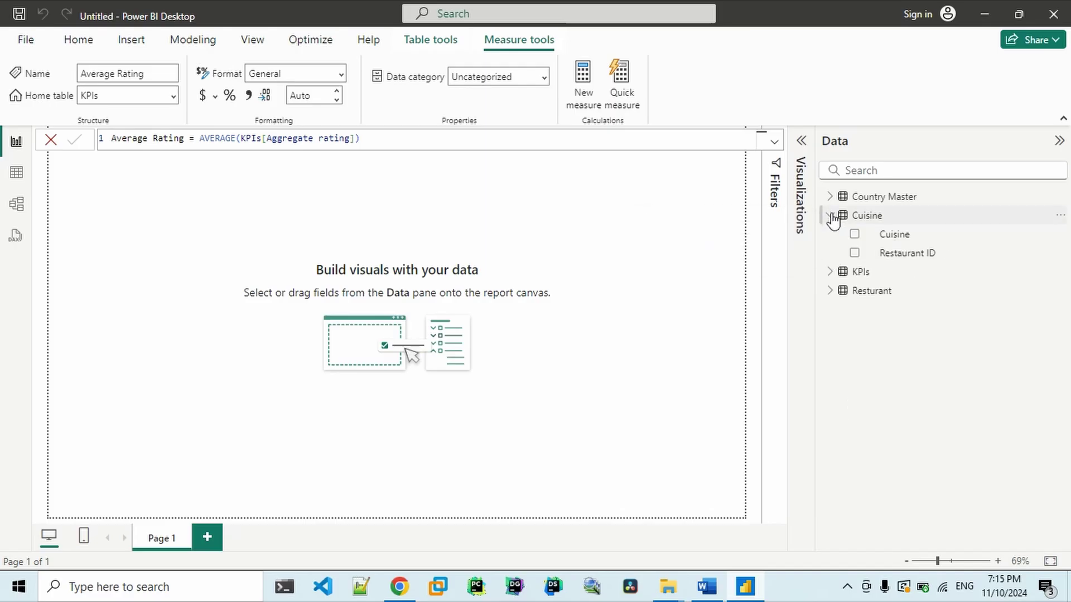
{"action": "left_click", "coordinate": [890, 221]}
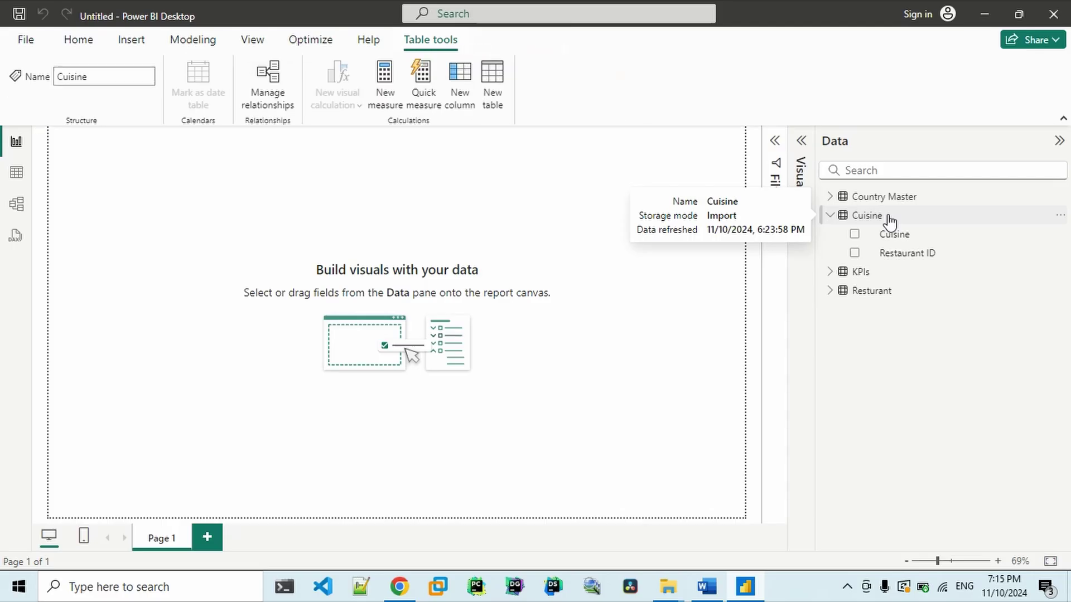
{"action": "left_click", "coordinate": [467, 86]}
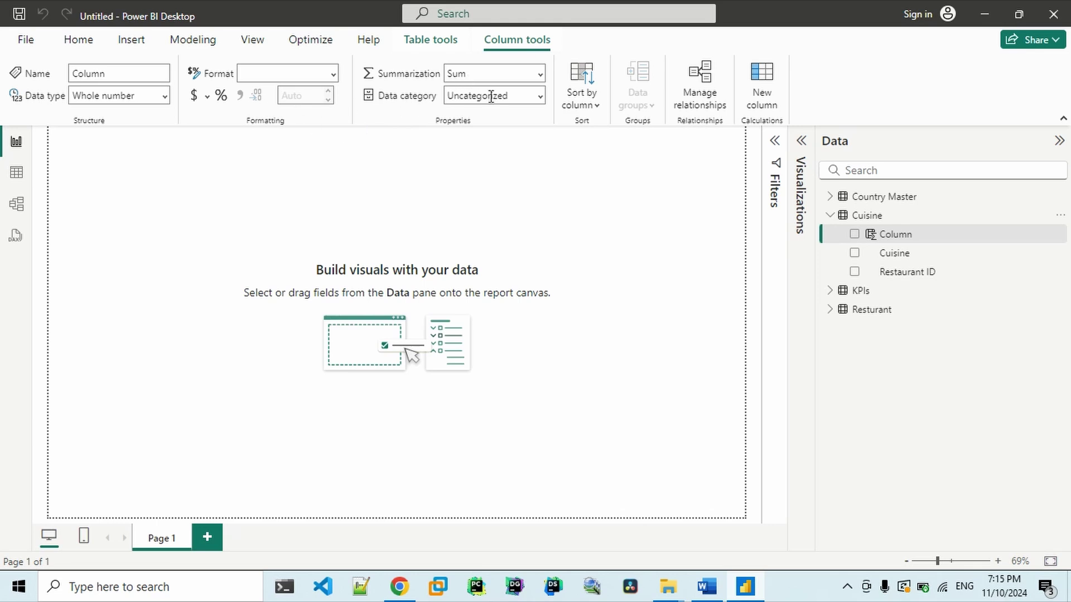
{"action": "left_click", "coordinate": [1058, 234]}
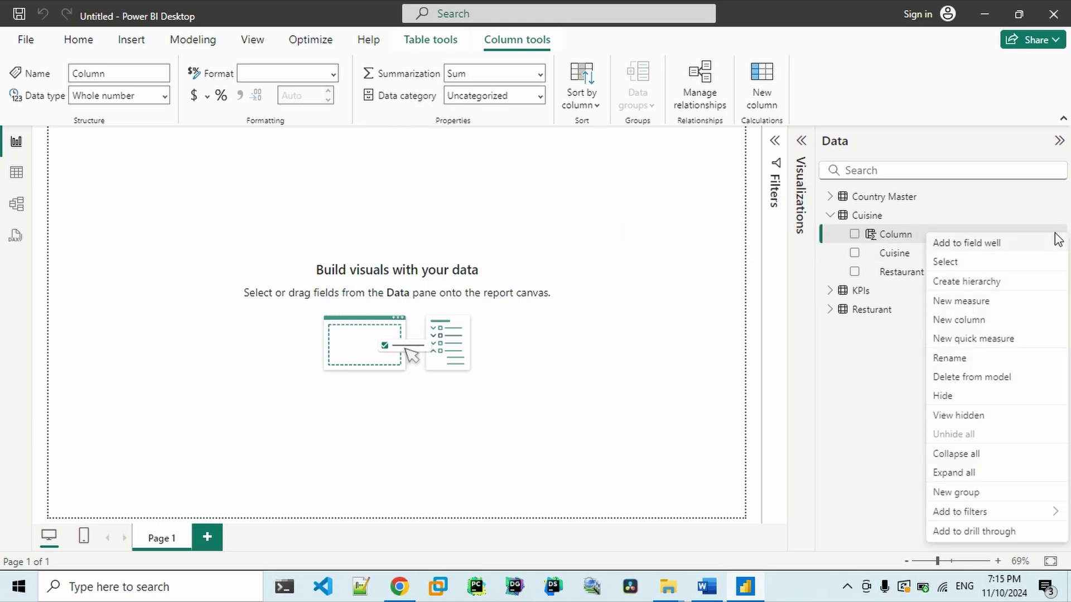
{"action": "left_click", "coordinate": [958, 380]}
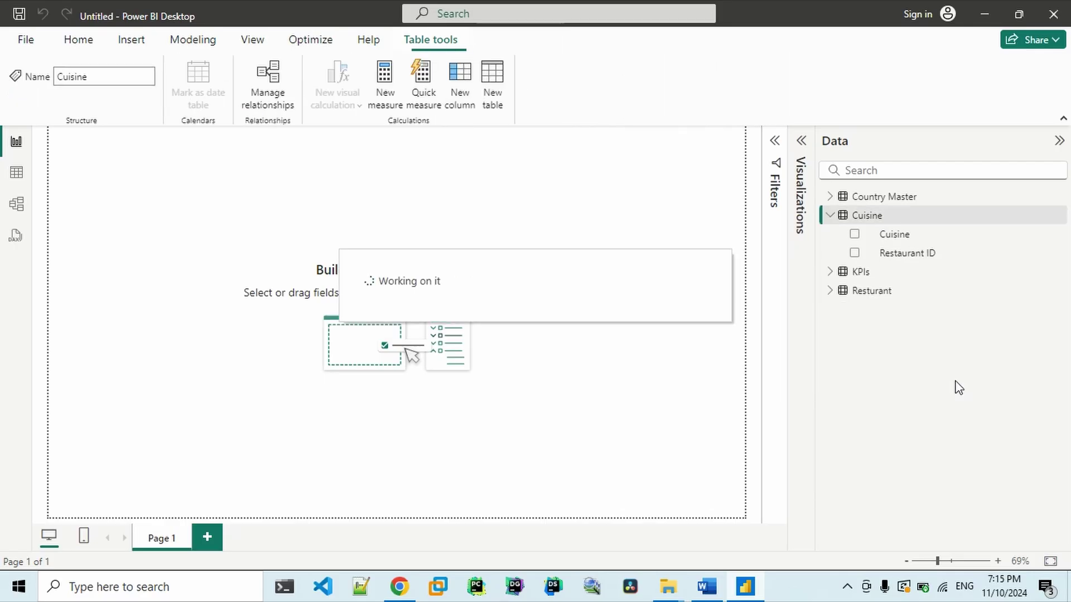
Step: Add a new measure to the Cuisine table and check the cuisine count requirement in the Word document
{"action": "left_click", "coordinate": [380, 71]}
{"action": "left_click", "coordinate": [706, 587]}
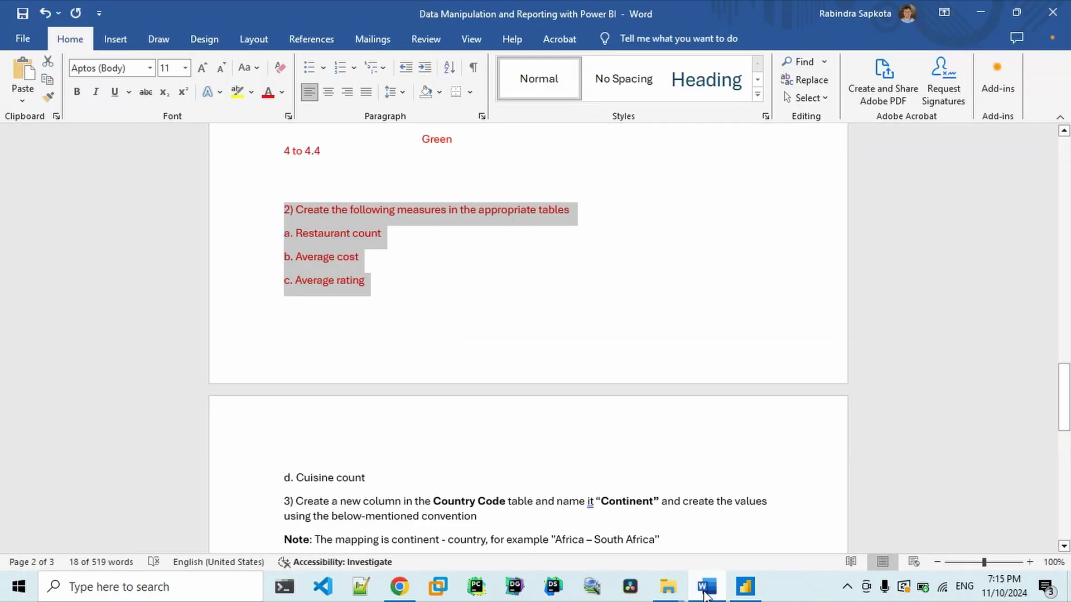
{"action": "left_click", "coordinate": [706, 587]}
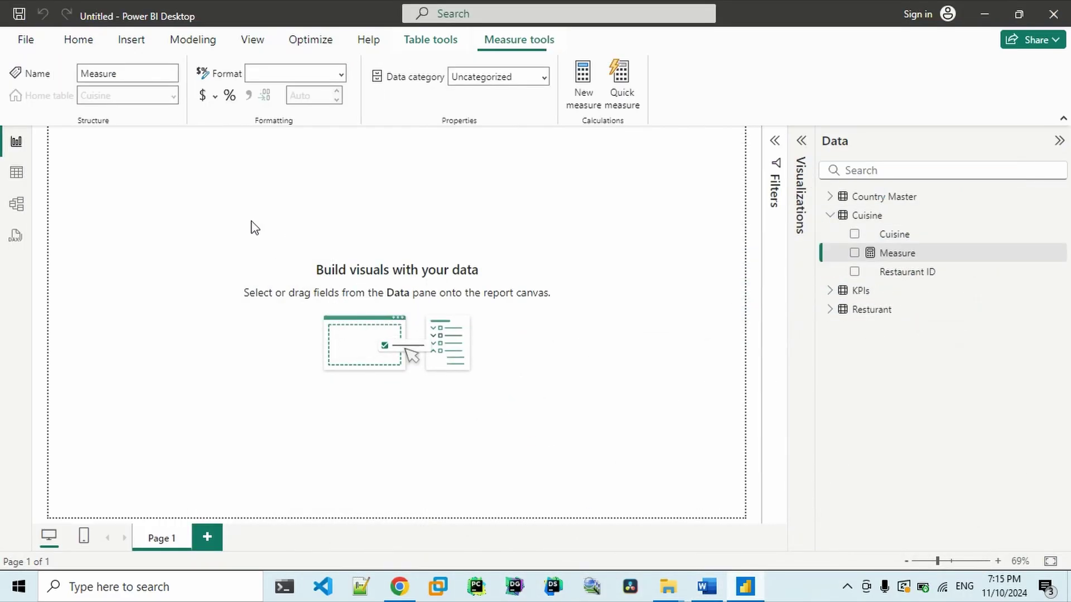
Step: Name the new measure Cuisine Count and start its formula with the DISTINCTCOUNT function
{"action": "double_click", "coordinate": [141, 139]}
{"action": "type", "text": "C"}
{"action": "type", "text": "uisine Count = "}
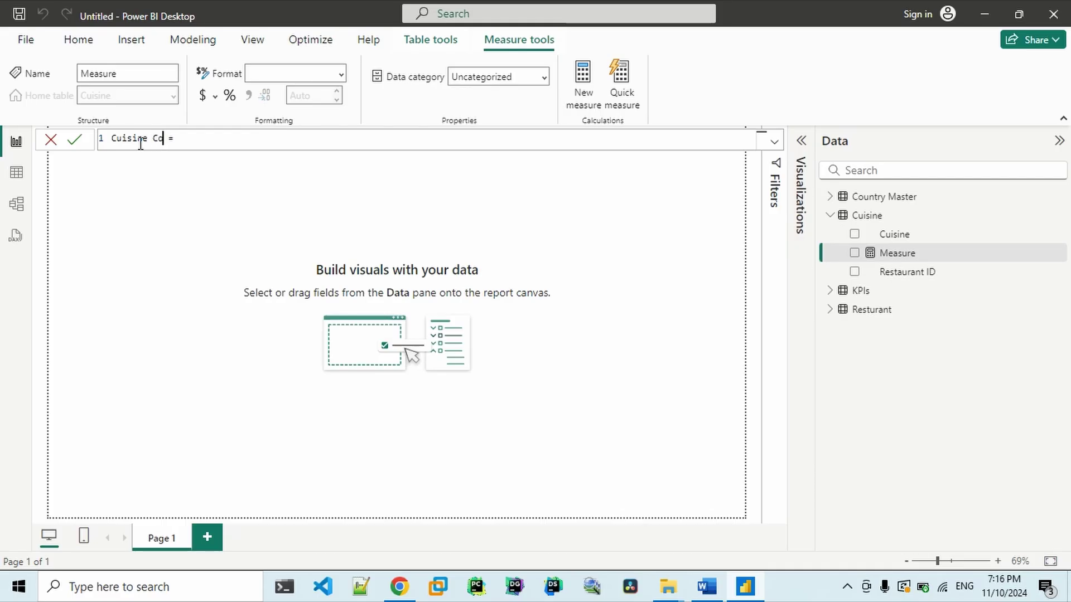
{"action": "type", "text": "D"}
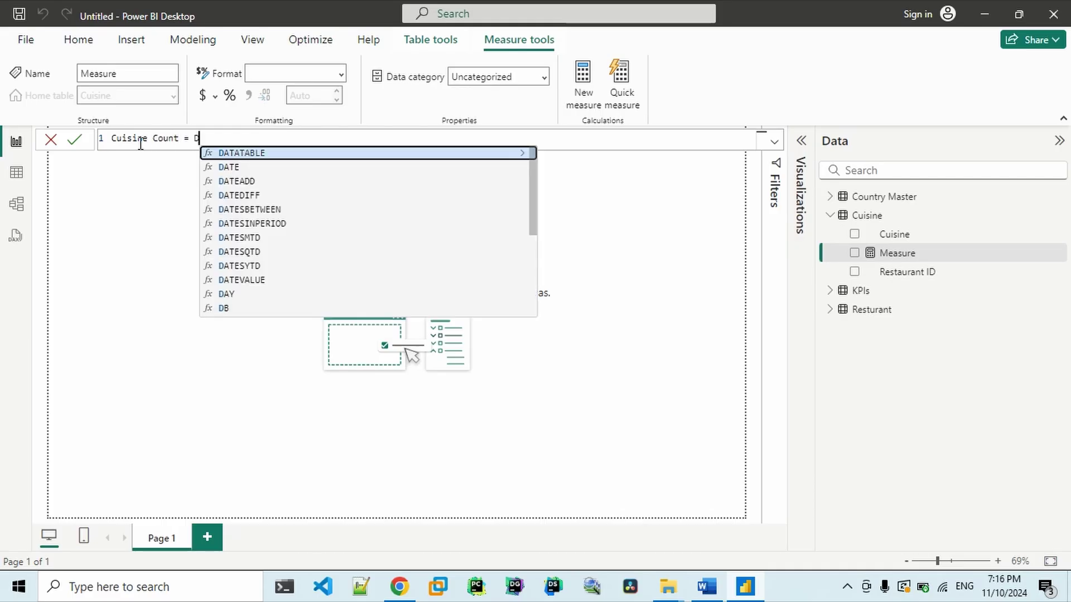
{"action": "key", "text": "BackSpace"}
{"action": "type", "text": "Coun"}
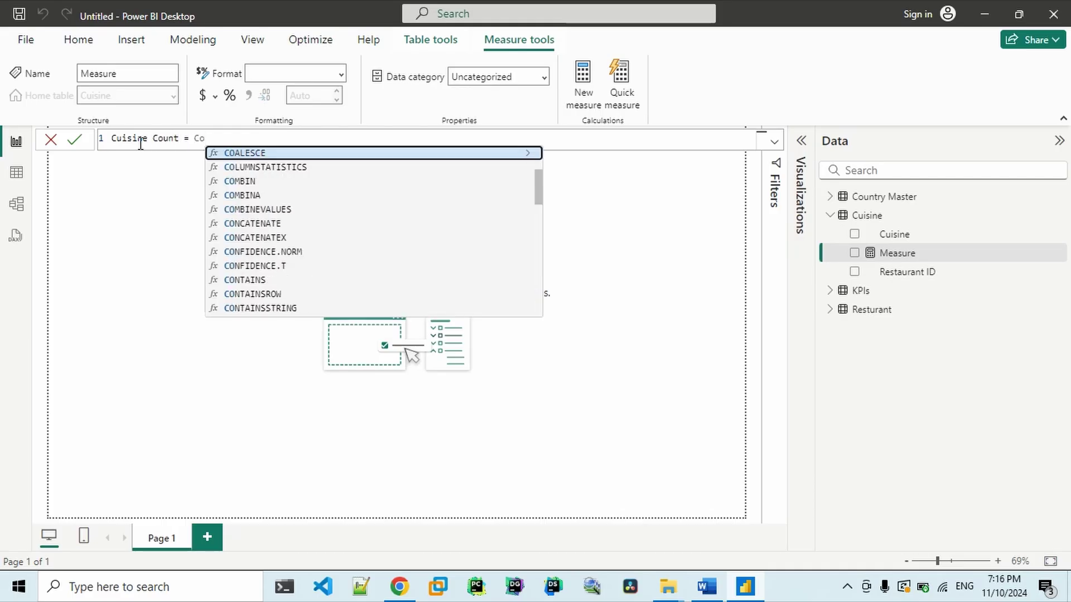
{"action": "type", "text": "t"}
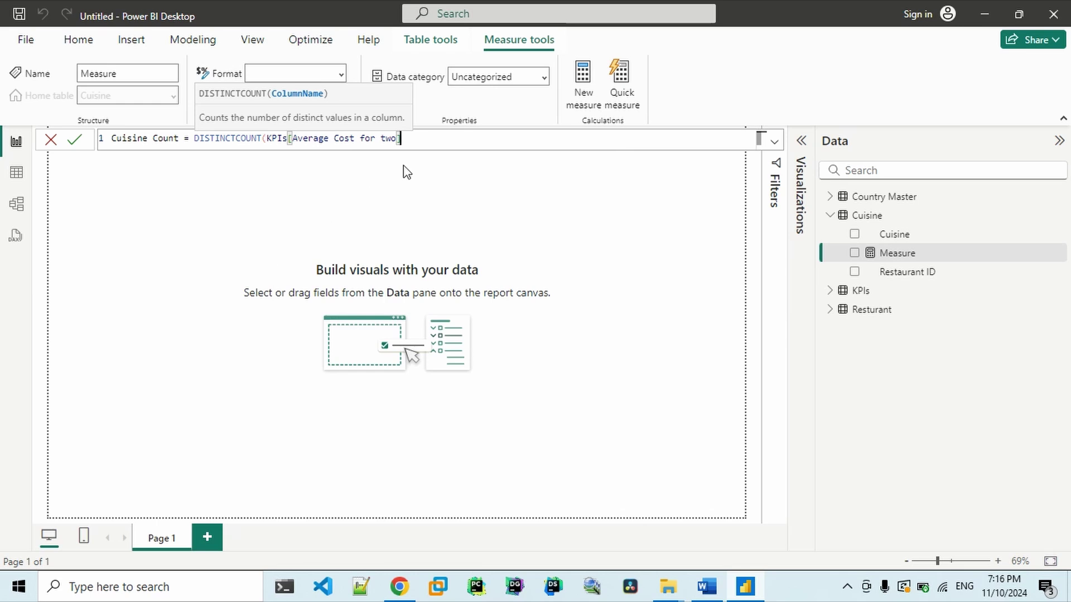
Step: Replace the KPIs[Average Cost for two] argument of DISTINCTCOUNT with Cuisine[Cuisine] and commit the Cuisine Count measure
{"action": "key", "text": "BackSpace"}
{"action": "key", "text": "BackSpace"}
{"action": "key", "text": "BackSpace"}
{"action": "key", "text": "BackSpace"}
{"action": "key", "text": "BackSpace"}
{"action": "key", "text": "BackSpace"}
{"action": "key", "text": "BackSpace"}
{"action": "key", "text": "BackSpace"}
{"action": "key", "text": "BackSpace"}
{"action": "key", "text": "BackSpace"}
{"action": "key", "text": "BackSpace"}
{"action": "key", "text": "BackSpace"}
{"action": "key", "text": "BackSpace"}
{"action": "key", "text": "BackSpace"}
{"action": "key", "text": "BackSpace"}
{"action": "key", "text": "BackSpace"}
{"action": "key", "text": "BackSpace"}
{"action": "key", "text": "BackSpace"}
{"action": "key", "text": "BackSpace"}
{"action": "key", "text": "BackSpace"}
{"action": "key", "text": "BackSpace"}
{"action": "key", "text": "BackSpace"}
{"action": "key", "text": "BackSpace"}
{"action": "key", "text": "BackSpace"}
{"action": "key", "text": "BackSpace"}
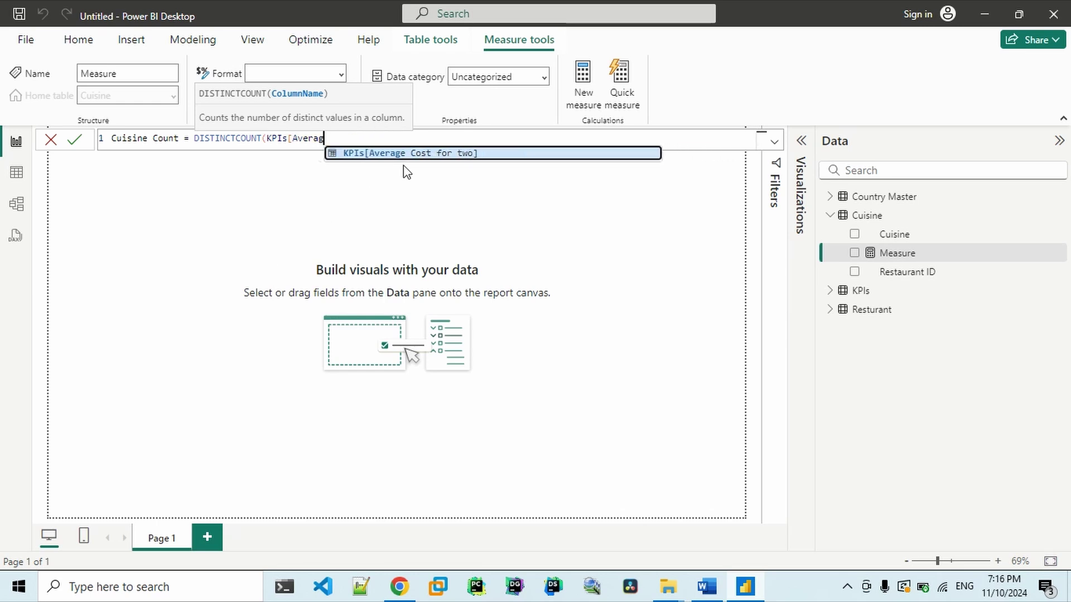
{"action": "key", "text": "BackSpace"}
{"action": "type", "text": "Cu"}
{"action": "left_click", "coordinate": [380, 167]}
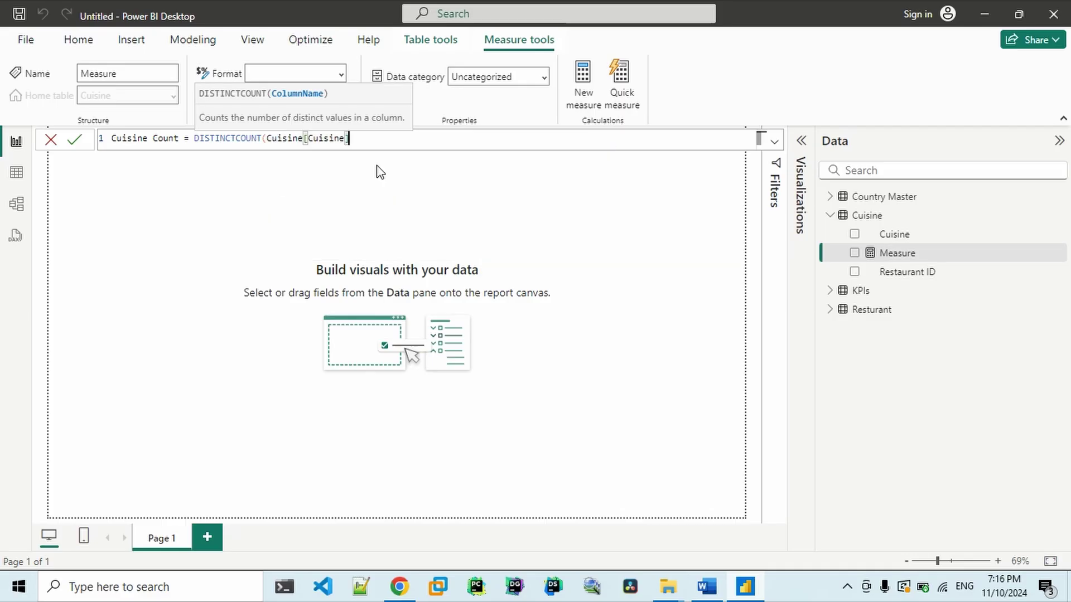
{"action": "type", "text": ")"}
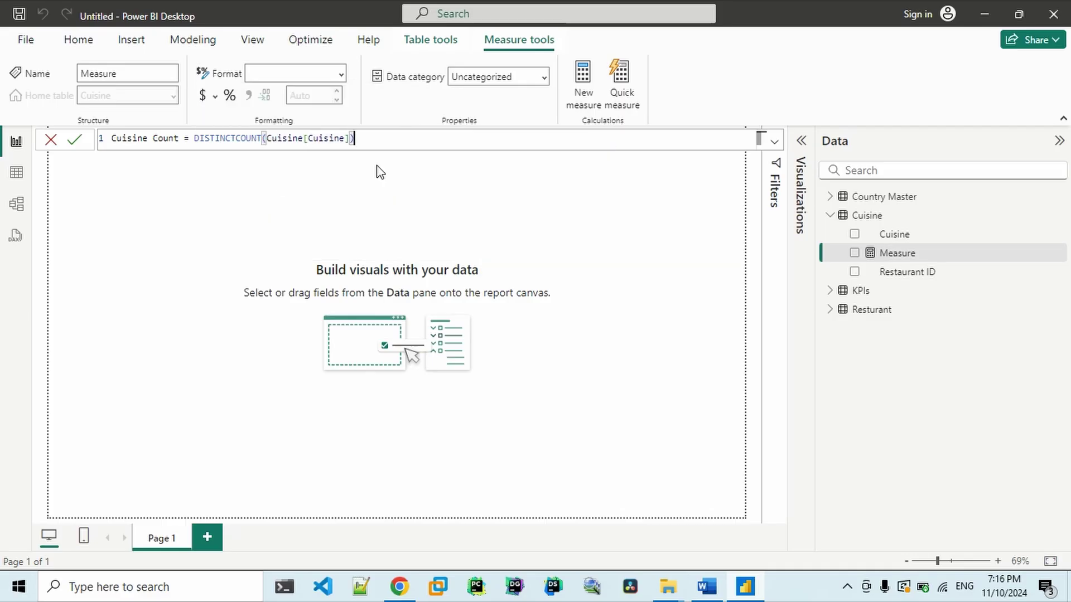
{"action": "key", "text": "Return"}
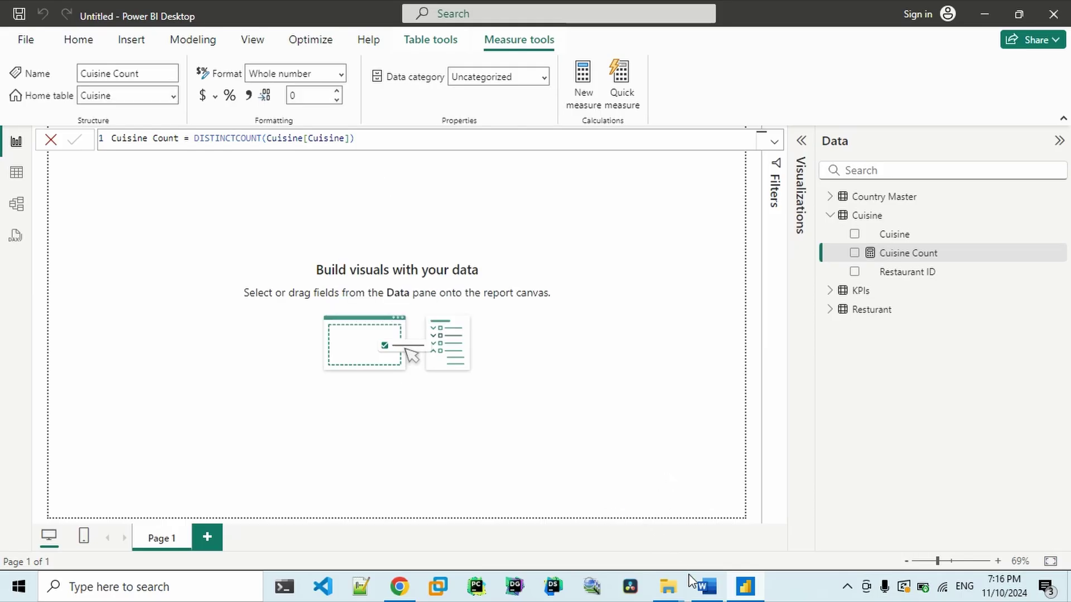
Step: Switch to the Word document, colour item d, Cuisine count, red and bring instruction 3 into view
{"action": "left_click", "coordinate": [710, 587]}
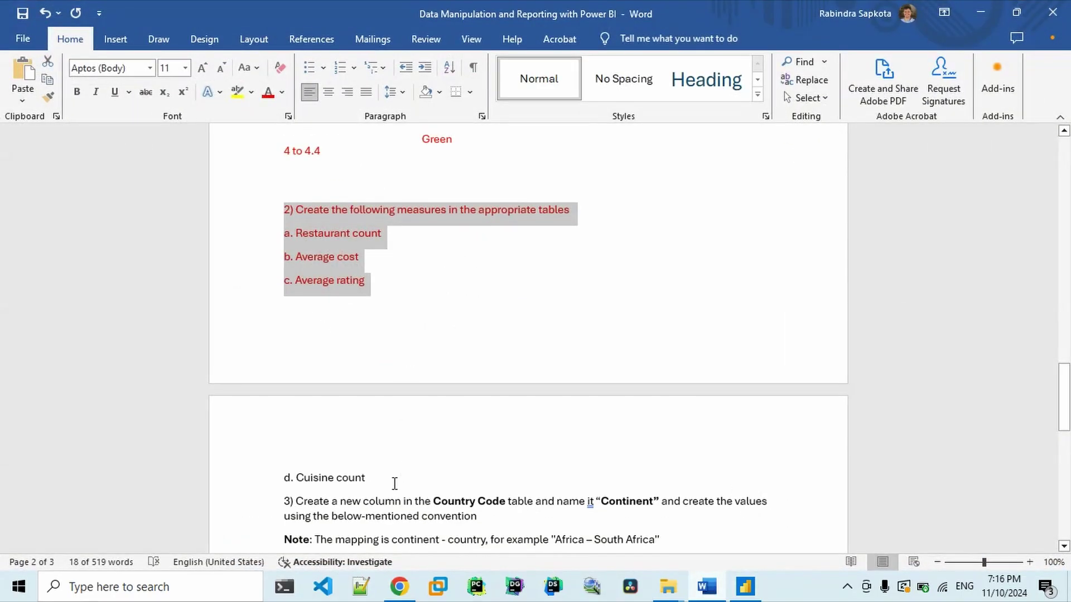
{"action": "left_click_drag", "start_coordinate": [392, 482], "coordinate": [289, 280]}
{"action": "left_click", "coordinate": [268, 95]}
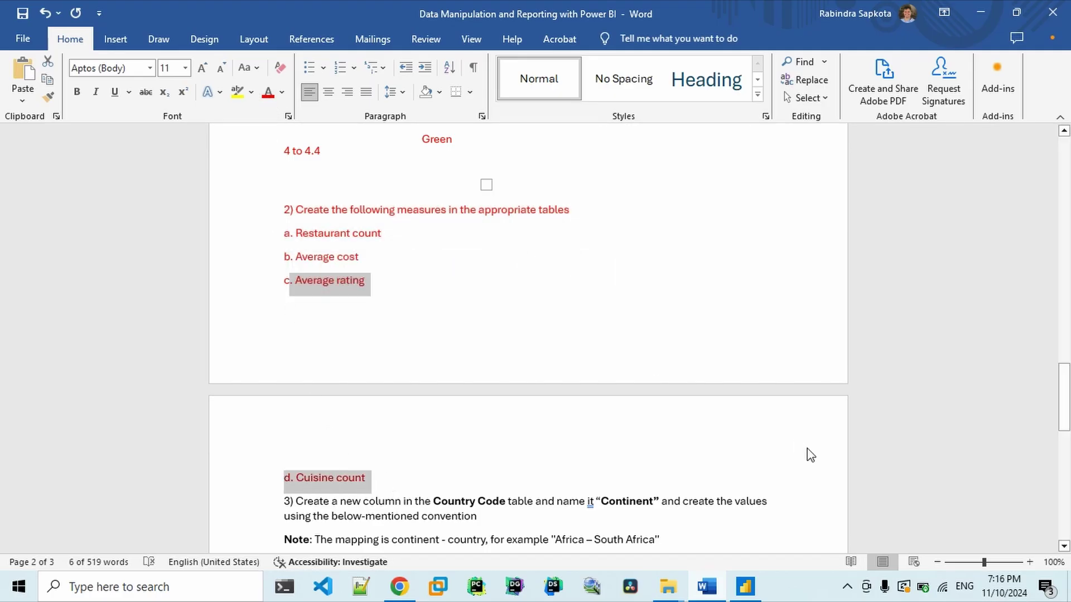
{"action": "left_click_drag", "start_coordinate": [1068, 399], "coordinate": [1067, 422]}
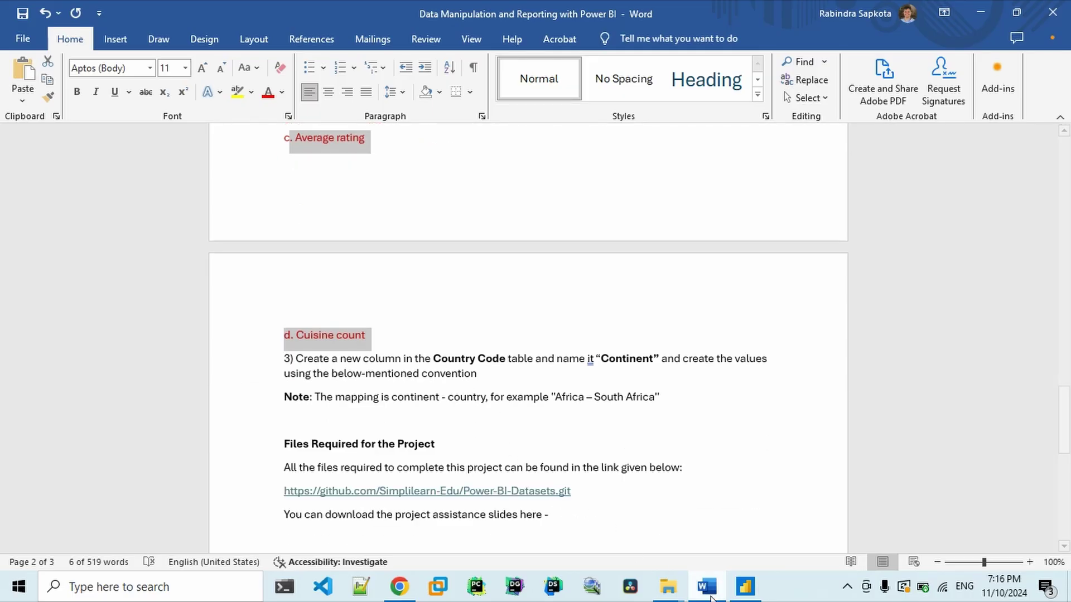
Step: Switch back to Power BI, collapse the Cuisine fields and rename the Country Master table to Country
{"action": "left_click", "coordinate": [745, 587]}
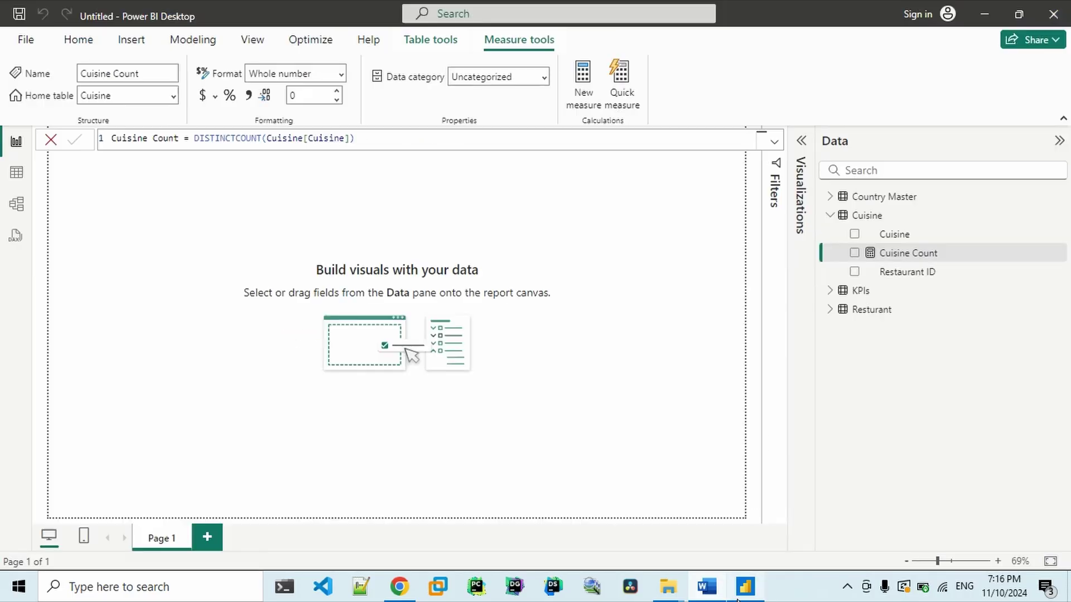
{"action": "left_click", "coordinate": [830, 215]}
{"action": "left_click", "coordinate": [864, 199]}
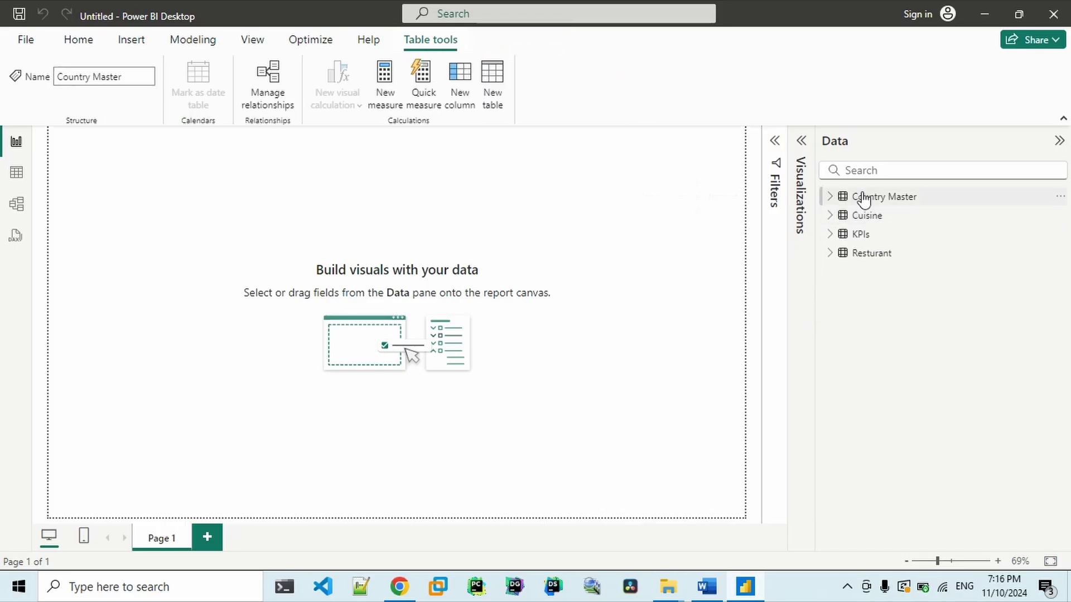
{"action": "double_click", "coordinate": [863, 192]}
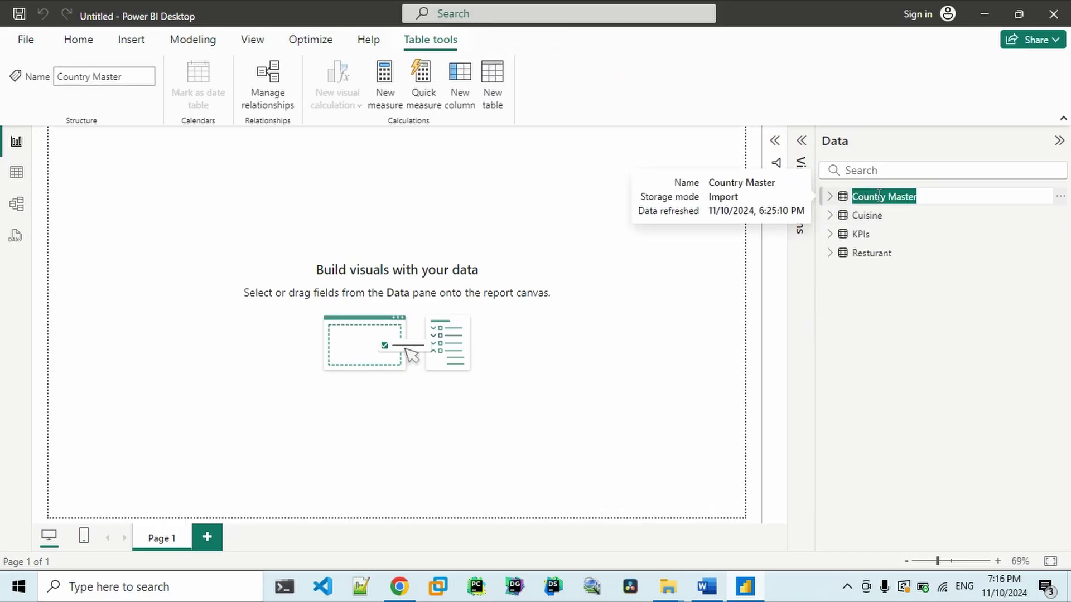
{"action": "left_click", "coordinate": [879, 195]}
{"action": "key", "text": "shift+Right"}
{"action": "key", "text": "shift+Right"}
{"action": "key", "text": "shift+Right"}
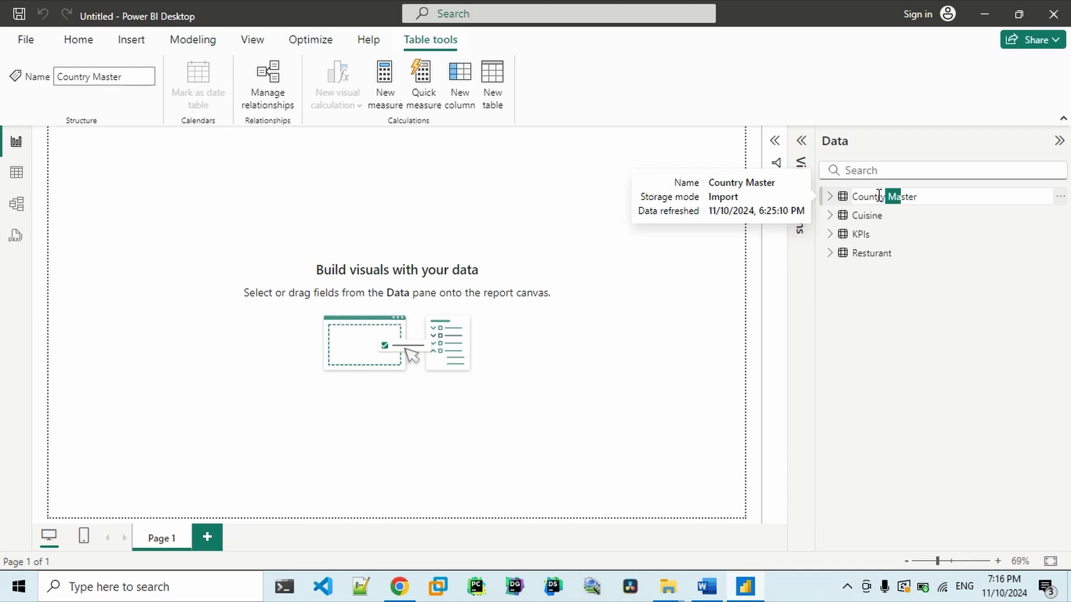
{"action": "key", "text": "BackSpace"}
{"action": "key", "text": "Return"}
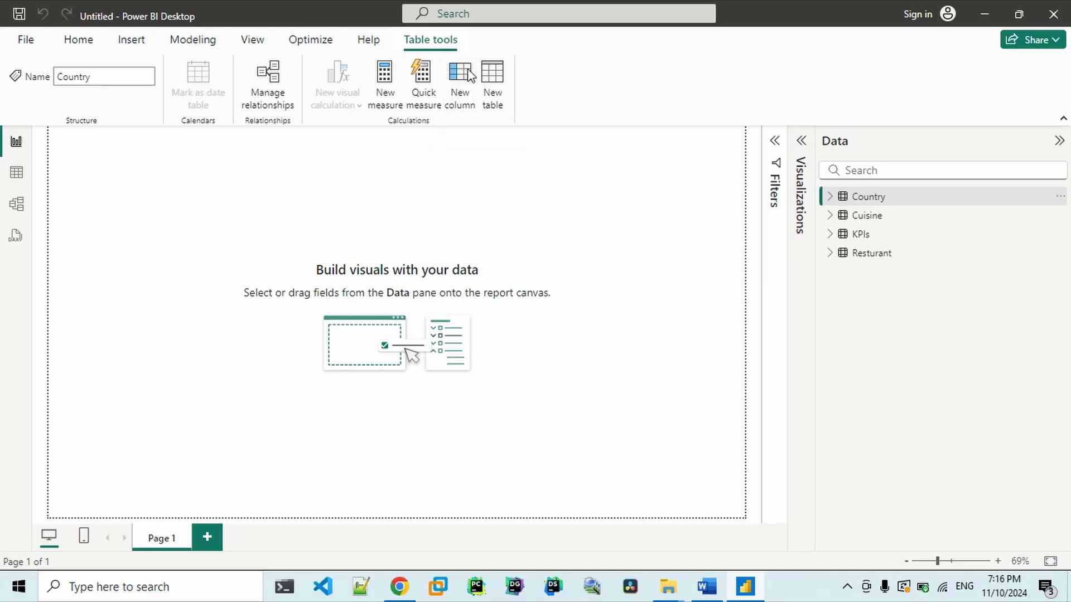
Step: Check instruction 3 in the Word document and add a column named Continent to the Country table in Power BI
{"action": "left_click", "coordinate": [706, 587]}
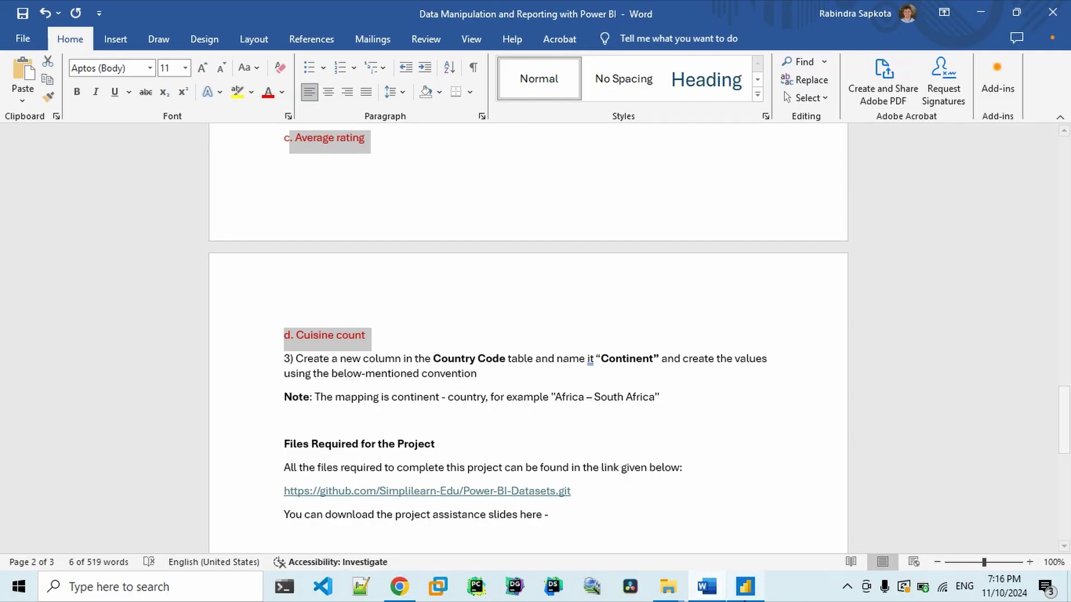
{"action": "left_click", "coordinate": [707, 594]}
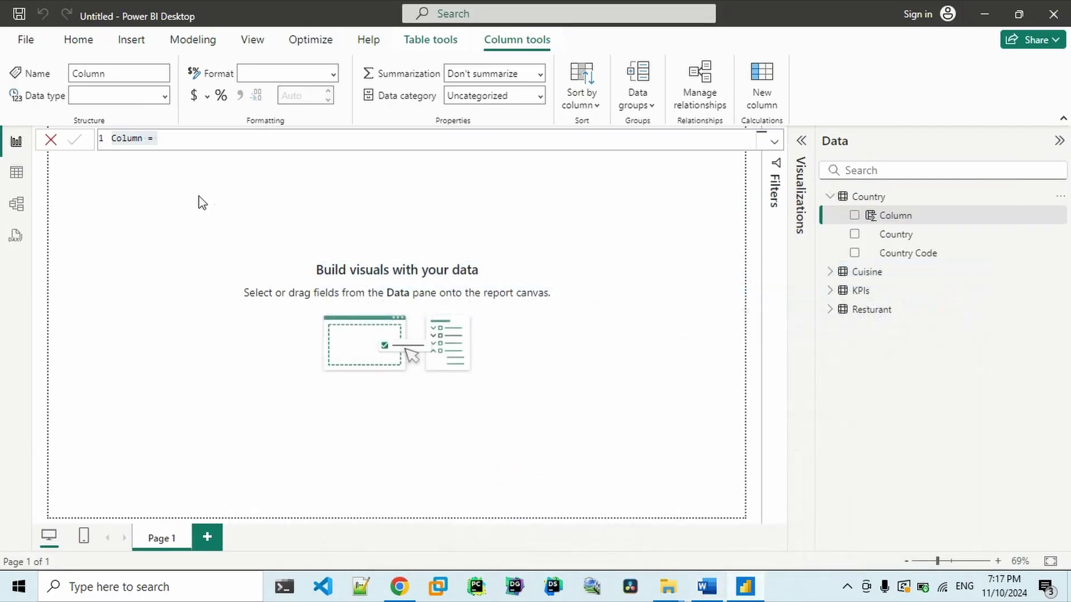
{"action": "double_click", "coordinate": [125, 138]}
{"action": "type", "text": "Continent"}
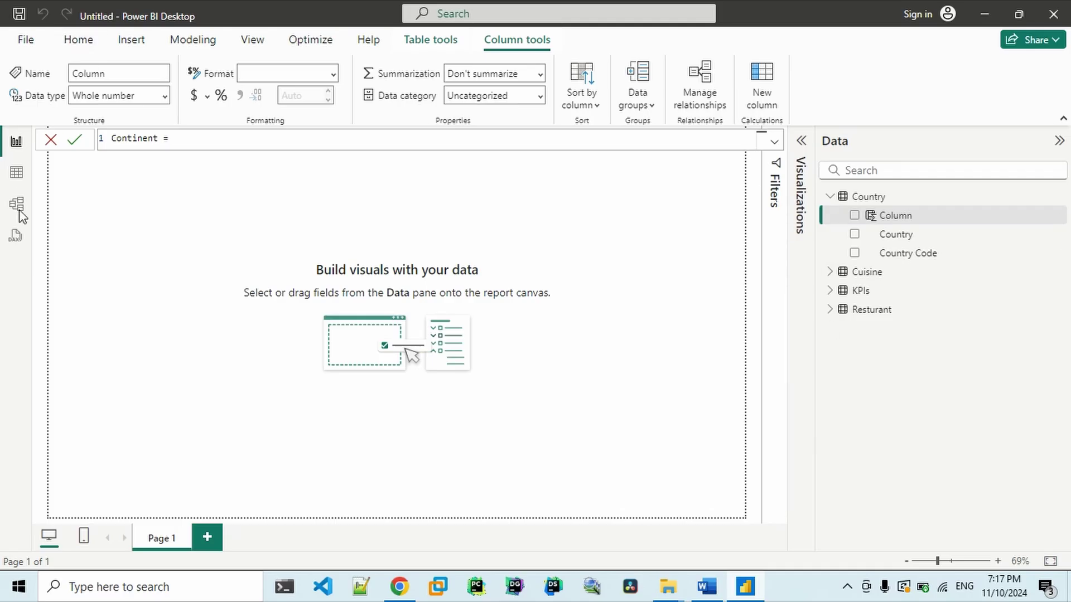
Step: Open the Table view to show the Country table's rows beside the Continent column
{"action": "left_click", "coordinate": [15, 178]}
{"action": "left_click", "coordinate": [19, 179]}
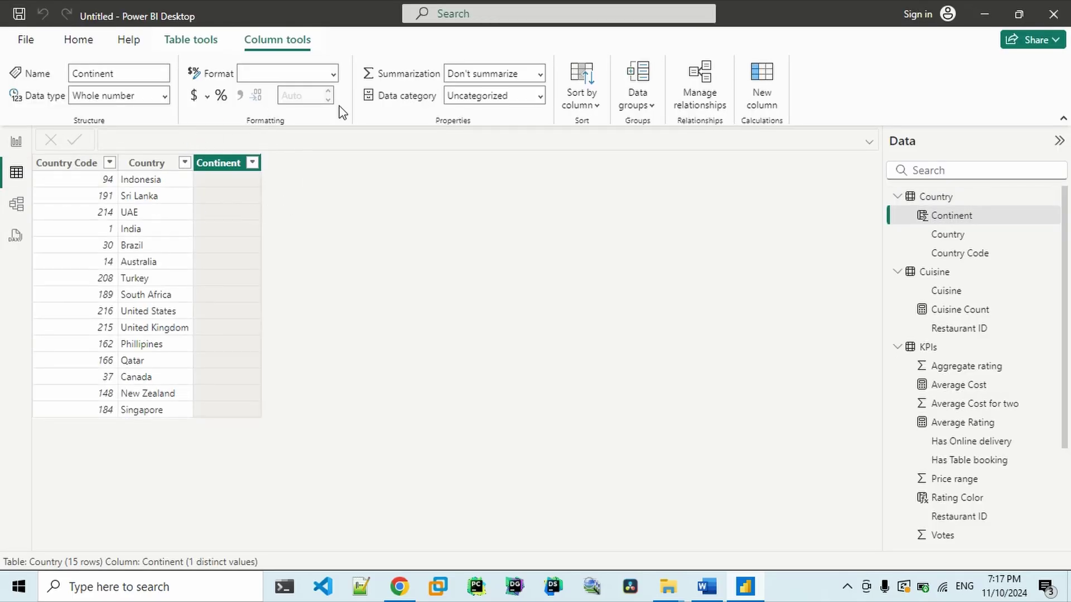
{"action": "double_click", "coordinate": [212, 163]}
{"action": "key", "text": "Return"}
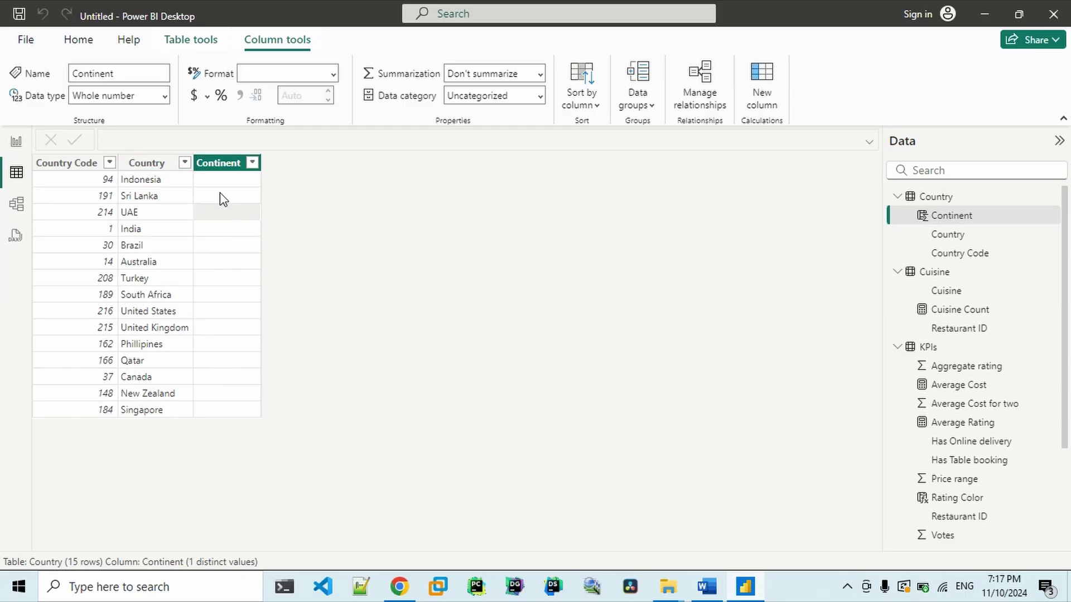
Step: Delete the empty Continent column from the Country table and confirm the deletion
{"action": "left_click", "coordinate": [1054, 218]}
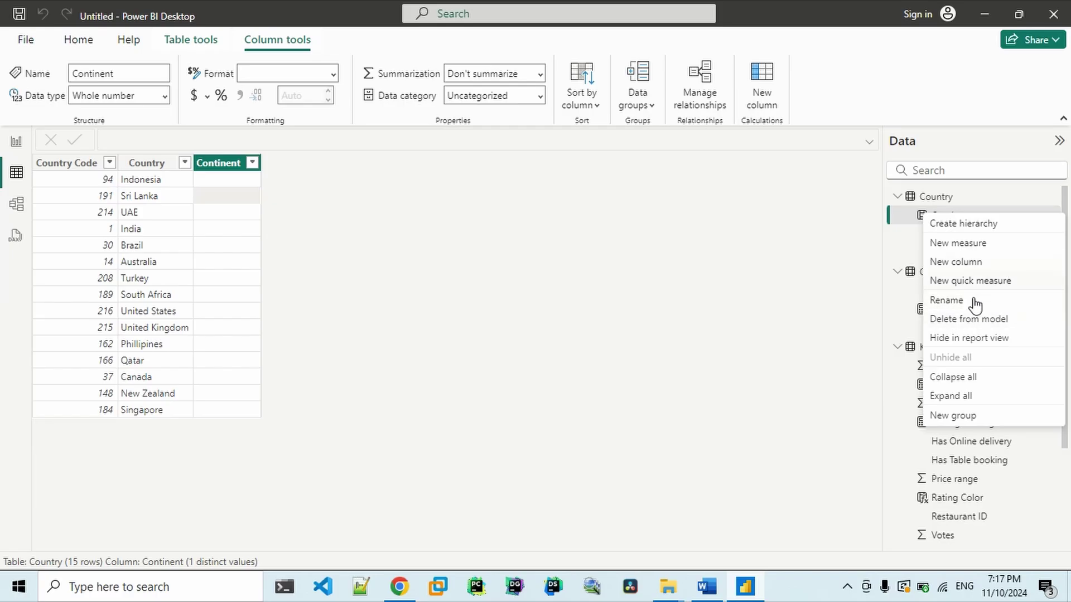
{"action": "left_click", "coordinate": [956, 323]}
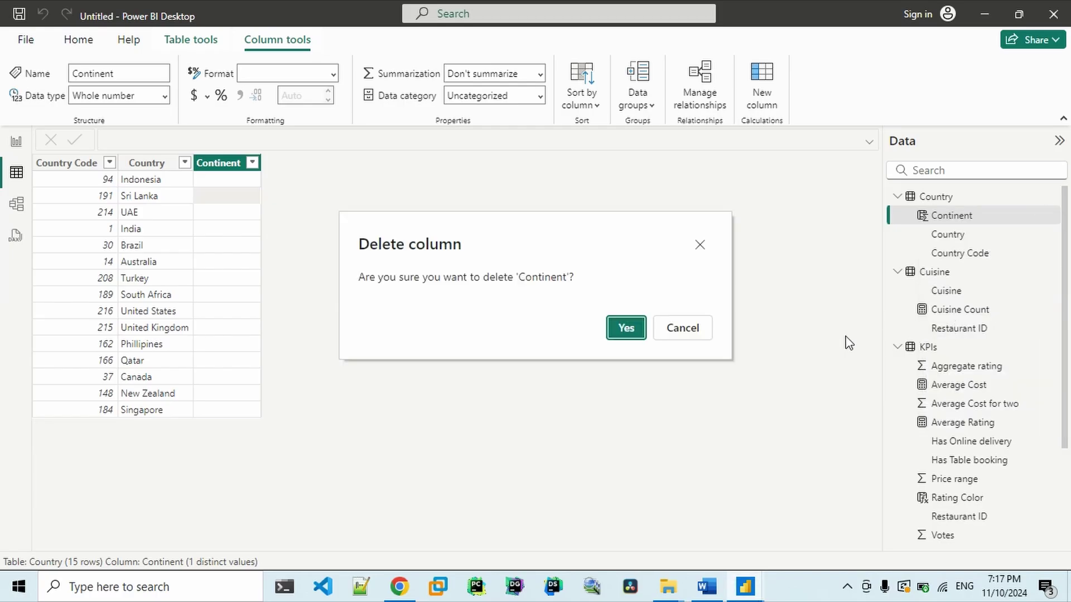
{"action": "left_click", "coordinate": [623, 328]}
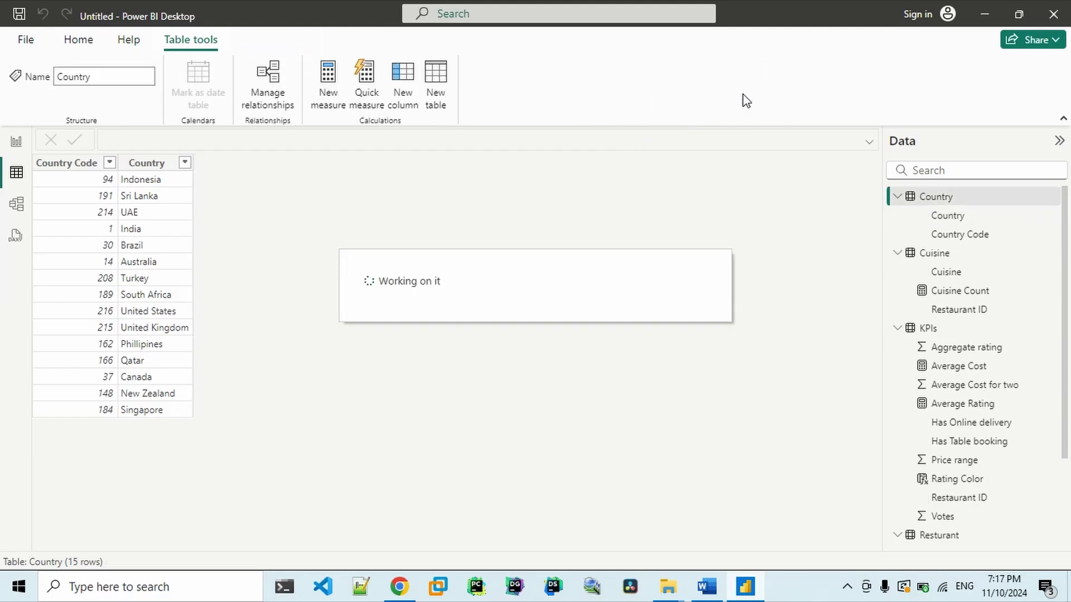
Step: Add a new column to the Country table, name it Continent and start its formula with SWITCH(True(),
{"action": "left_click", "coordinate": [409, 85]}
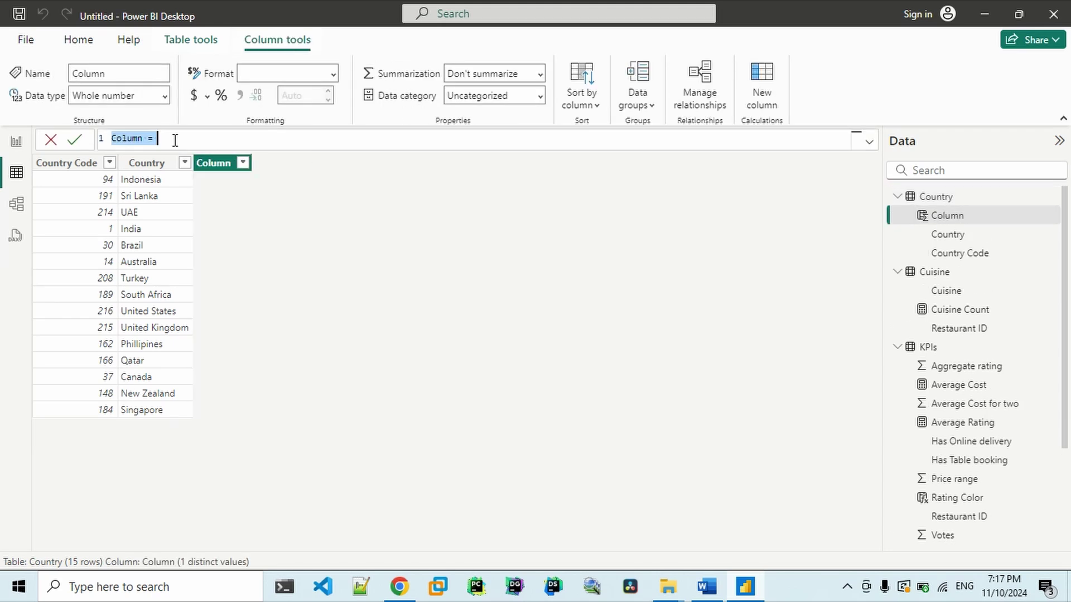
{"action": "key", "text": "Home"}
{"action": "key", "text": "shift+Right"}
{"action": "key", "text": "shift+Right"}
{"action": "key", "text": "shift+Right"}
{"action": "key", "text": "shift+Right"}
{"action": "key", "text": "shift+Right"}
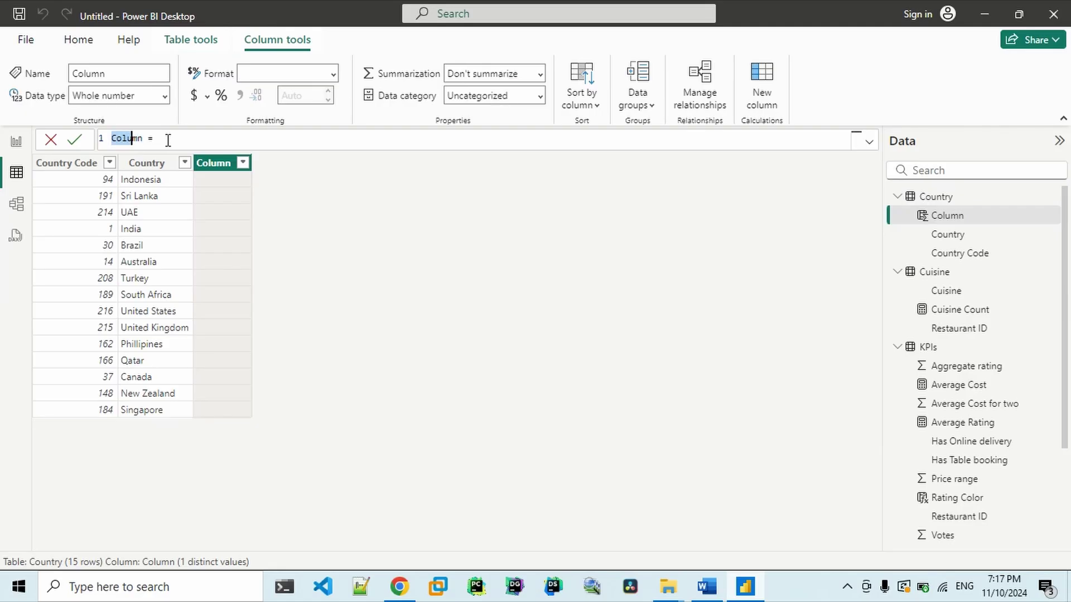
{"action": "key", "text": "shift+Right"}
{"action": "type", "text": "Continent = Sw"}
{"action": "key", "text": "Tab"}
{"action": "type", "text": "True(),"}
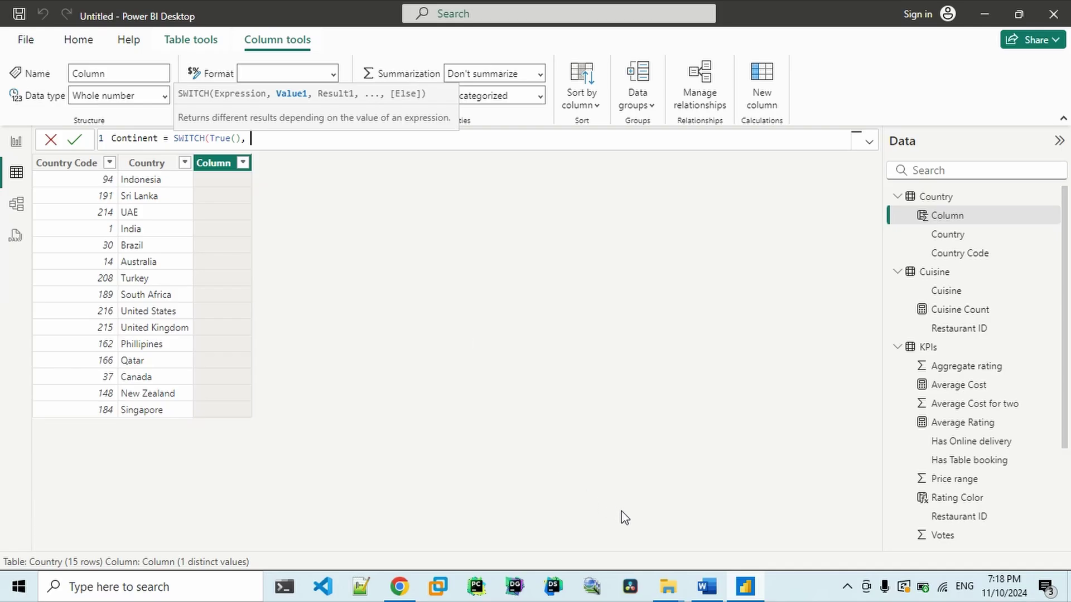
Step: Start the first SWITCH condition with the column Country[Country] followed by the IN operator
{"action": "type", "text": "coun"}
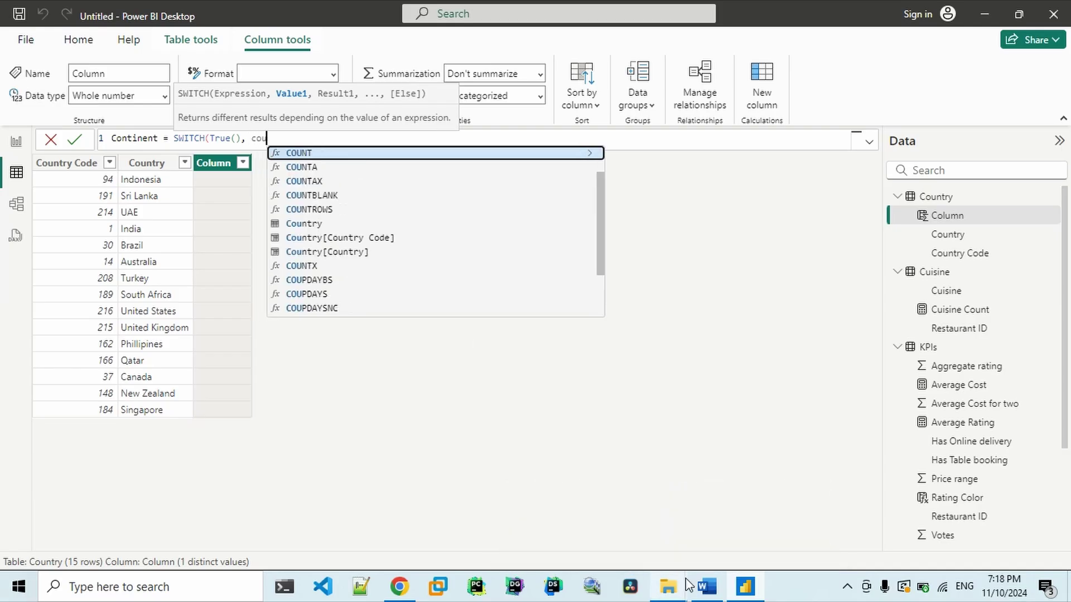
{"action": "key", "text": "BackSpace"}
{"action": "key", "text": "BackSpace"}
{"action": "key", "text": "BackSpace"}
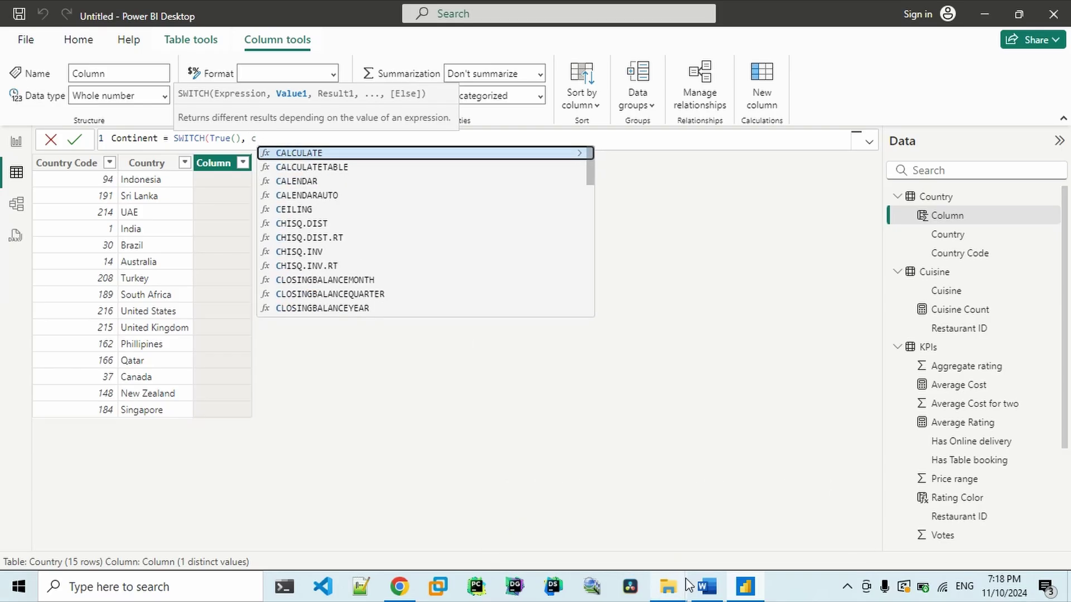
{"action": "key", "text": "BackSpace"}
{"action": "type", "text": "Coun"}
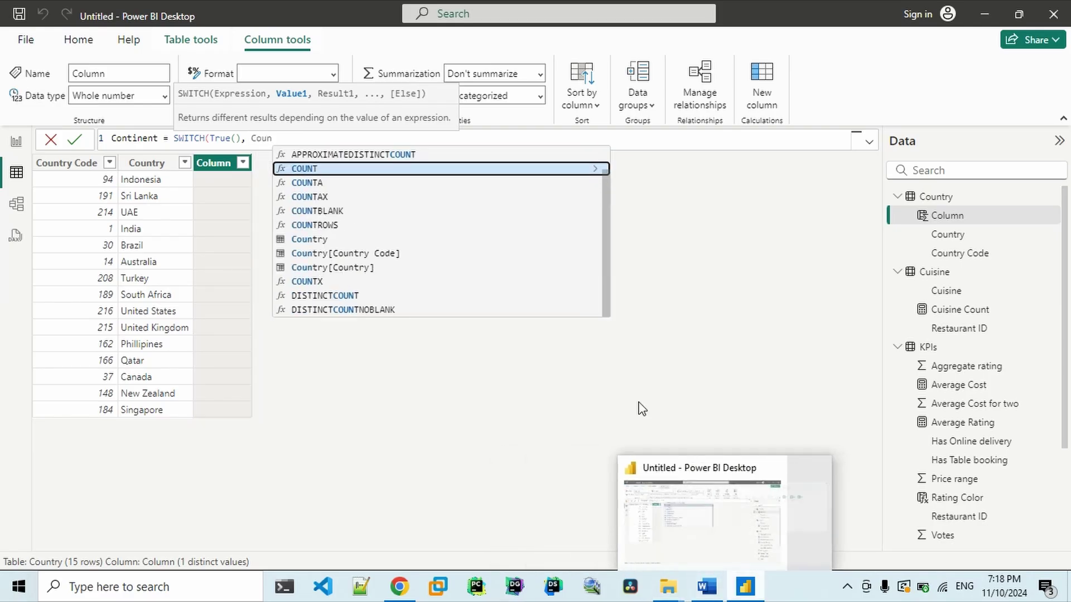
{"action": "left_click", "coordinate": [379, 269]}
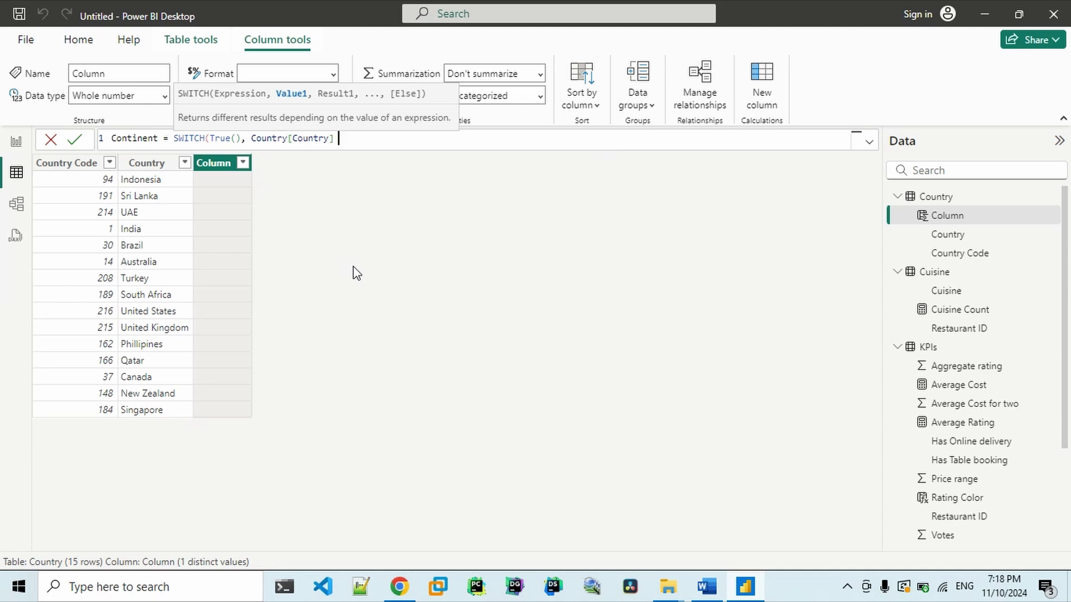
{"action": "type", "text": "IN "}
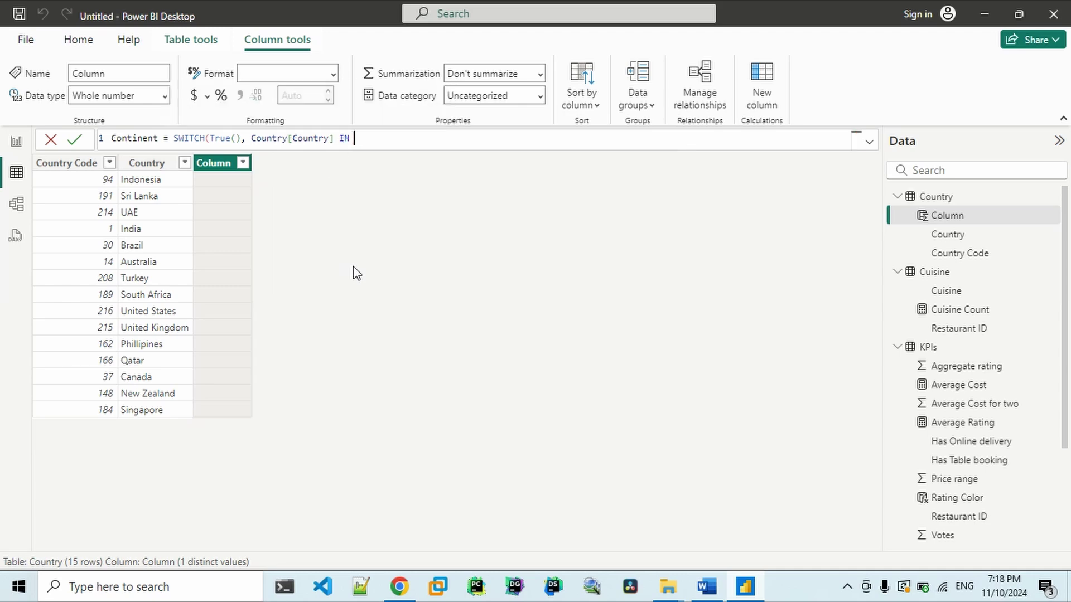
Step: Open the IN list of the Continent formula's first condition with "Indonesia", "Sri Lanka" and "UAE"
{"action": "type", "text": "{}\"In"}
{"action": "type", "text": "donesia\""}
{"action": "type", "text": ", \"Sri"}
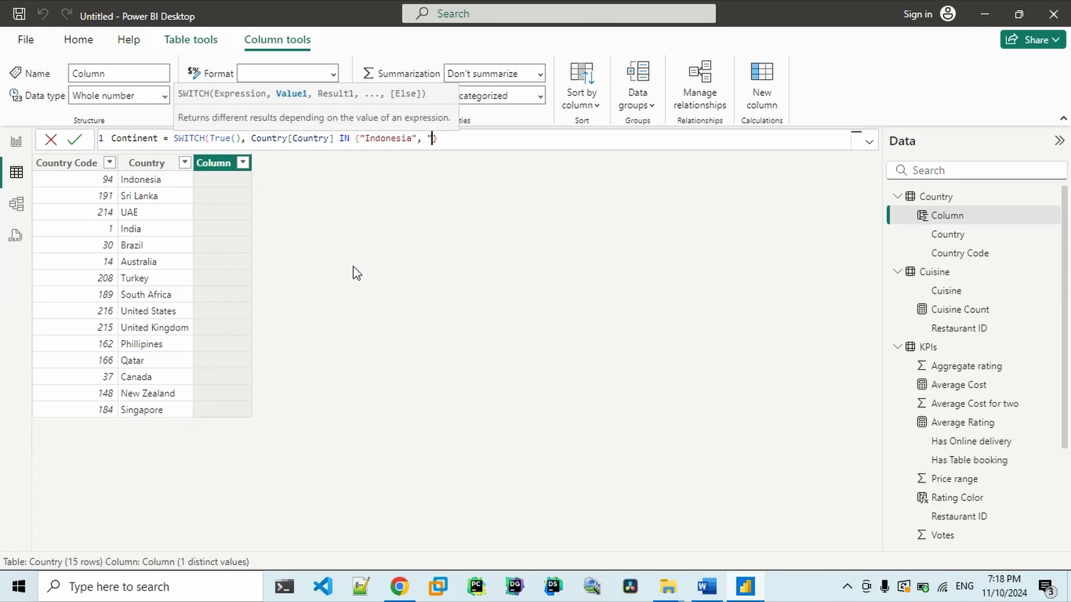
{"action": "type", "text": " Lanka\""}
{"action": "type", "text": ", \"UAE"}
{"action": "type", "text": "\", \""}
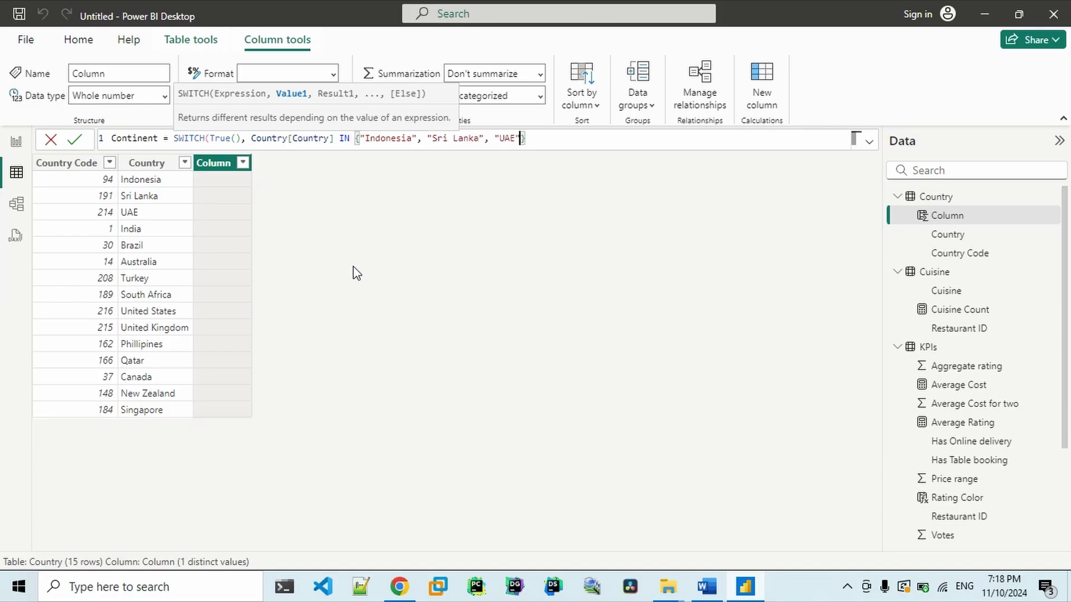
Step: Extend the first condition's country list with "India", "Phillipines" and "Qata"
{"action": "type", "text": "India\", \"Phili"}
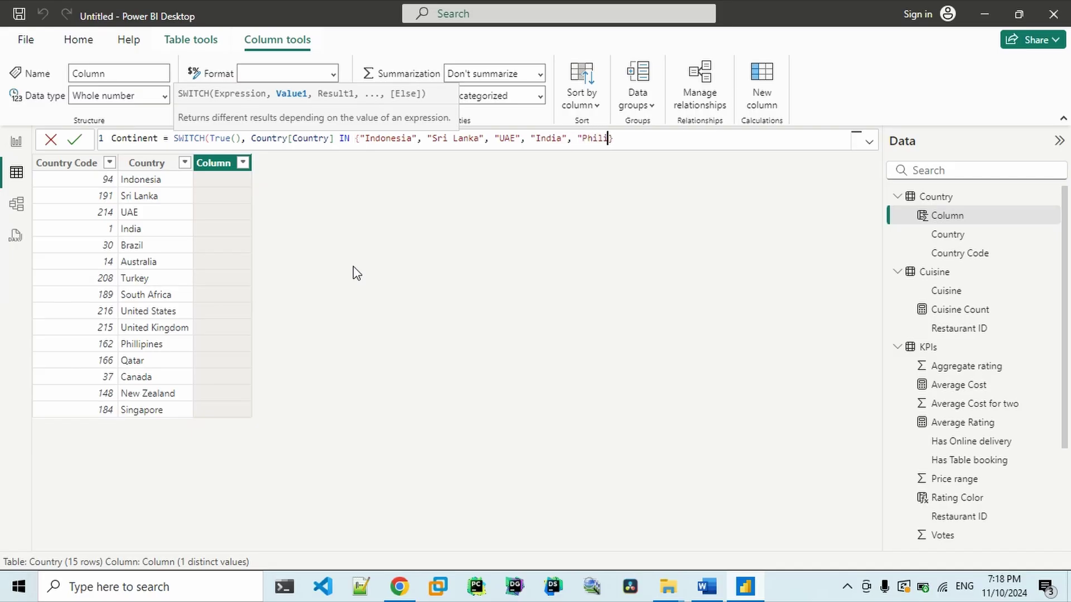
{"action": "key", "text": "Left"}
{"action": "type", "text": "l"}
{"action": "key", "text": "Right"}
{"action": "type", "text": "pines\", \"Qata\""}
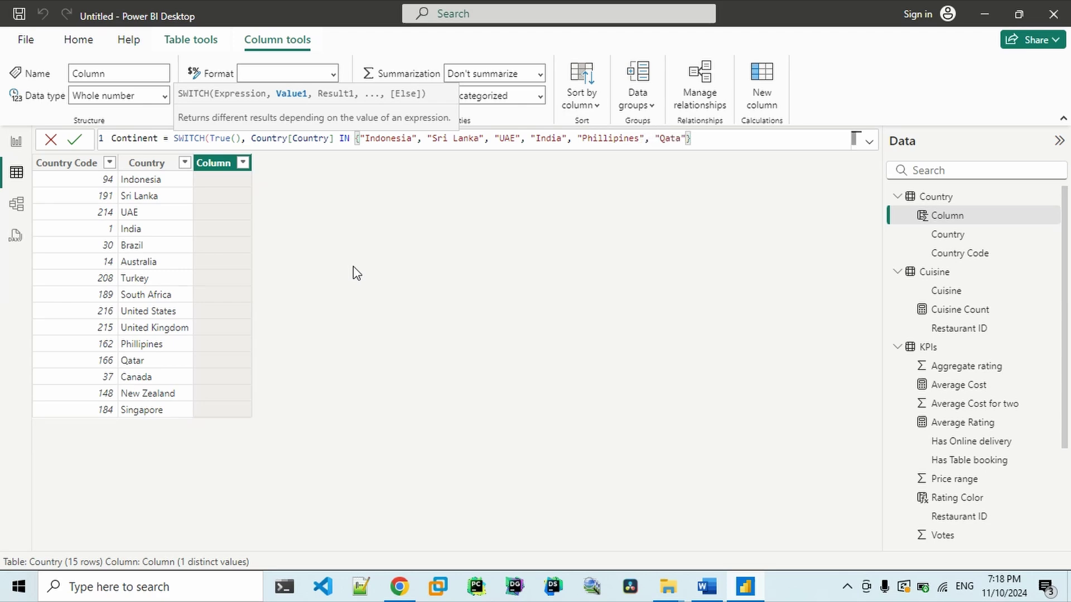
Step: Add "Singapore" as the last country in the list, return "Asia" for the condition and commit the Continent formula
{"action": "type", "text": ", \"Singap"}
{"action": "type", "text": "ore\""}
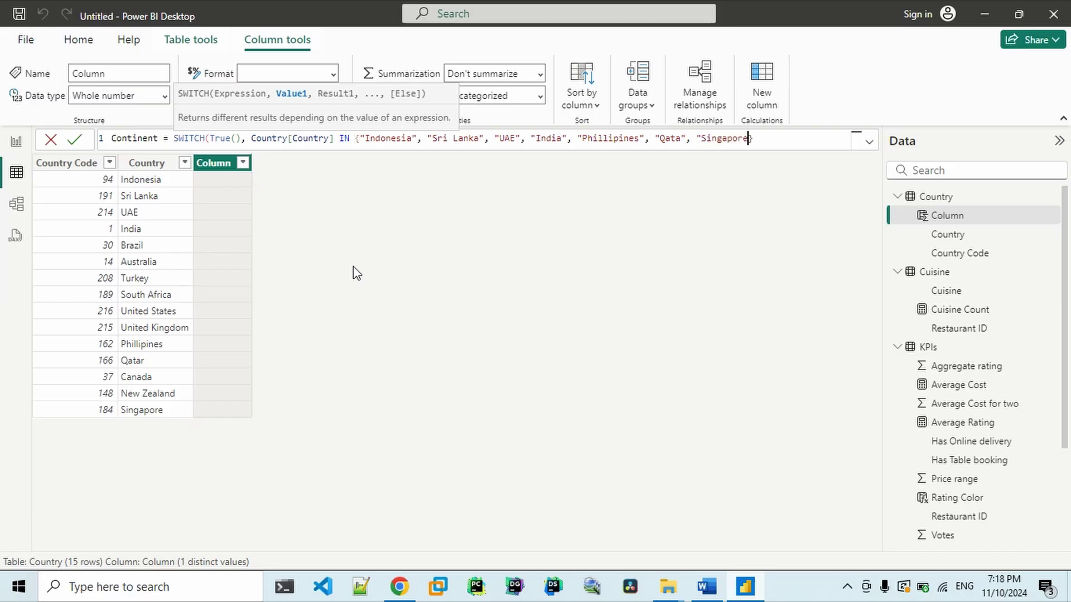
{"action": "key", "text": "Right"}
{"action": "type", "text": ", \"Asia\")"}
{"action": "key", "text": "Return"}
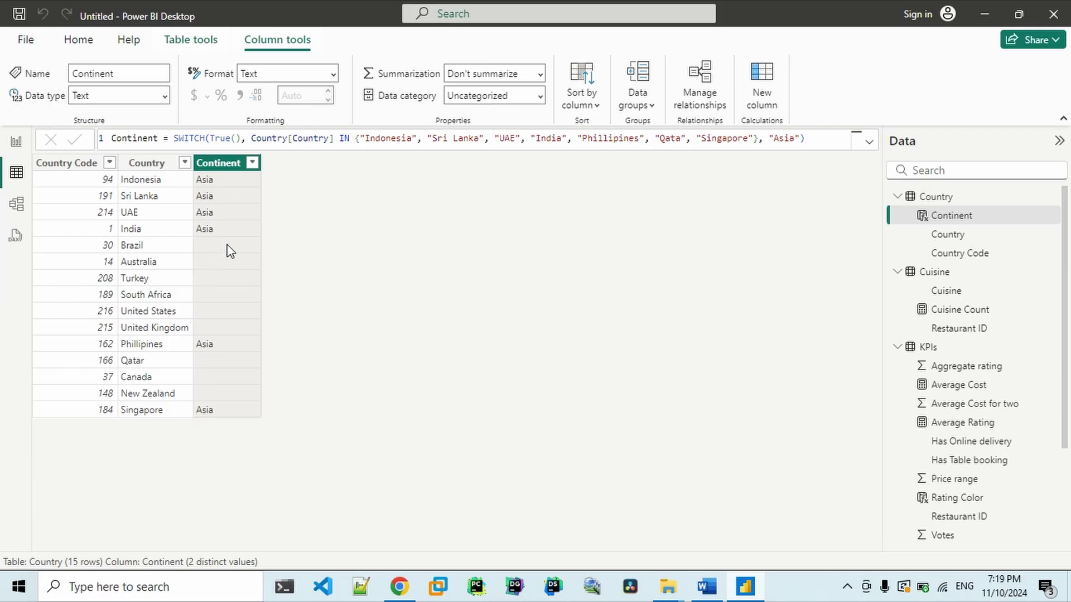
Step: Add a second SWITCH condition after "Asia" that reads Country[Country Code] IN {"Brazil"}
{"action": "left_click", "coordinate": [816, 138]}
{"action": "key", "text": "Left"}
{"action": "type", "text": ", Coun"}
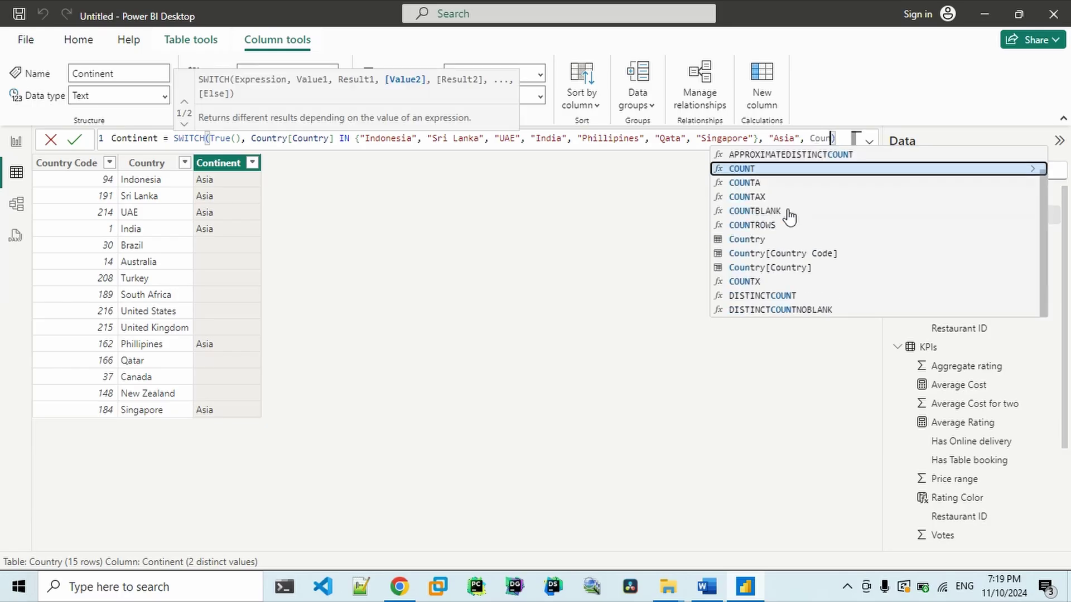
{"action": "left_click", "coordinate": [773, 253]}
{"action": "type", "text": "IN (\""}
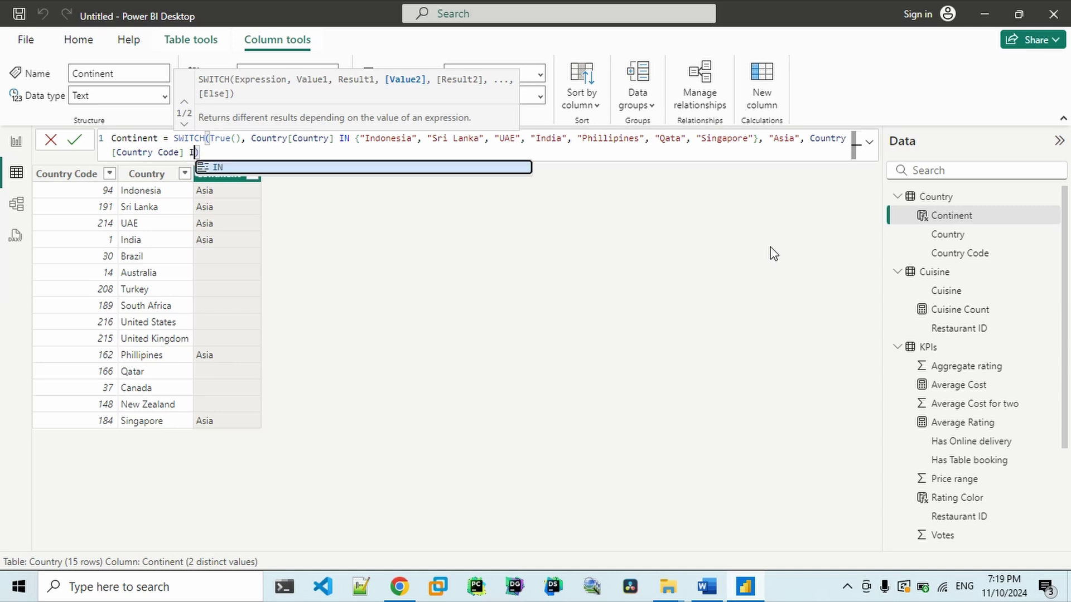
{"action": "key", "text": "BackSpace"}
{"action": "type", "text": "{\""}
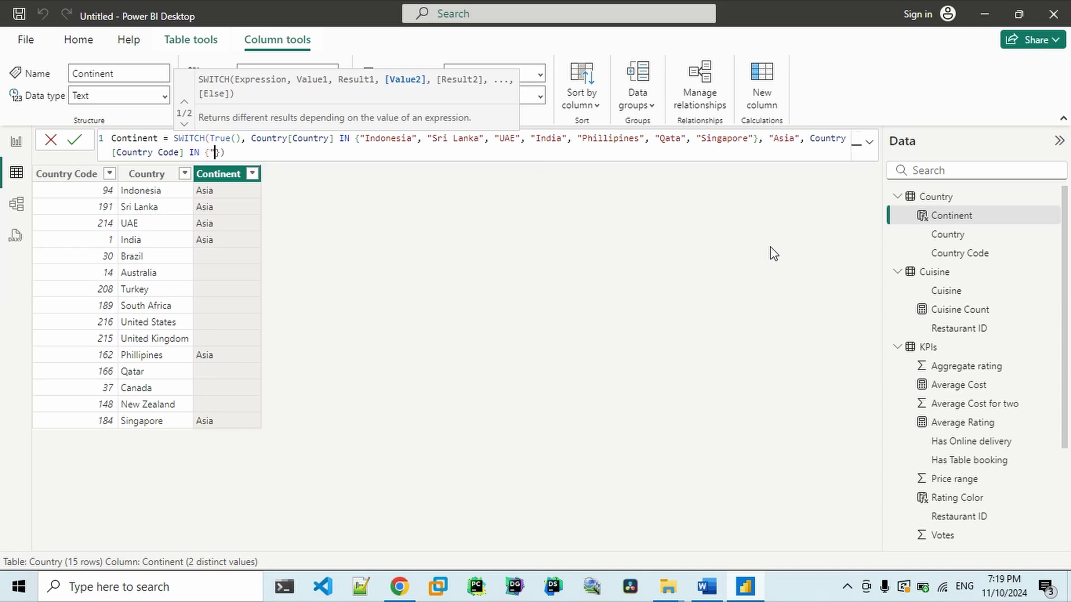
{"action": "type", "text": "Brazil\"}, \""}
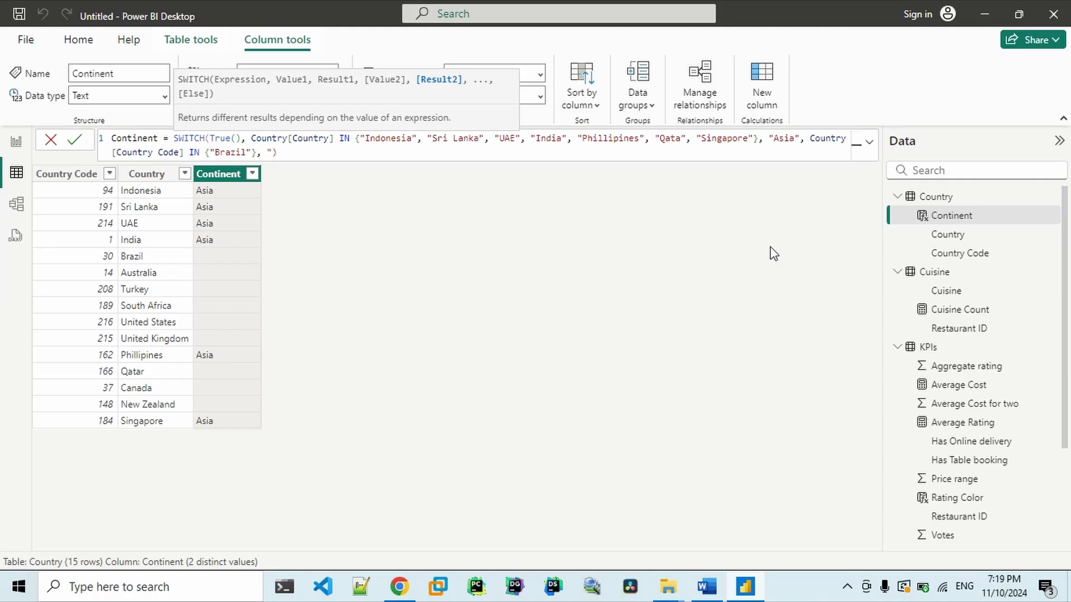
Step: Return "South America" for the Brazil condition and commit the Continent formula
{"action": "type", "text": "N"}
{"action": "key", "text": "BackSpace"}
{"action": "type", "text": "South Ameria\""}
{"action": "key", "text": "Left"}
{"action": "key", "text": "ctrl+shift+Left"}
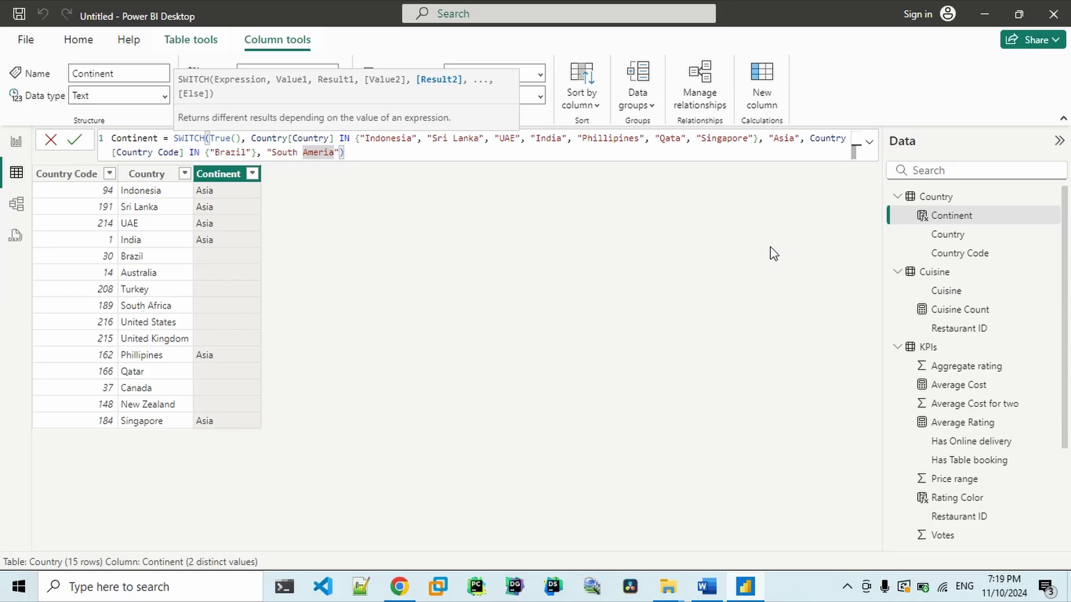
{"action": "type", "text": "c"}
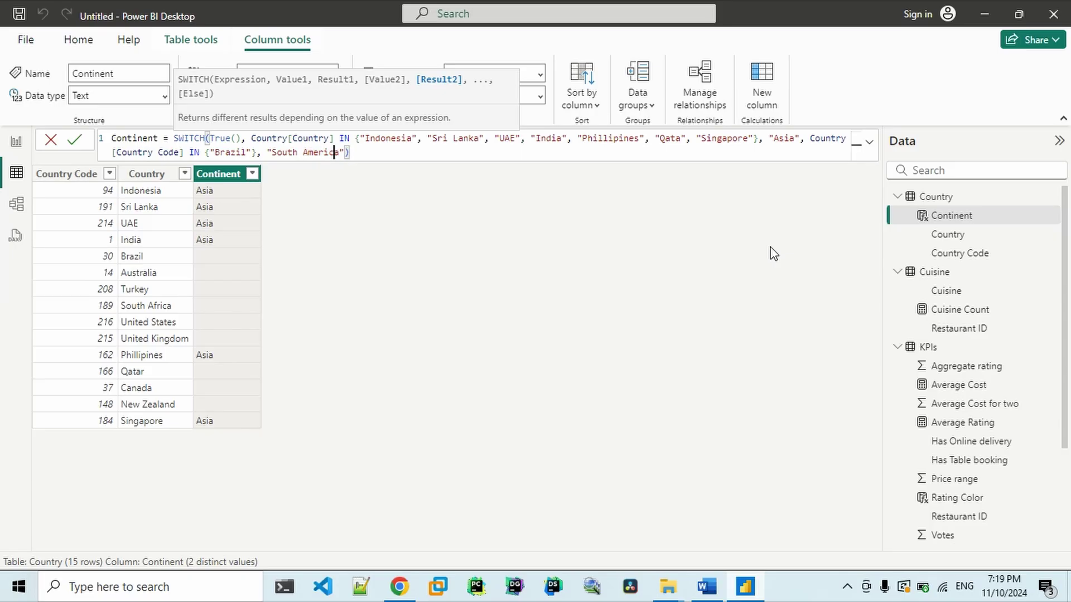
{"action": "key", "text": "Return"}
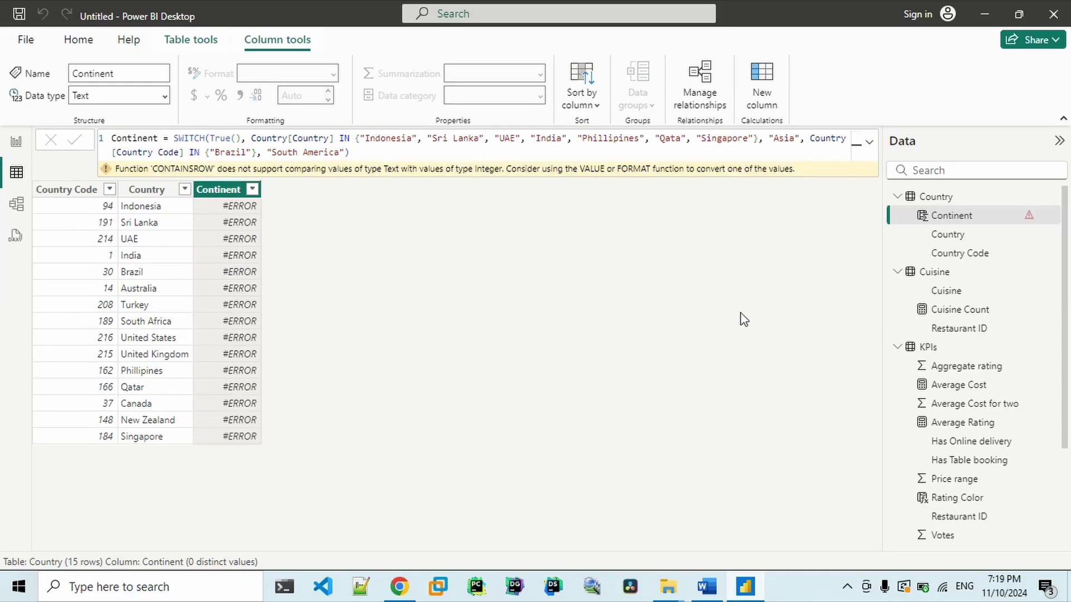
Step: Replace IN {"Brazil"} in the second condition with = "Brazil" and commit the formula
{"action": "double_click", "coordinate": [198, 153]}
{"action": "type", "text": "="}
{"action": "key", "text": "Delete"}
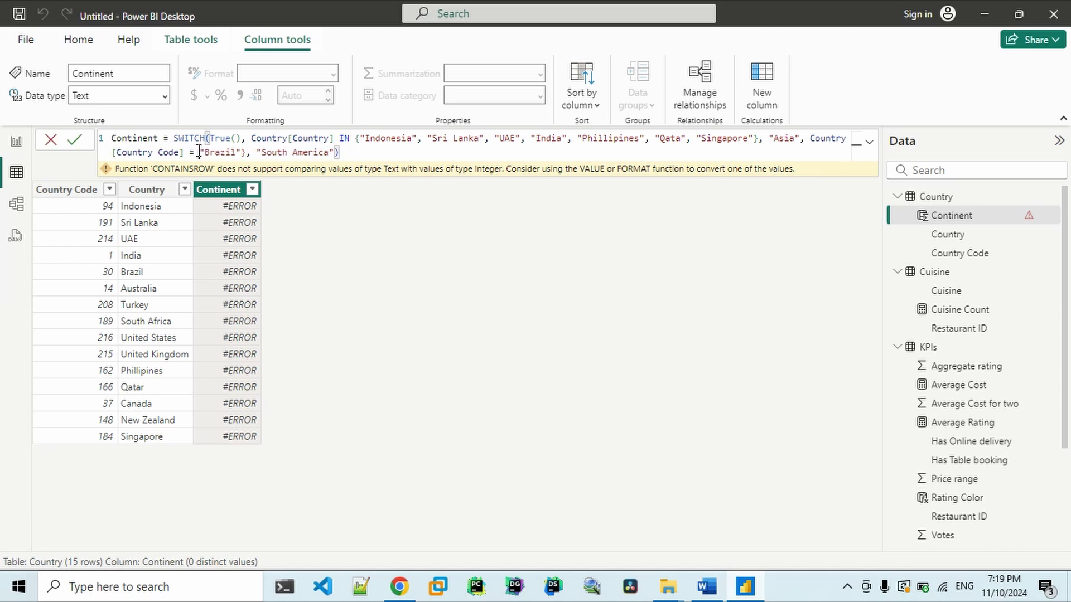
{"action": "key", "text": "Right"}
{"action": "key", "text": "Right"}
{"action": "key", "text": "Right"}
{"action": "key", "text": "BackSpace"}
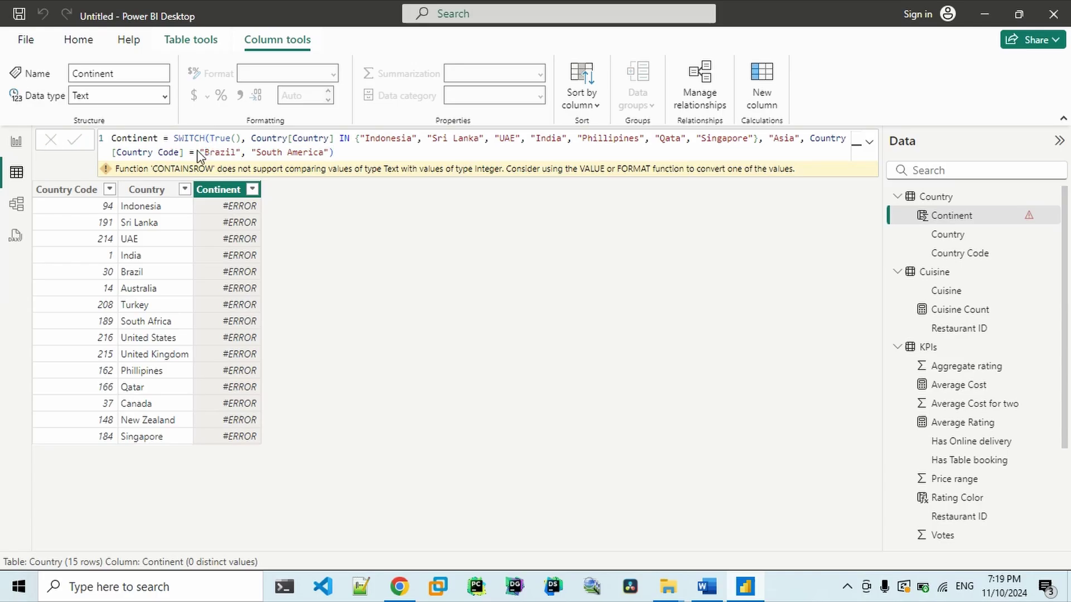
{"action": "key", "text": "Return"}
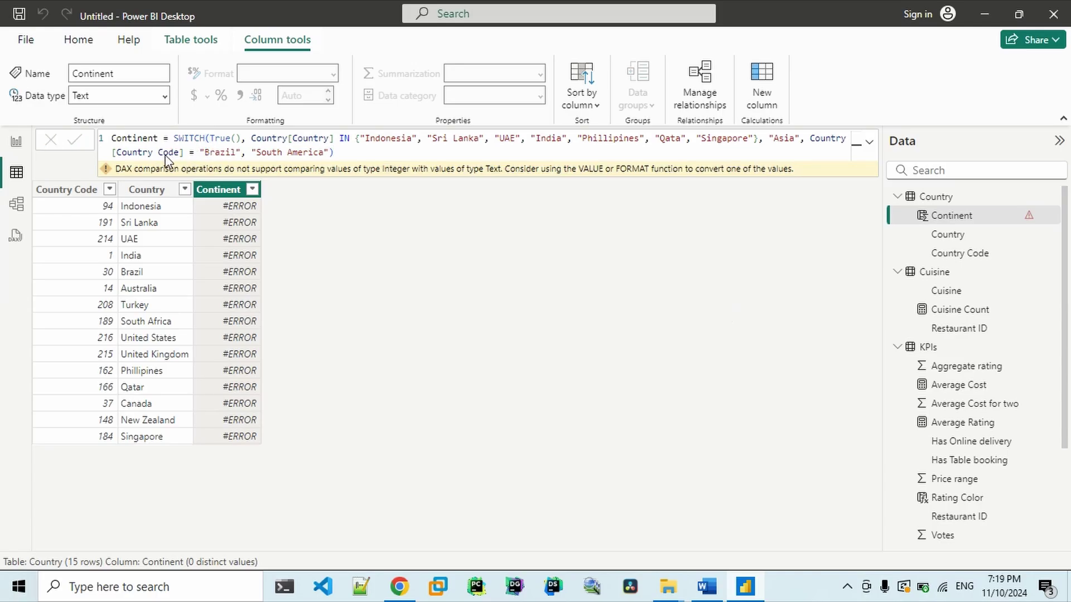
Step: Change the column in the Brazil condition to Country[Country] and commit the formula
{"action": "double_click", "coordinate": [166, 154]}
{"action": "type", "text": "Na"}
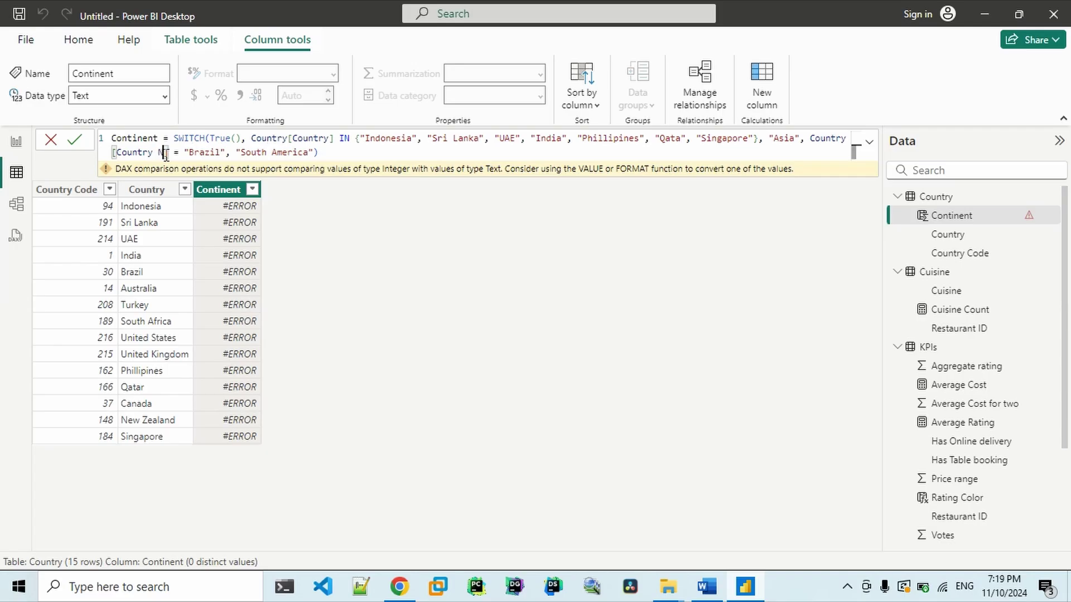
{"action": "key", "text": "BackSpace"}
{"action": "key", "text": "BackSpace"}
{"action": "key", "text": "BackSpace"}
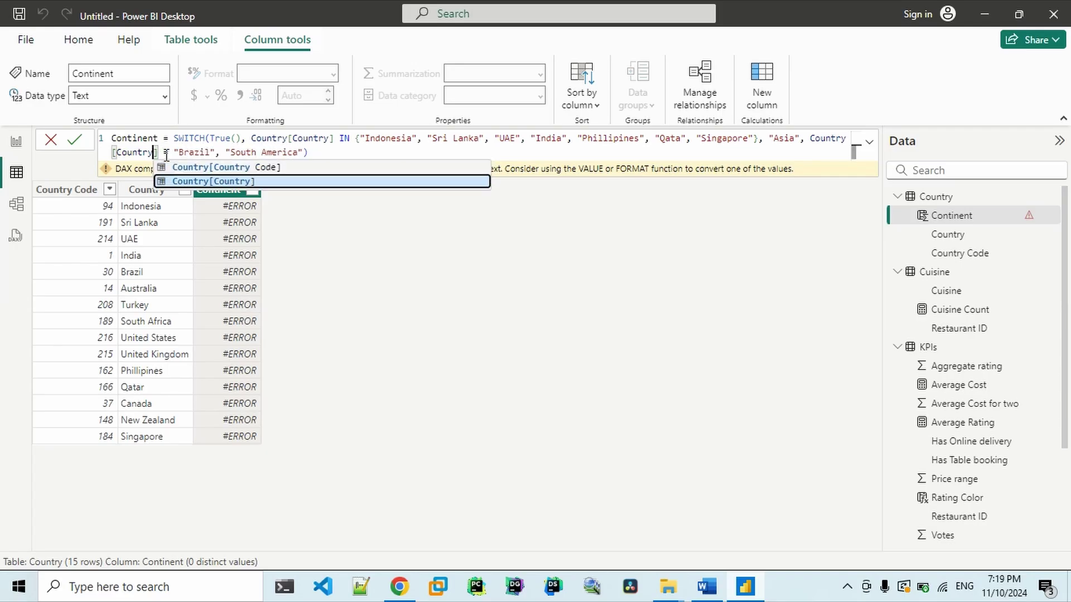
{"action": "left_click", "coordinate": [356, 147]}
{"action": "key", "text": "Return"}
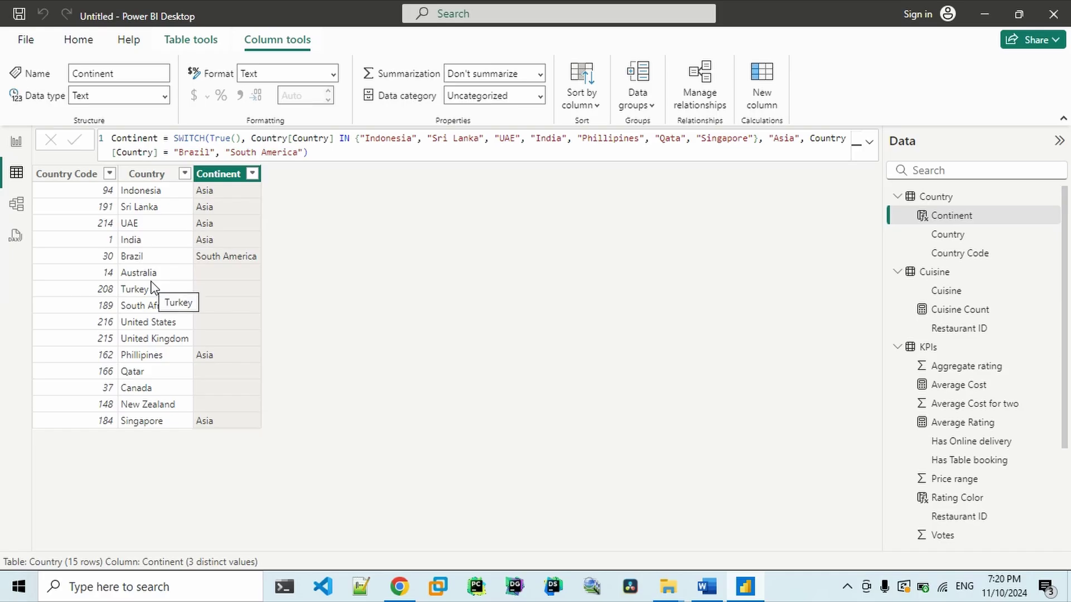
Step: Add the condition [Country] = "Australia" returning "Australia", followed by another copy of [Country] = "Brazil"
{"action": "left_click", "coordinate": [337, 153]}
{"action": "type", "text": ","}
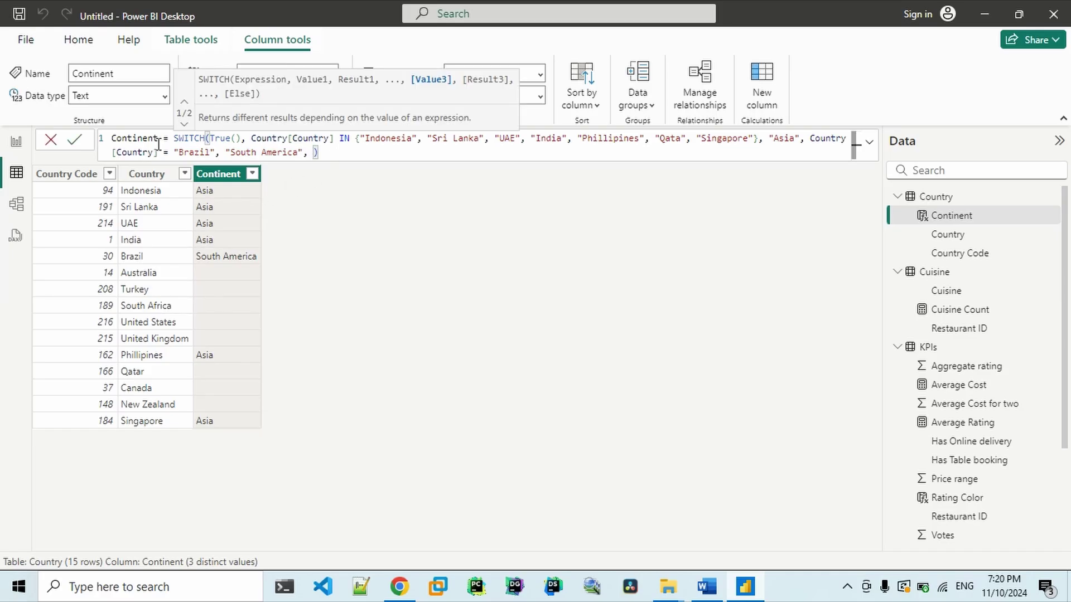
{"action": "left_click_drag", "start_coordinate": [112, 152], "coordinate": [216, 153]}
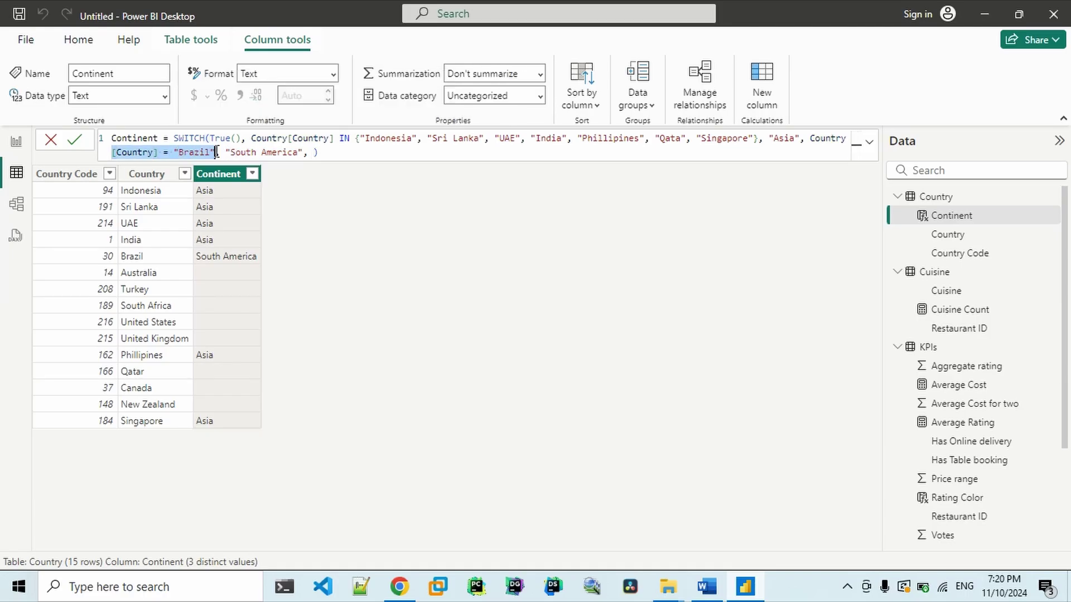
{"action": "key", "text": "ctrl+c"}
{"action": "left_click", "coordinate": [314, 154]}
{"action": "key", "text": "ctrl+v"}
{"action": "type", "text": ","}
{"action": "double_click", "coordinate": [388, 152]}
{"action": "type", "text": "Austra"}
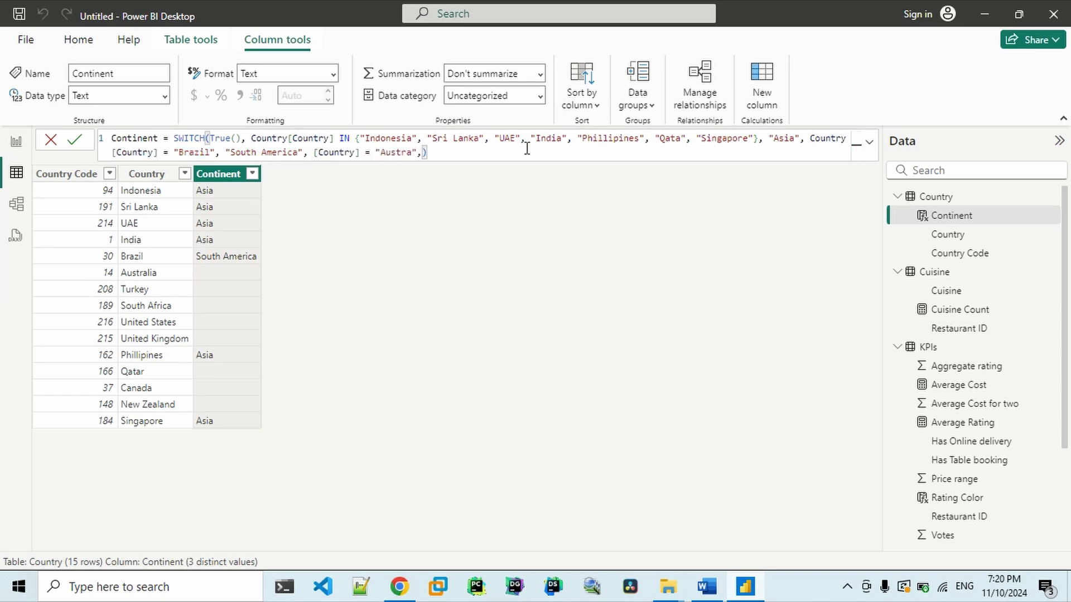
{"action": "type", "text": "lia\", \"Australia\", [Country] = \"Brazil\","}
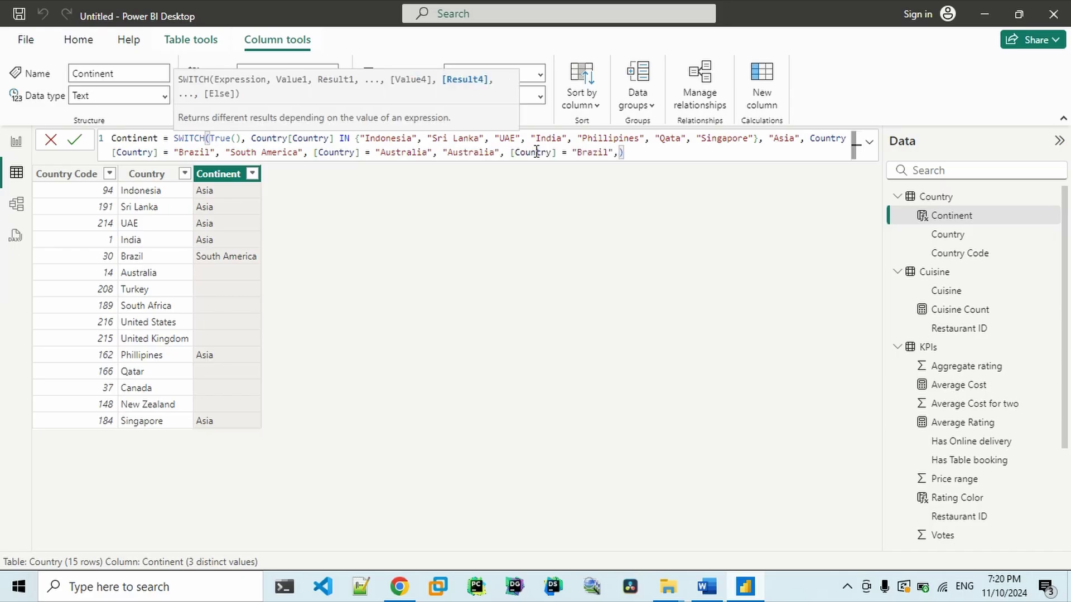
Step: Turn the copied last condition into an IN list starting with "Turkey" and a comma for another country
{"action": "left_click", "coordinate": [563, 153]}
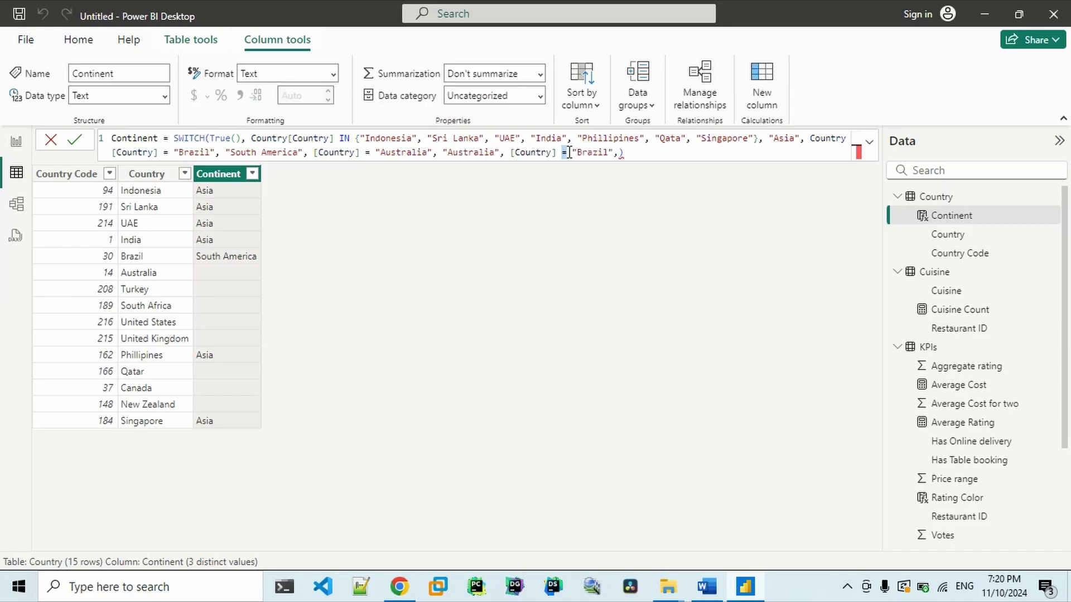
{"action": "type", "text": "IN"}
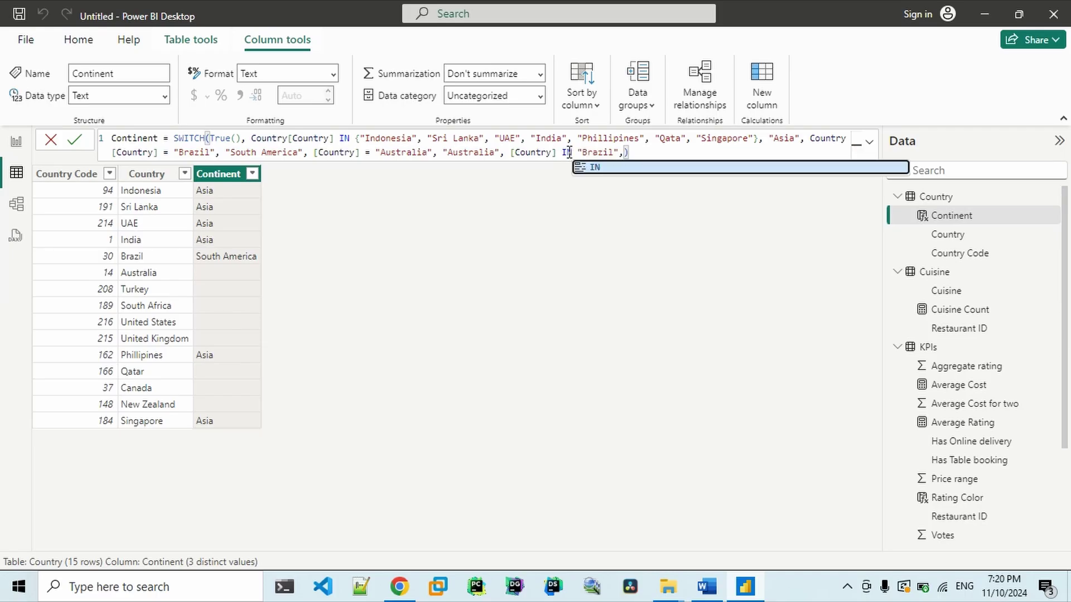
{"action": "key", "text": "Left"}
{"action": "type", "text": "{"}
{"action": "key", "text": "Right"}
{"action": "key", "text": "shift+Right"}
{"action": "key", "text": "shift+Right"}
{"action": "key", "text": "shift+Right"}
{"action": "key", "text": "shift+Right"}
{"action": "key", "text": "shift+Right"}
{"action": "key", "text": "shift+Right"}
{"action": "type", "text": "Turkey\","}
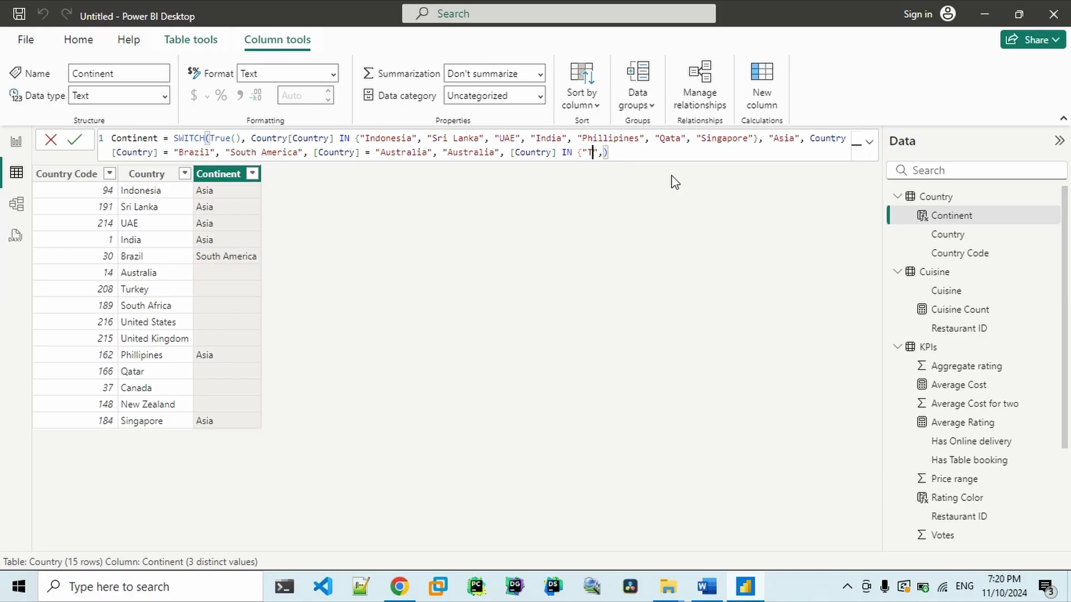
{"action": "type", "text": " \"U"}
Step: Switch to Chrome, search Google for "newzland is which continent", and return to Power BI Desktop
{"action": "left_click", "coordinate": [401, 586]}
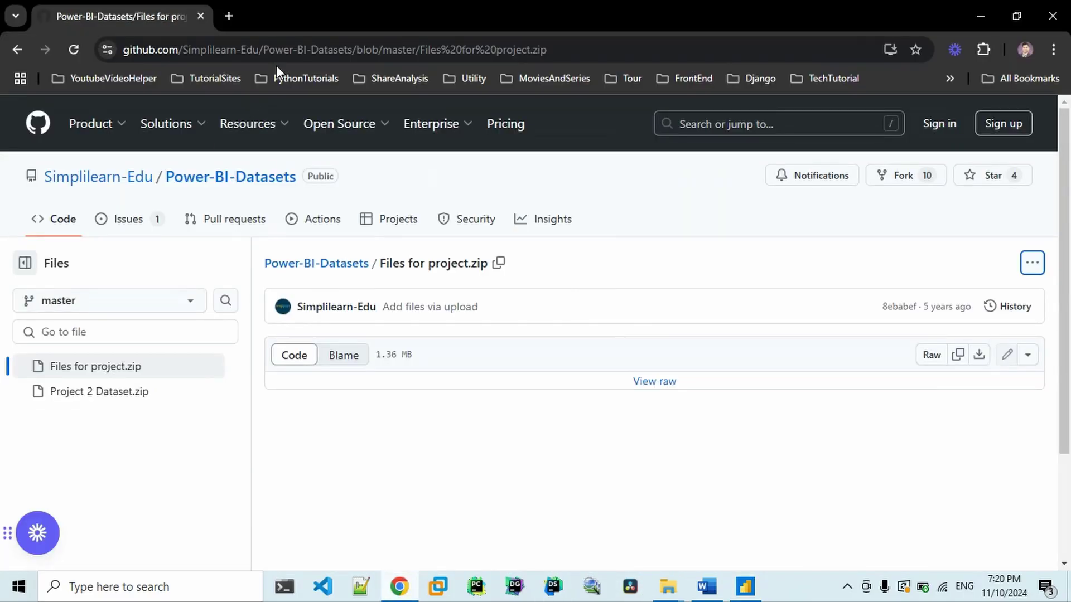
{"action": "left_click", "coordinate": [229, 16]}
{"action": "type", "text": "new"}
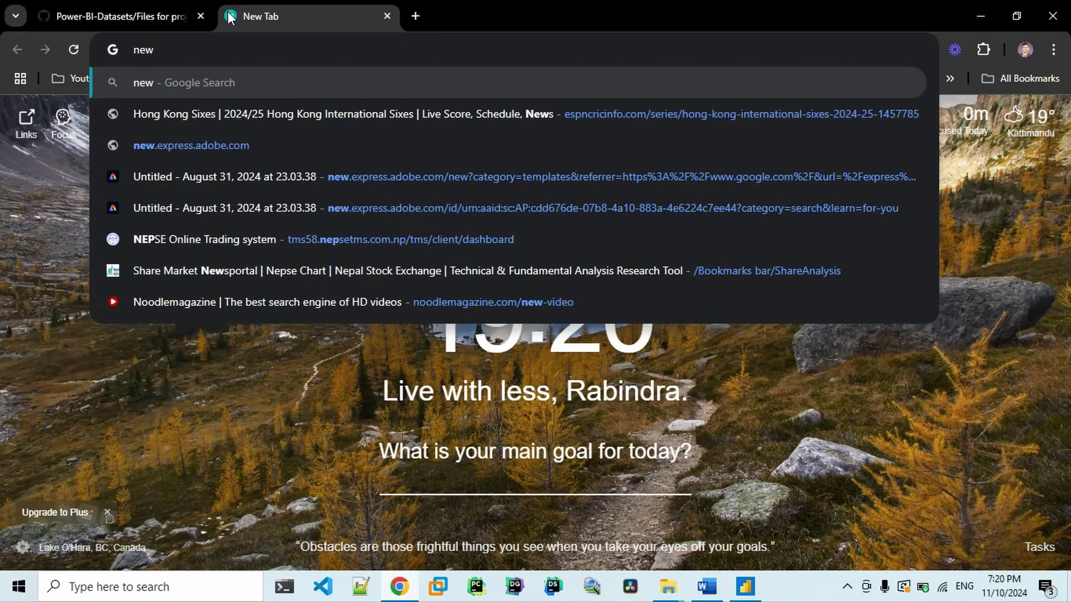
{"action": "type", "text": "zlan i"}
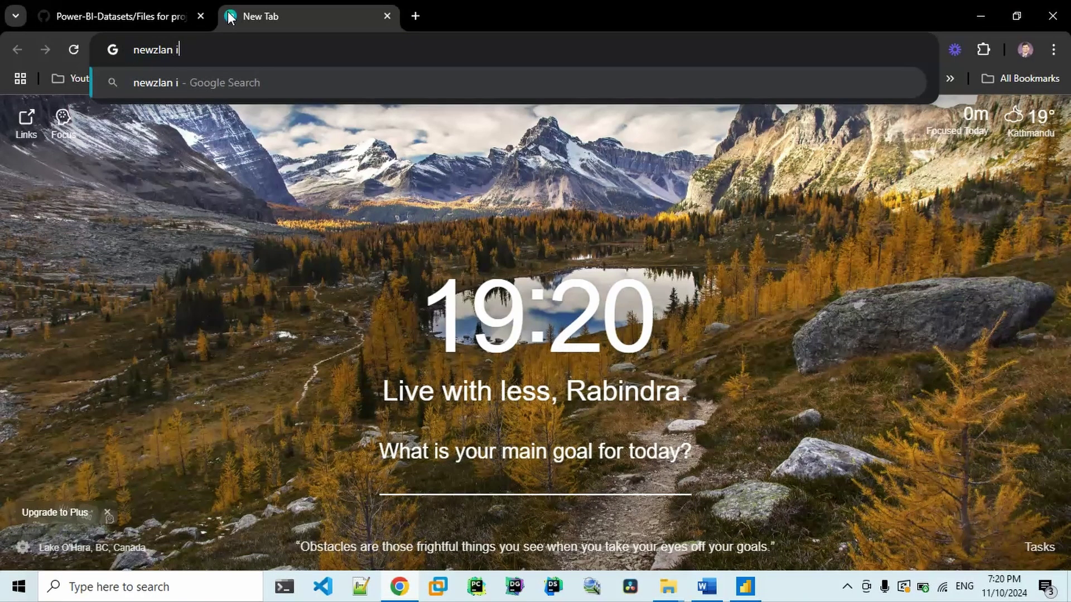
{"action": "key", "text": "BackSpace"}
{"action": "key", "text": "BackSpace"}
{"action": "type", "text": "d is w"}
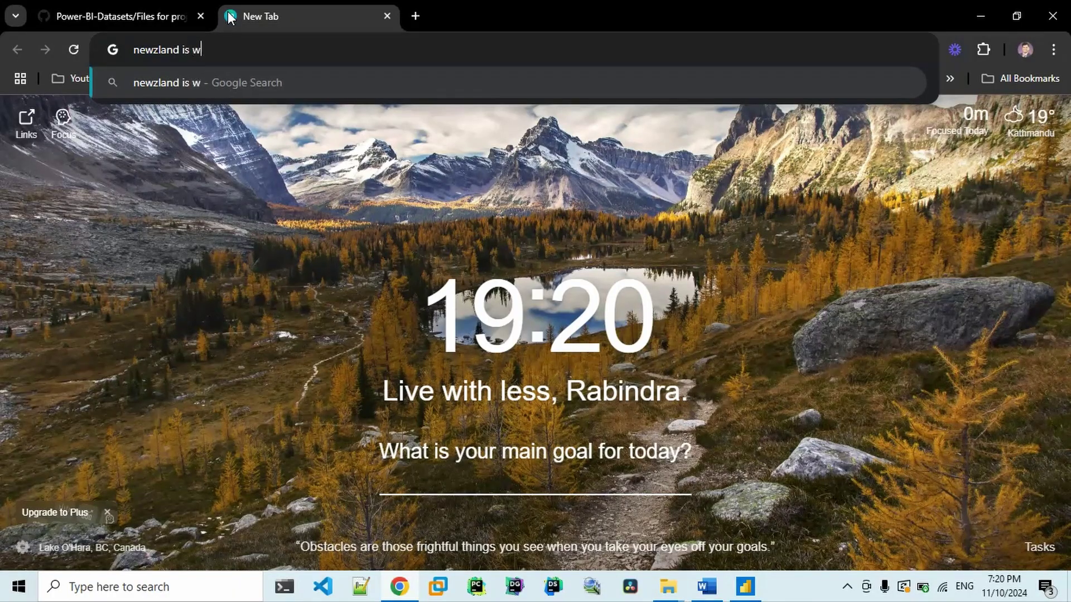
{"action": "type", "text": "hich continent"}
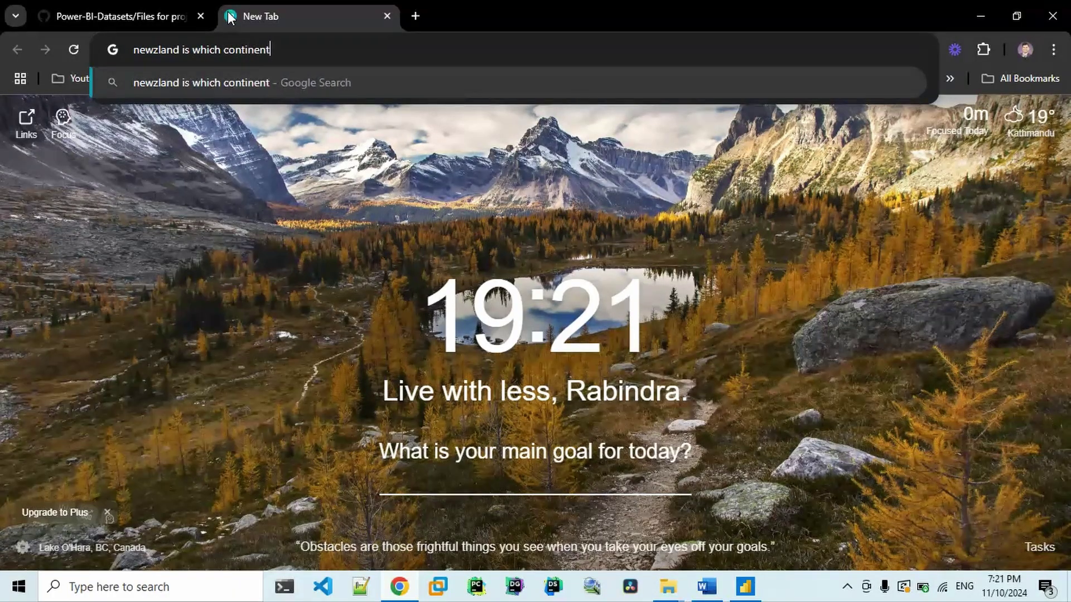
{"action": "key", "text": "Return"}
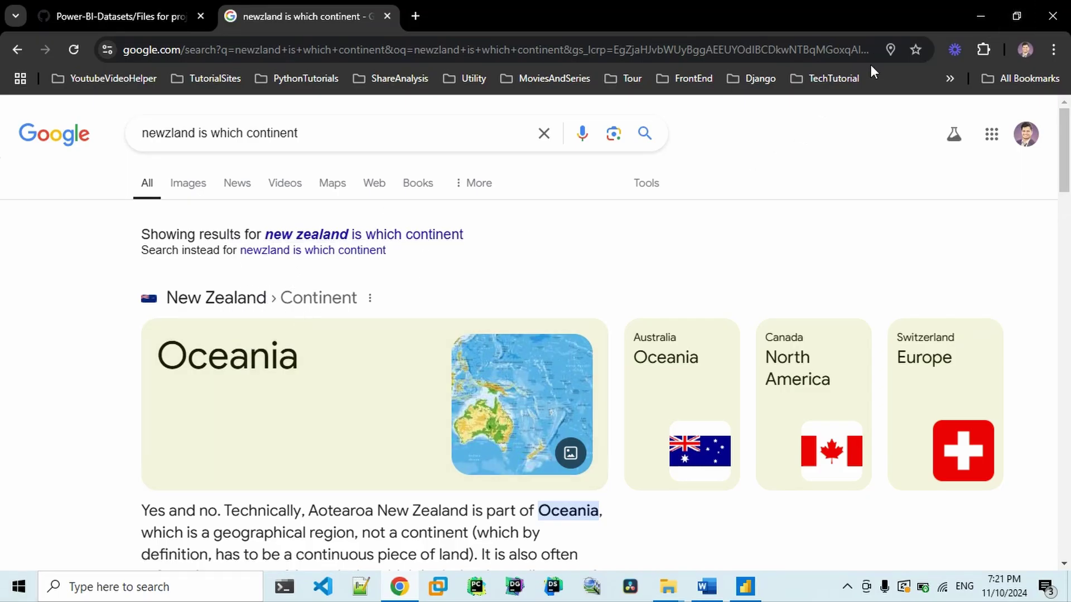
{"action": "left_click", "coordinate": [980, 10]}
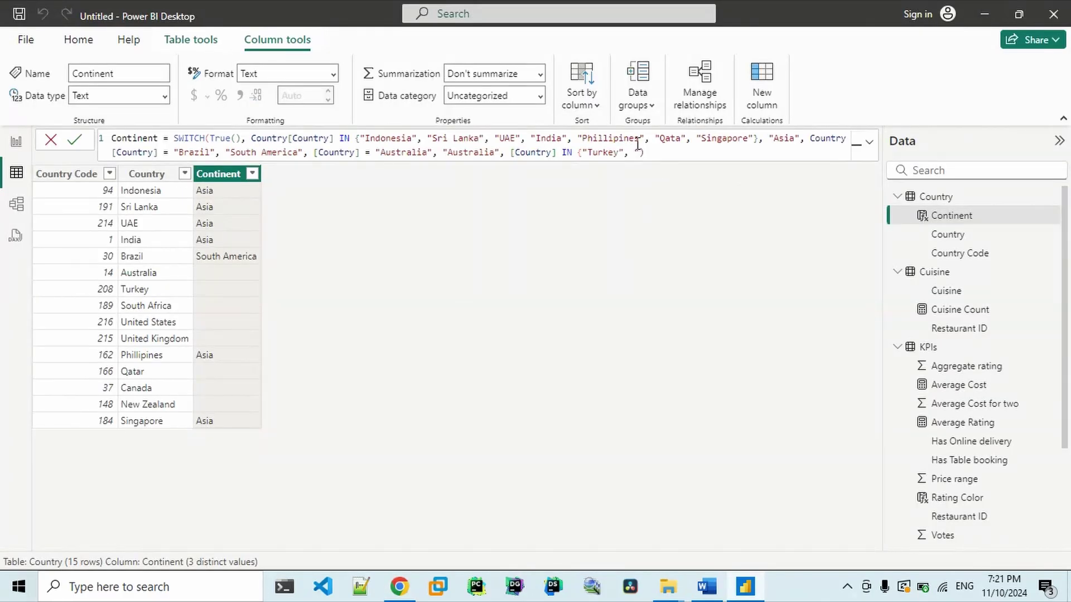
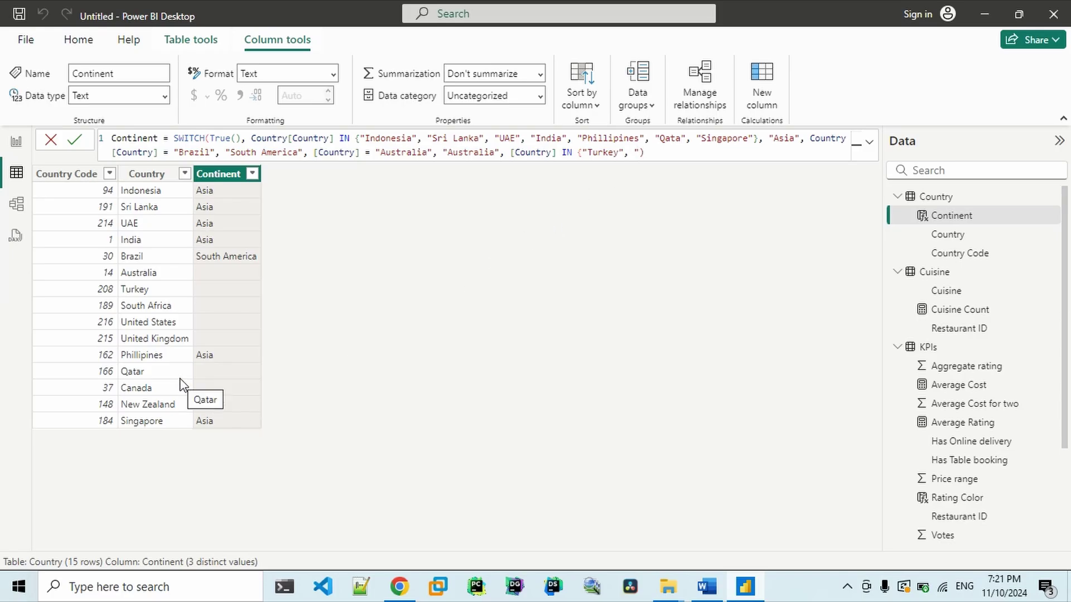
Step: Remove the trailing comma and stray quote after "Turkey" in the last IN list
{"action": "key", "text": "shift+Left"}
{"action": "key", "text": "shift+Left"}
{"action": "key", "text": "shift+Left"}
{"action": "key", "text": "BackSpace"}
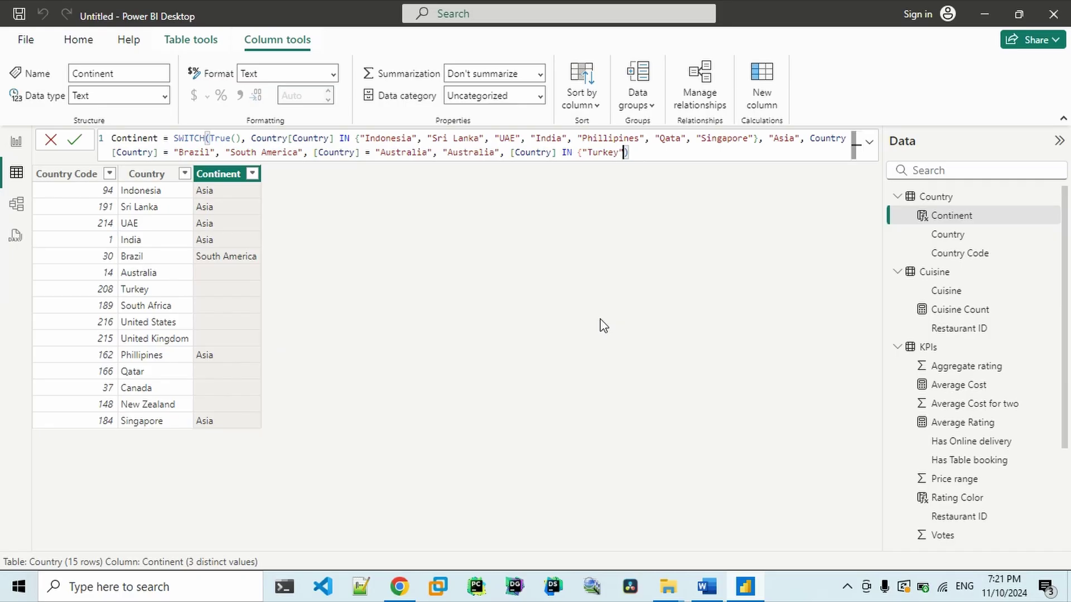
Step: Change the last condition from an IN list to [Country] = "Turkey" and return "Europe" for it
{"action": "key", "text": "Left"}
{"action": "key", "text": "Left"}
{"action": "key", "text": "Left"}
{"action": "key", "text": "Left"}
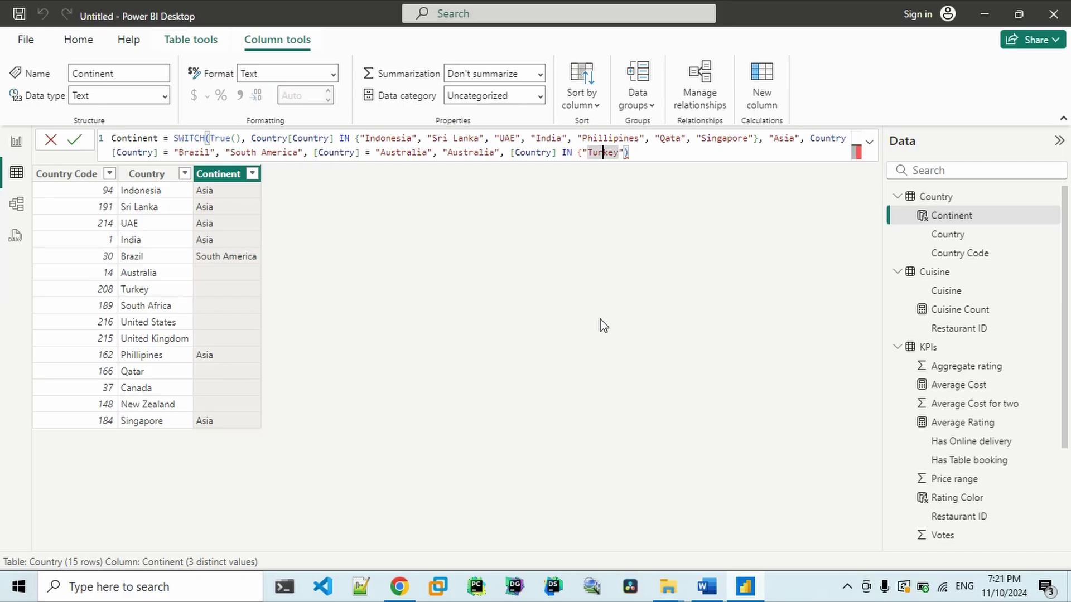
{"action": "double_click", "coordinate": [567, 151]}
{"action": "type", "text": "="}
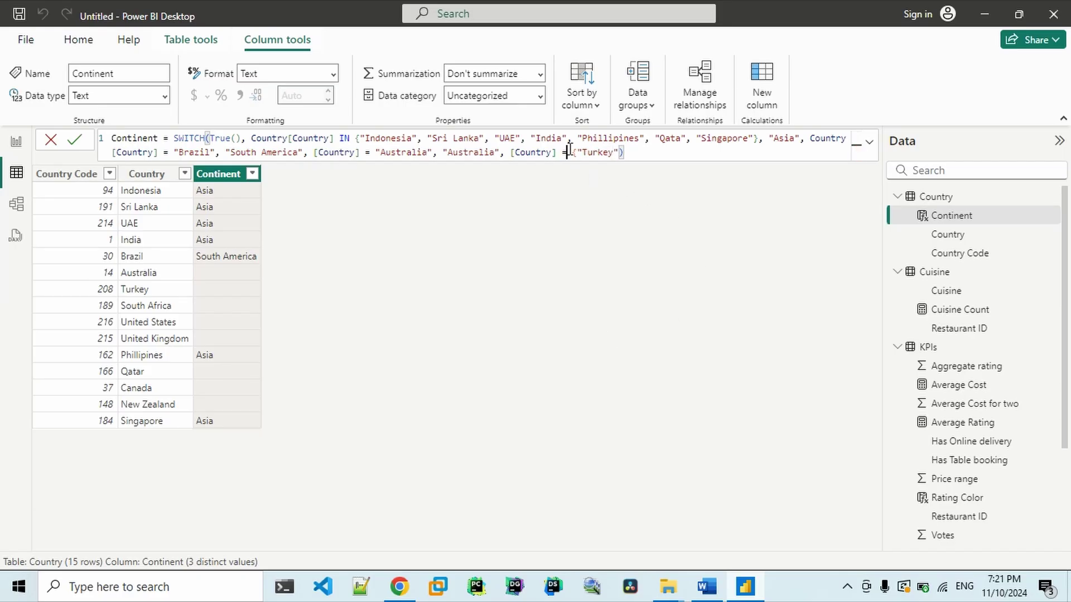
{"action": "key", "text": "Delete"}
{"action": "key", "text": "Right"}
{"action": "key", "text": "Right"}
{"action": "type", "text": ", \"Europe\""}
Step: Correct the misspelled Qatar entry in the Asia list to "Qatar" and commit the formula
{"action": "key", "text": "Up"}
{"action": "key", "text": "Right"}
{"action": "key", "text": "Right"}
{"action": "type", "text": "r"}
{"action": "key", "text": "Right"}
{"action": "key", "text": "Return"}
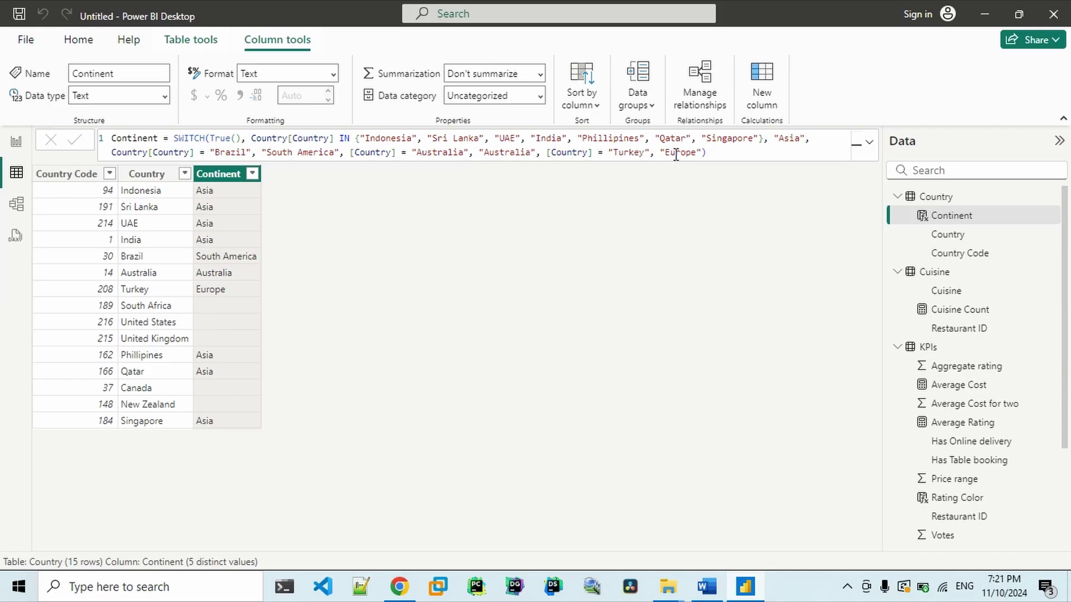
Step: Turn the Turkey condition's equals comparison into an In list opened before "Turkey"
{"action": "left_click", "coordinate": [602, 154]}
{"action": "key", "text": "Delete"}
{"action": "key", "text": "Delete"}
{"action": "type", "text": "In "}
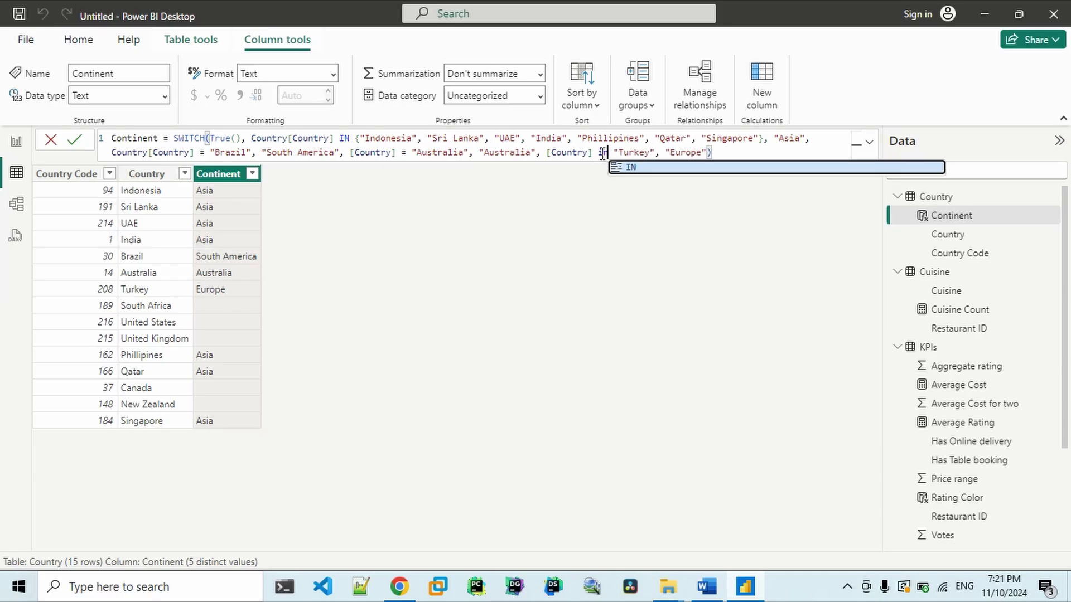
{"action": "type", "text": "{"}
{"action": "key", "text": "Right"}
{"action": "key", "text": "Right"}
{"action": "key", "text": "Right"}
{"action": "key", "text": "Right"}
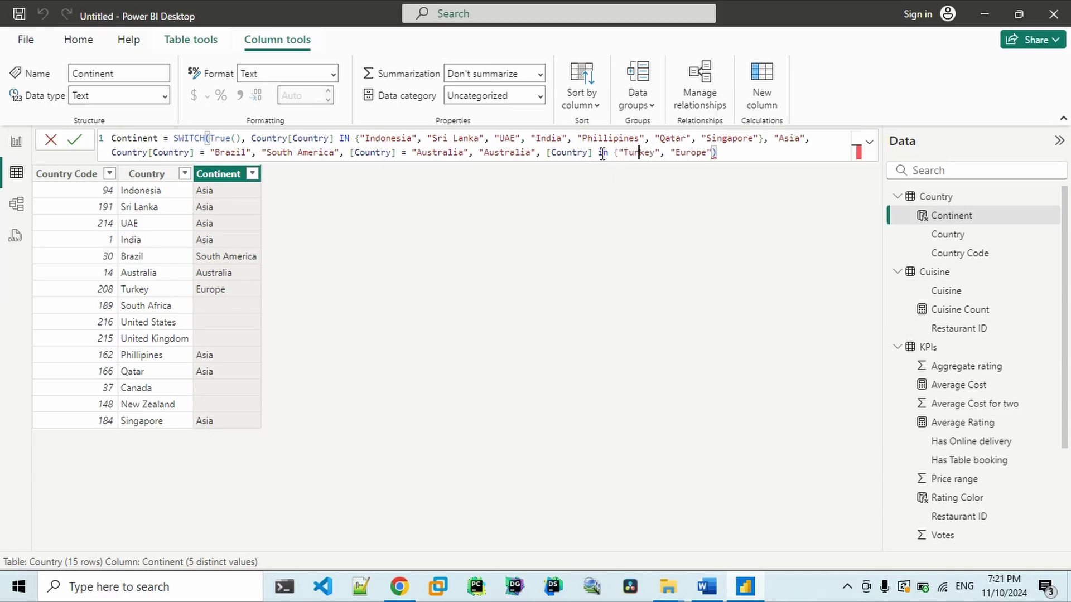
Step: Add "United Kingdom" to the Turkey list, close the list before the "Europe" result, and commit the formula
{"action": "type", "text": "\""}
{"action": "type", "text": "United"}
{"action": "type", "text": " King"}
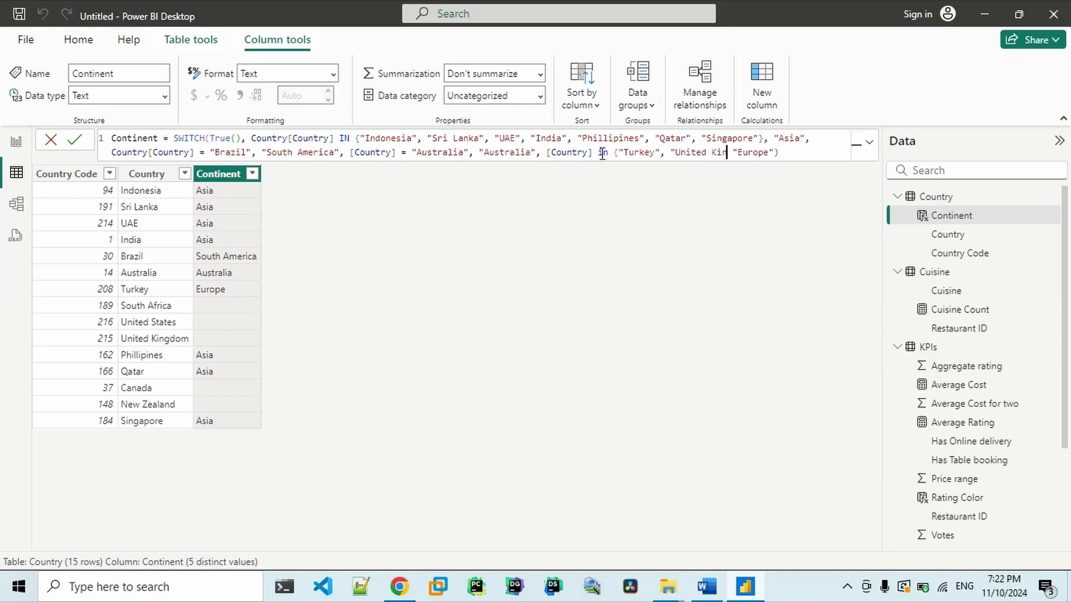
{"action": "type", "text": "dom\""}
{"action": "type", "text": "}"}
{"action": "type", "text": ","}
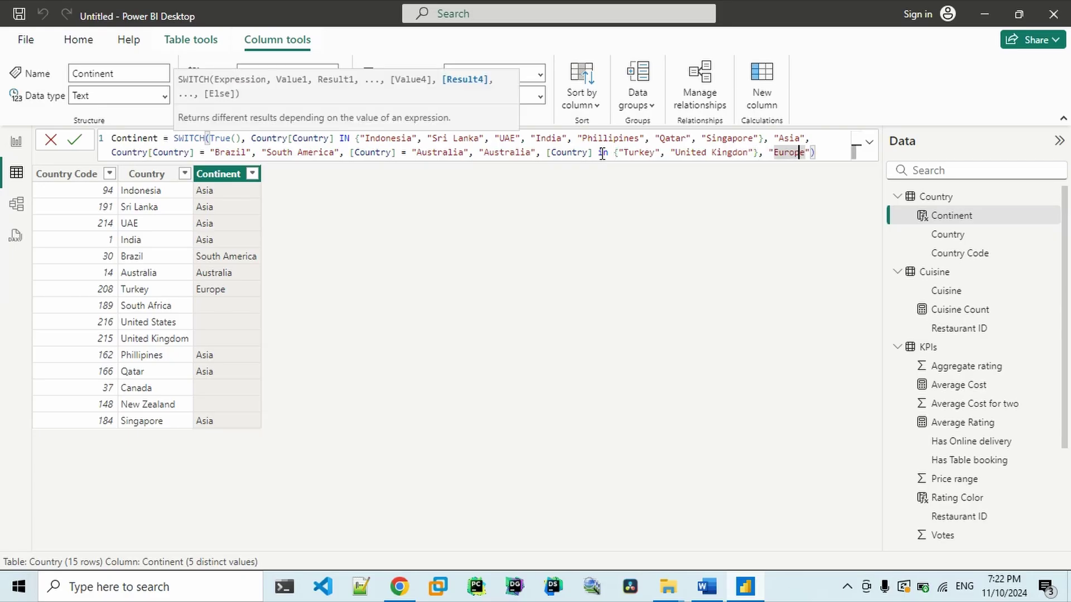
{"action": "key", "text": "Return"}
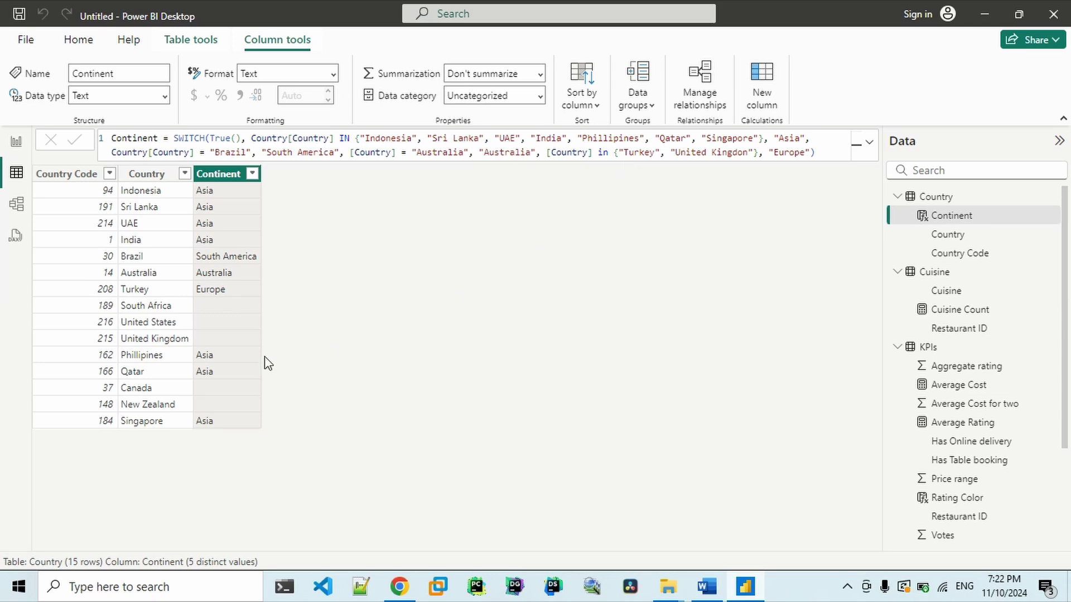
{"action": "left_click", "coordinate": [745, 153]}
{"action": "key", "text": "Return"}
Step: Append a copy of the [Country] = "Australia", "Australia" pair after the "Europe" result
{"action": "left_click_drag", "start_coordinate": [547, 152], "coordinate": [588, 152]}
{"action": "left_click_drag", "start_coordinate": [350, 153], "coordinate": [466, 155]}
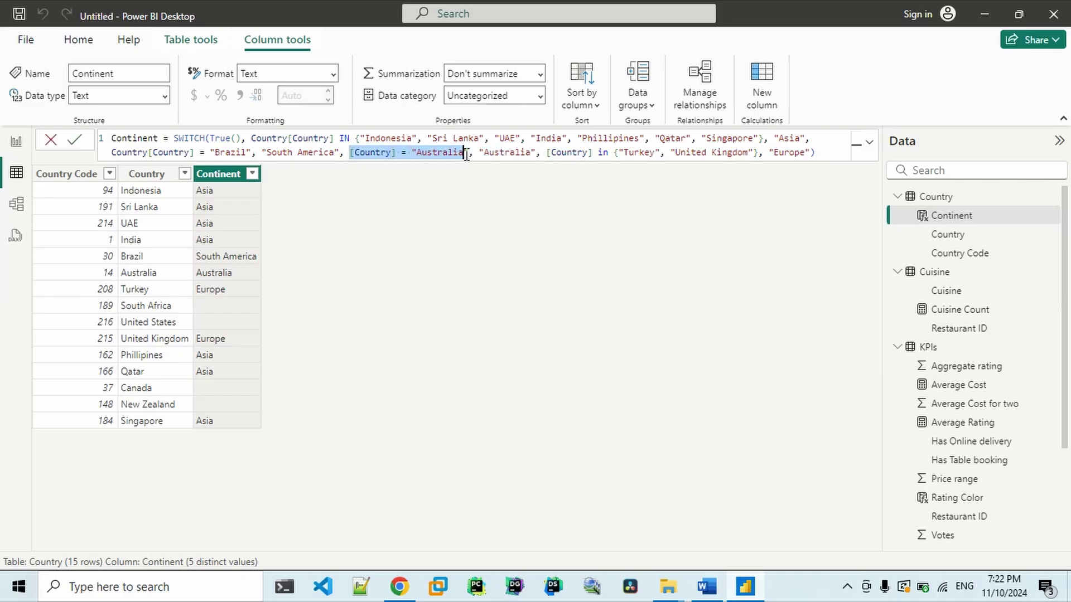
{"action": "key", "text": "shift+Right"}
{"action": "key", "text": "shift+Right"}
{"action": "key", "text": "shift+Right"}
{"action": "key", "text": "shift+Right"}
{"action": "key", "text": "shift+Right"}
{"action": "key", "text": "shift+Right"}
{"action": "key", "text": "shift+Right"}
{"action": "key", "text": "shift+Right"}
{"action": "key", "text": "shift+Right"}
{"action": "key", "text": "shift+Right"}
{"action": "key", "text": "shift+Right"}
{"action": "key", "text": "shift+Right"}
{"action": "key", "text": "ctrl+c"}
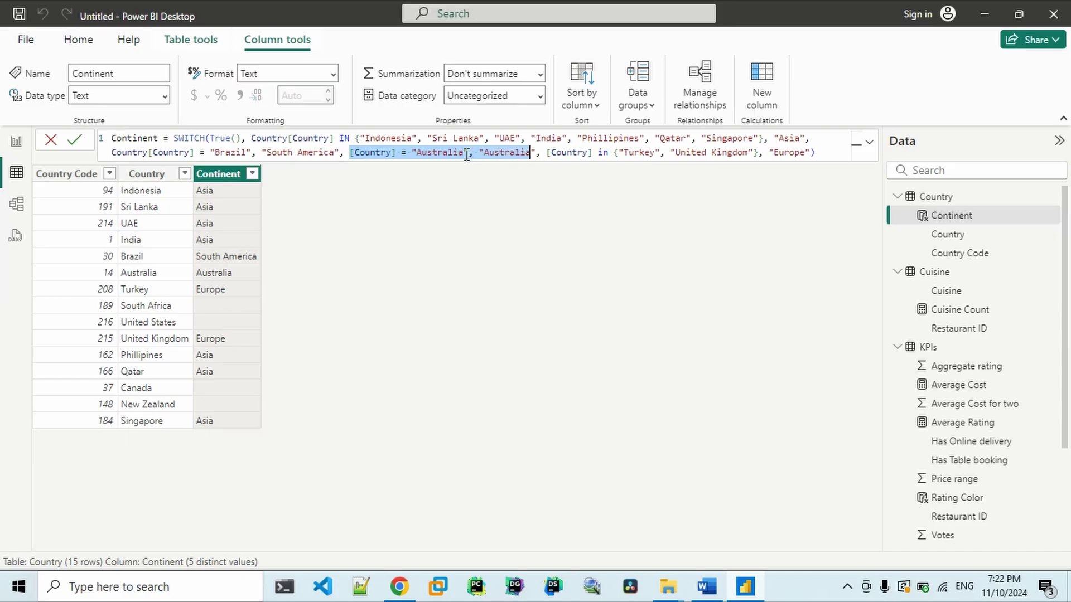
{"action": "key", "text": "Right"}
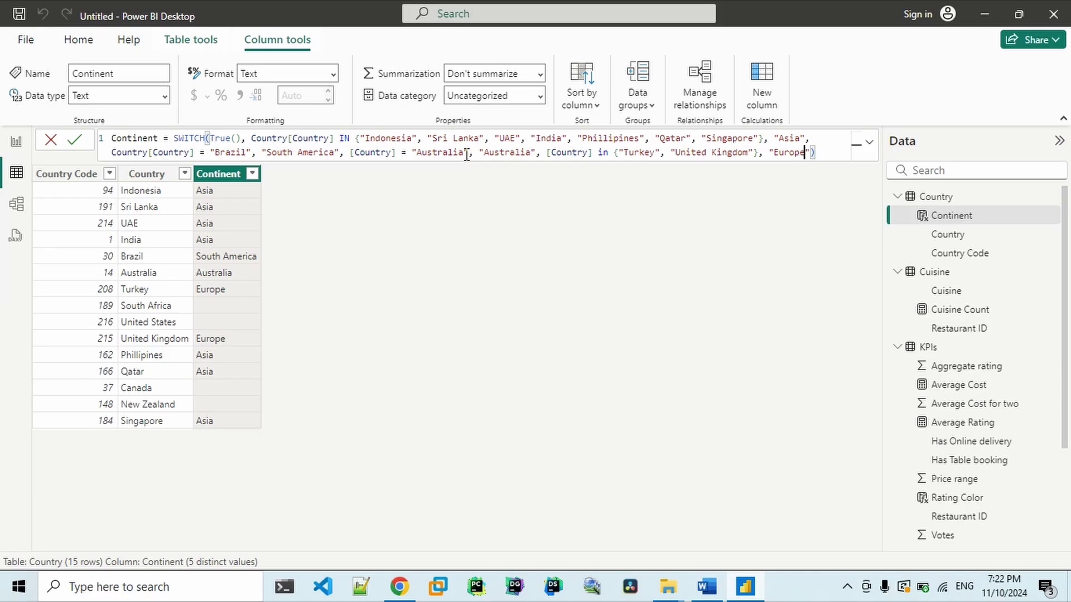
{"action": "type", "text": "\","}
{"action": "key", "text": "ctrl+v"}
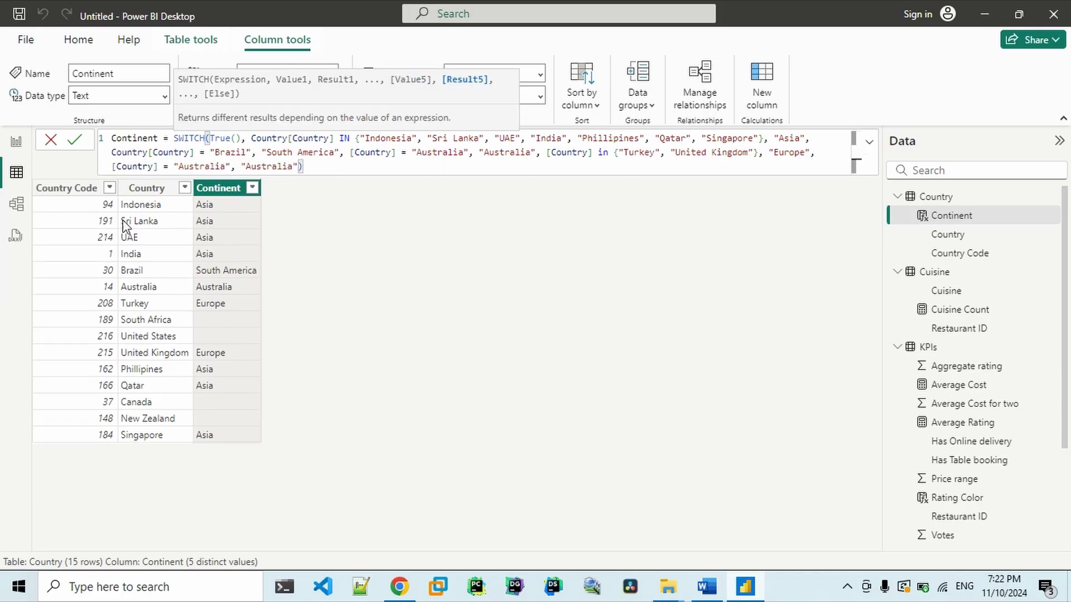
Step: Change the copied pair to test for "South Africa" and return "Africa"
{"action": "double_click", "coordinate": [196, 166]}
{"action": "type", "text": "South Af"}
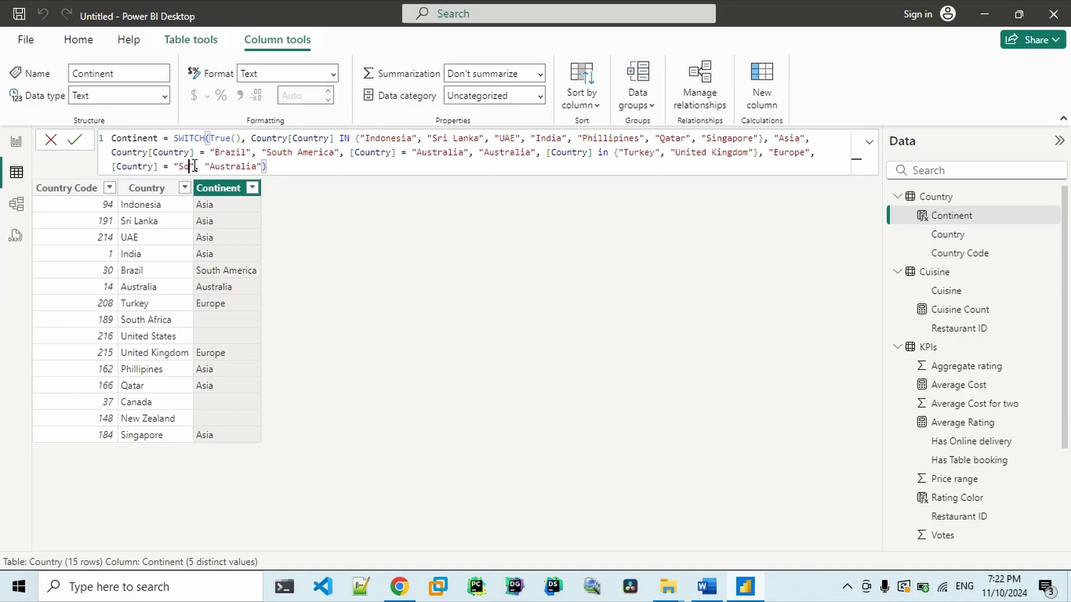
{"action": "type", "text": "rica"}
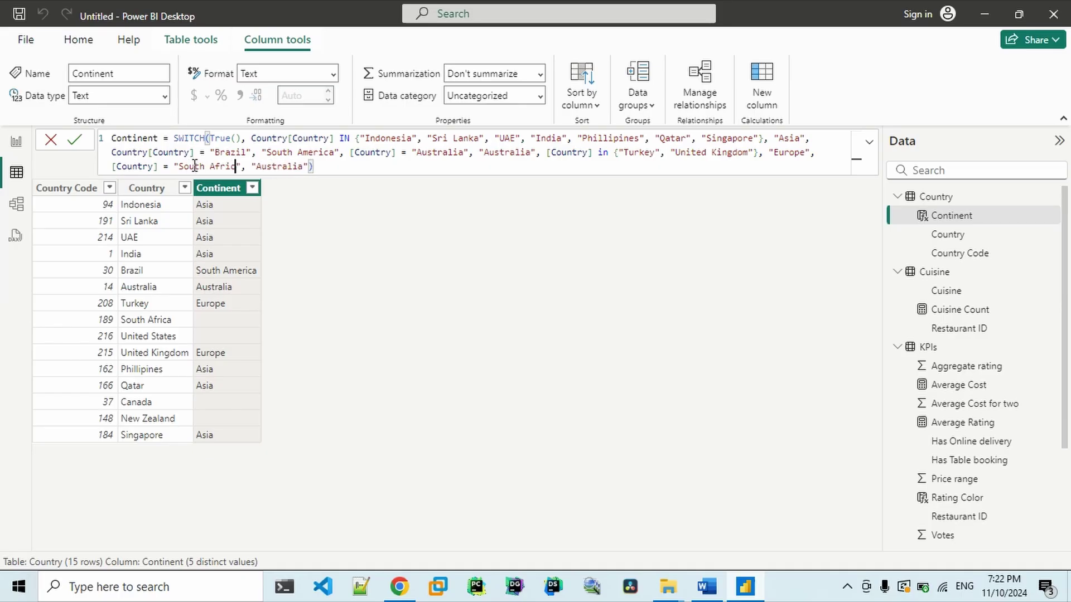
{"action": "key", "text": "shift+Right"}
{"action": "key", "text": "shift+Right"}
{"action": "key", "text": "shift+Right"}
{"action": "key", "text": "shift+Right"}
{"action": "key", "text": "shift+Right"}
{"action": "key", "text": "shift+Right"}
{"action": "key", "text": "shift+Right"}
{"action": "key", "text": "shift+Right"}
{"action": "key", "text": "shift+Right"}
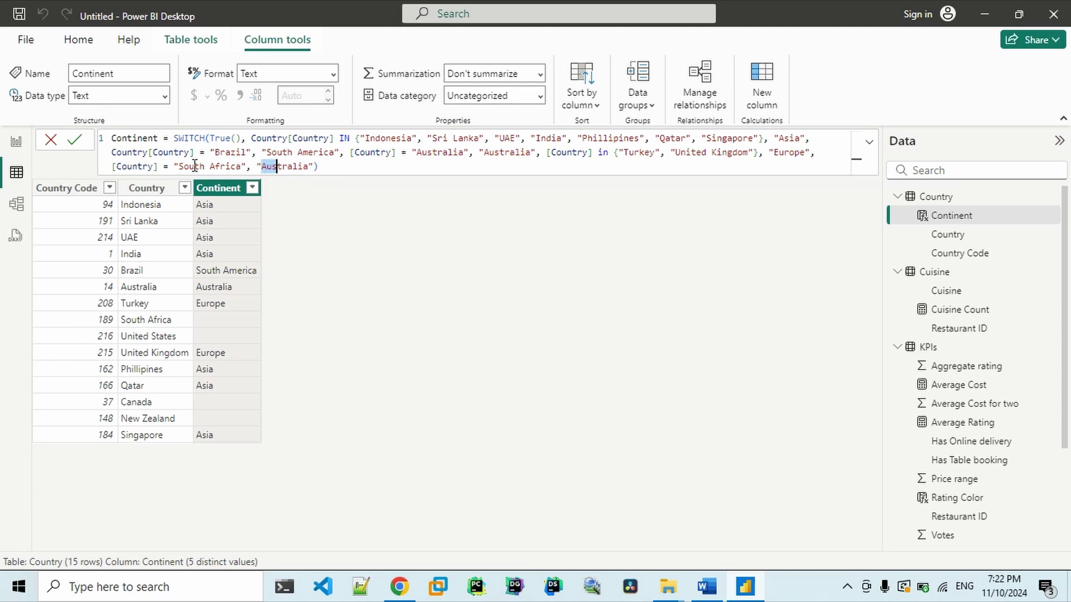
{"action": "type", "text": "Africa\""}
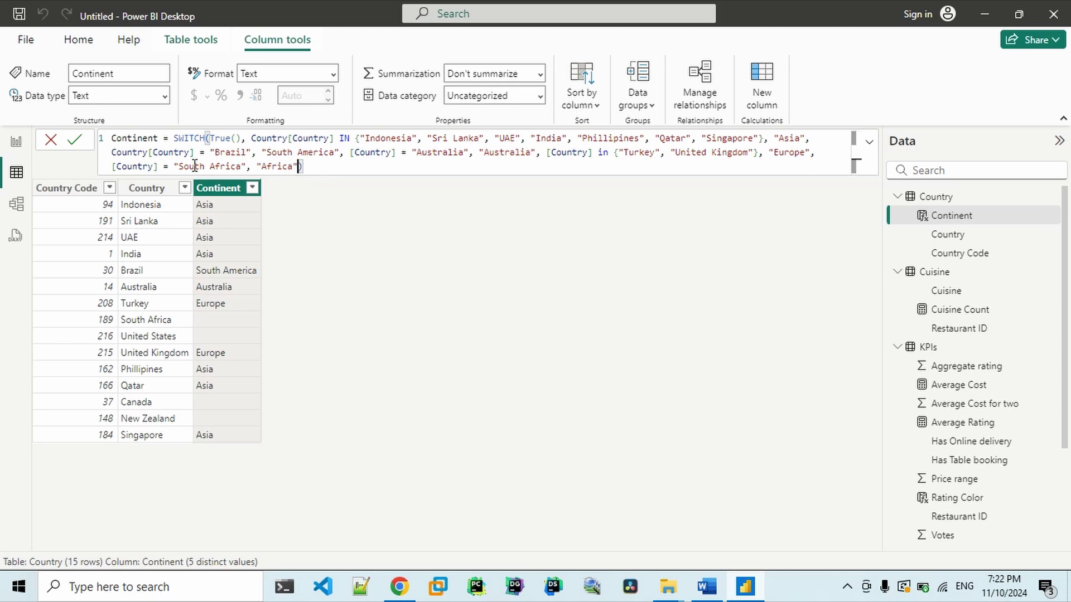
Step: Append another copy of the Australia pair and turn its condition into an In list starting with "United States"
{"action": "type", "text": ","}
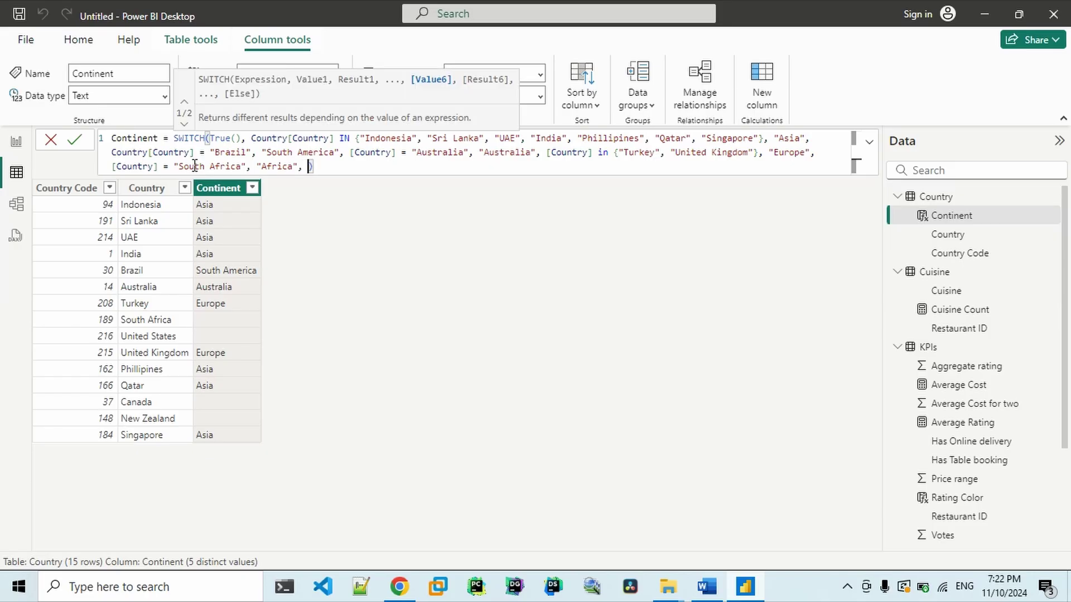
{"action": "type", "text": "[Country] = \"Australia\", \"Australia\""}
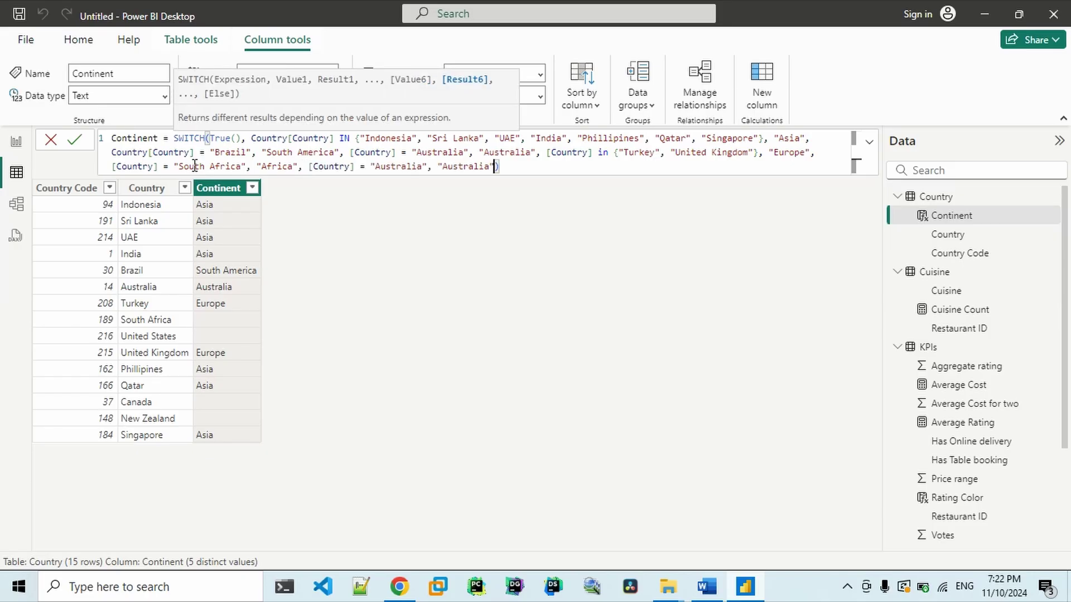
{"action": "double_click", "coordinate": [381, 162]}
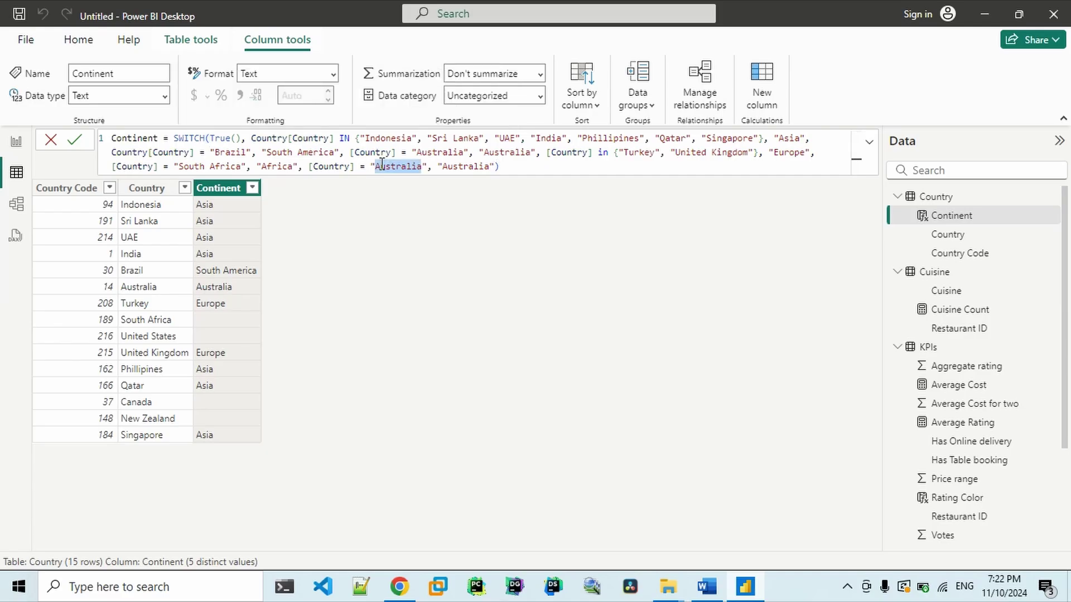
{"action": "type", "text": "United"}
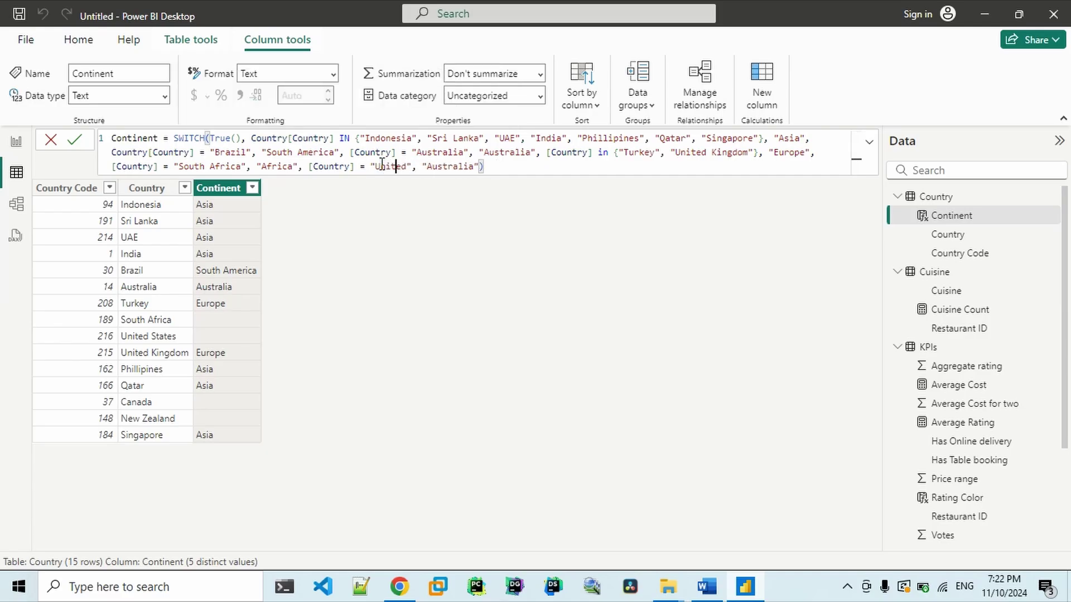
{"action": "key", "text": "BackSpace"}
{"action": "type", "text": "in "}
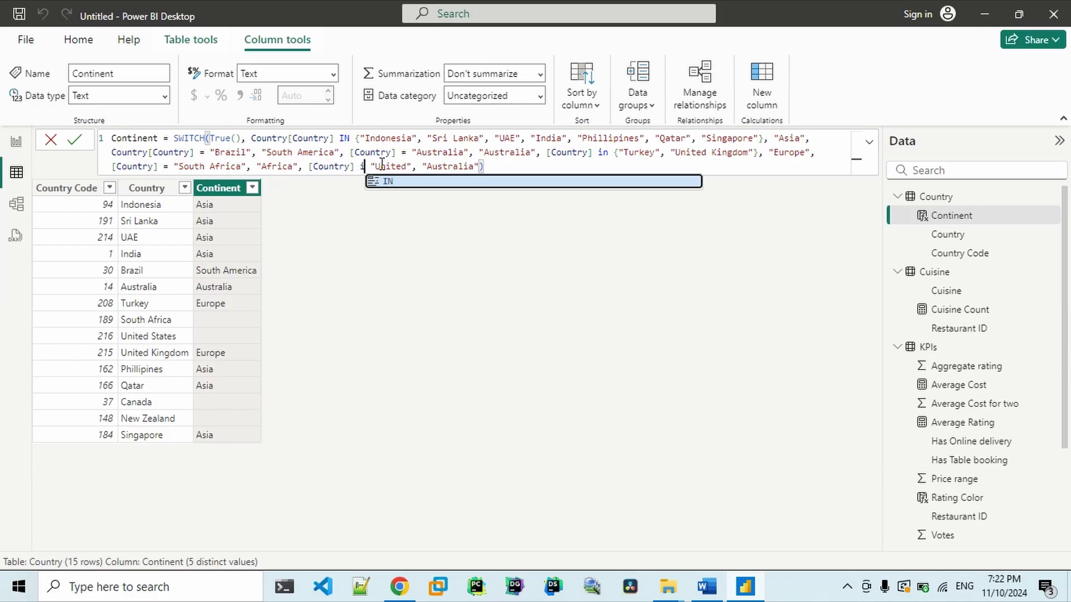
{"action": "type", "text": "{"}
{"action": "key", "text": "Right"}
{"action": "key", "text": "Right"}
{"action": "key", "text": "Right"}
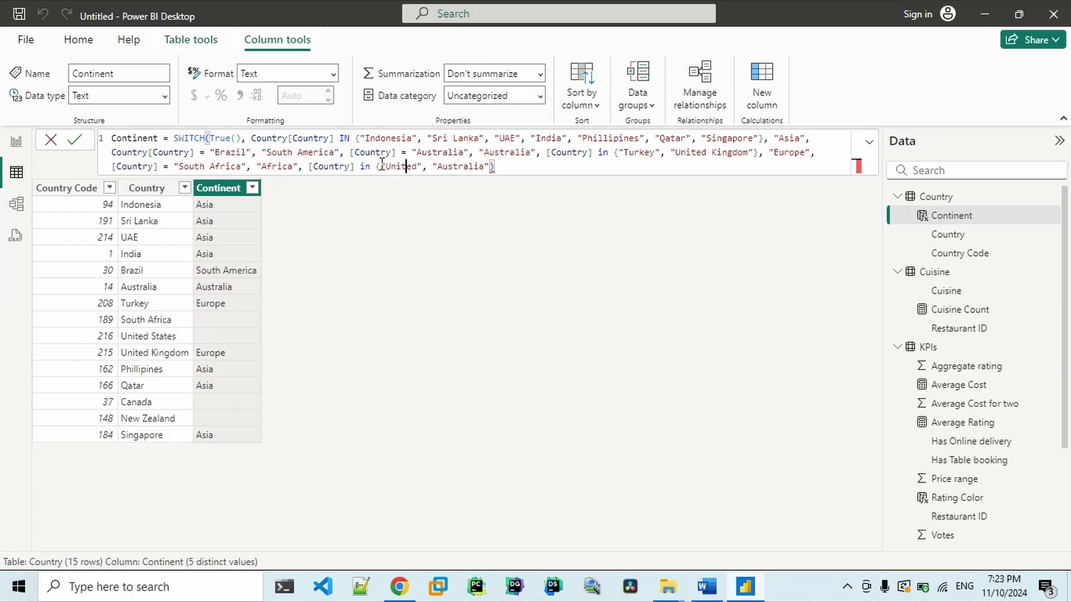
{"action": "type", "text": "State"}
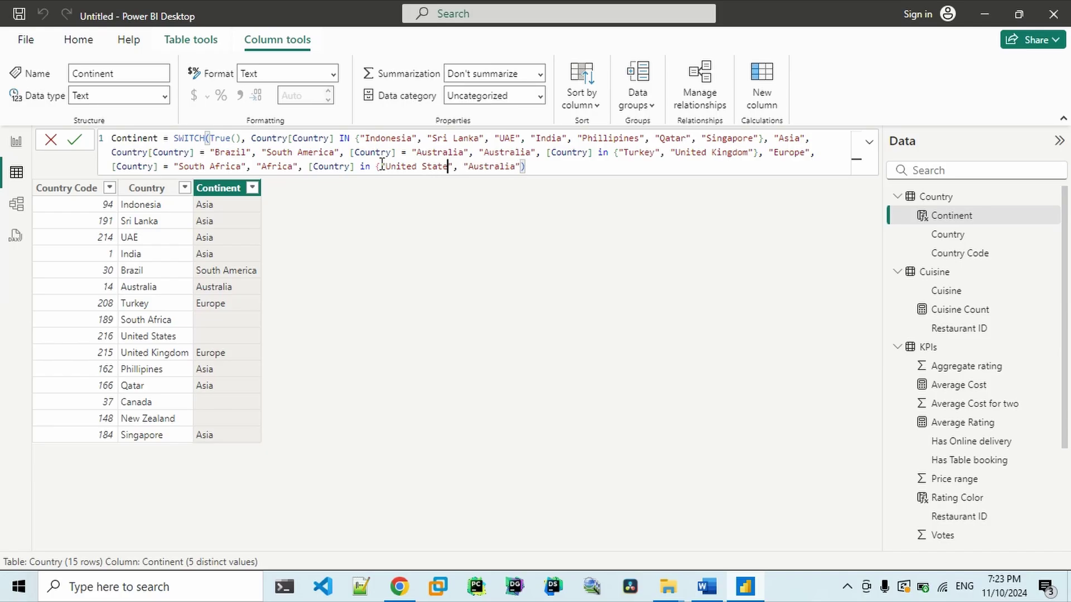
{"action": "type", "text": "s"}
Step: Replace the remaining "Australia" with "Canada", close the list, and enter South America as its result
{"action": "key", "text": "Right"}
{"action": "key", "text": "Right"}
{"action": "key", "text": "Right"}
{"action": "key", "text": "Right"}
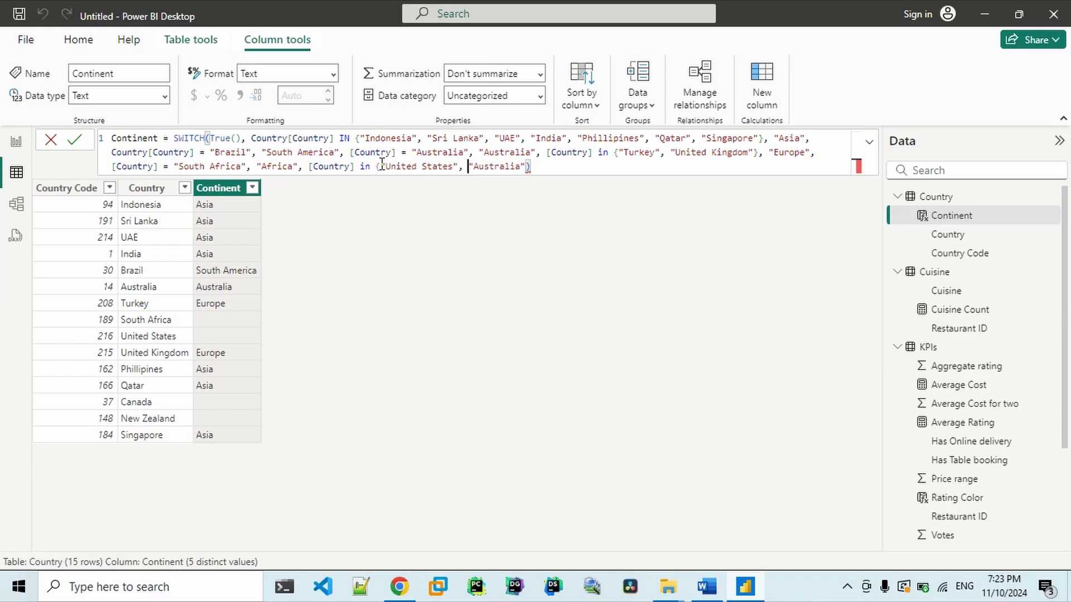
{"action": "key", "text": "shift+Right"}
{"action": "key", "text": "shift+Right"}
{"action": "key", "text": "shift+Right"}
{"action": "key", "text": "shift+Right"}
{"action": "key", "text": "shift+Right"}
{"action": "key", "text": "shift+Right"}
{"action": "key", "text": "shift+Right"}
{"action": "key", "text": "shift+Right"}
{"action": "key", "text": "shift+Right"}
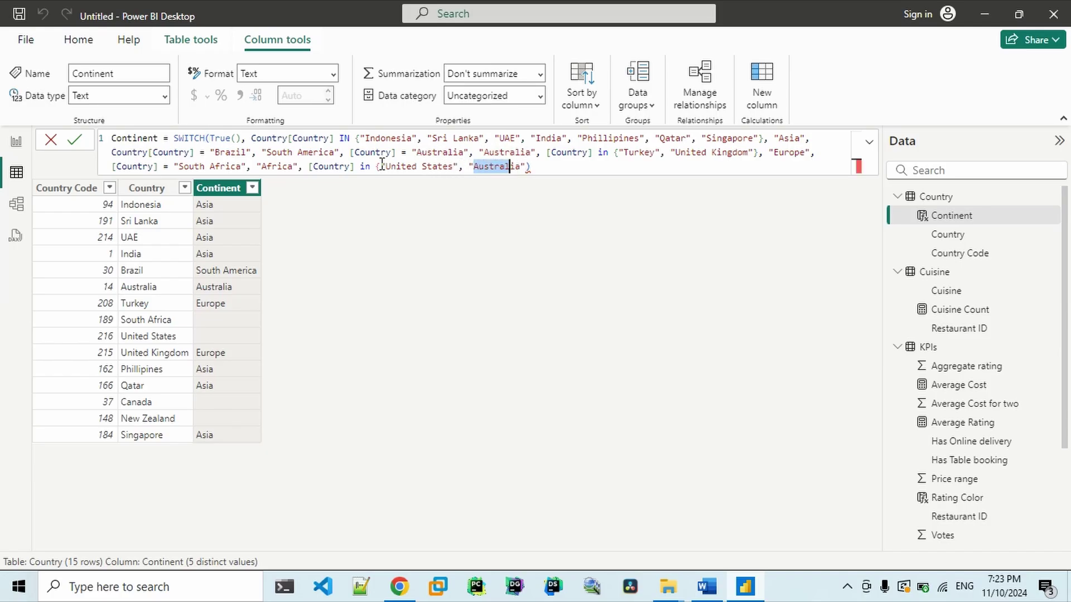
{"action": "type", "text": "Canada\""}
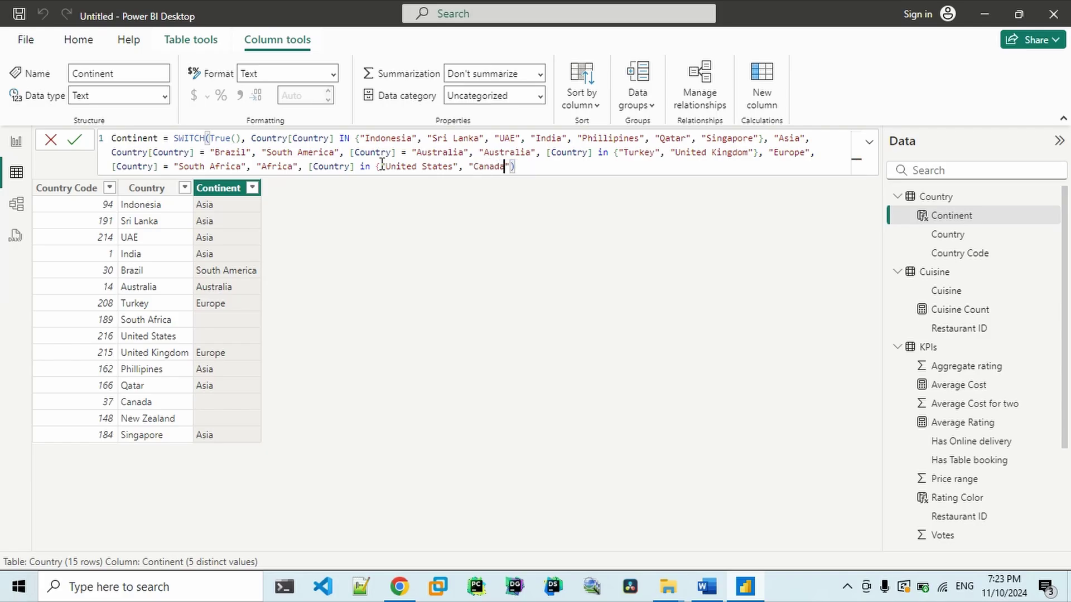
{"action": "type", "text": "}, \"S"}
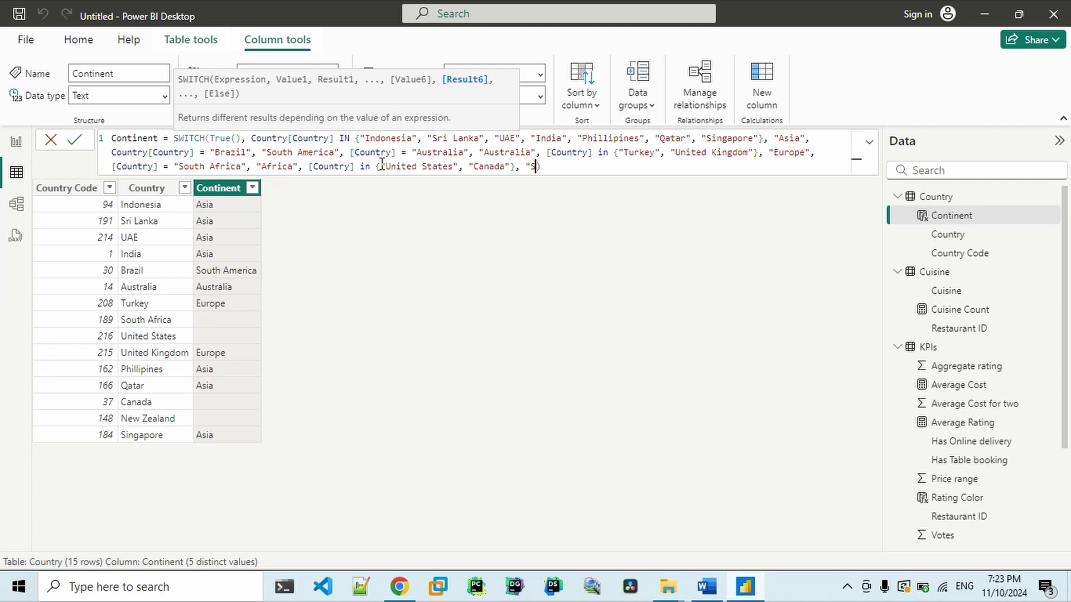
{"action": "type", "text": "outh America"}
{"action": "key", "text": "Return"}
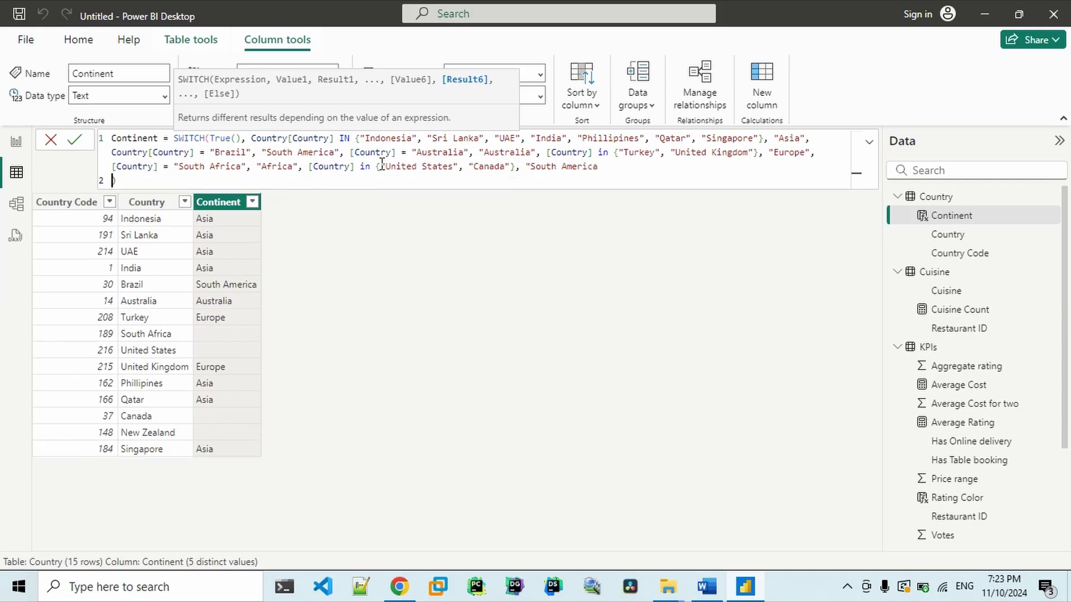
{"action": "double_click", "coordinate": [274, 153]}
{"action": "type", "text": "Nor"}
{"action": "key", "text": "BackSpace"}
{"action": "key", "text": "BackSpace"}
{"action": "key", "text": "BackSpace"}
{"action": "type", "text": "Sout"}
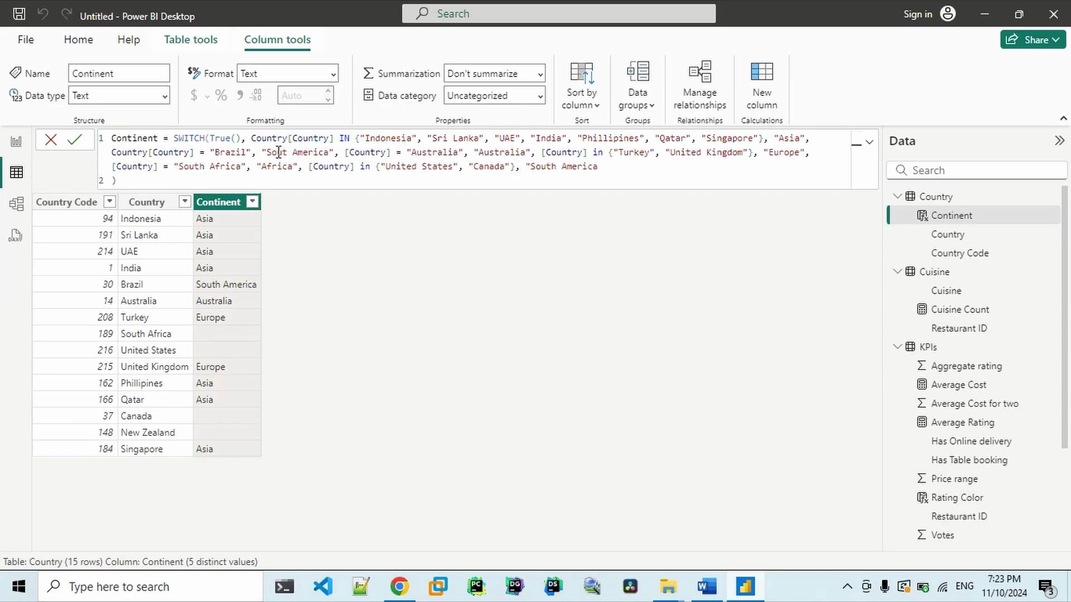
{"action": "type", "text": "h"}
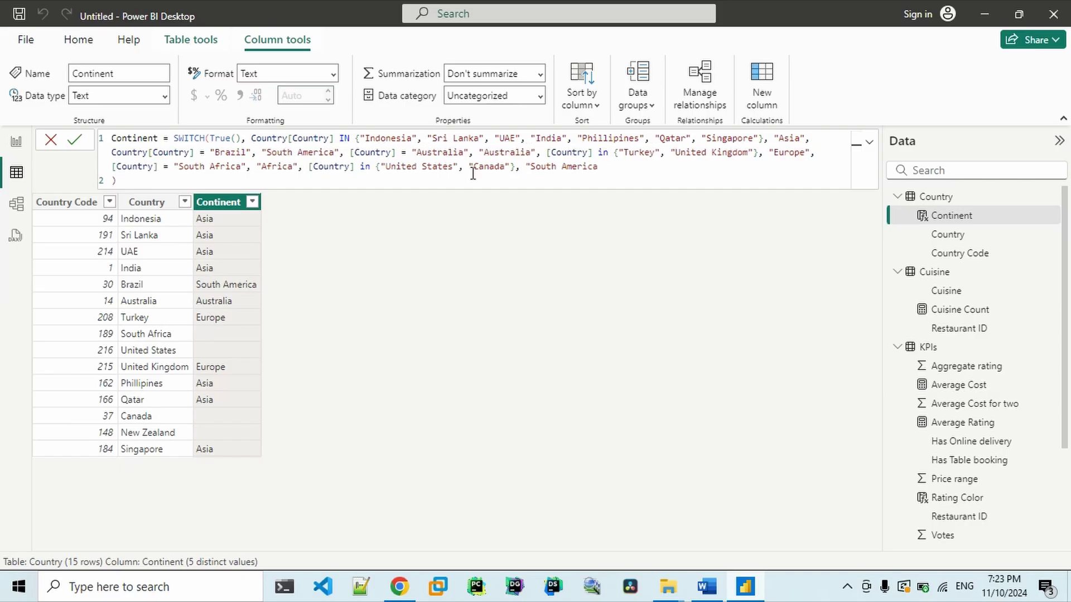
Step: Change the United States and Canada result to "North America" with its closing quote and commit the formula
{"action": "double_click", "coordinate": [540, 168]}
{"action": "type", "text": "North"}
{"action": "key", "text": "Down"}
{"action": "type", "text": "\""}
{"action": "key", "text": "Return"}
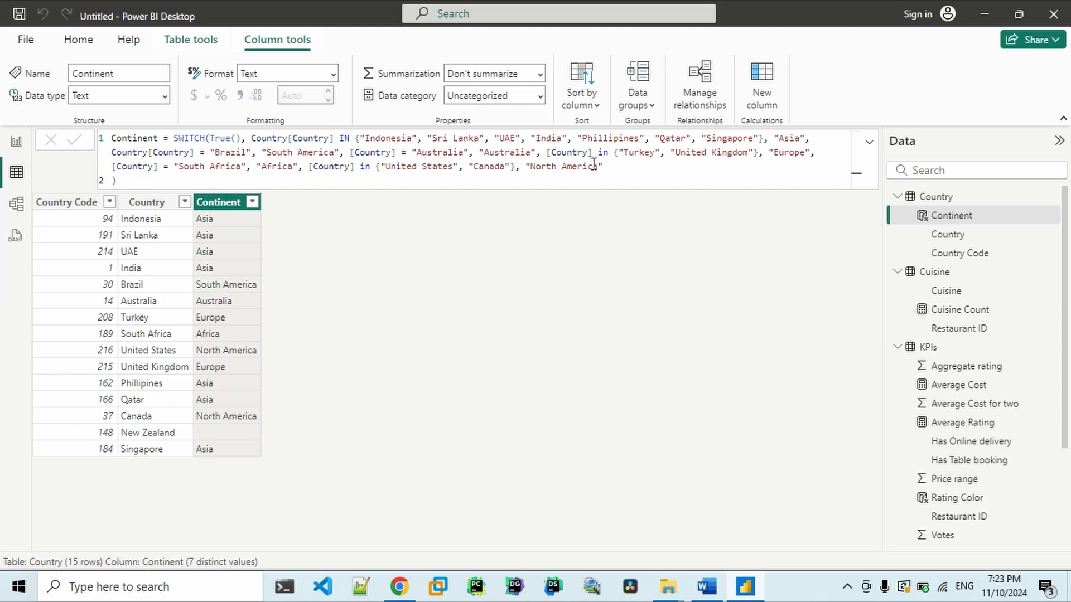
Step: Append a copy of the Country[Country] = "Brazil", "South America" pair after the "North America" result
{"action": "left_click", "coordinate": [612, 167]}
{"action": "type", "text": "\""}
{"action": "key", "text": "BackSpace"}
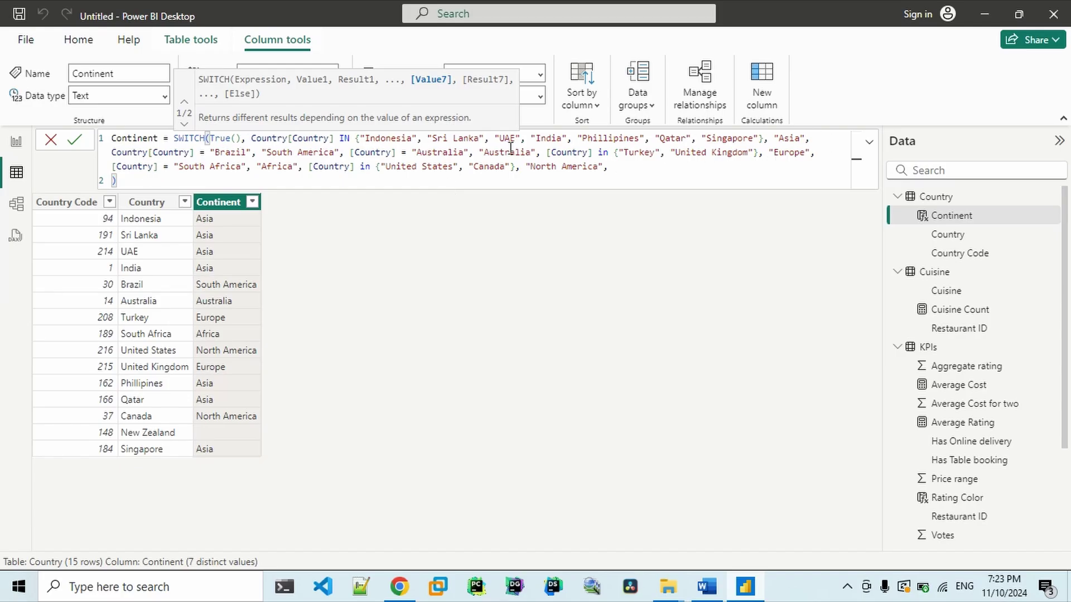
{"action": "left_click_drag", "start_coordinate": [113, 149], "coordinate": [340, 152]}
{"action": "key", "text": "ctrl+c"}
{"action": "left_click", "coordinate": [628, 171]}
{"action": "key", "text": "ctrl+v"}
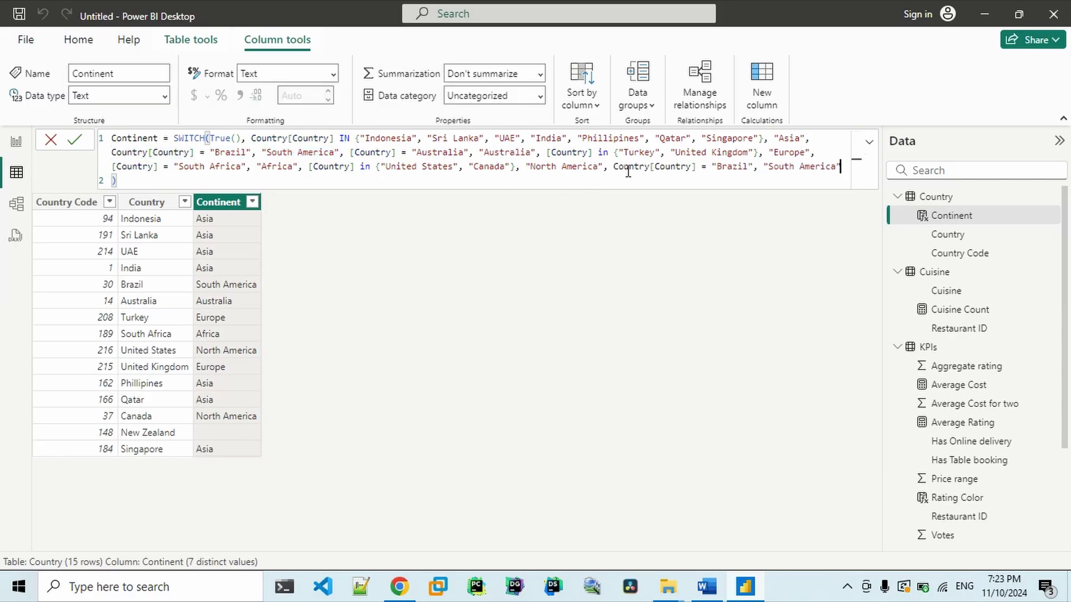
Step: Replace "Brazil" with "New Zealand" in the last condition of the Continent formula
{"action": "double_click", "coordinate": [727, 169]}
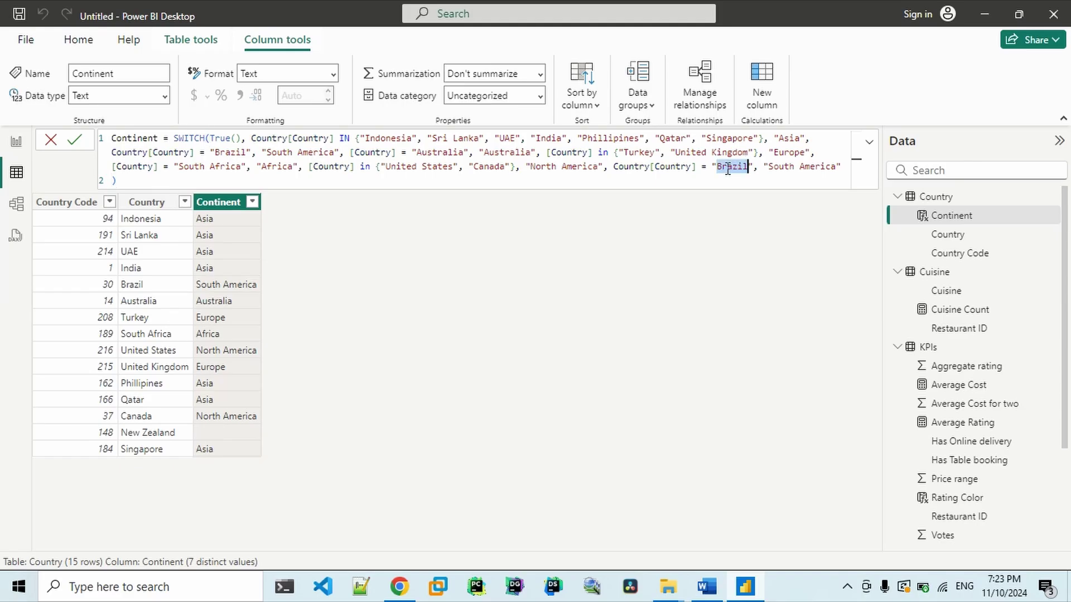
{"action": "type", "text": "w Zeala"}
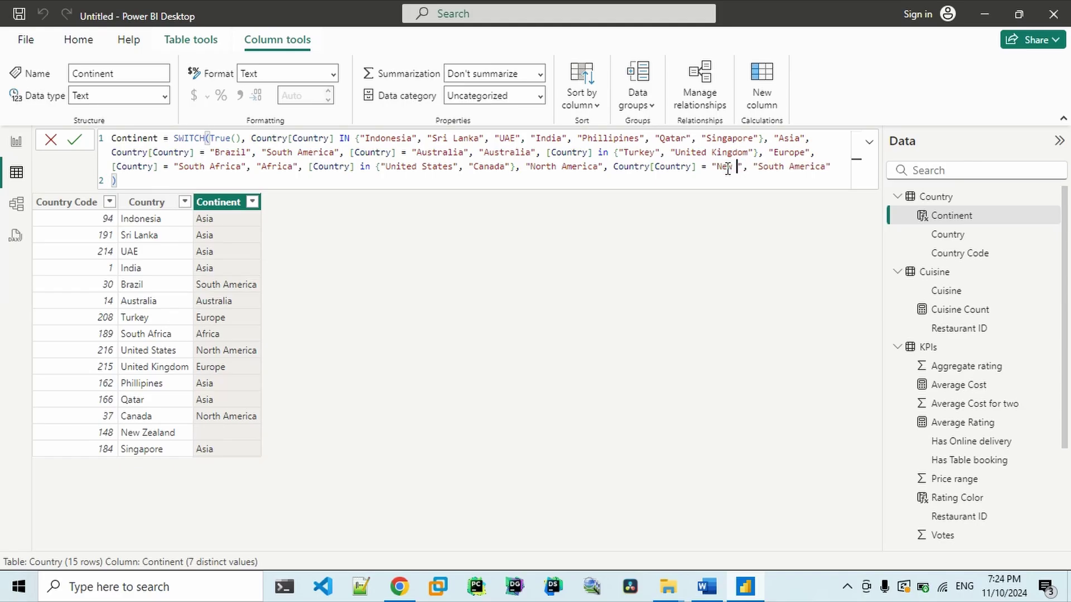
{"action": "type", "text": "nd"}
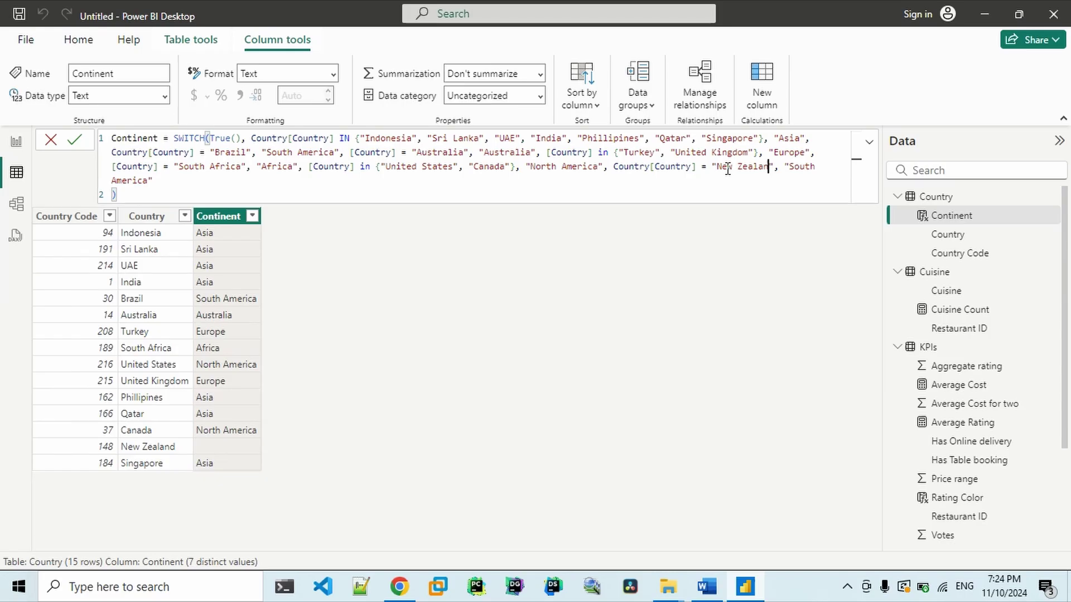
Step: Change the New Zealand result from the copied continent name to "Oceana" and commit the Continent formula
{"action": "key", "text": "Right"}
{"action": "key", "text": "shift+Right"}
{"action": "key", "text": "shift+Right"}
{"action": "key", "text": "shift+Right"}
{"action": "key", "text": "shift+Right"}
{"action": "key", "text": "shift+Right"}
{"action": "key", "text": "shift+Right"}
{"action": "key", "text": "shift+Right"}
{"action": "key", "text": "shift+Right"}
{"action": "key", "text": "shift+Right"}
{"action": "key", "text": "shift+Right"}
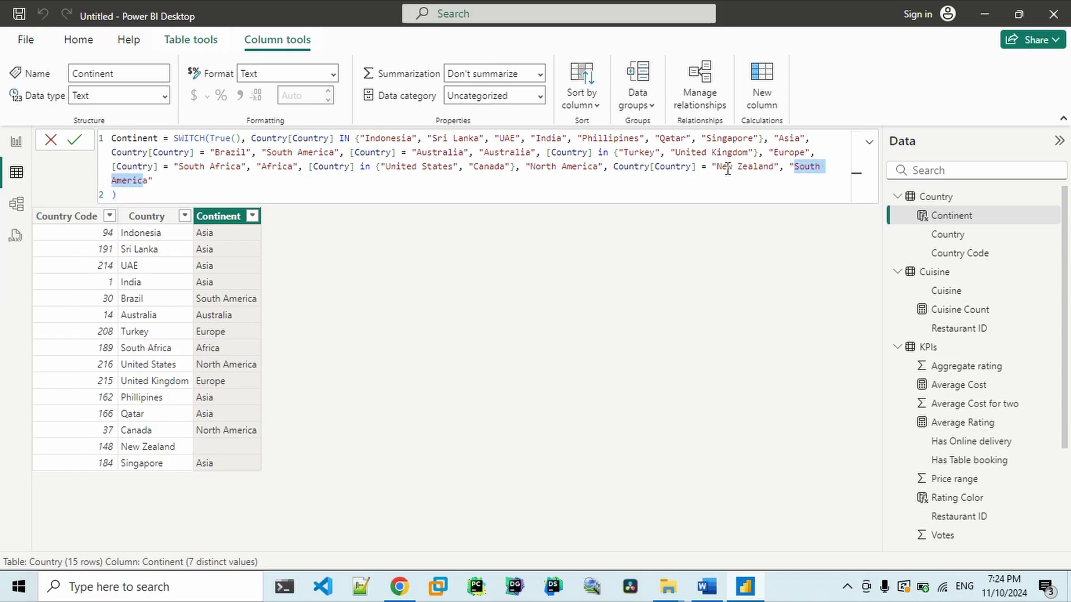
{"action": "type", "text": "Ocean"}
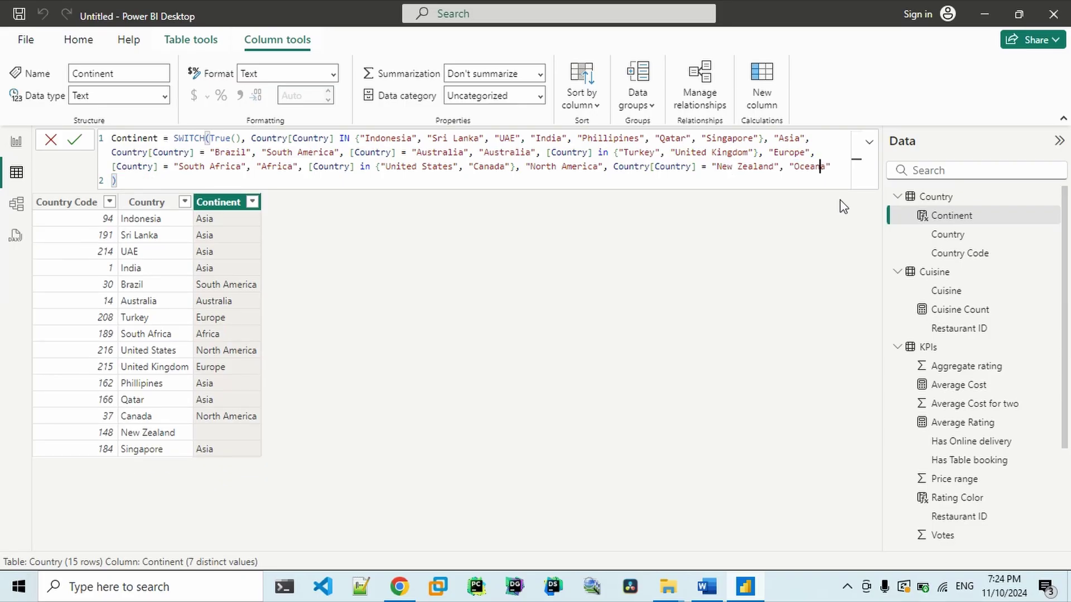
{"action": "key", "text": "Return"}
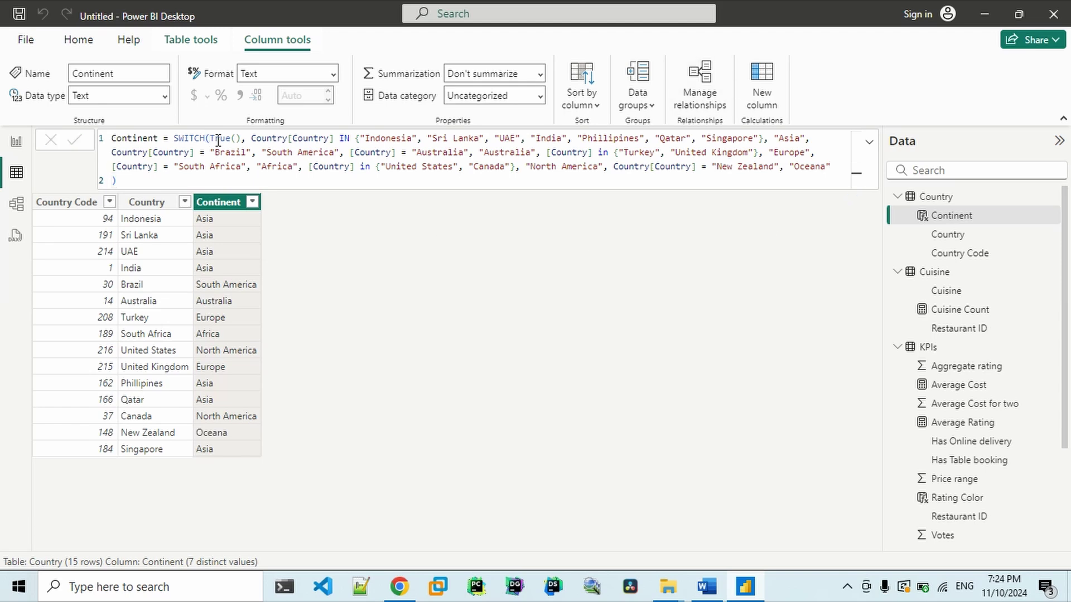
Step: Switch to the Word project brief and colour the task 3 instruction about the Continent column red
{"action": "left_click", "coordinate": [715, 594]}
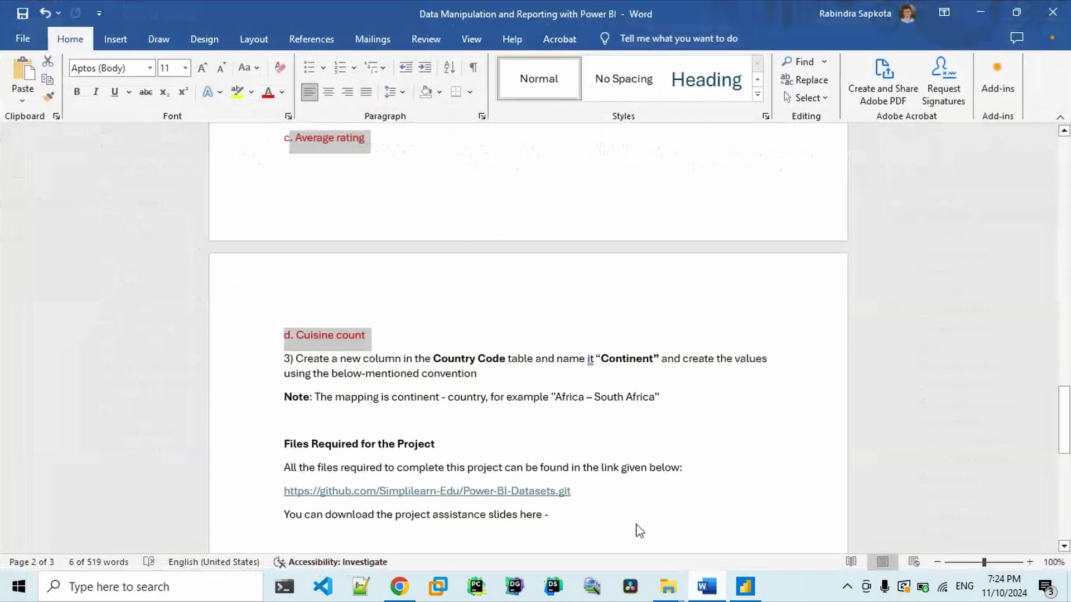
{"action": "left_click", "coordinate": [547, 380], "text": "shift"}
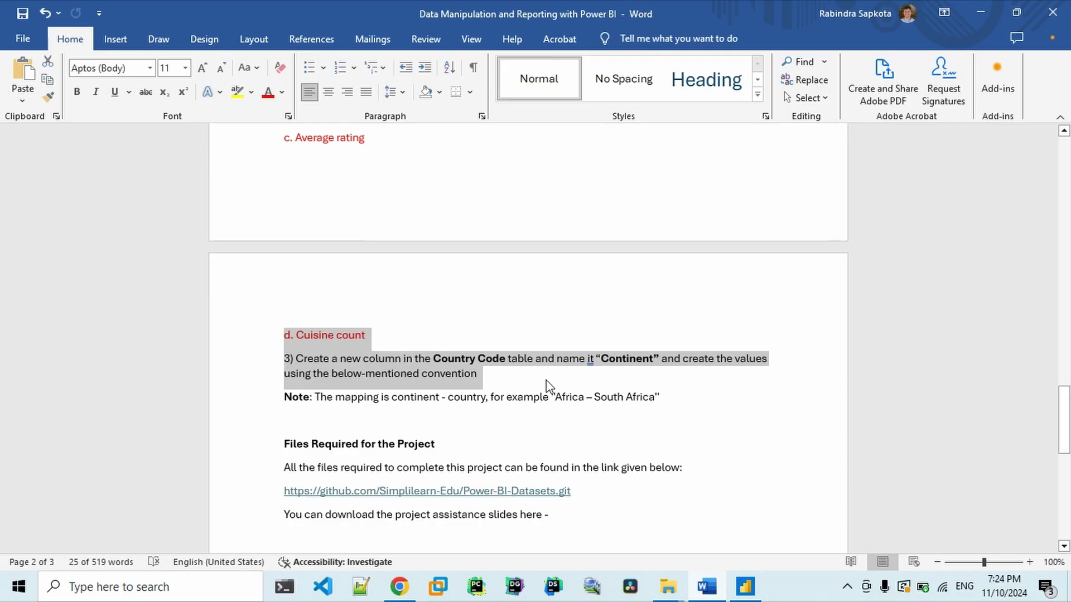
{"action": "left_click", "coordinate": [268, 94]}
{"action": "left_click_drag", "start_coordinate": [1066, 405], "coordinate": [1032, 170]}
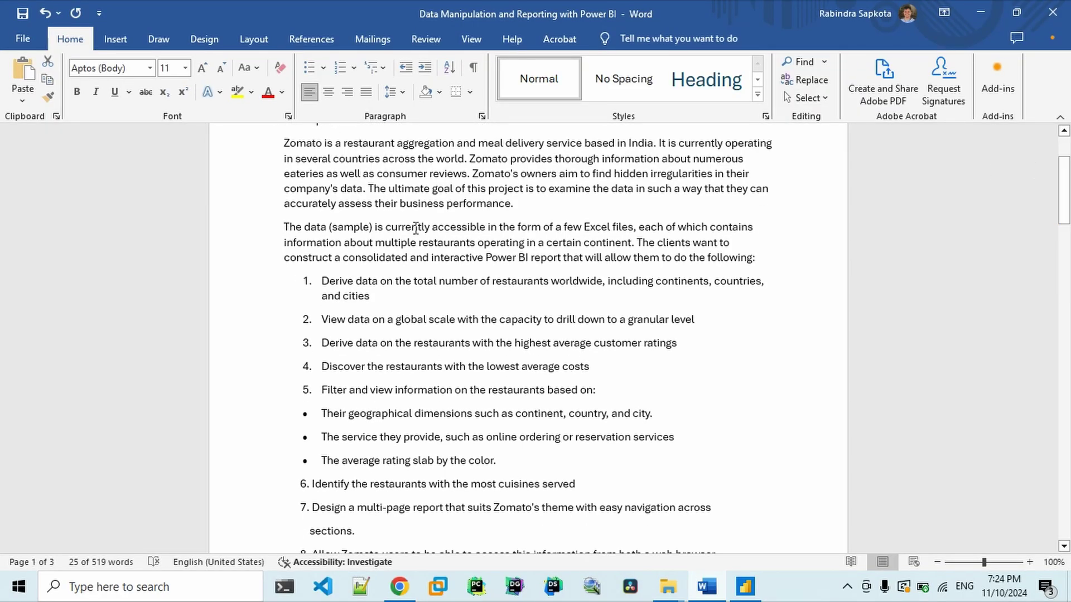